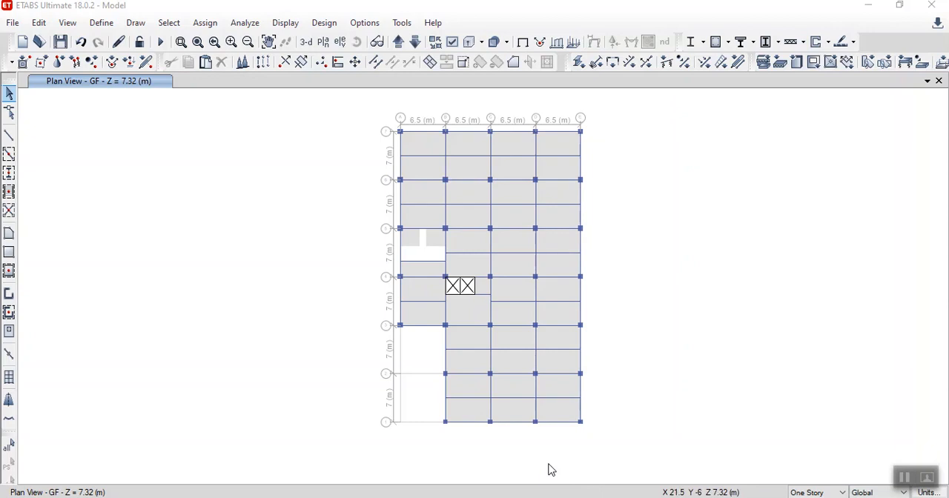
- Run the analysis and start exporting the story as a SAFE V12 .f2k file
click(160, 42)
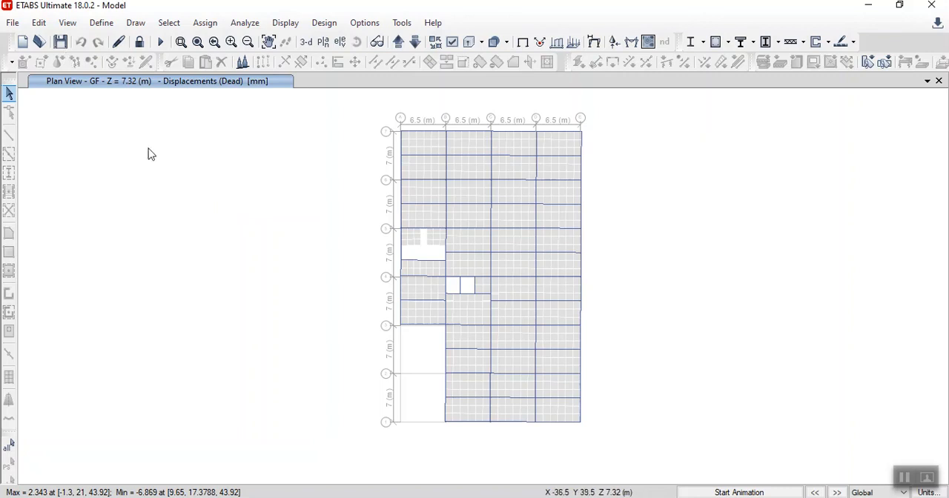
click(13, 23)
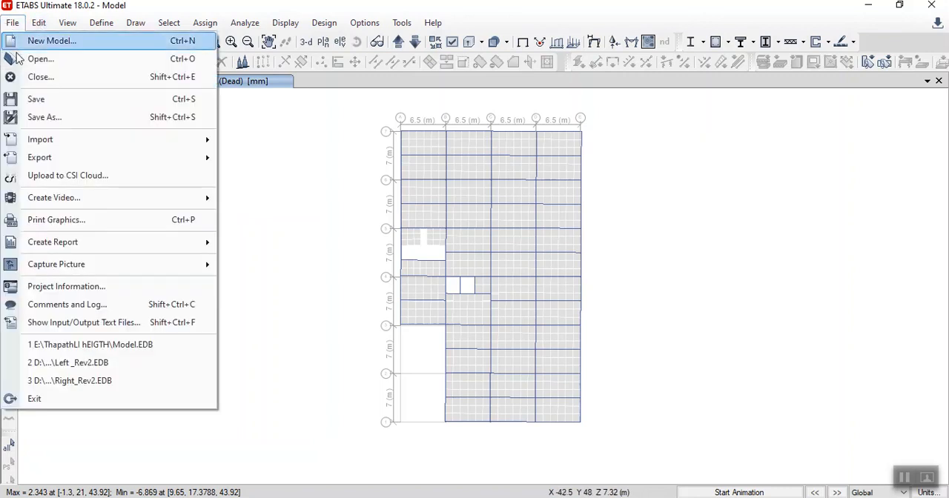
mouse_move(57, 160)
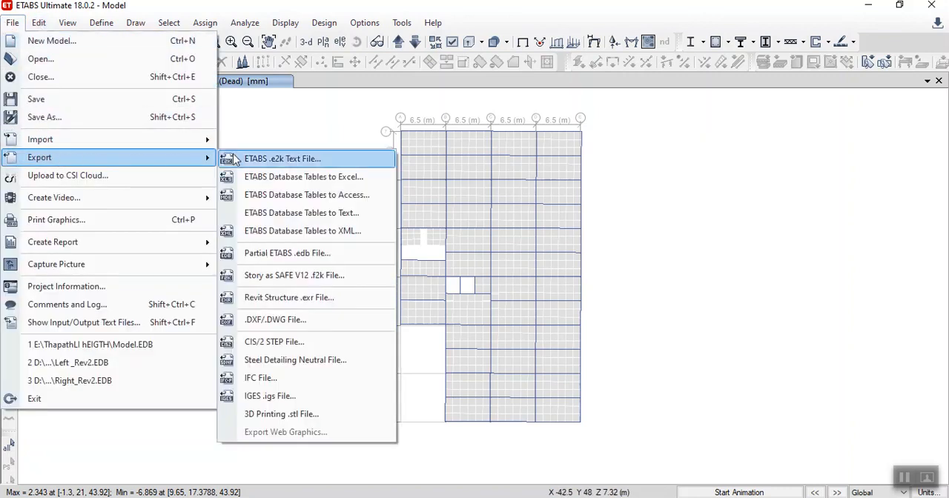
click(284, 278)
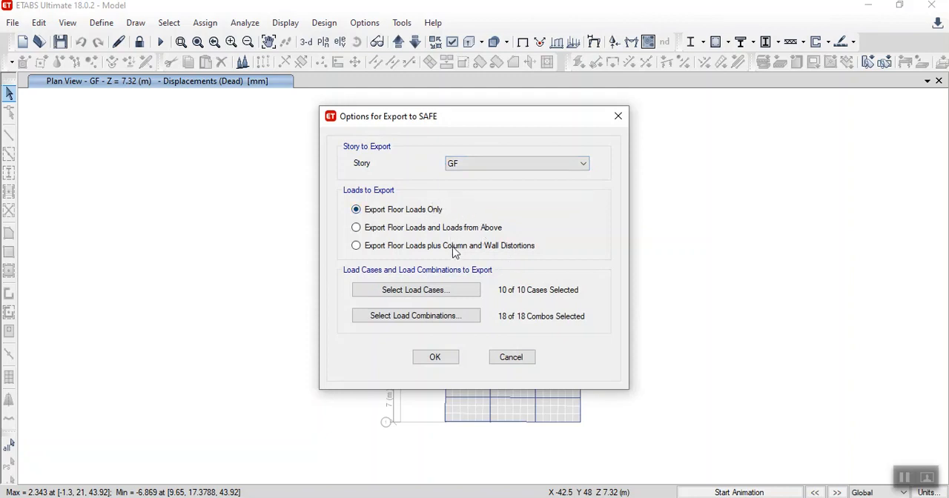
- Set the SAFE export of story GF to floor loads only, with all load cases and load combinations included
click(410, 296)
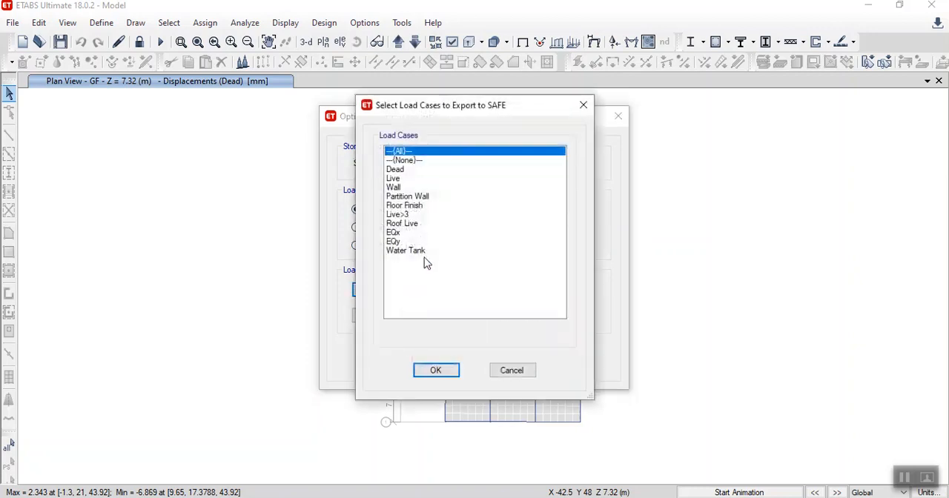
click(436, 369)
click(410, 315)
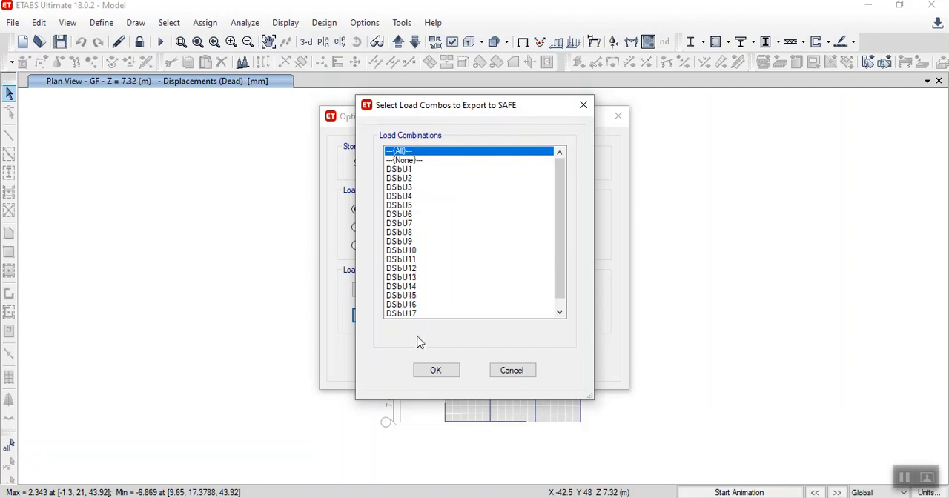
click(437, 373)
click(432, 355)
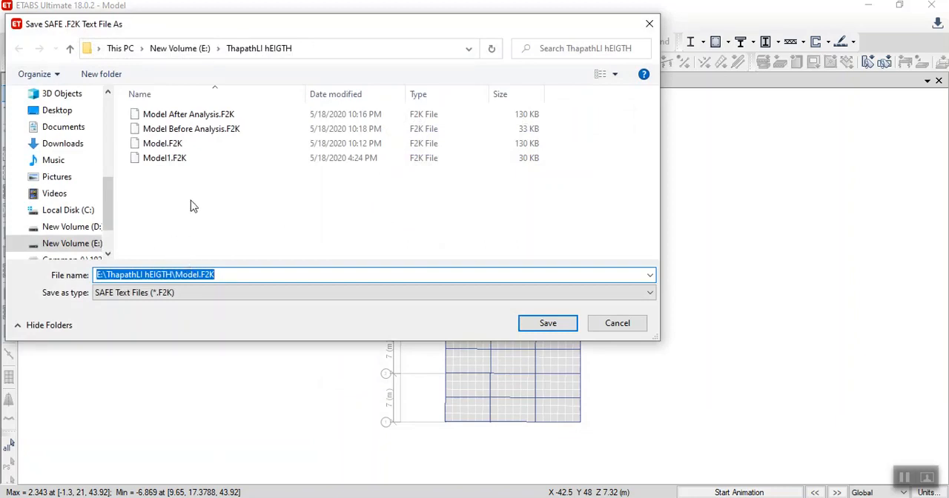
- Save the export as Model After Analysis.F2K, replacing the existing file
click(175, 117)
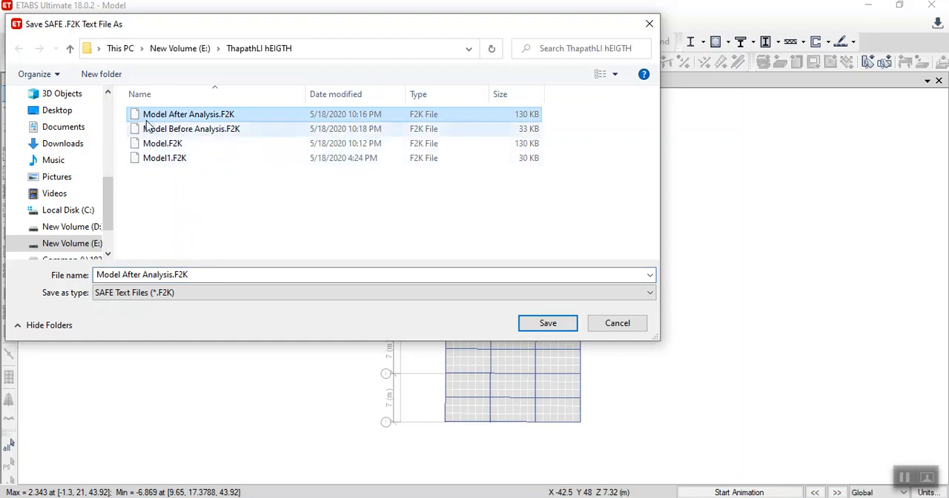
click(547, 324)
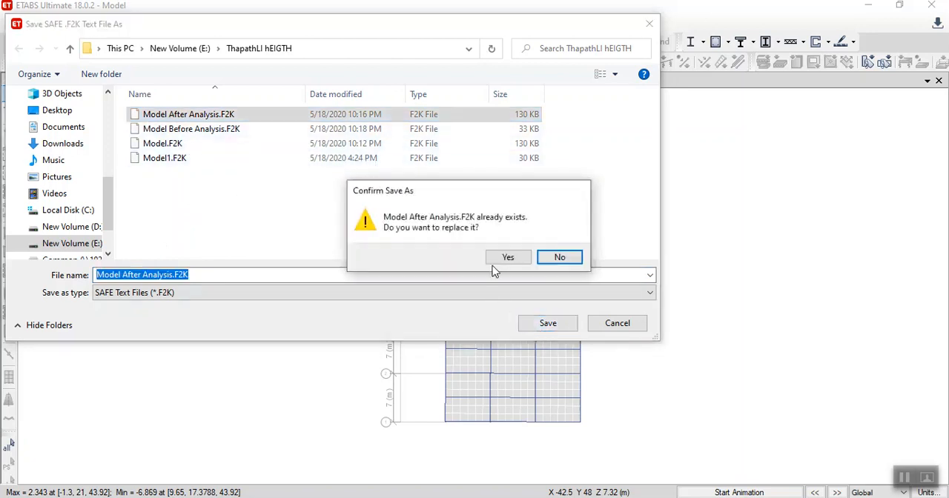
click(502, 255)
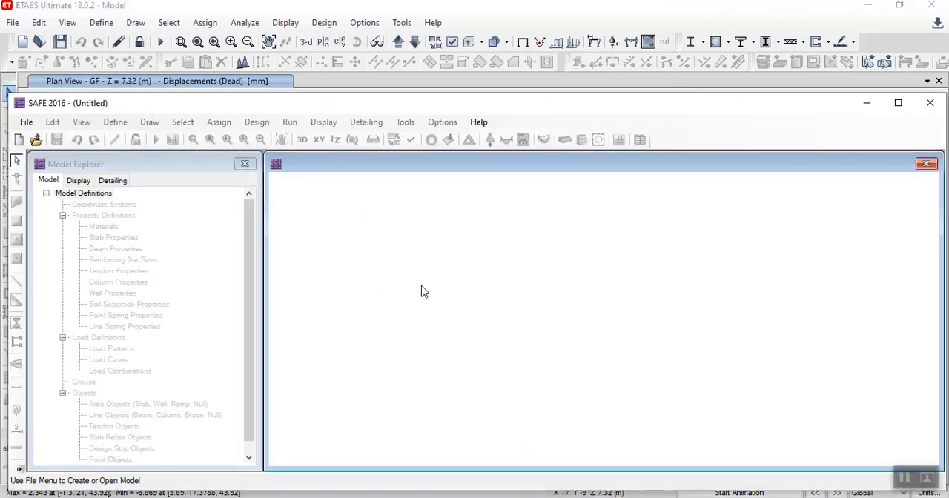
- Switch to SAFE 2016 and import Model After Analysis.F2K, dismissing the import errors
double_click(194, 104)
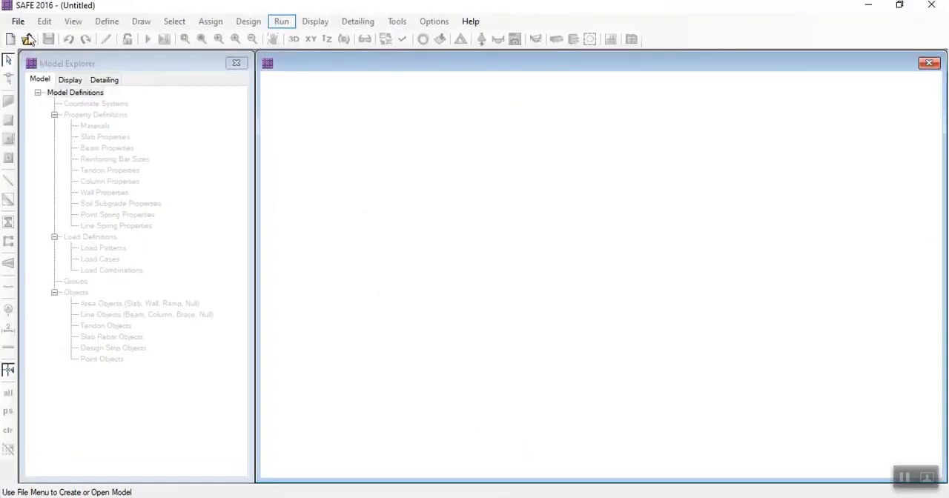
click(19, 21)
mouse_move(127, 124)
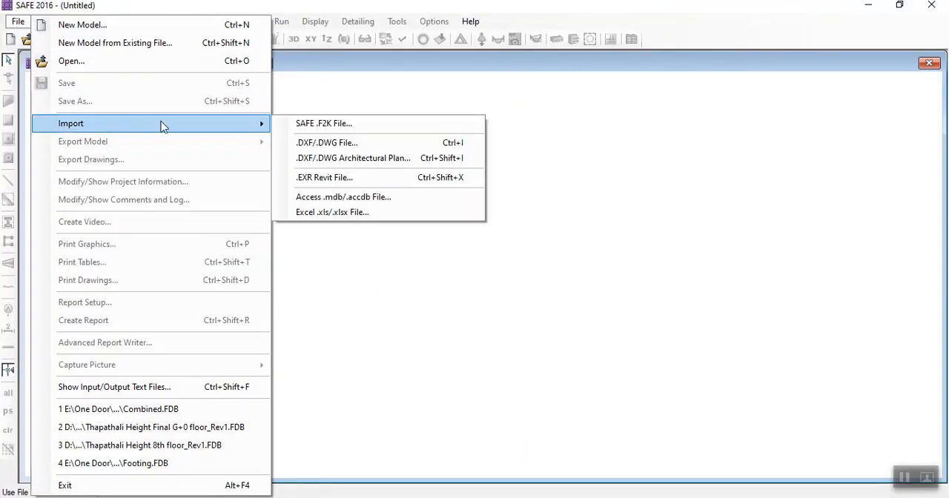
click(323, 125)
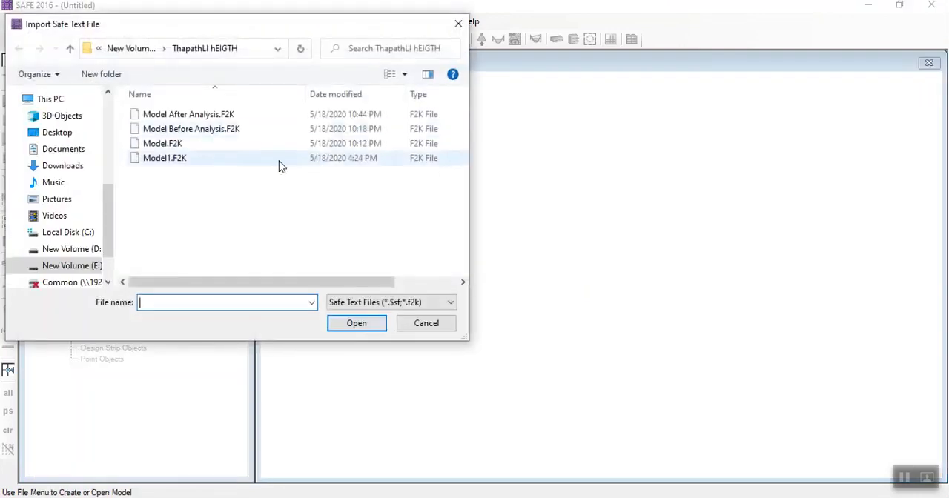
click(199, 116)
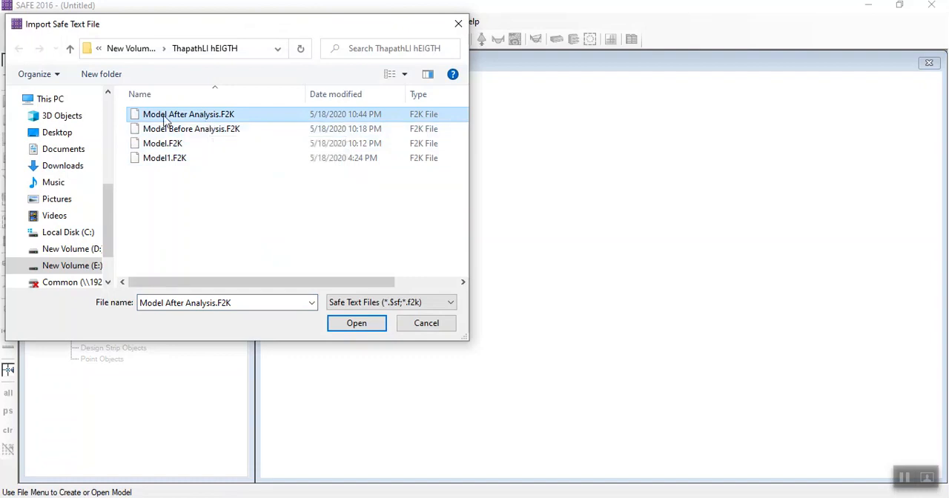
click(350, 326)
click(538, 311)
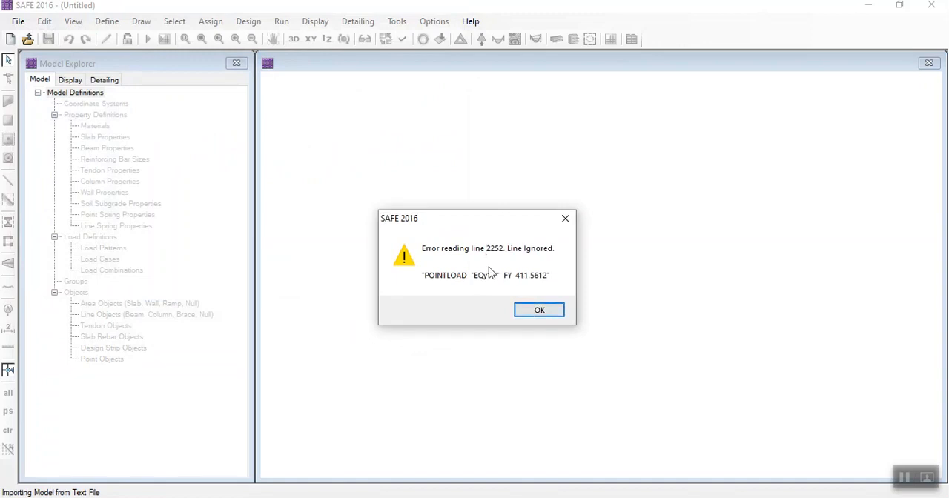
click(531, 311)
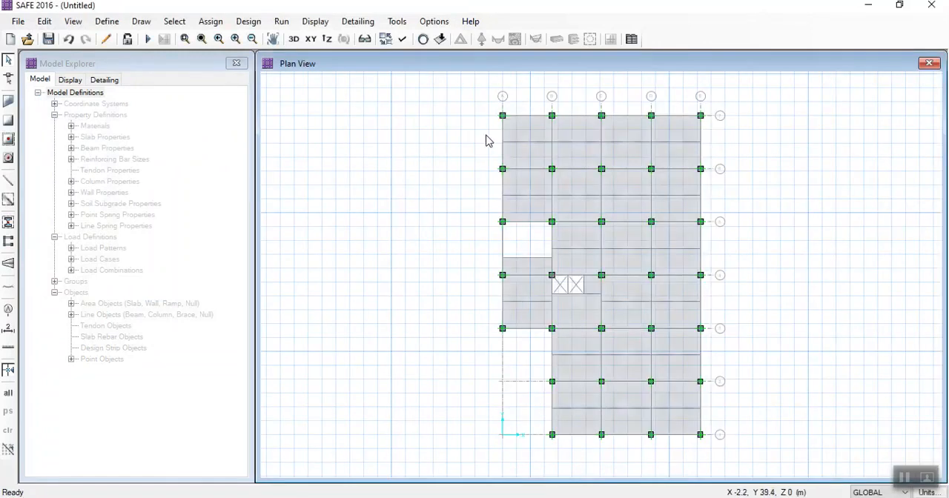
- Display the loads of the Dead load pattern with loading values shown
click(439, 41)
drag(464, 93, 277, 78)
click(256, 123)
click(255, 123)
click(210, 344)
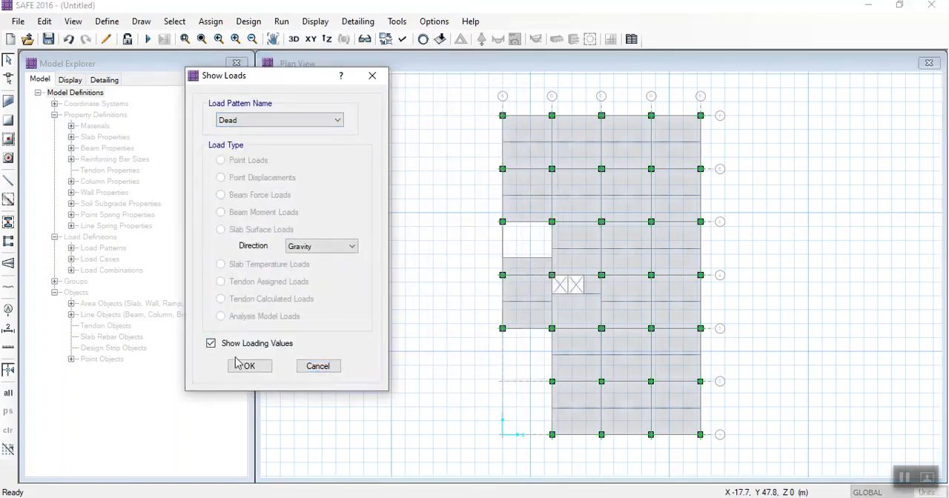
click(249, 365)
- Display the slab surface loads of the Live<=3 load pattern in the gravity direction
click(440, 41)
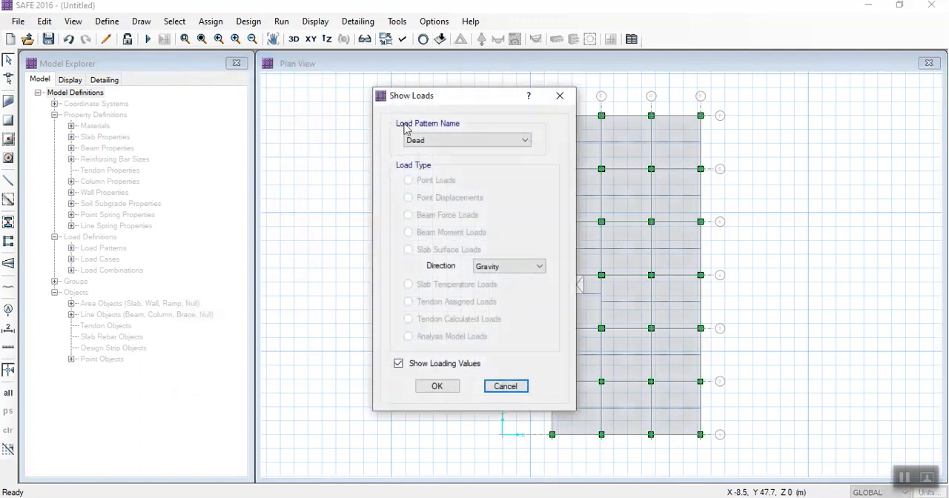
drag(433, 95, 246, 97)
click(264, 142)
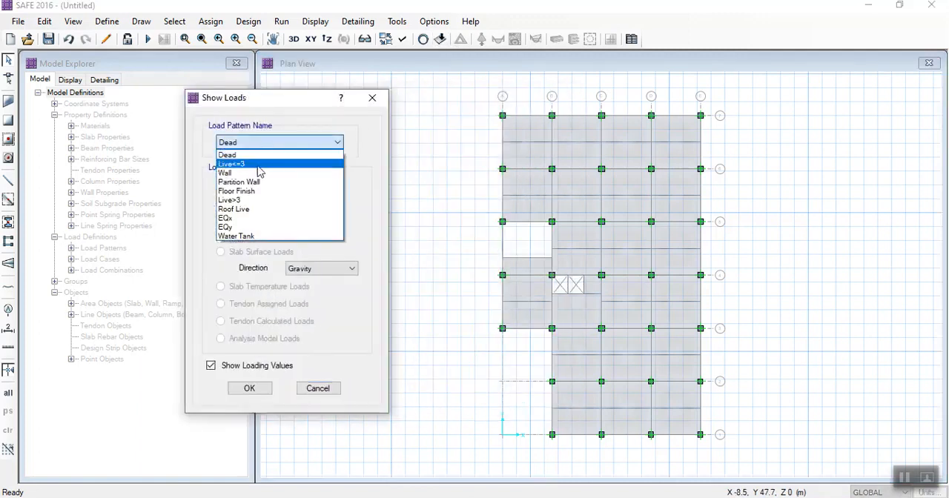
click(258, 164)
click(248, 388)
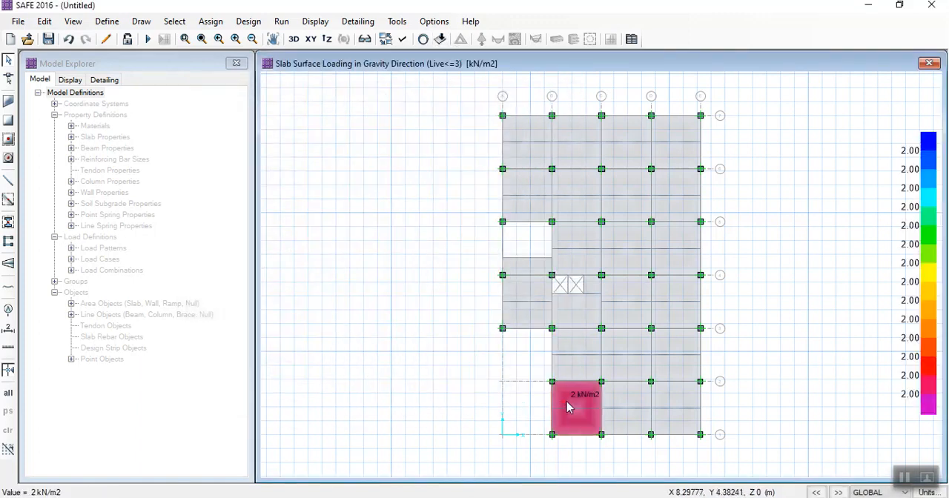
- Display the slab surface loads of the Partition Wall load pattern
click(440, 40)
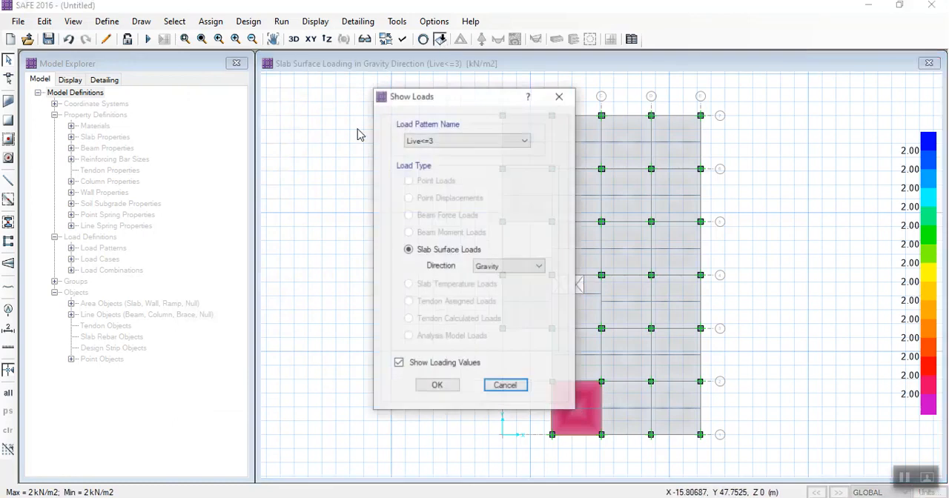
drag(414, 104, 262, 80)
click(270, 117)
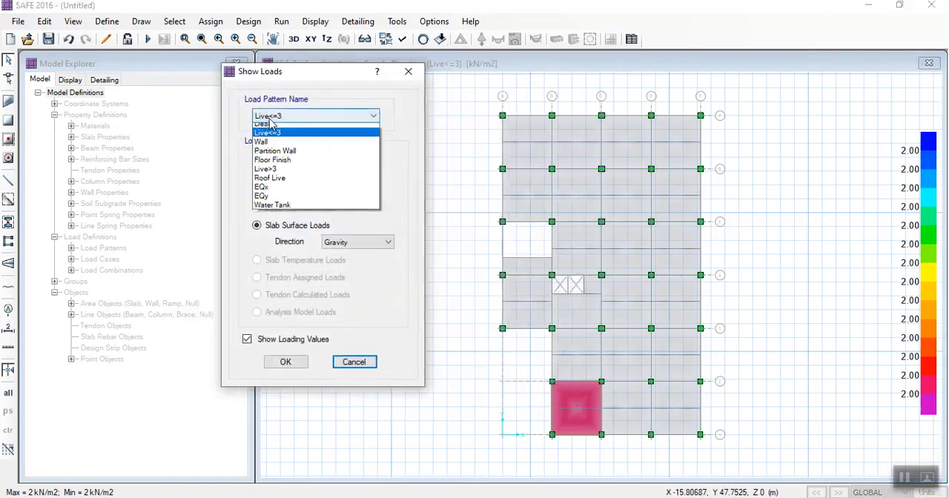
click(276, 156)
click(283, 362)
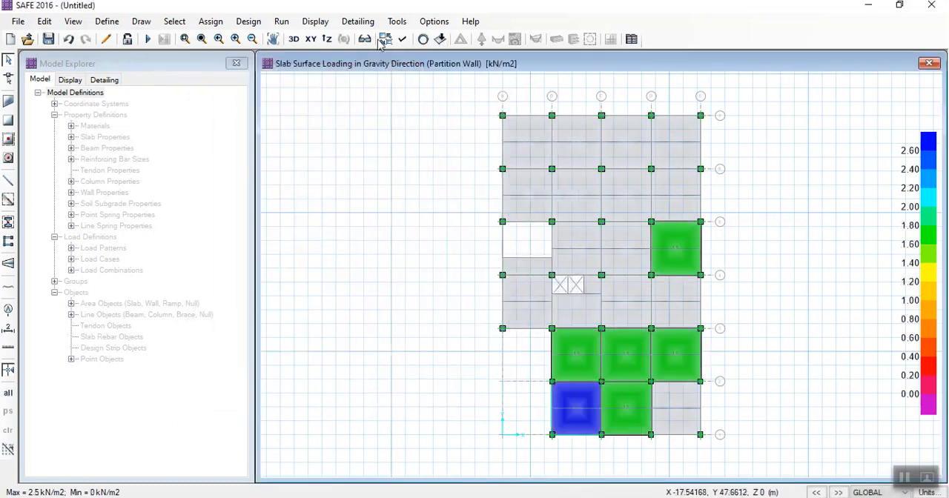
- Display the slab surface loads of the Floor Finish load pattern
click(441, 40)
drag(435, 103, 298, 98)
click(299, 137)
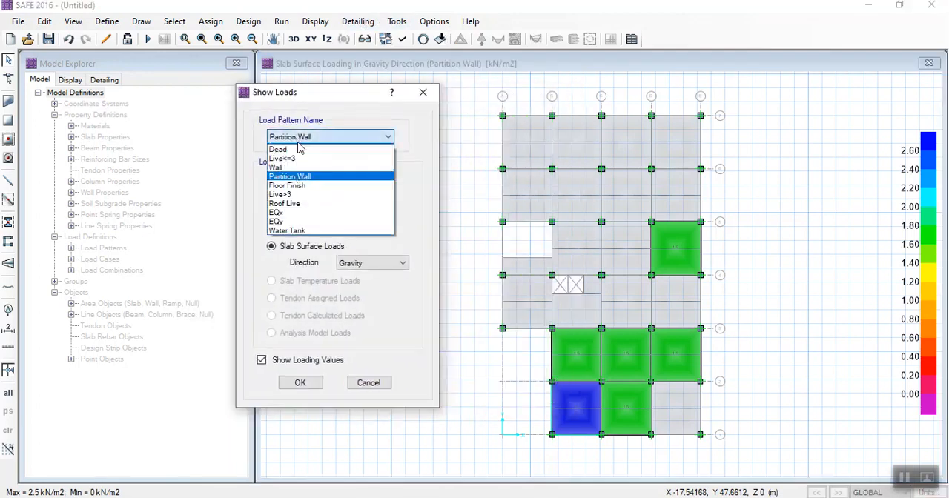
click(292, 186)
click(300, 382)
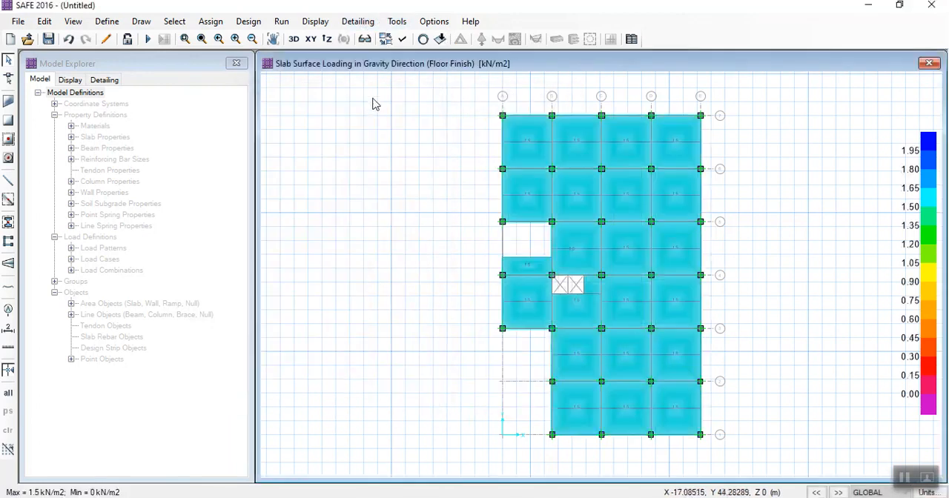
- Display the point loads of the EQx load pattern with loading values and examine them up close
click(315, 21)
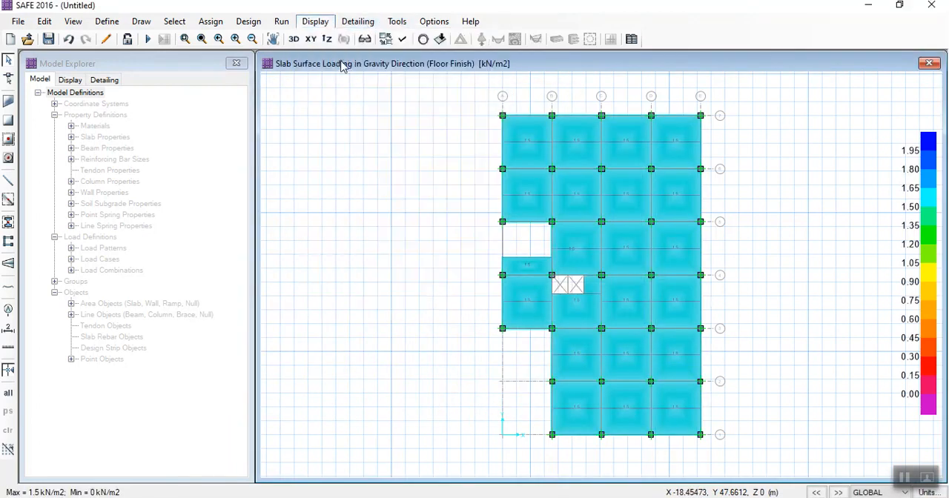
click(330, 60)
click(427, 140)
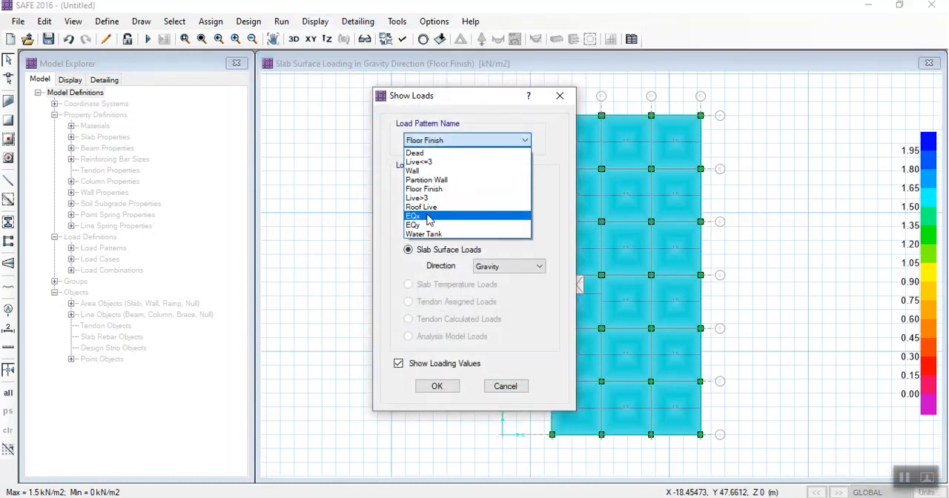
click(427, 217)
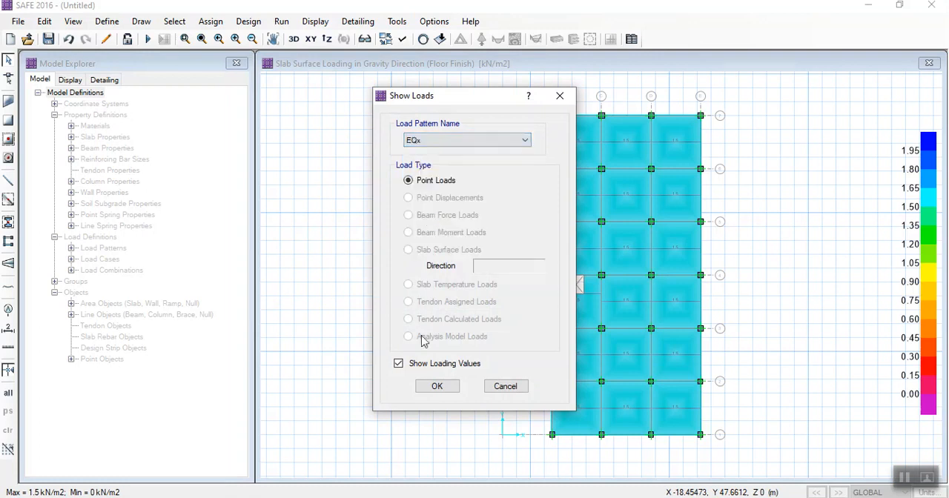
click(437, 387)
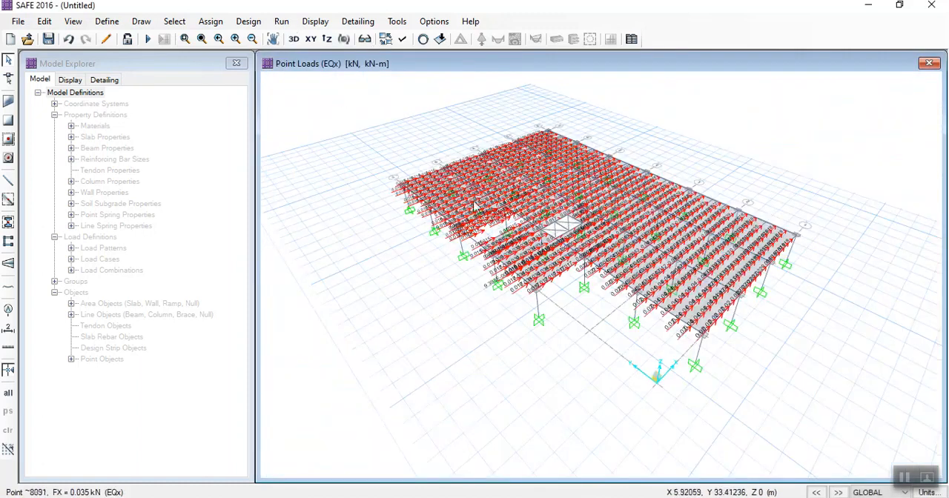
scroll(408, 274, up, 3)
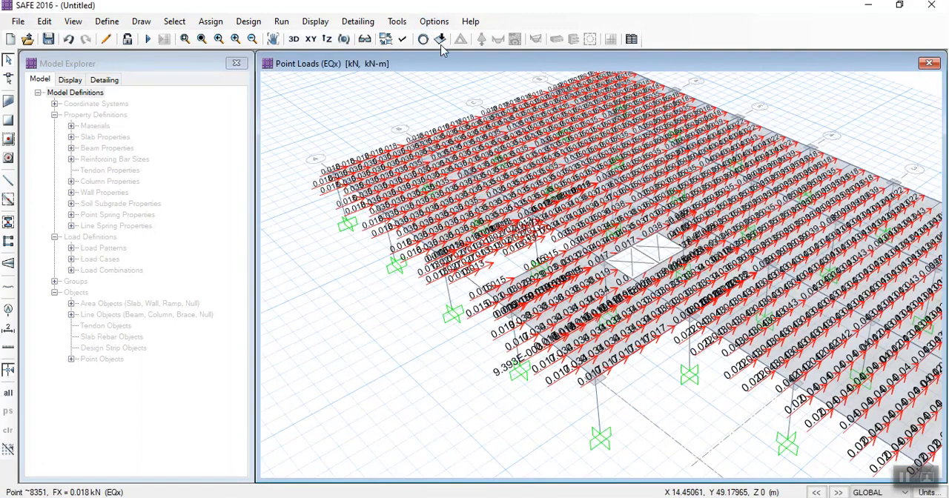
- Display the point loads of the EQy load pattern and return to the plan view
click(441, 41)
click(445, 140)
click(425, 220)
click(420, 141)
click(422, 224)
click(437, 386)
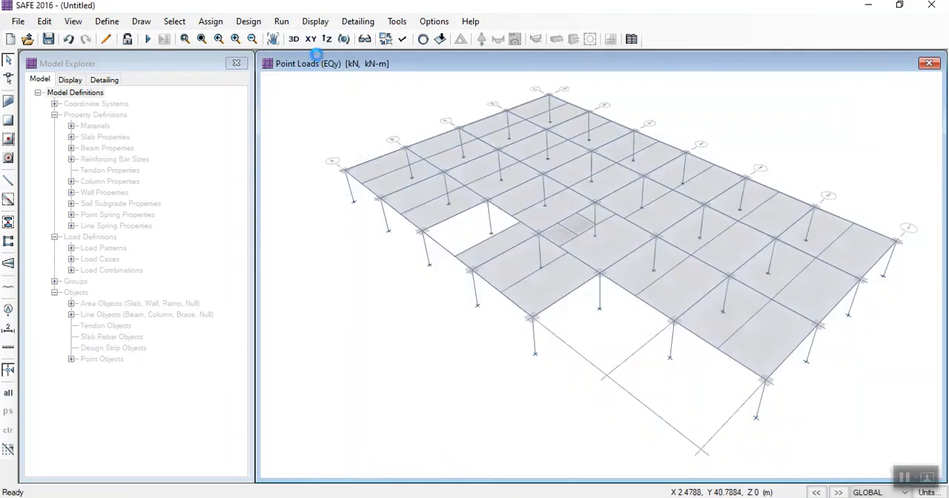
click(311, 38)
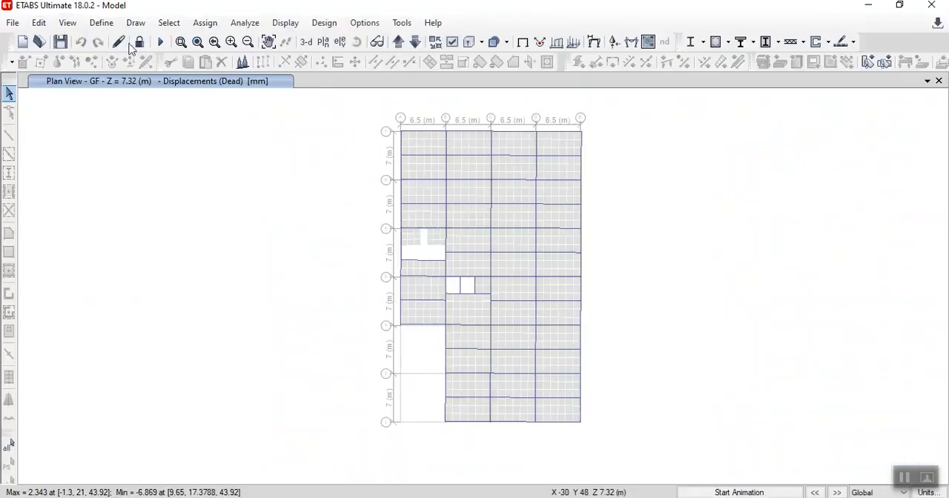
- Switch back to ETABS and unlock the analysed model
click(139, 41)
click(496, 308)
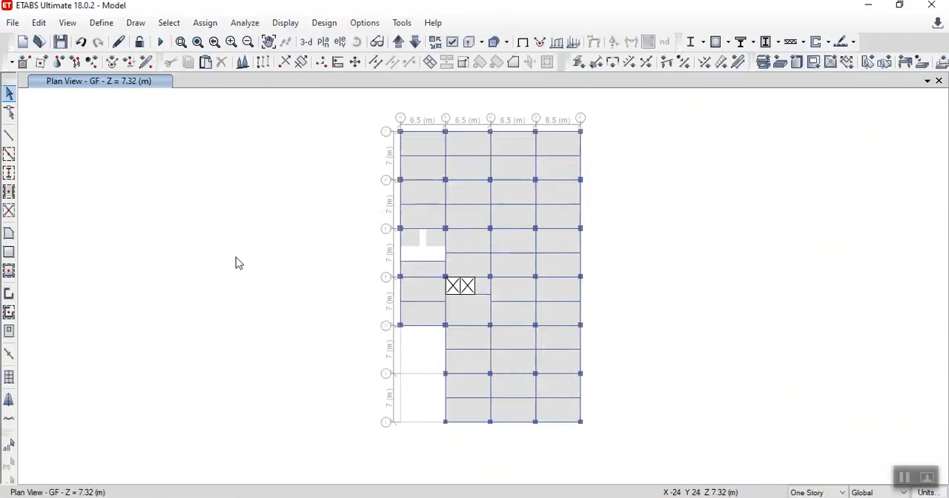
- Set up the export of story GF as a SAFE V12 .f2k file with floor loads only, reviewing the selected load cases and combinations
click(12, 23)
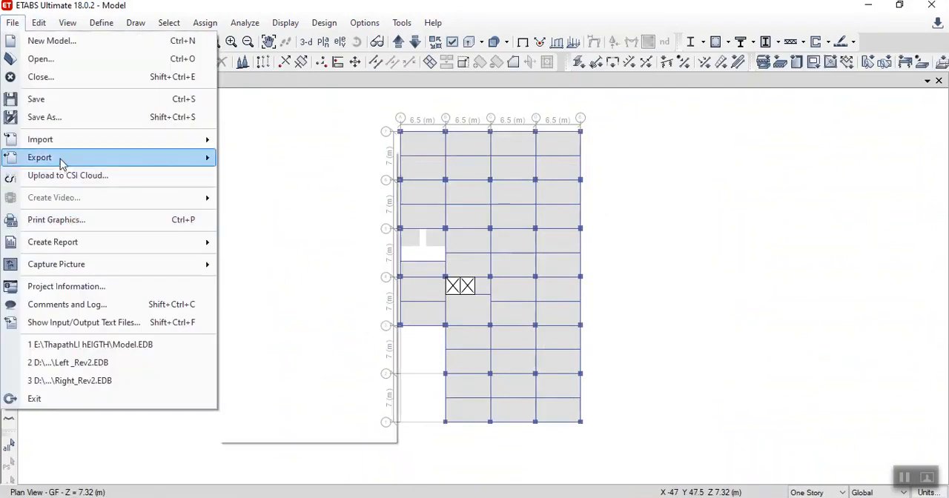
mouse_move(60, 159)
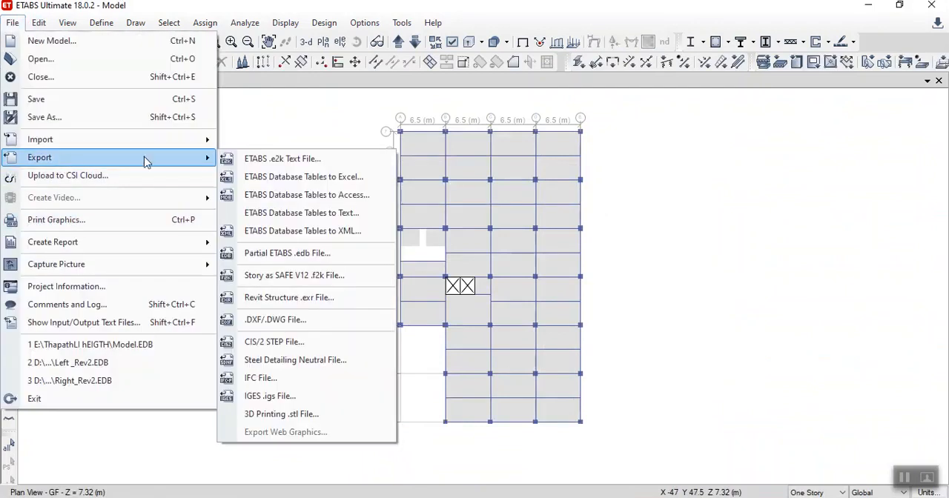
click(291, 276)
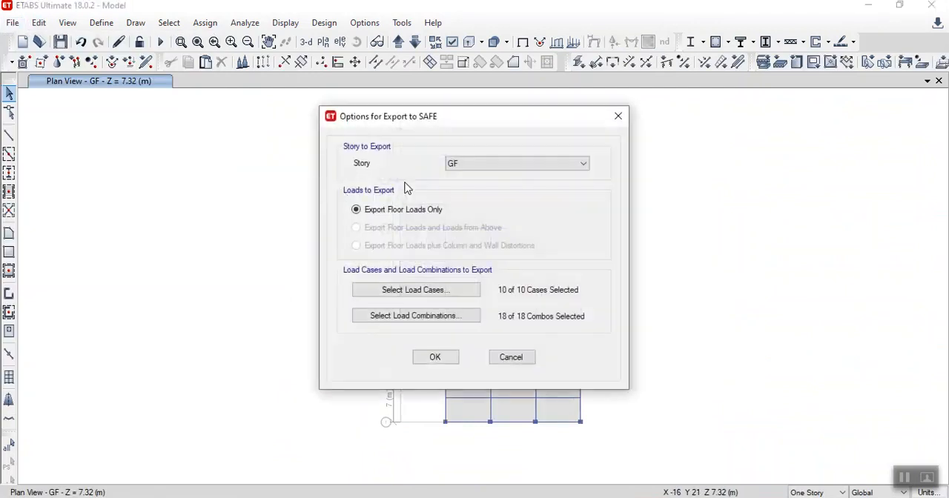
click(416, 295)
click(425, 366)
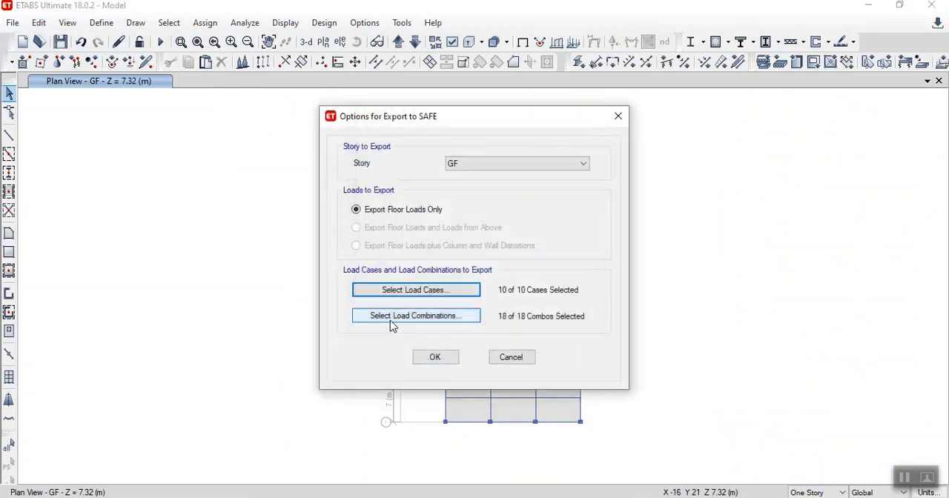
click(408, 316)
click(435, 370)
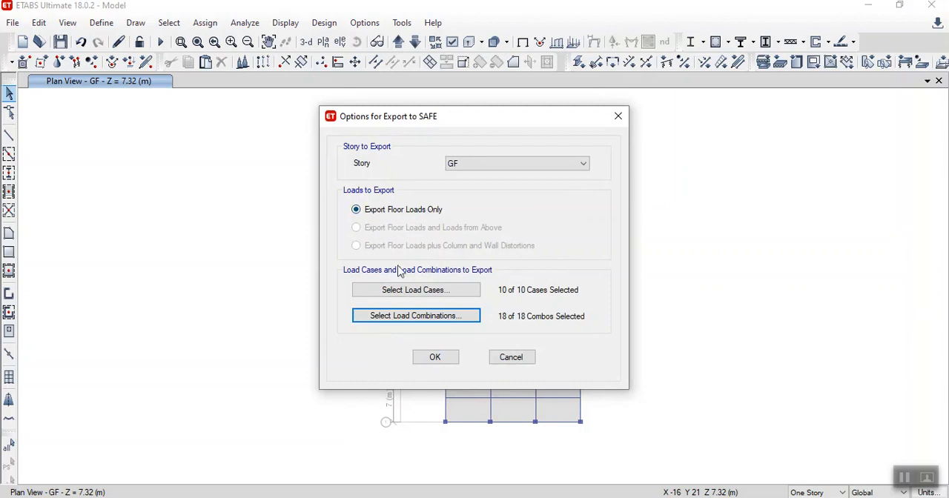
- Save the SAFE export over the existing file Model Before Analysis.F2K and dismiss the export message
click(434, 359)
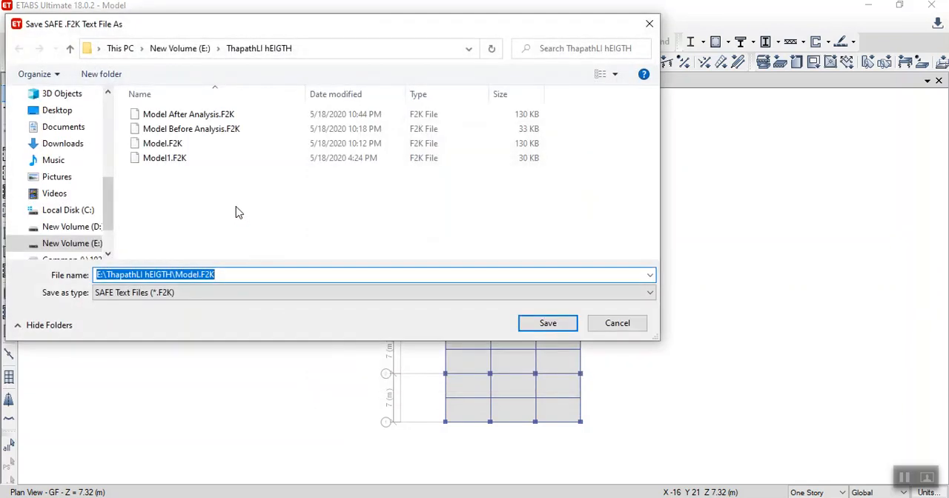
click(177, 129)
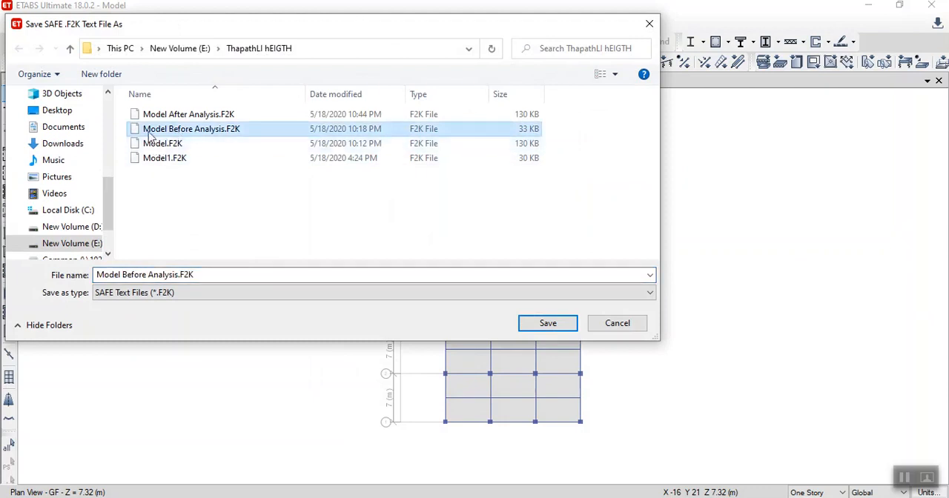
click(546, 324)
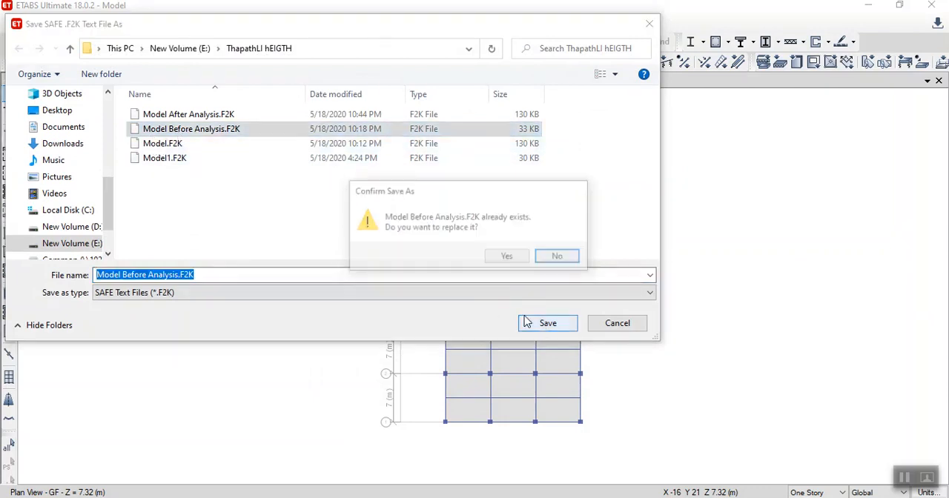
click(509, 257)
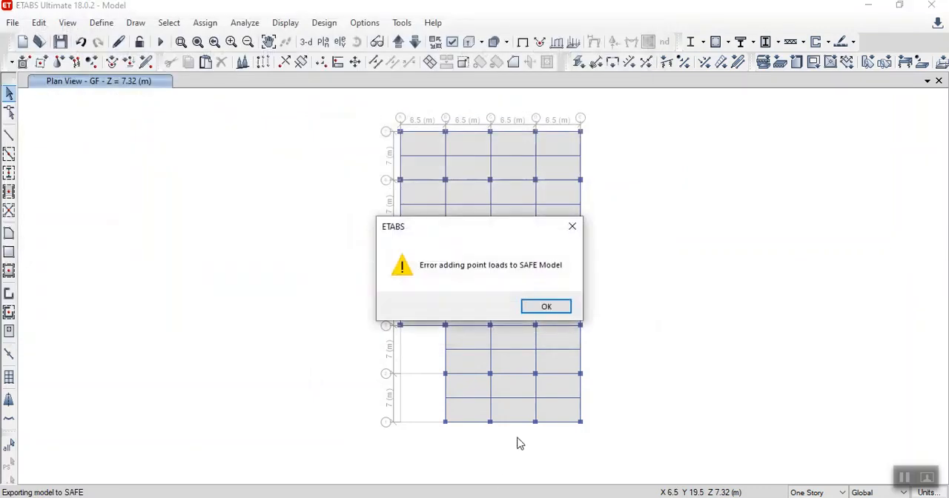
click(556, 306)
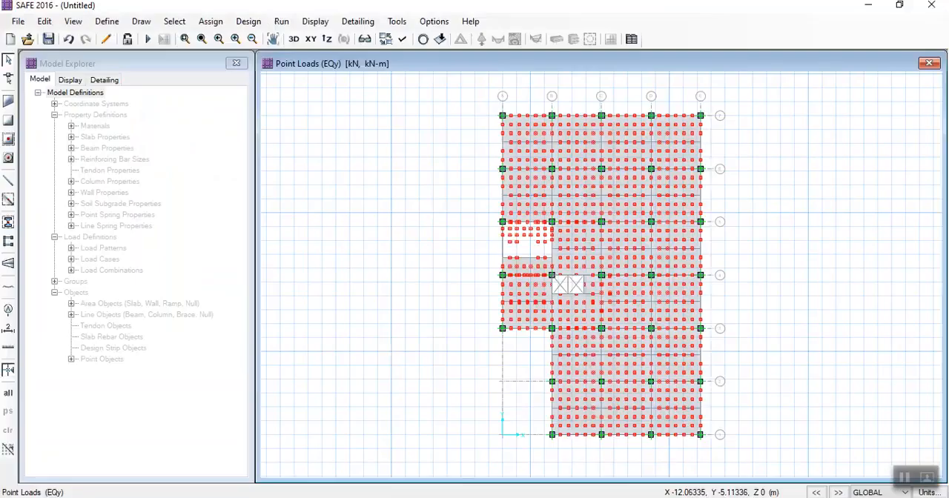
- Switch to SAFE and import Model Before Analysis.F2K without saving the current model
click(17, 21)
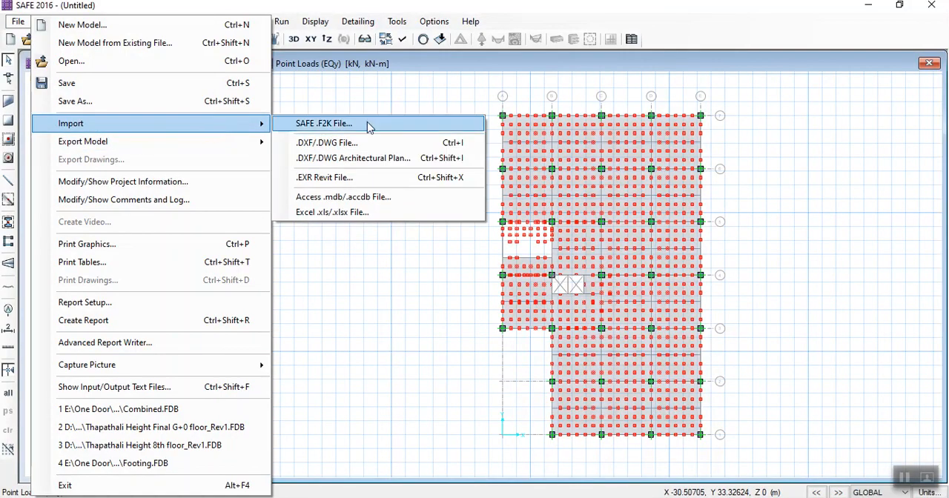
click(314, 124)
click(479, 304)
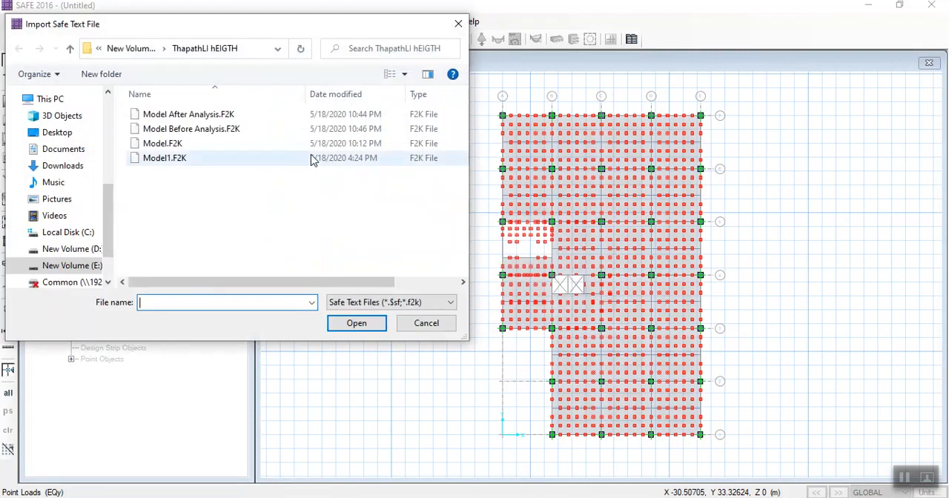
double_click(233, 134)
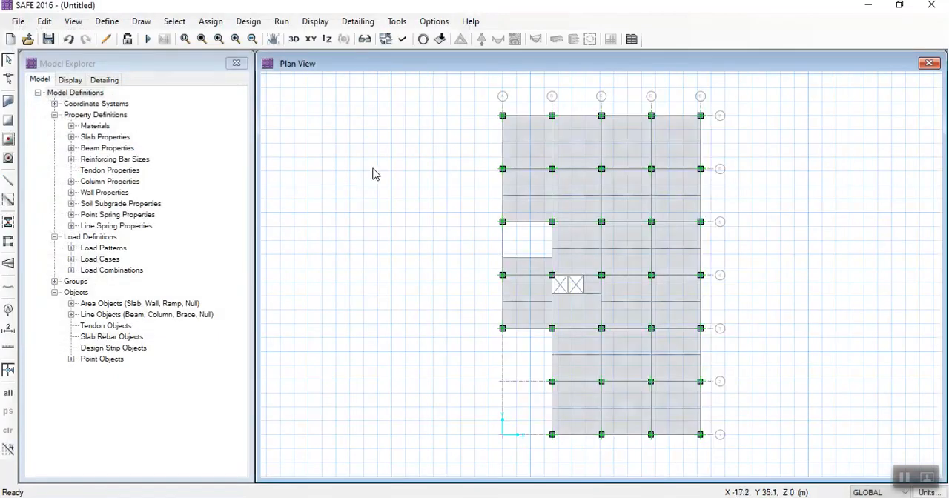
- Display the loads of the EQx load pattern with loading values shown
click(440, 40)
click(468, 140)
click(435, 215)
click(428, 364)
click(437, 386)
- Display the loads of the EQy load pattern
click(440, 40)
click(414, 140)
click(430, 225)
click(434, 386)
- Display the slab surface loads of the Live<=3 load pattern in the gravity direction
click(440, 39)
click(445, 140)
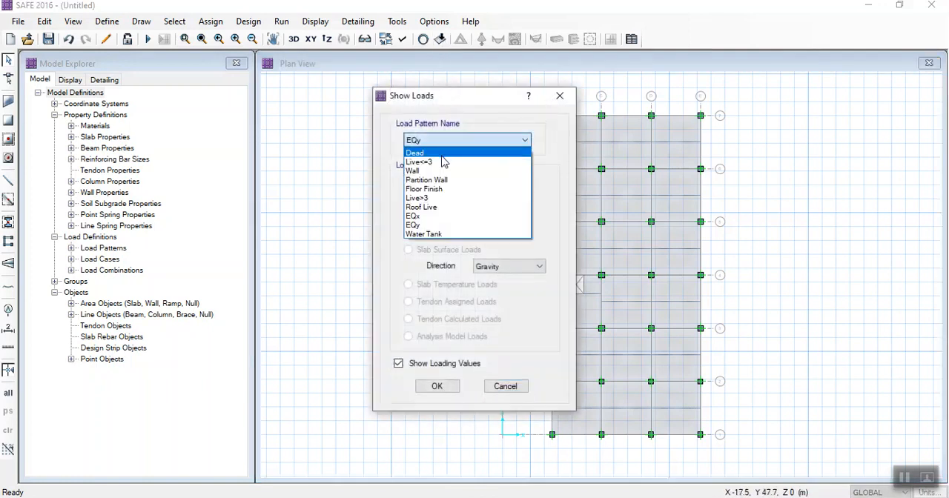
click(442, 161)
click(440, 386)
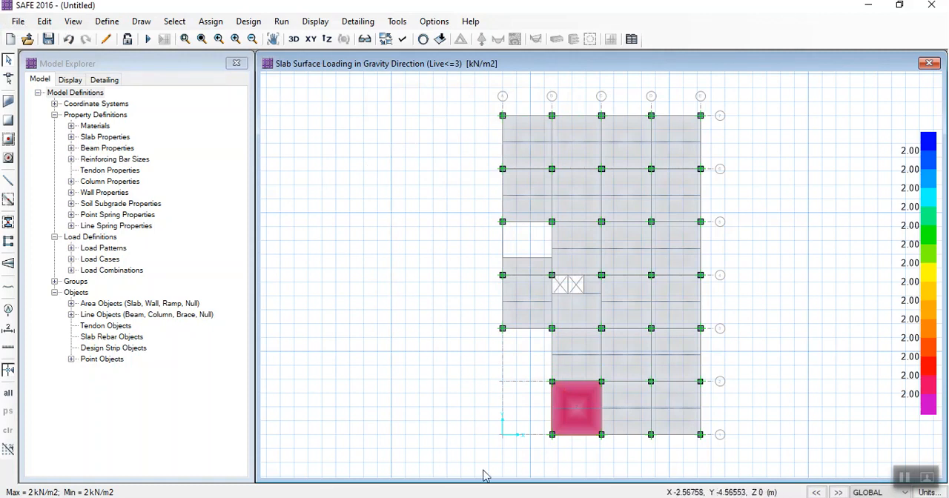
click(903, 478)
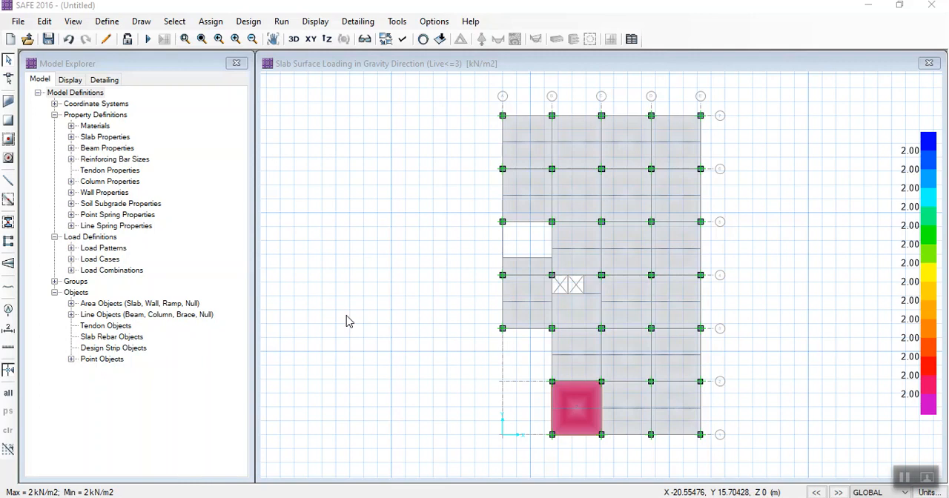
click(627, 195)
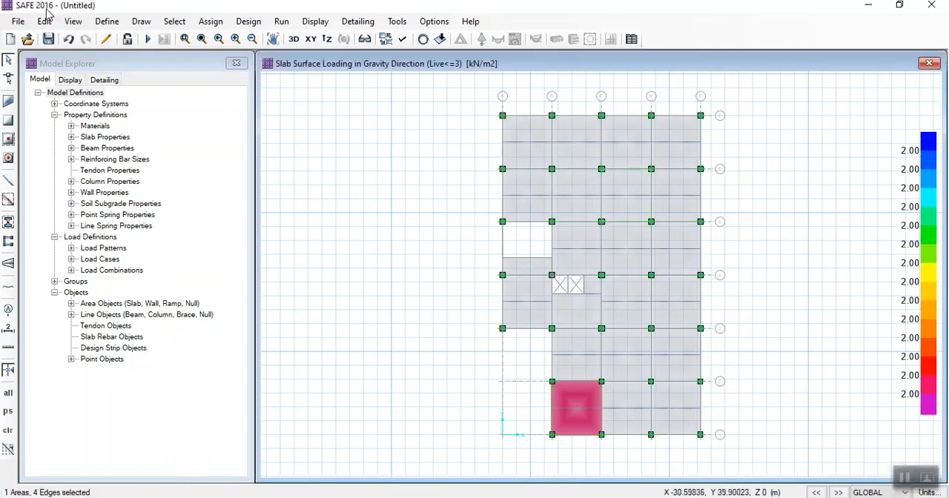
- Import the SAFE text file Model After Analysis.F2K, discarding the changes to the current model
click(18, 21)
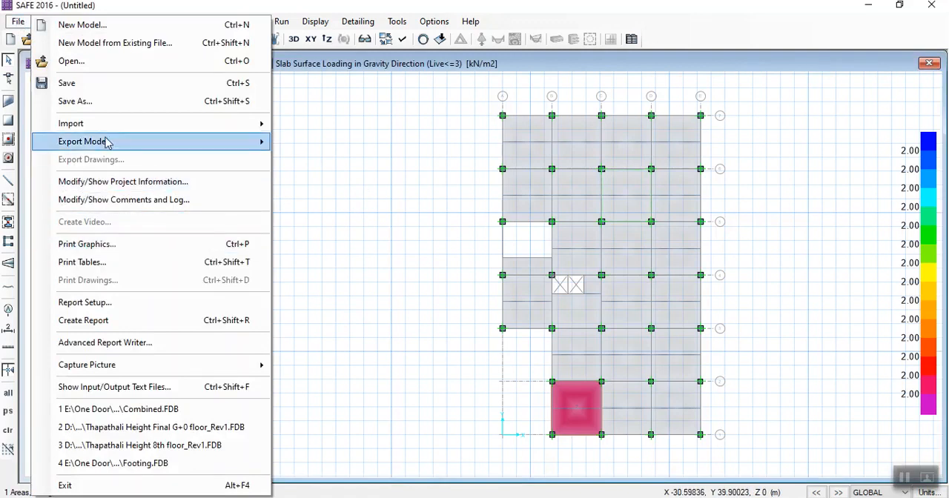
mouse_move(110, 128)
click(293, 124)
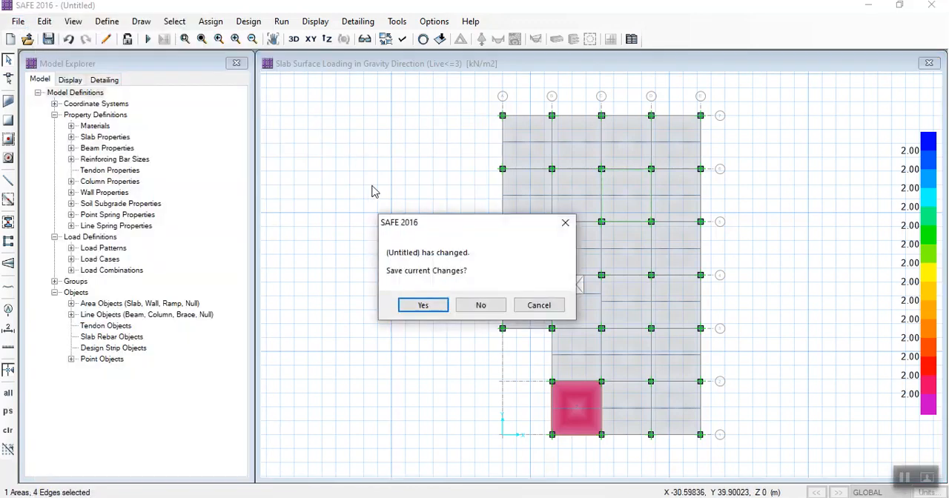
click(471, 305)
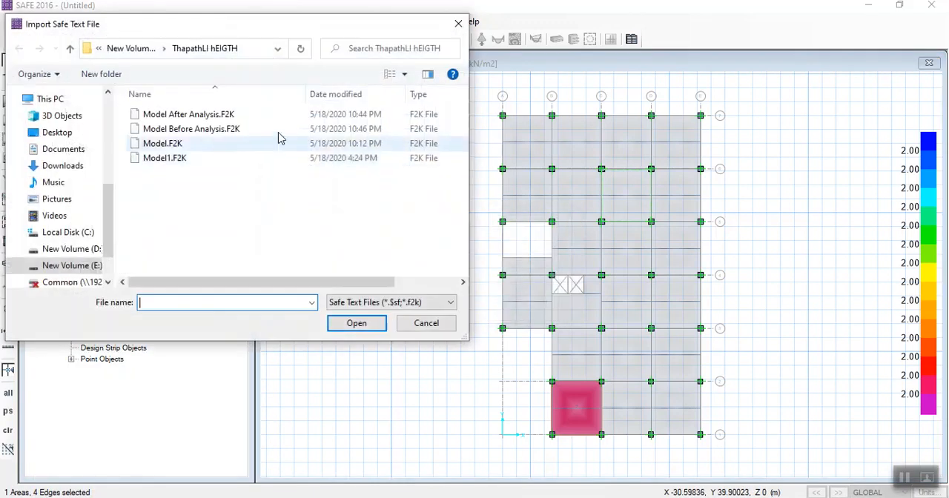
click(194, 116)
click(335, 326)
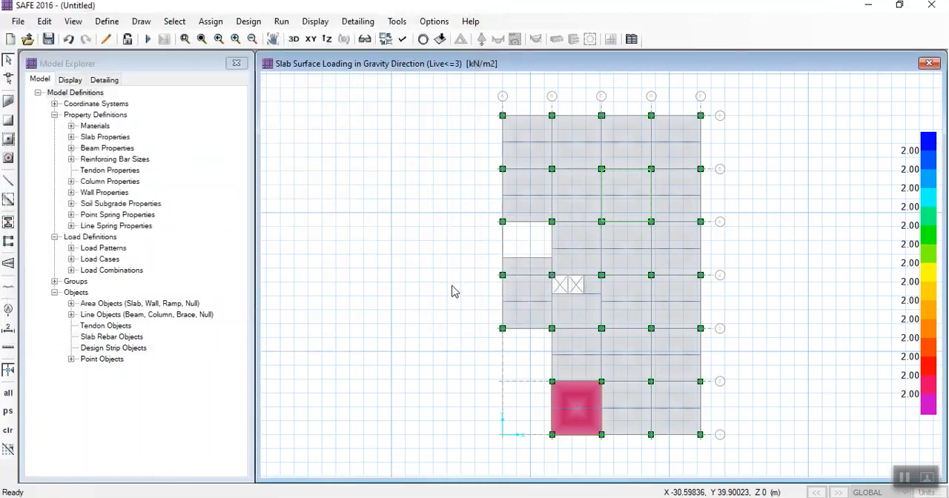
click(540, 310)
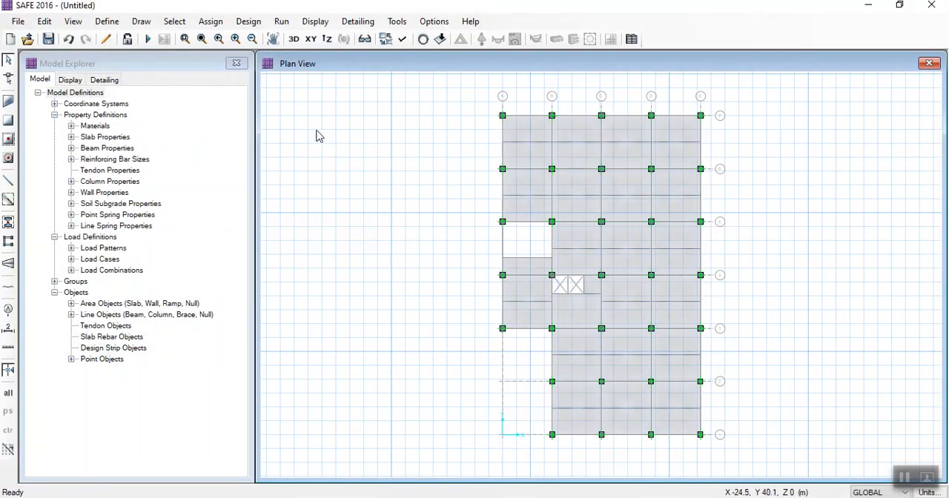
- Open the material definitions and examine the concrete properties of MAT1
click(107, 22)
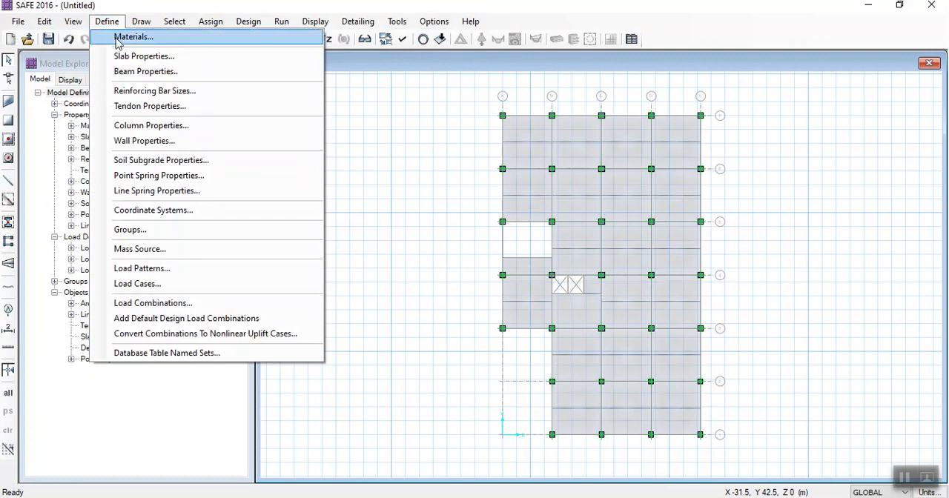
click(117, 37)
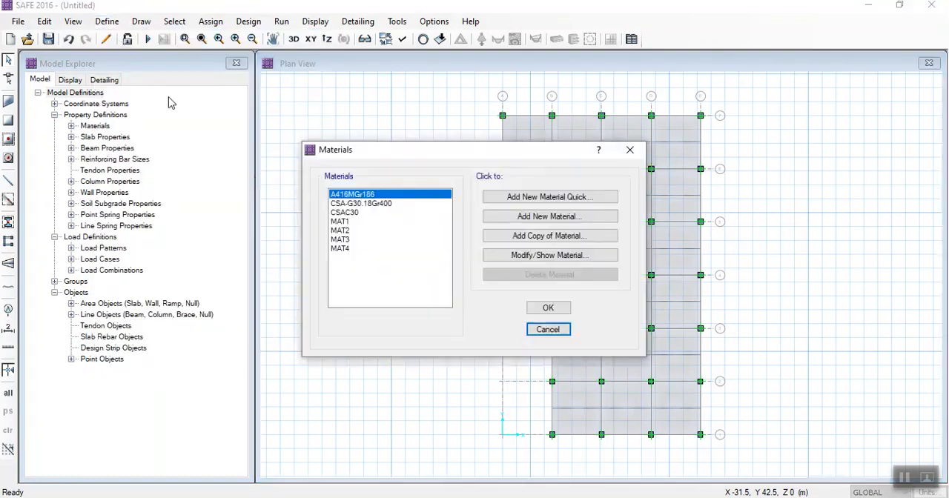
click(342, 223)
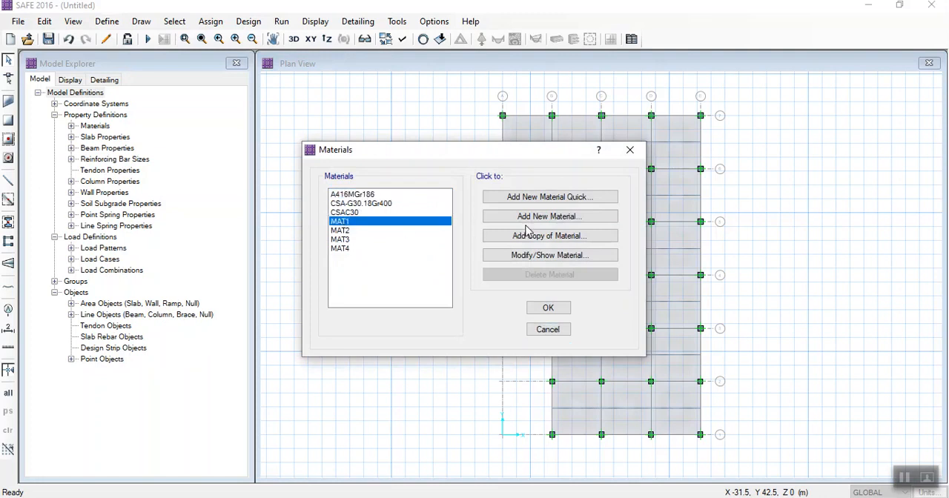
click(500, 255)
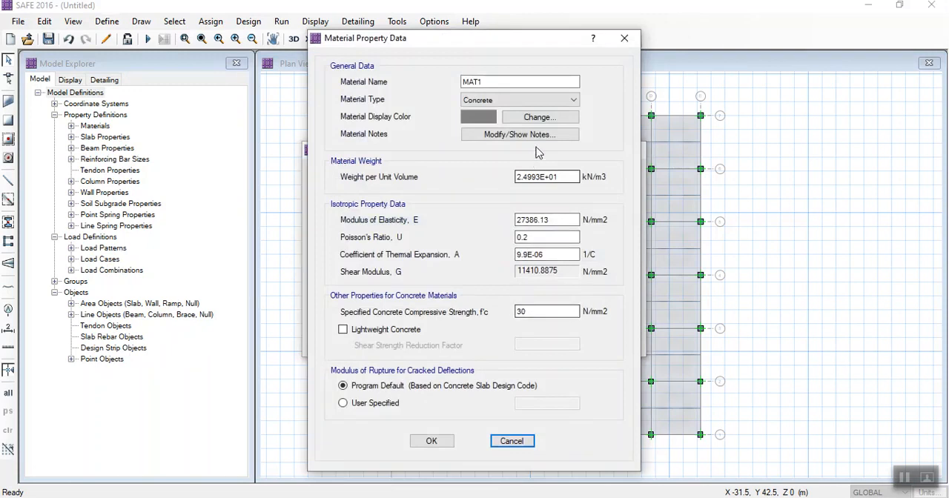
click(432, 442)
- Examine the rebar properties of material MAT2
click(348, 231)
click(490, 254)
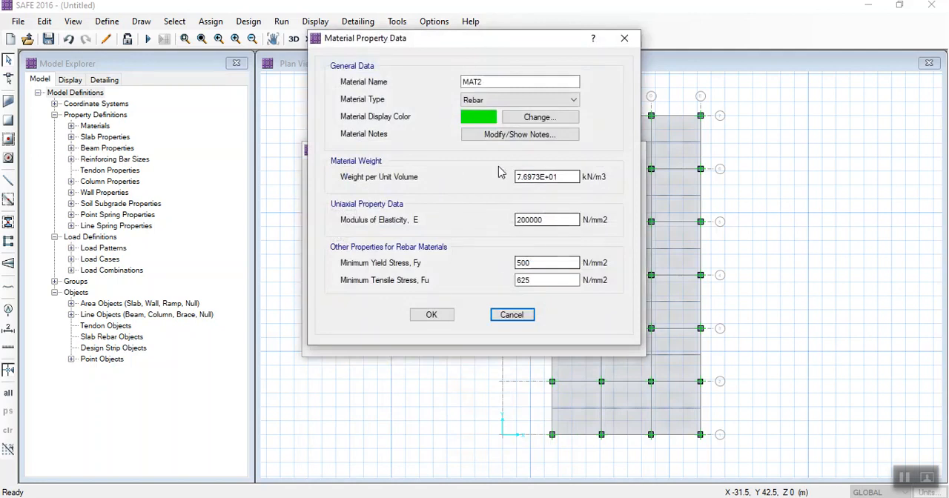
click(433, 315)
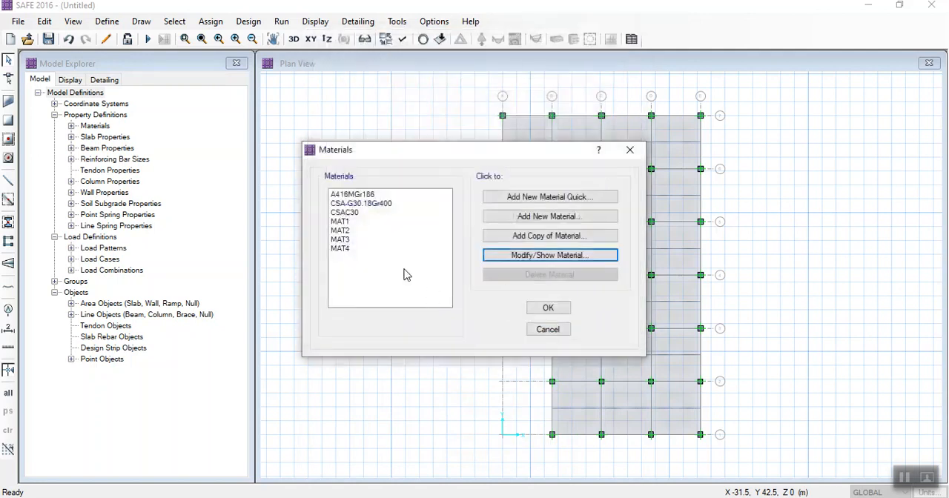
- Examine the concrete properties of material MAT3, including its specified compressive strength
click(350, 238)
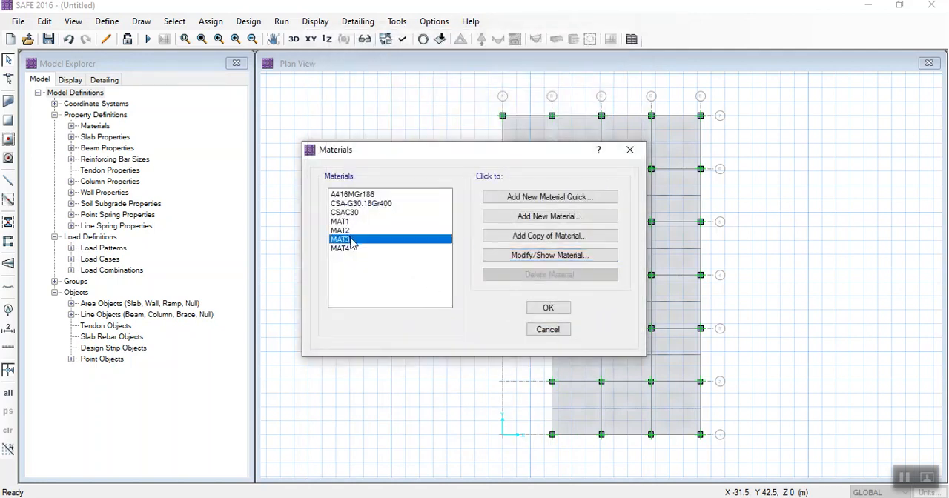
click(491, 254)
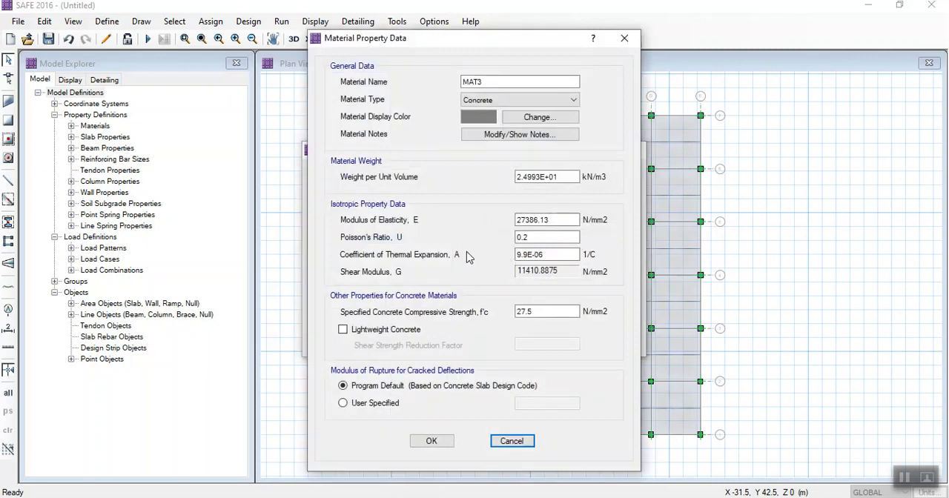
click(548, 314)
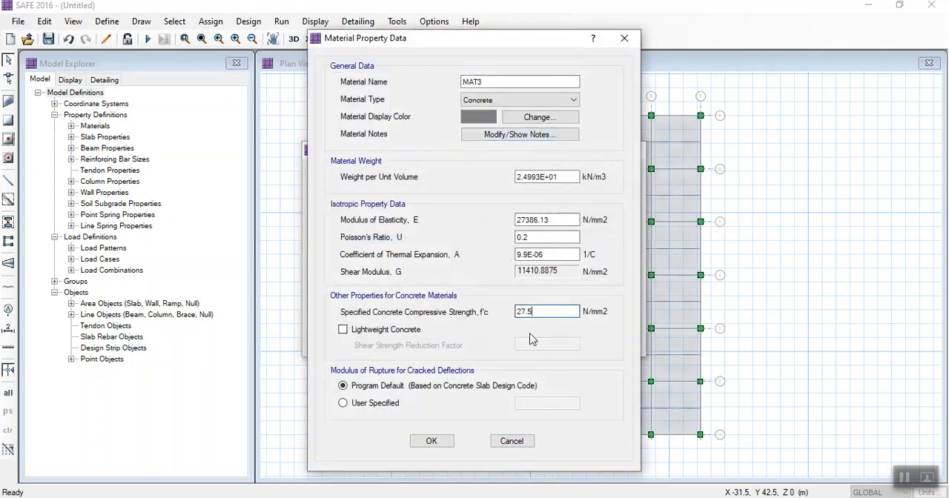
click(431, 441)
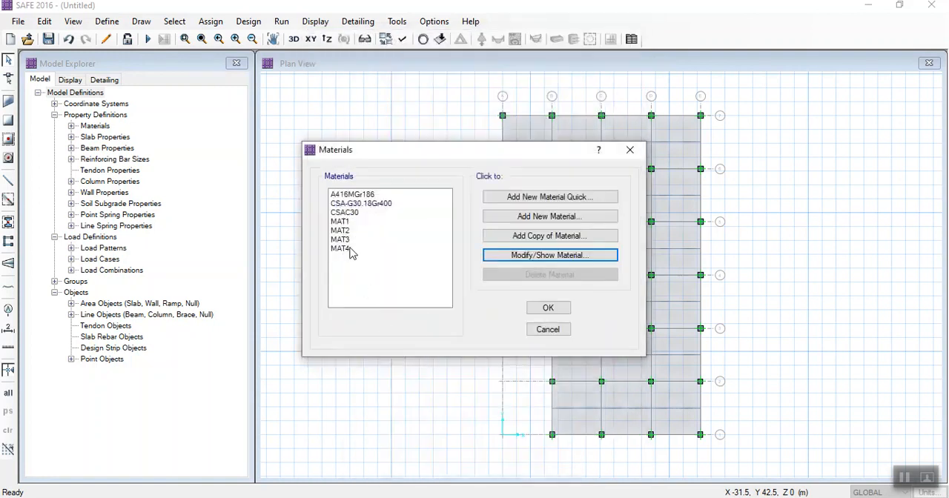
- Examine the weight and strength properties of material MAT4 and close them without changes
click(350, 250)
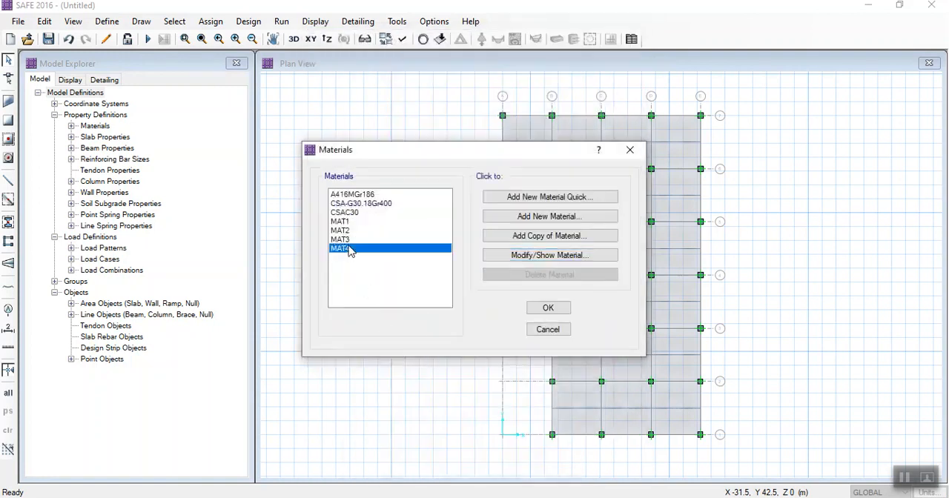
click(518, 252)
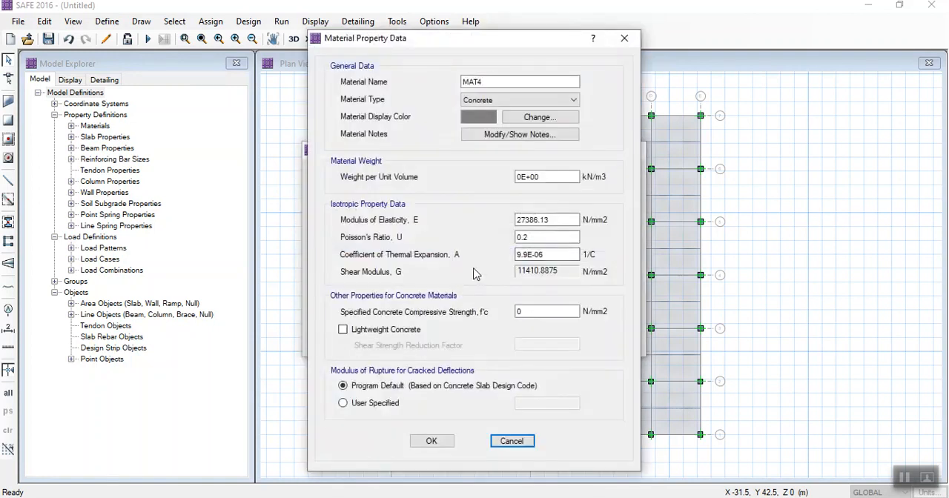
click(500, 441)
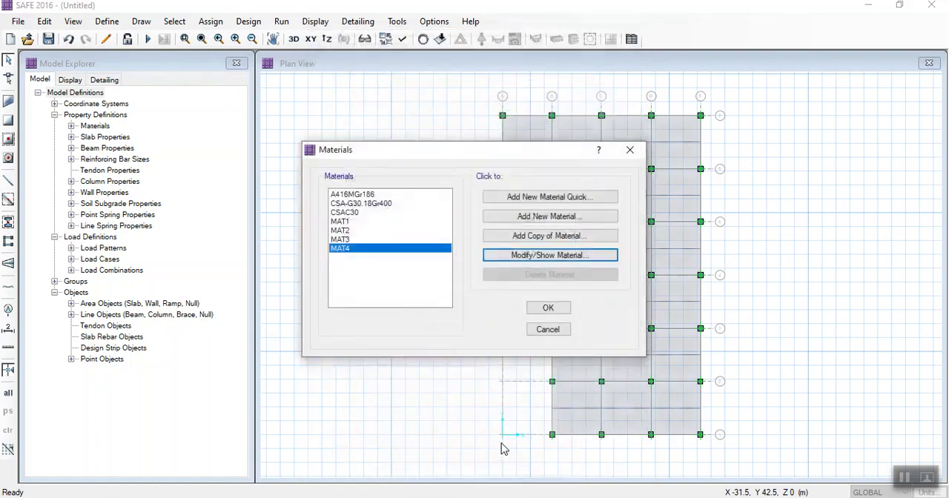
- Reopen the material definitions and add a concrete material named MAT with its default properties
click(547, 307)
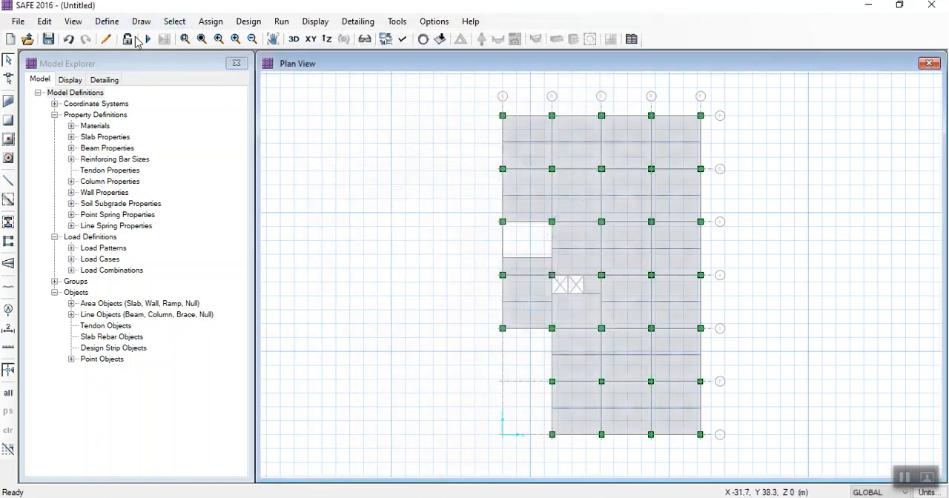
click(107, 22)
click(132, 39)
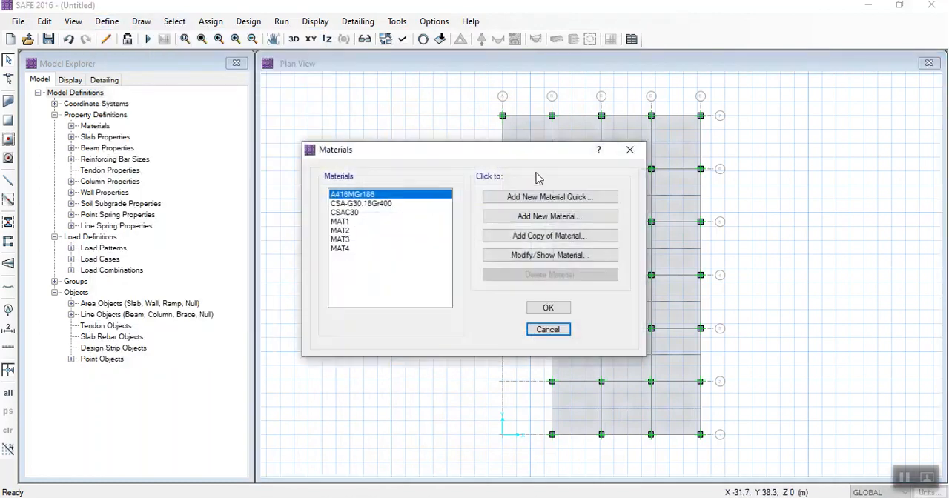
click(517, 216)
click(519, 99)
click(511, 116)
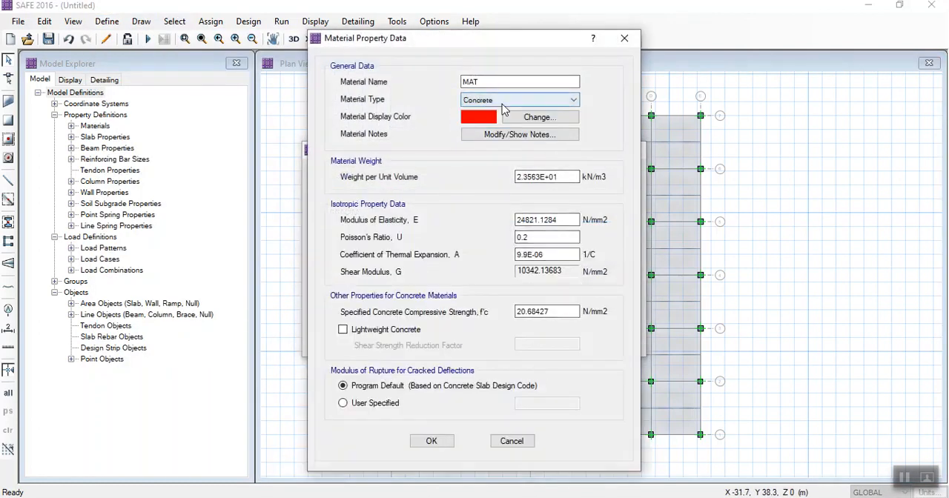
click(430, 441)
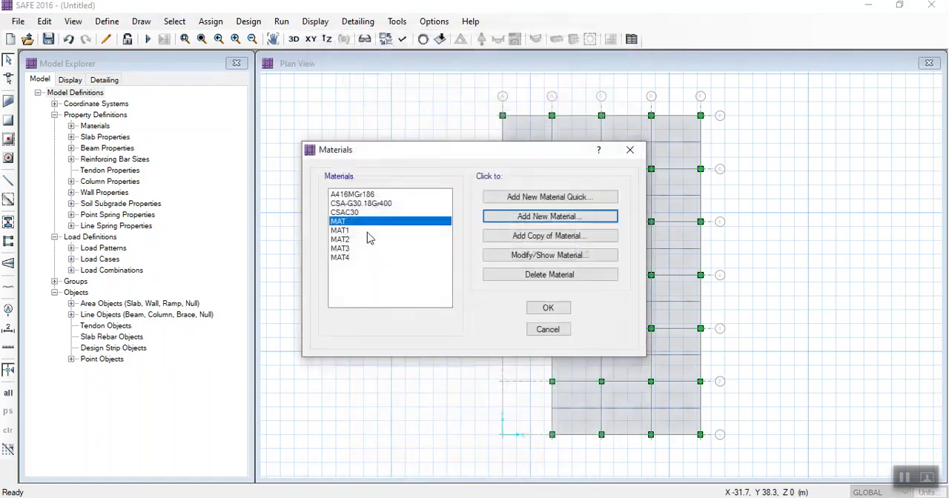
- Try adding a second material, MAT-1, of type Rebar, then cancel out of the material definitions
click(522, 216)
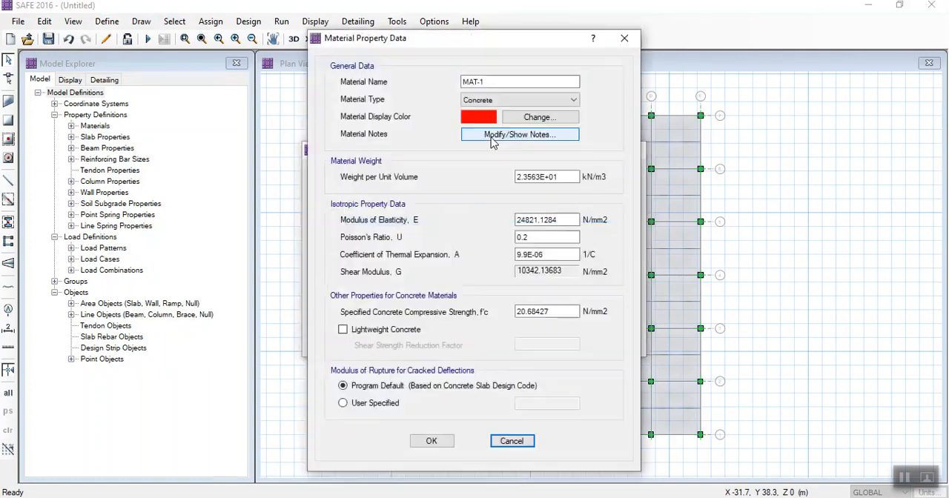
click(486, 100)
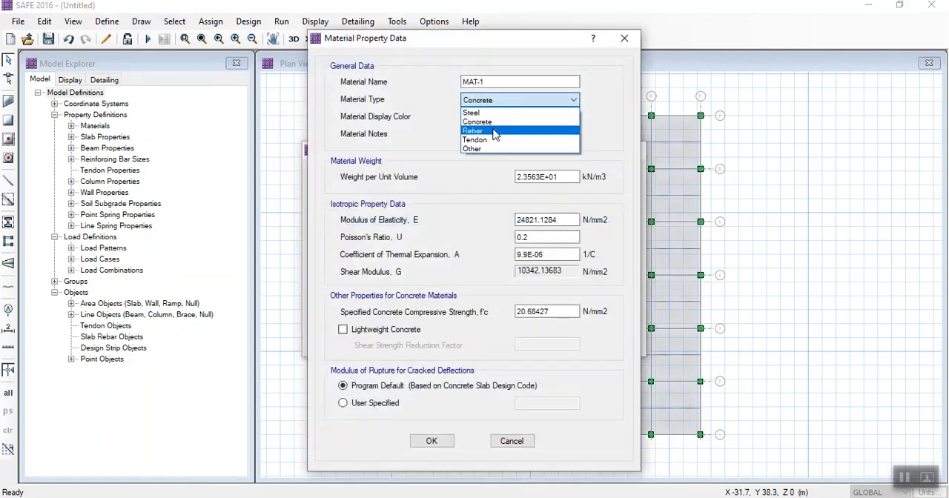
click(496, 133)
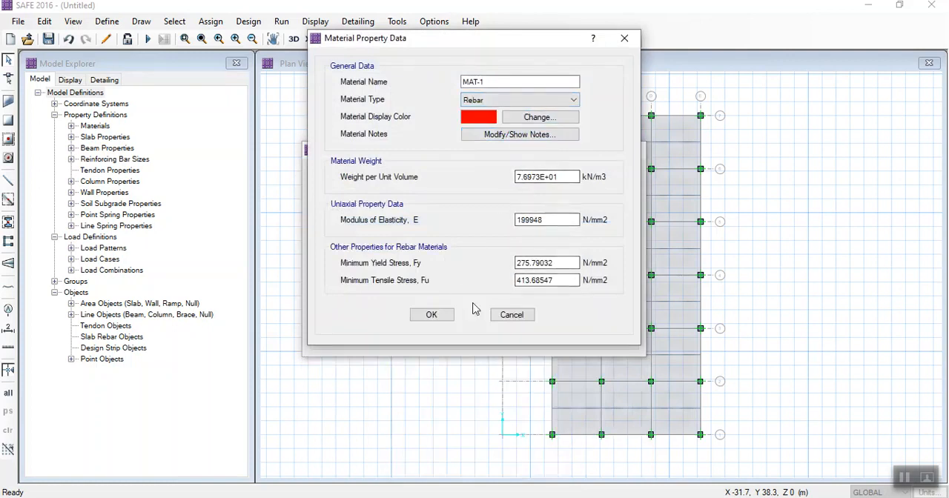
double_click(470, 81)
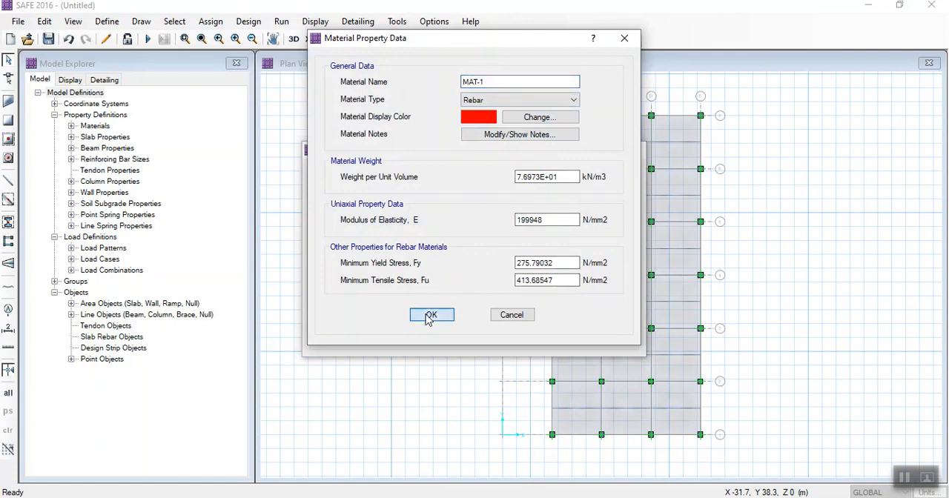
click(494, 315)
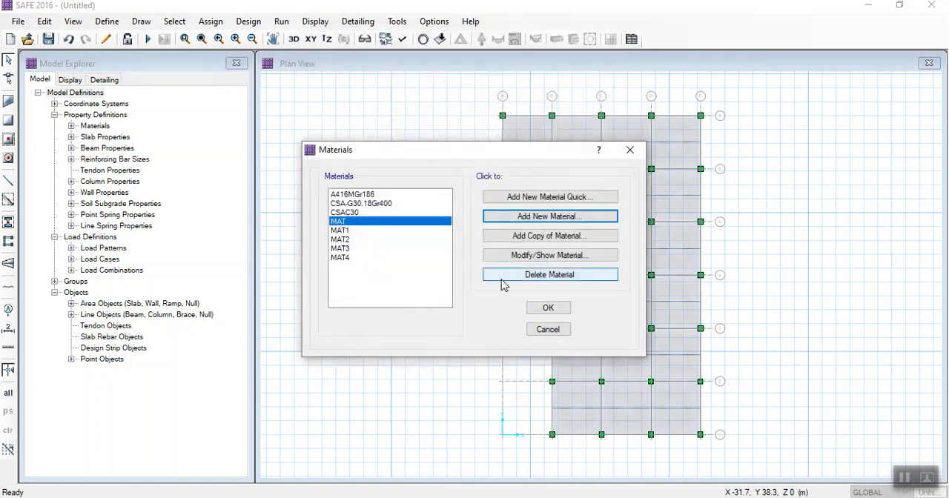
click(541, 333)
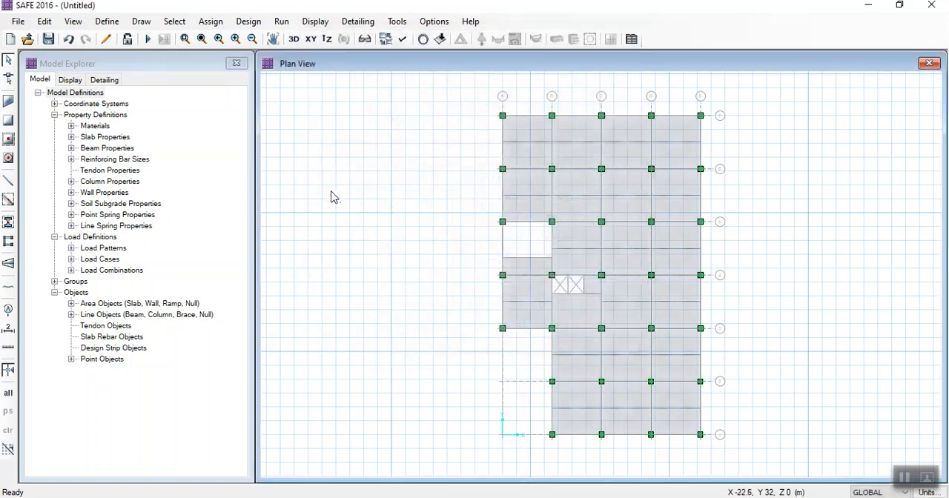
- Open the Col_Stiff slab property and examine the definition of its material MAT3
click(107, 21)
click(140, 57)
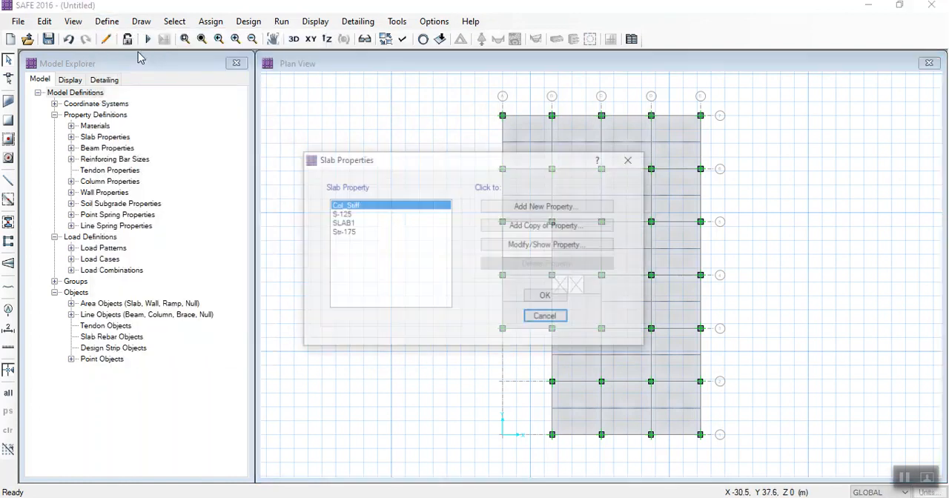
drag(407, 173, 256, 163)
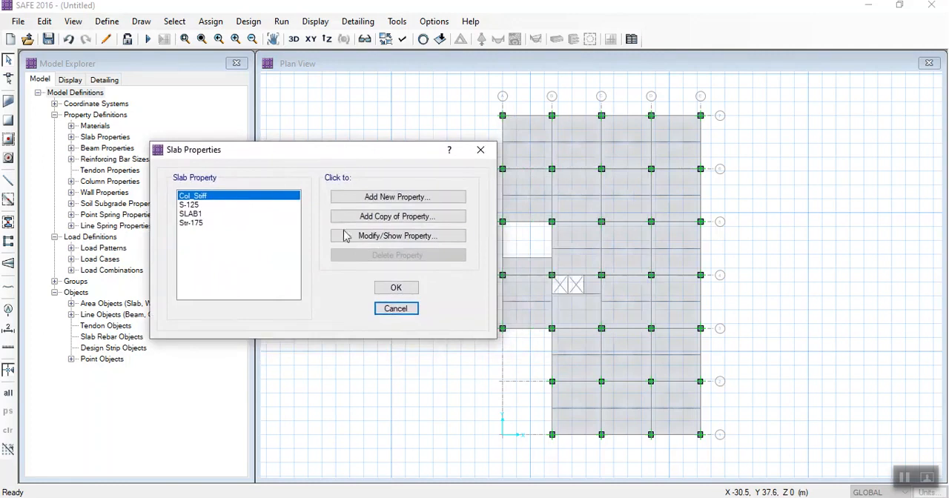
click(366, 236)
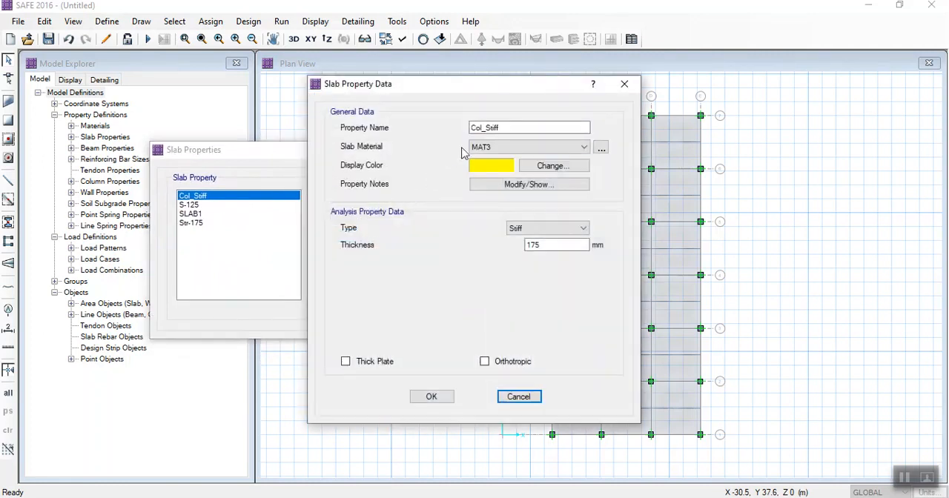
click(602, 148)
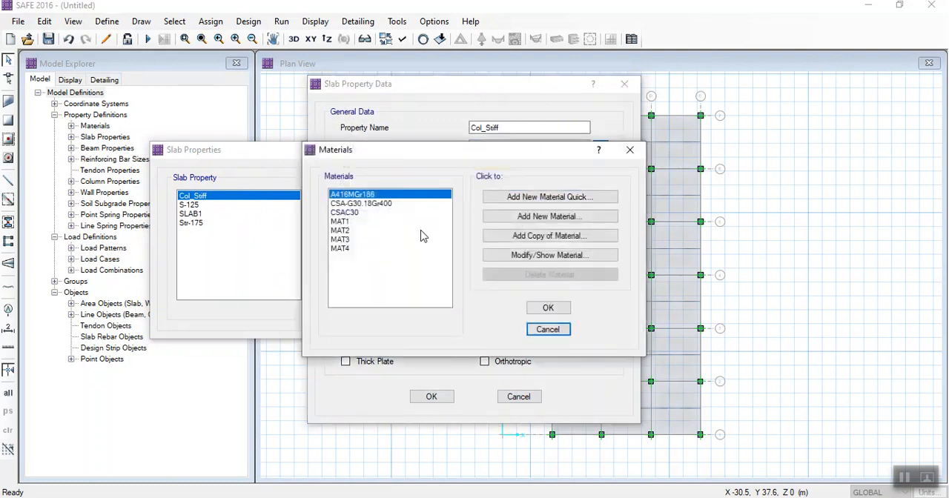
click(347, 239)
click(548, 255)
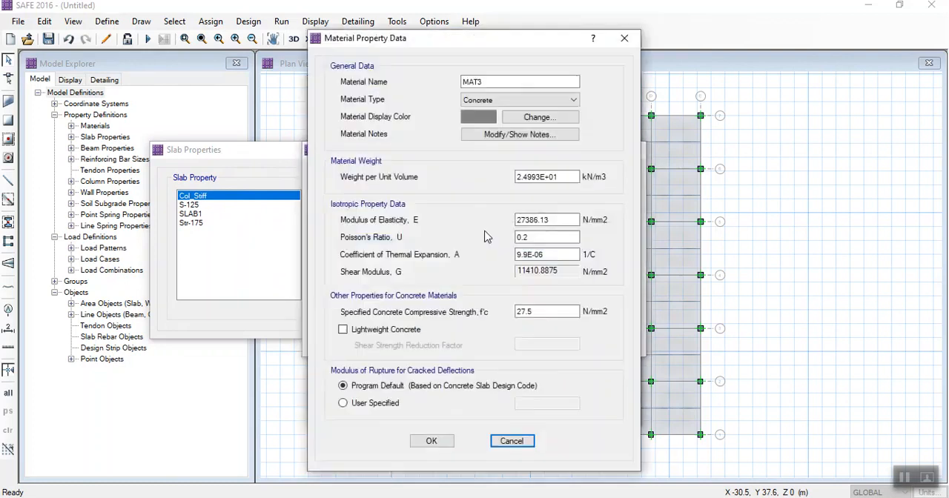
click(512, 441)
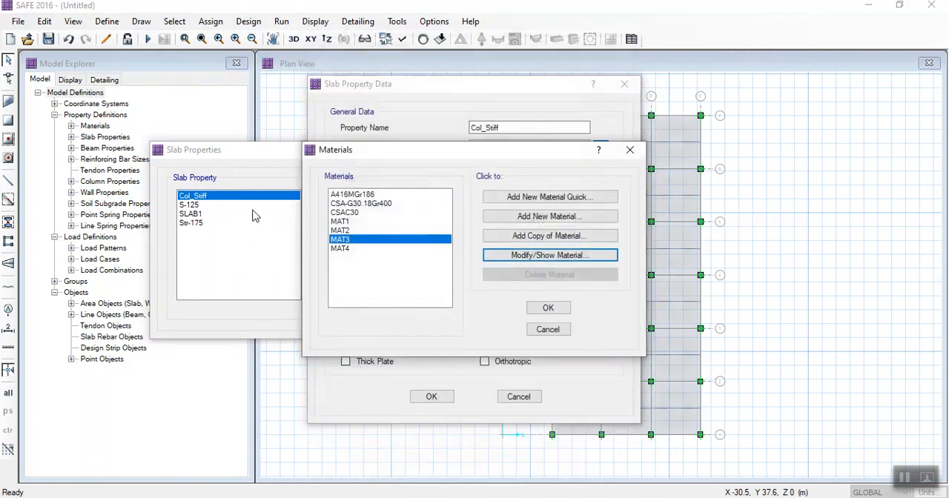
- Check the MAT1 material definition and assign MAT1 as the slab material of Col_Stiff
click(349, 222)
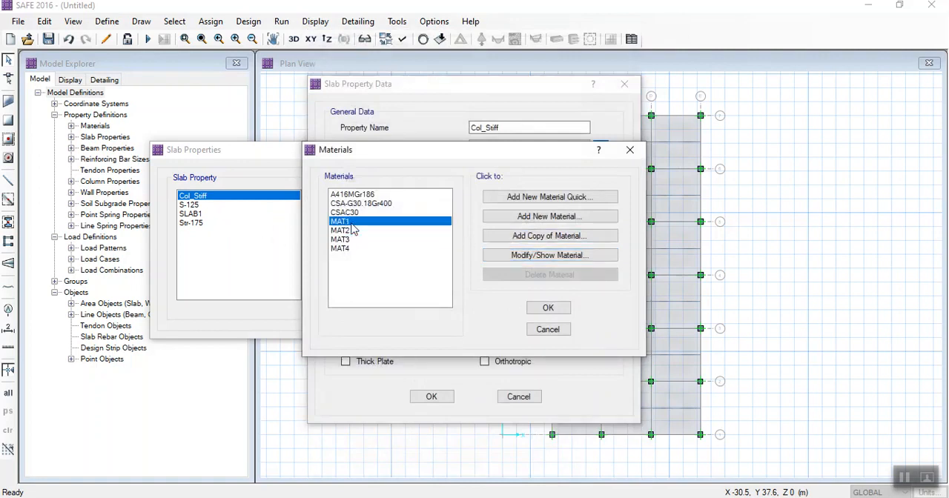
click(529, 255)
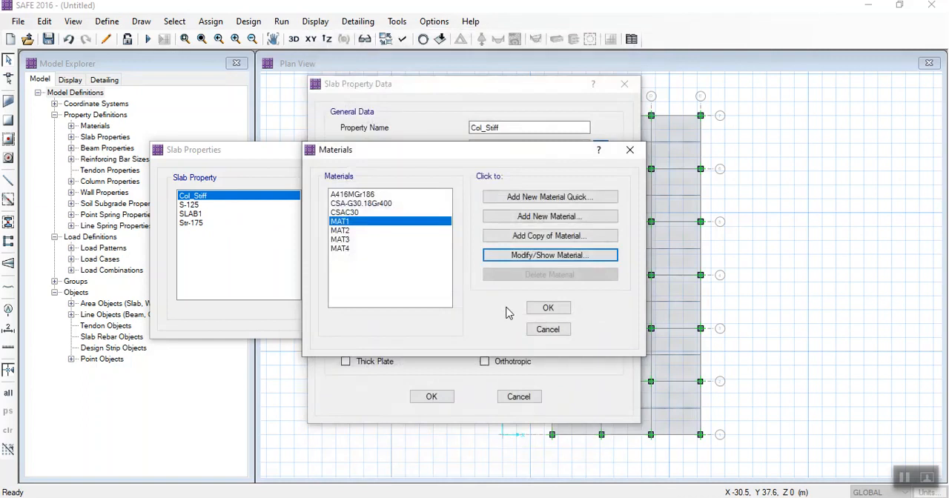
click(548, 329)
click(496, 147)
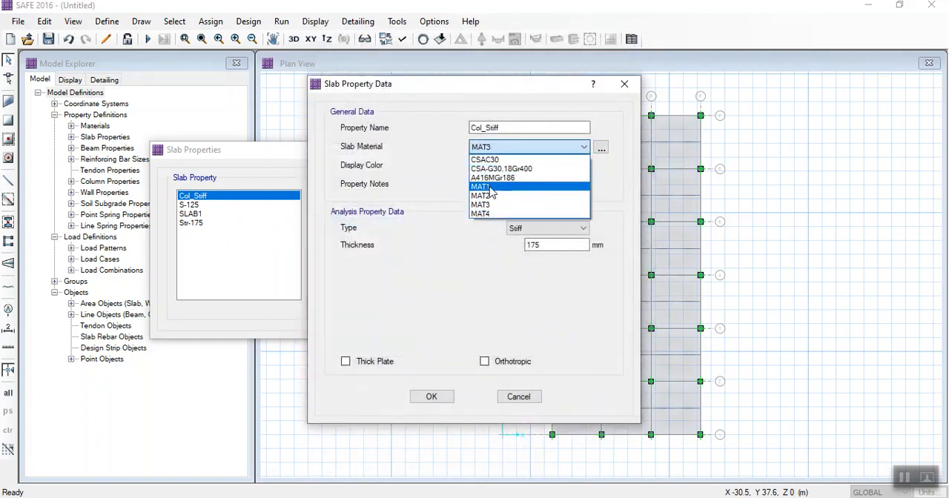
click(489, 186)
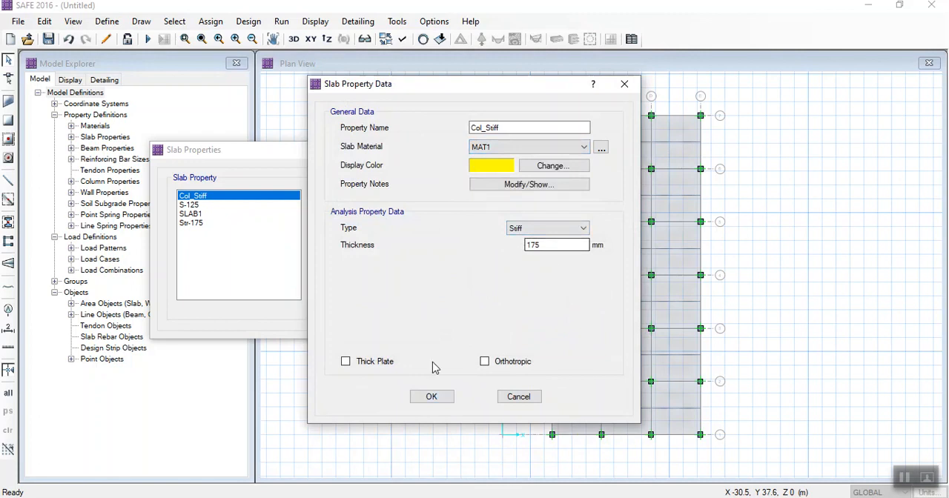
click(430, 397)
- Examine the material, type and thickness of the S-125 slab property
click(205, 205)
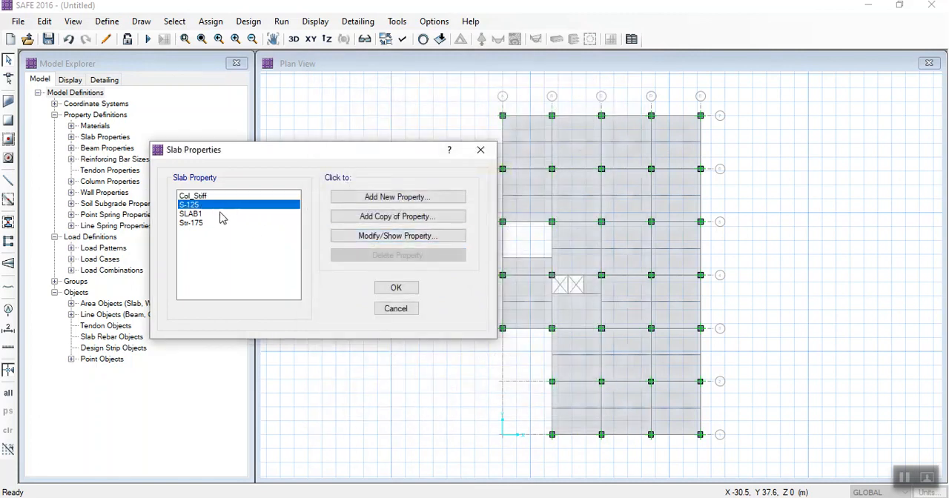
click(359, 236)
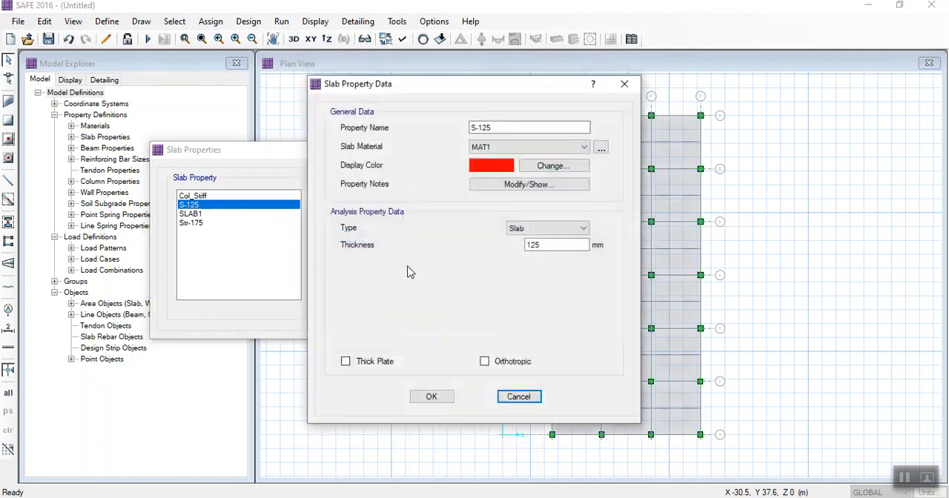
click(432, 397)
- Delete the SLAB1 and Str-175 slab properties and accept the slab property definitions
click(208, 214)
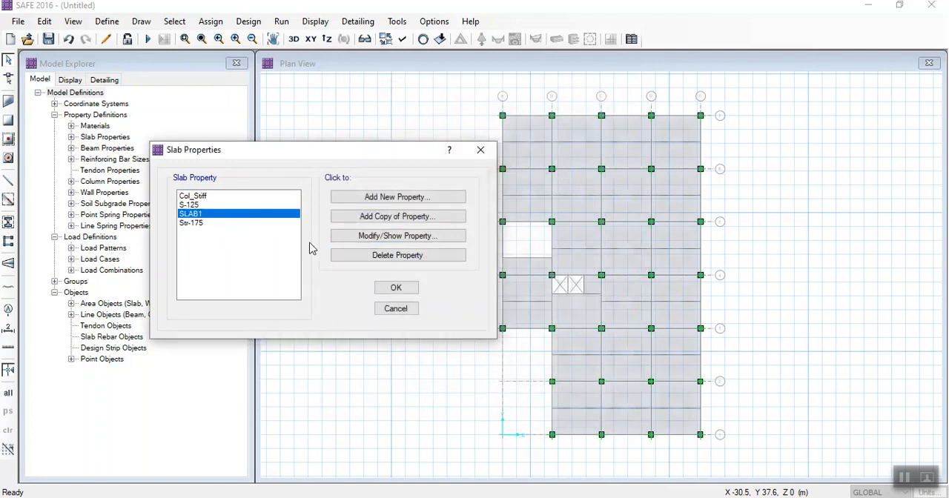
click(348, 256)
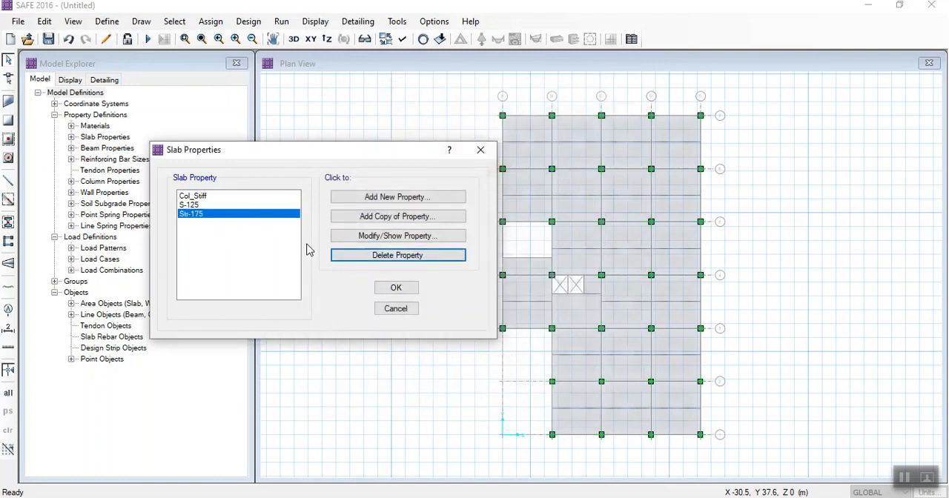
click(364, 256)
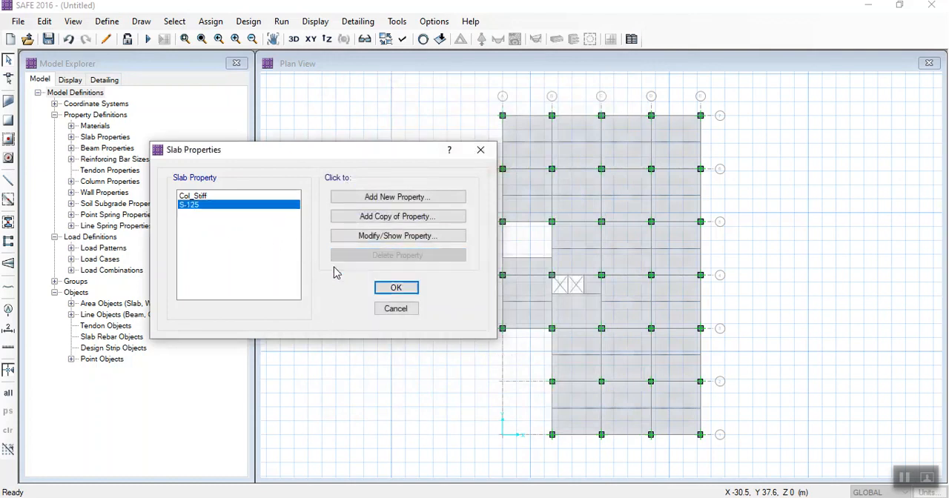
click(396, 288)
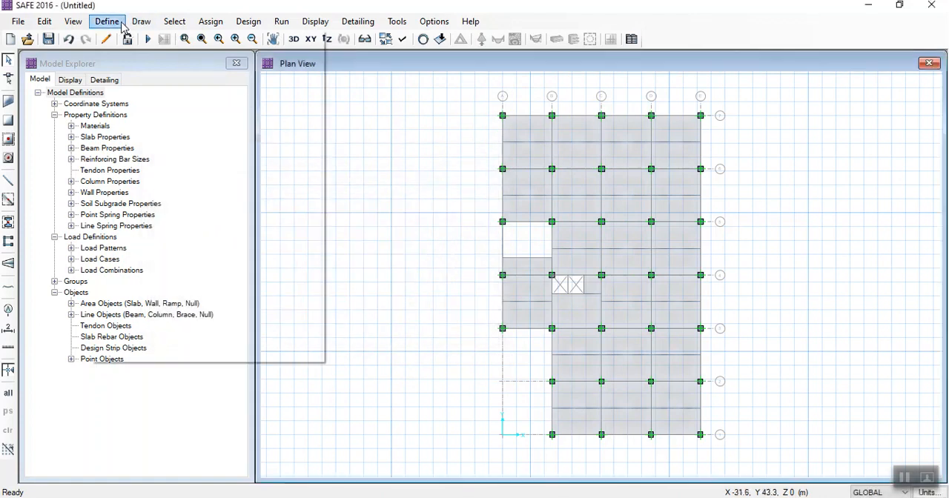
- Open the B-350*500 beam property and choose MAT2 as its rebar material
click(107, 22)
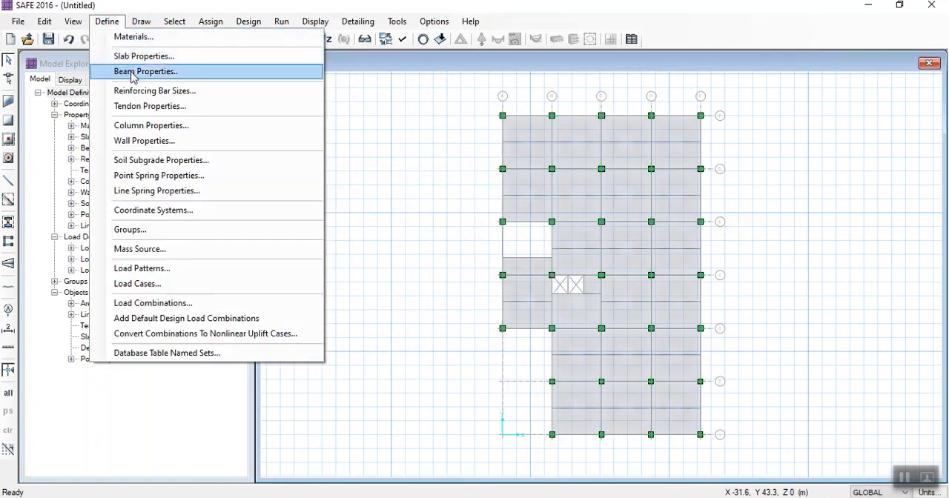
click(134, 72)
drag(381, 167, 223, 128)
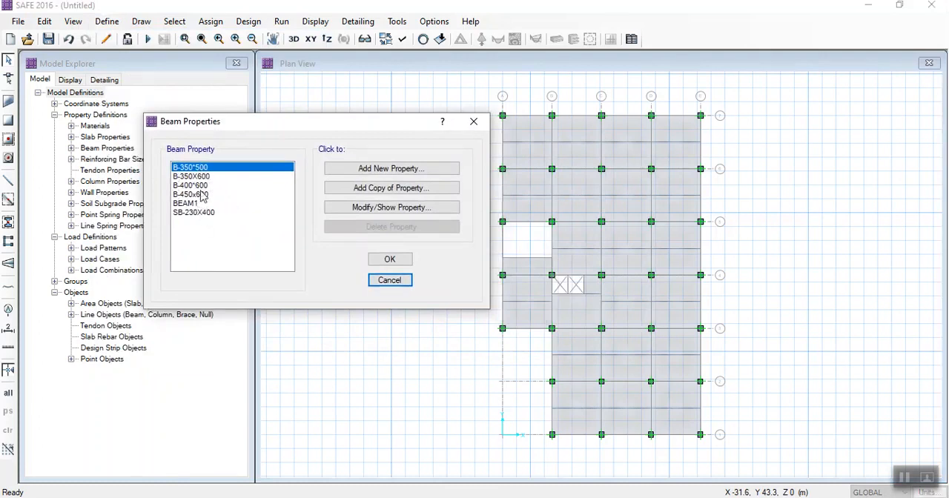
click(370, 207)
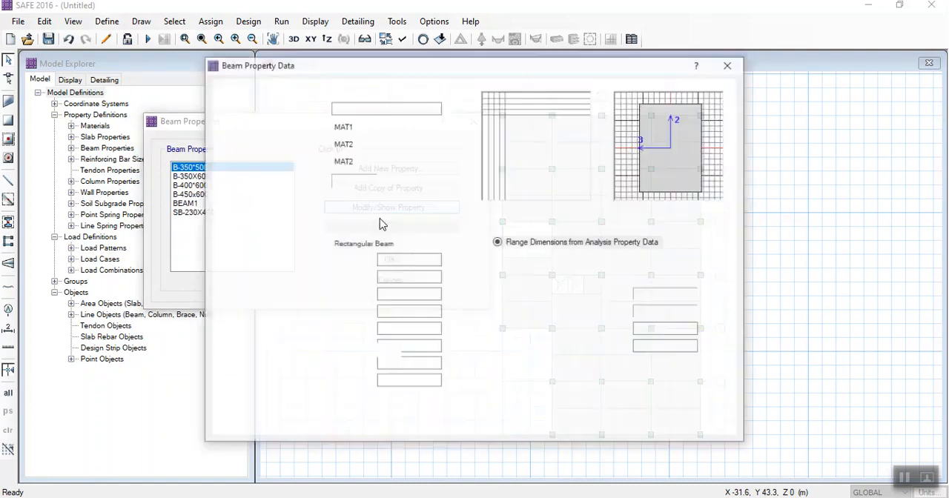
click(355, 145)
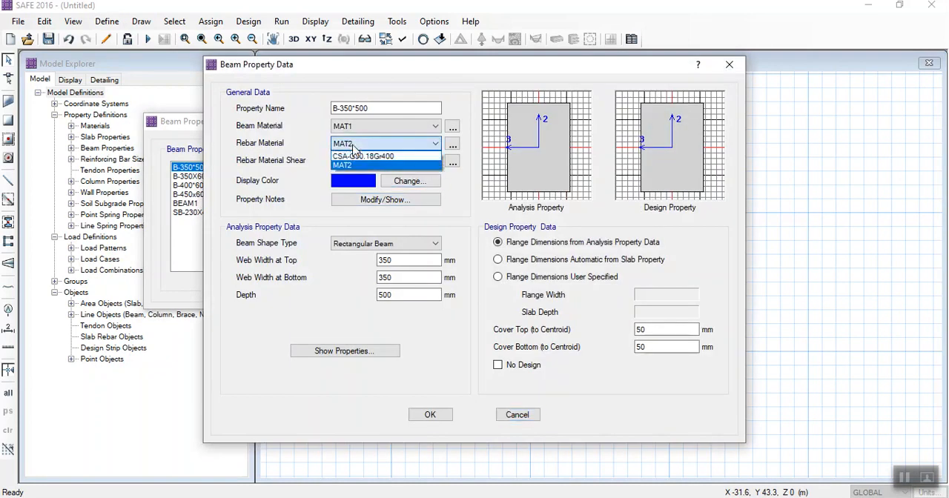
click(356, 167)
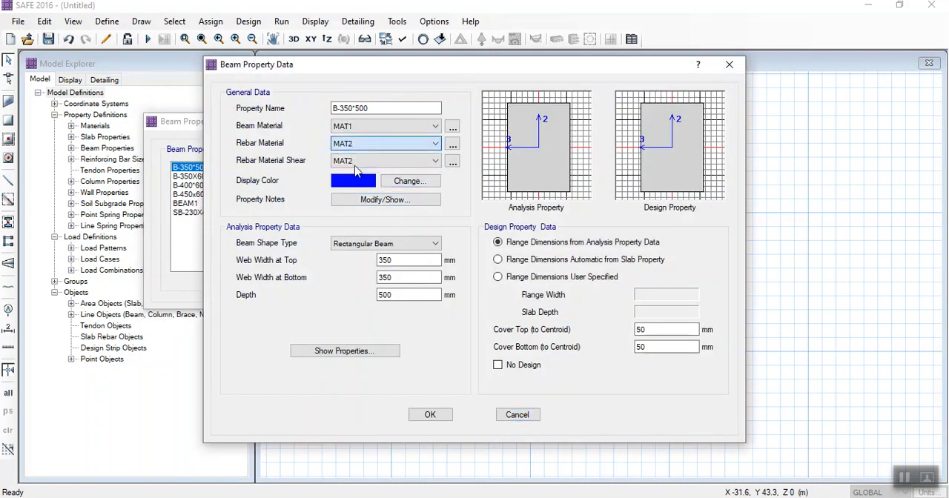
- Examine the MAT2 material definition from the B-350*500 beam property and accept the beam data
click(452, 144)
click(343, 230)
click(522, 255)
click(431, 314)
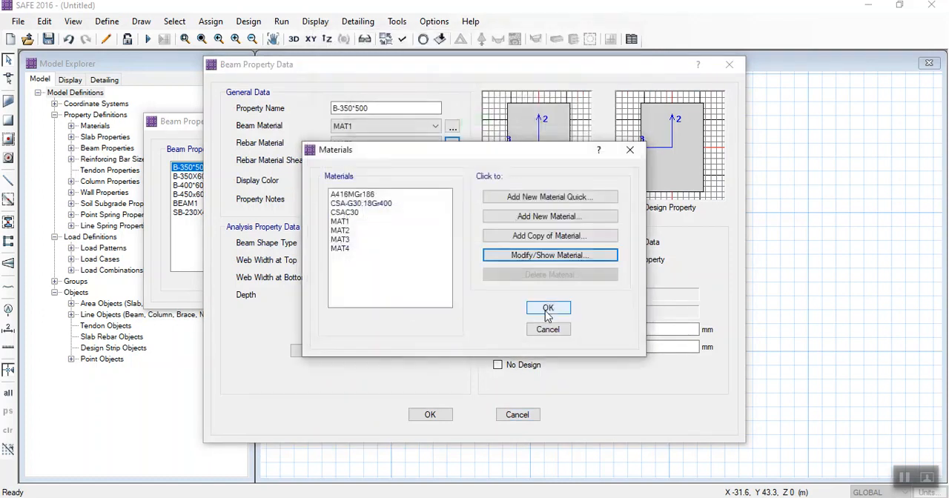
click(549, 310)
click(431, 414)
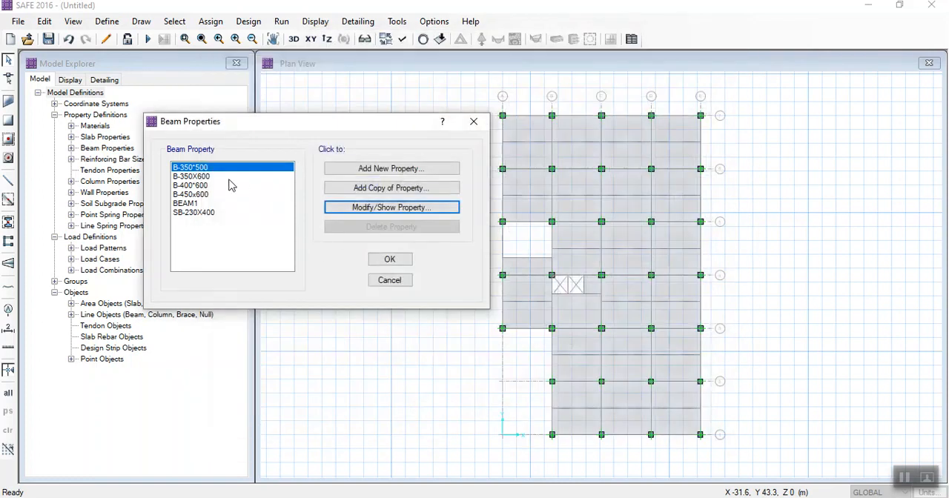
- Examine the materials, dimensions and covers of the B-350X600 beam property
click(221, 176)
click(344, 208)
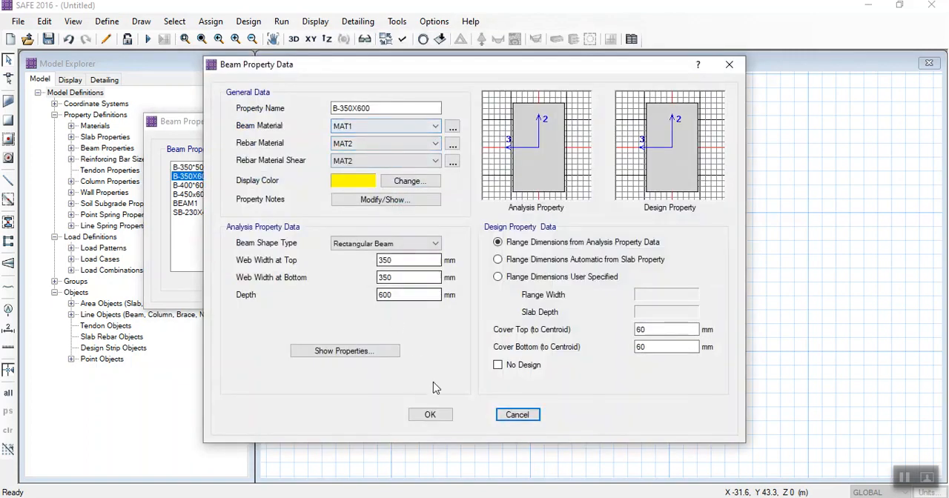
click(430, 414)
- Select the B-450x600 beam property and accept the beam property definitions
click(214, 194)
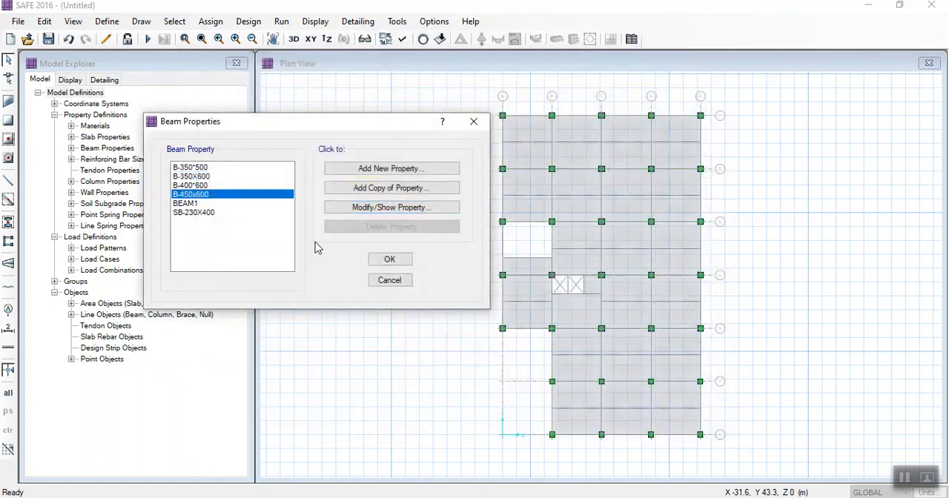
click(388, 260)
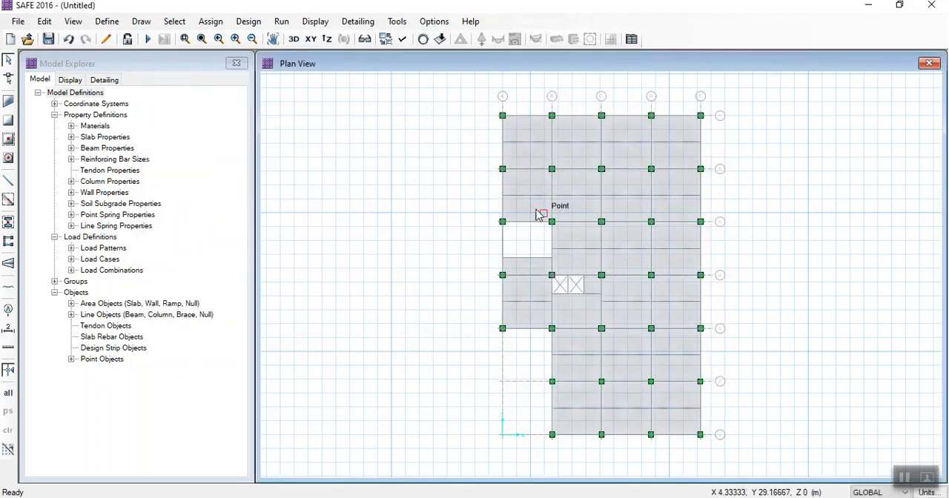
click(108, 23)
click(134, 72)
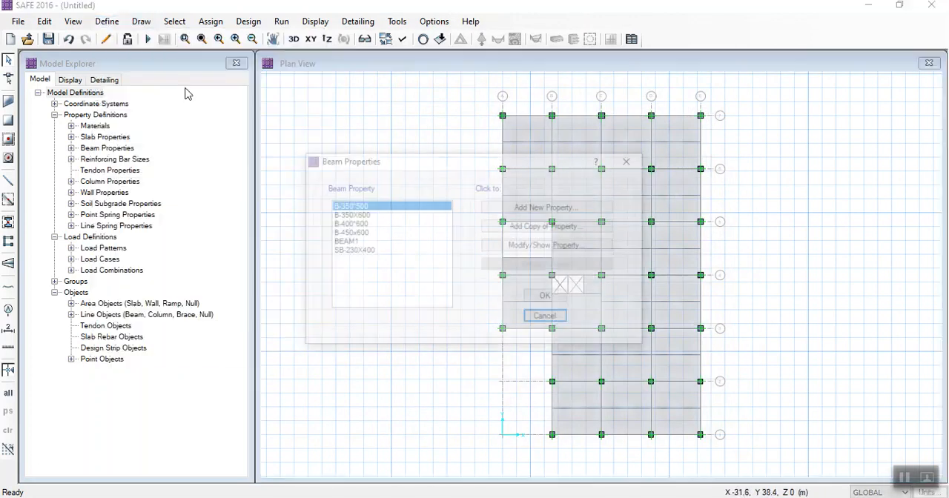
click(521, 210)
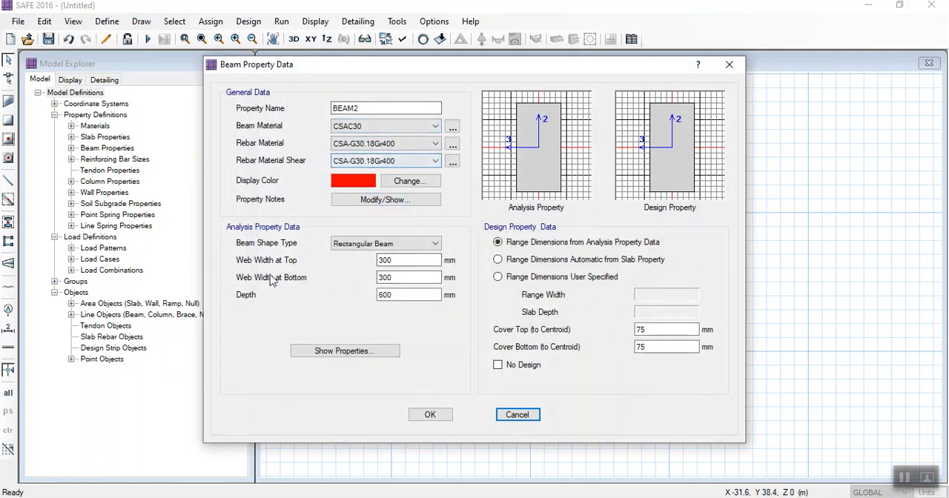
click(381, 261)
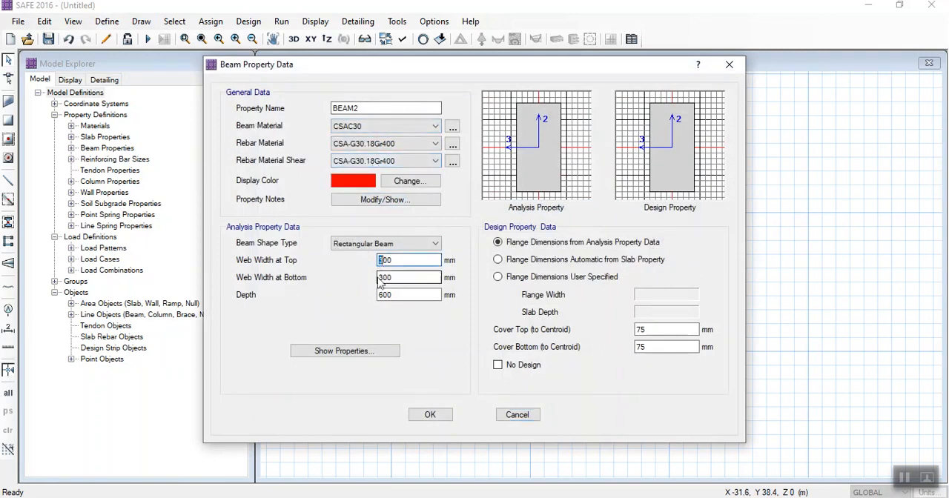
click(382, 296)
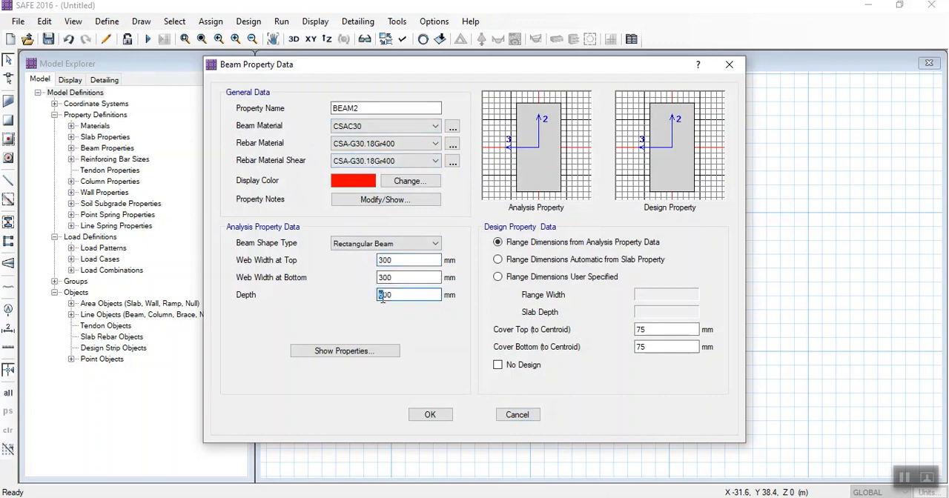
drag(651, 330, 635, 328)
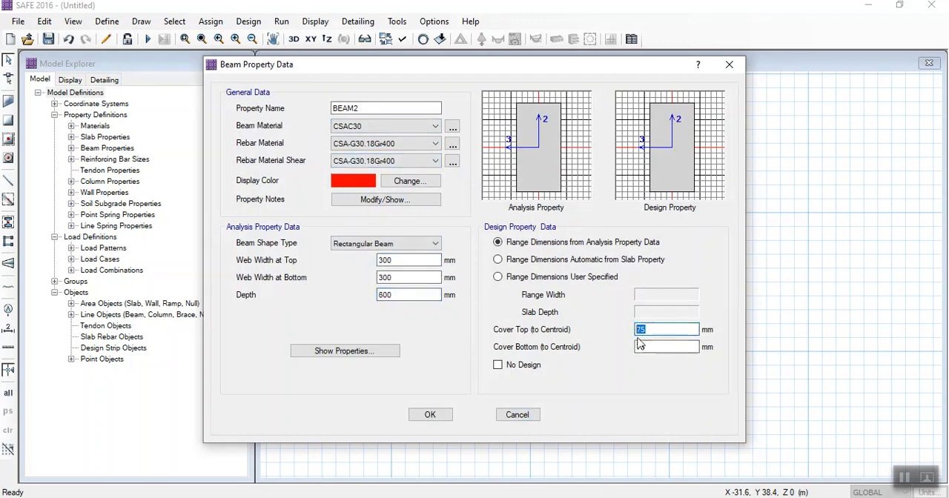
drag(656, 347, 638, 347)
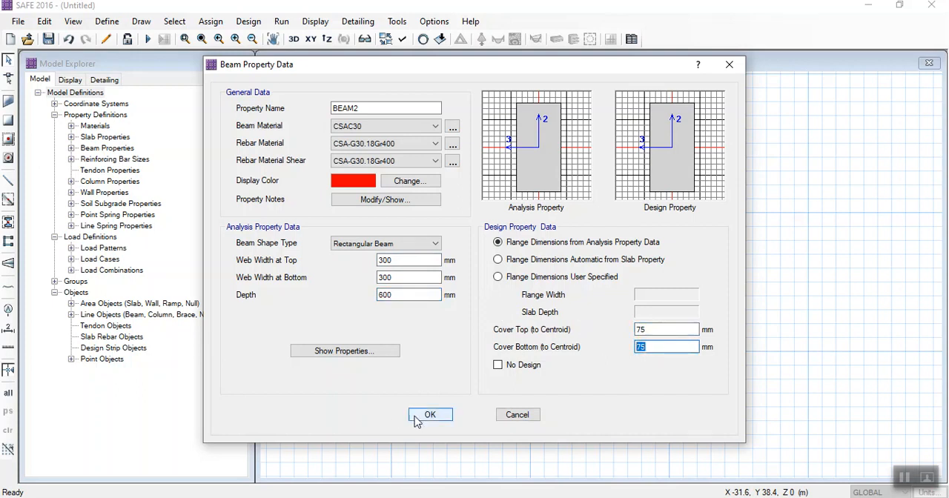
click(656, 330)
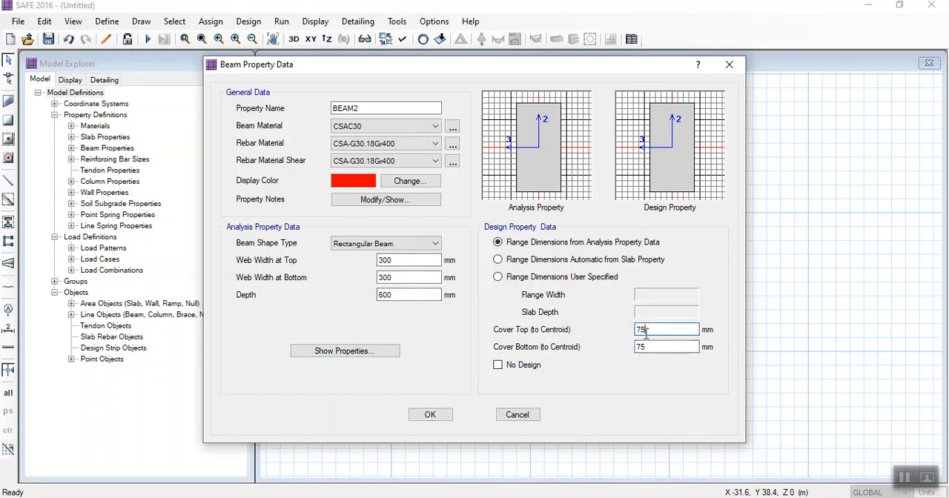
click(653, 348)
click(649, 331)
click(649, 347)
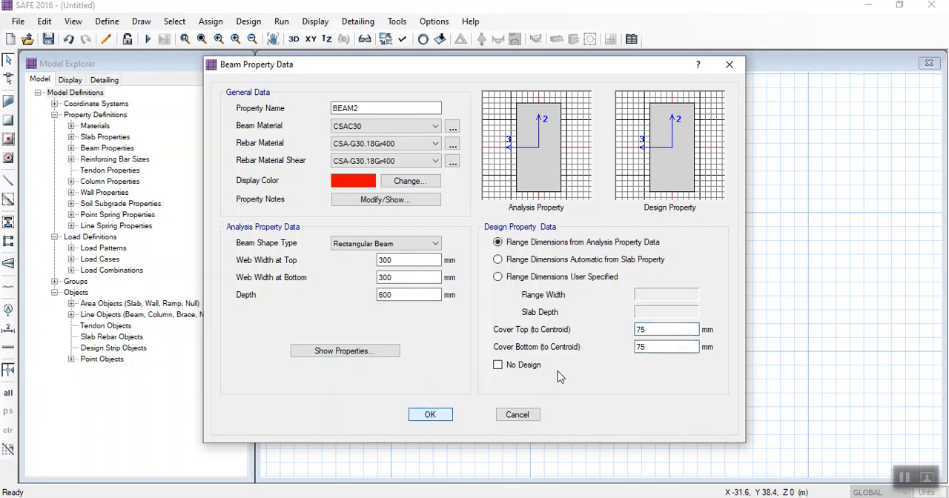
click(660, 328)
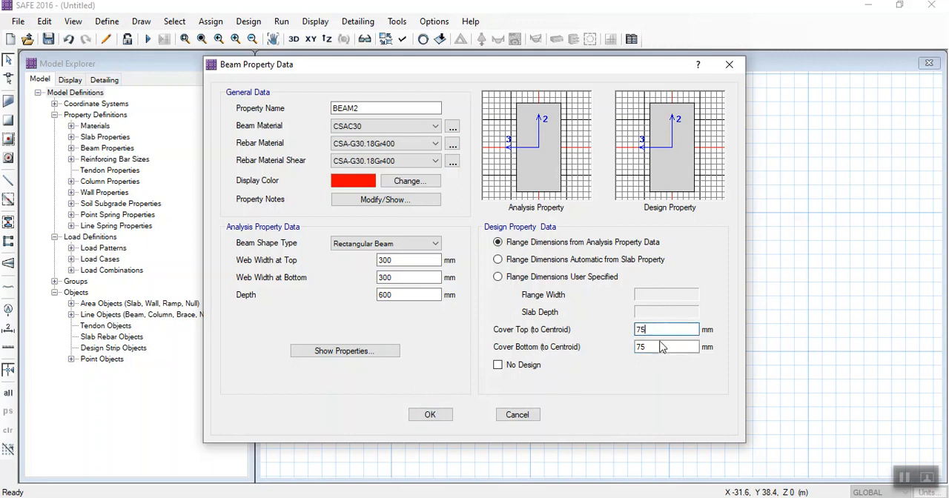
click(437, 413)
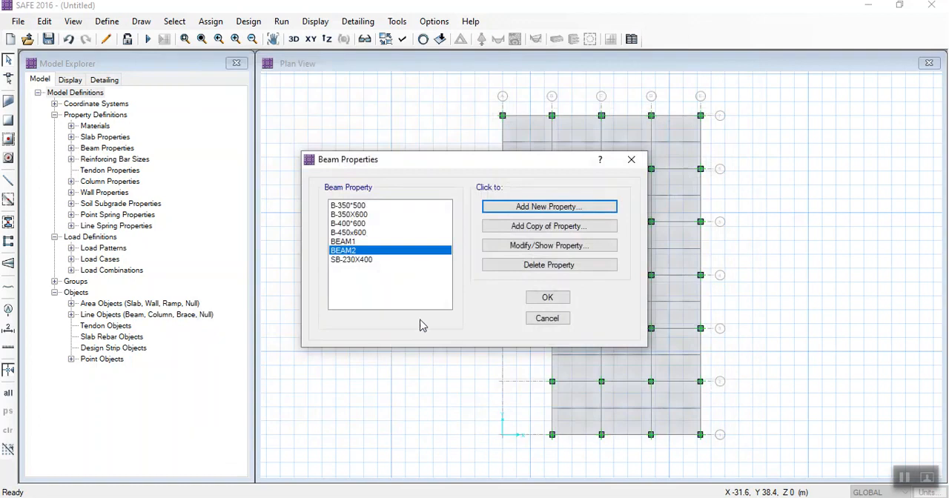
click(548, 319)
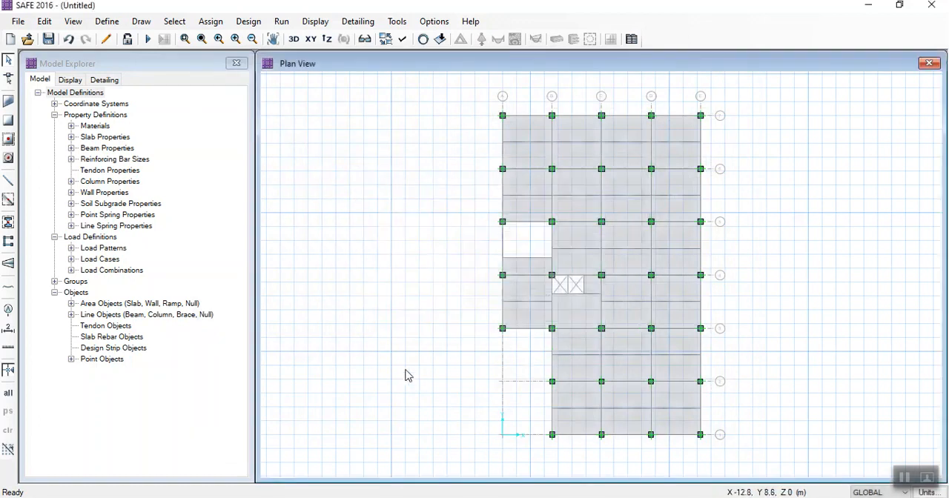
- Set the material of the C351 column property to MAT1 and accept the column data
click(107, 21)
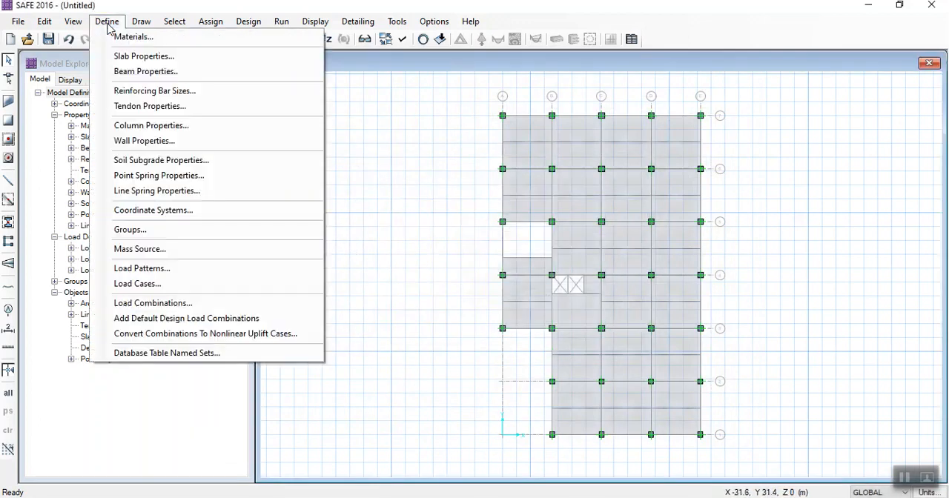
click(141, 127)
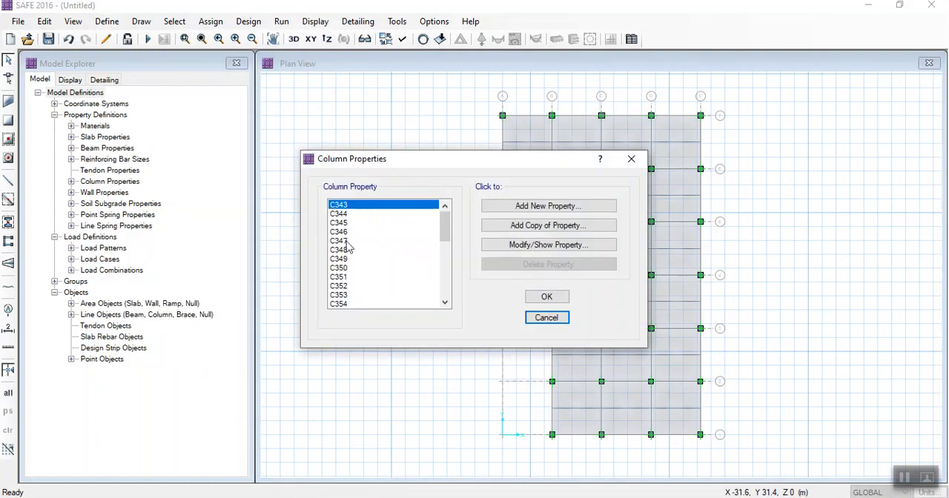
scroll(348, 246, down, 2)
click(349, 223)
click(519, 244)
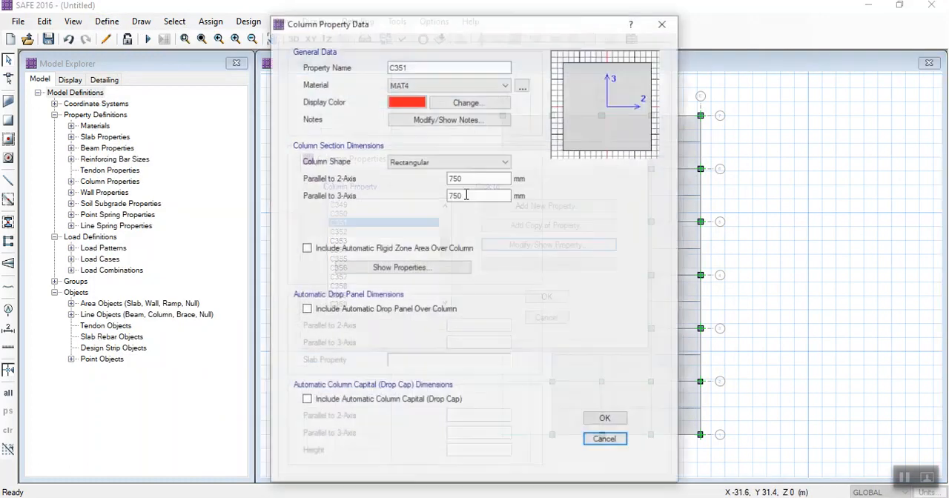
click(421, 85)
click(421, 85)
click(421, 85)
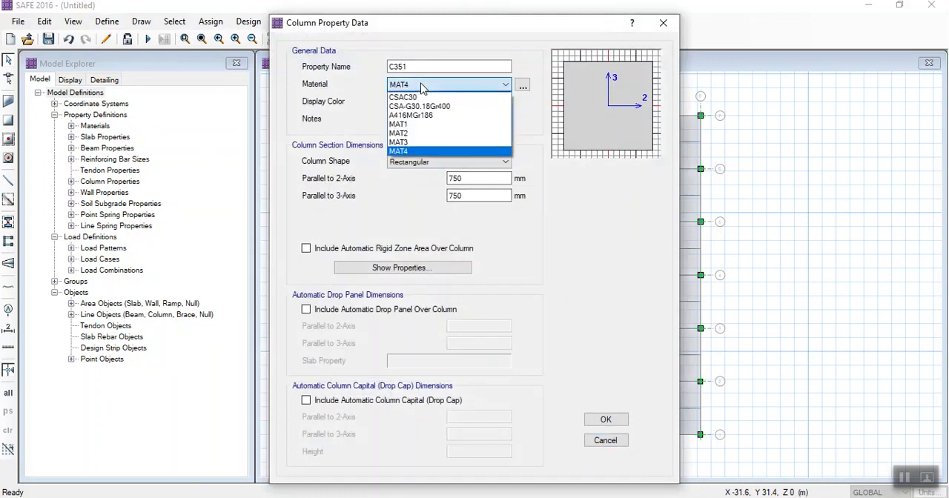
click(414, 124)
click(605, 420)
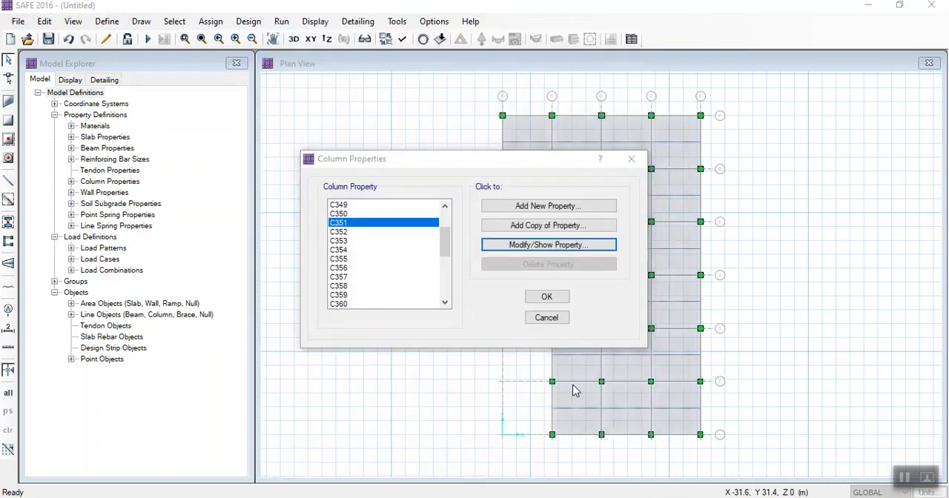
- Look through the remaining column properties, including C374 and COL1, and accept the column property definitions
drag(371, 241, 356, 286)
scroll(356, 287, down, 6)
click(356, 286)
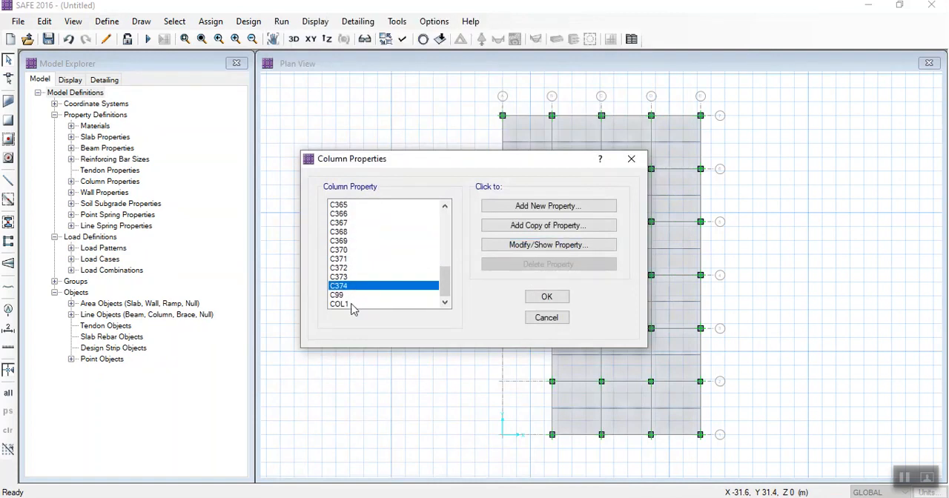
click(353, 304)
scroll(360, 252, up, 7)
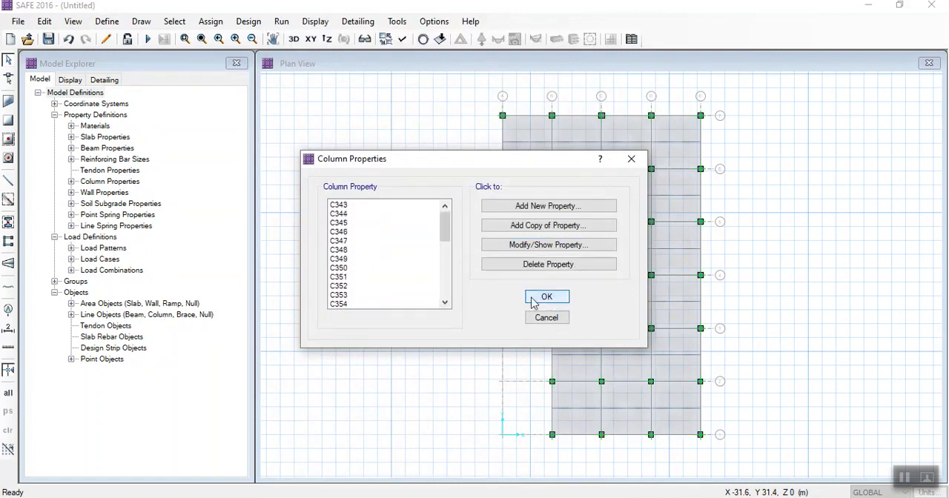
click(546, 297)
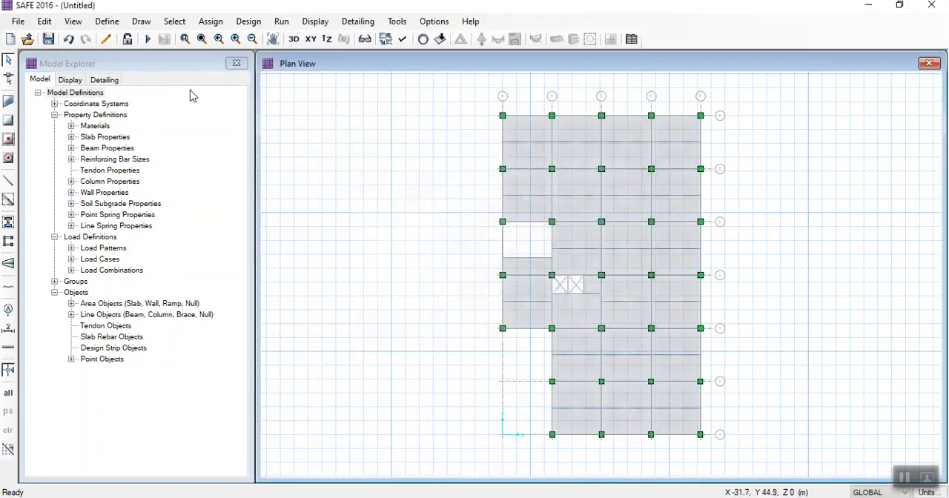
- Examine the imported load patterns with their types and self weight multipliers
click(104, 22)
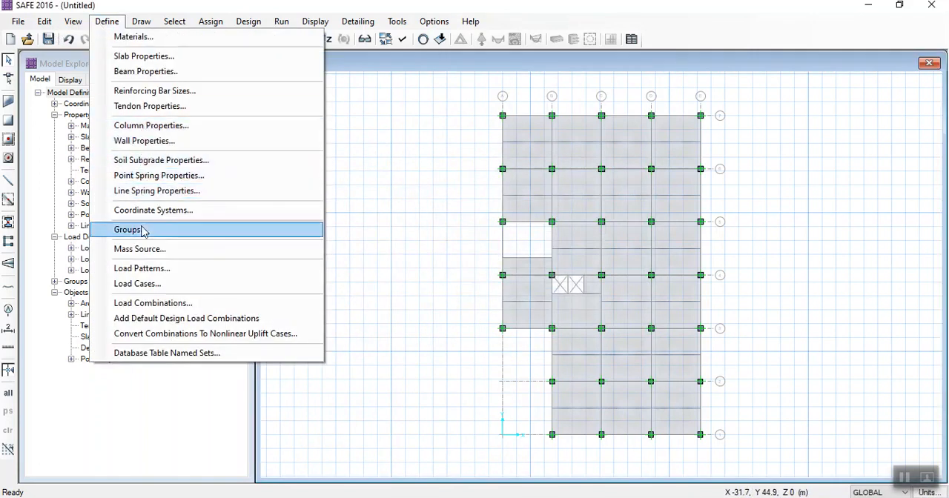
click(143, 270)
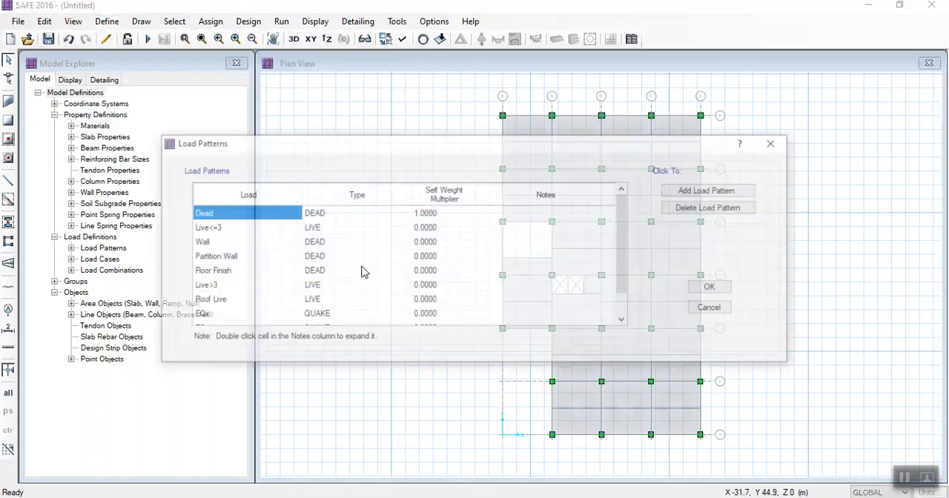
scroll(282, 235, down, 1)
scroll(252, 272, up, 1)
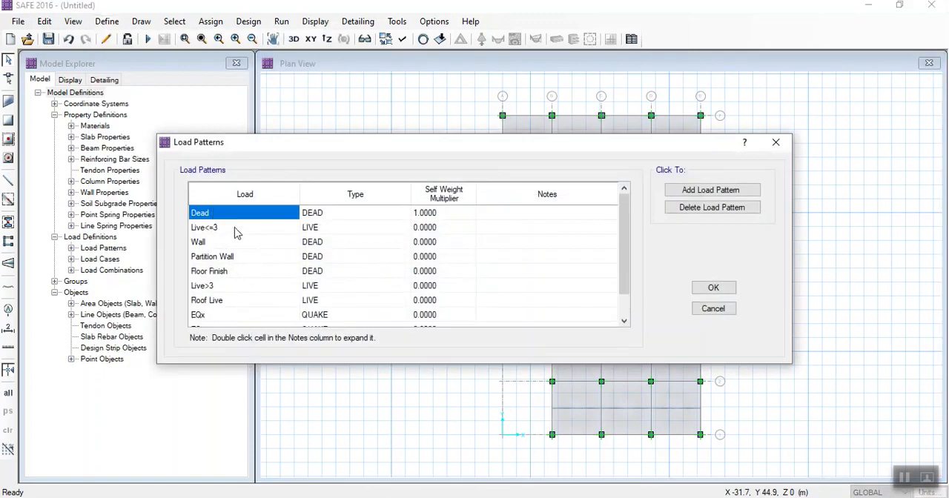
scroll(244, 241, down, 1)
scroll(307, 228, up, 1)
scroll(252, 243, down, 1)
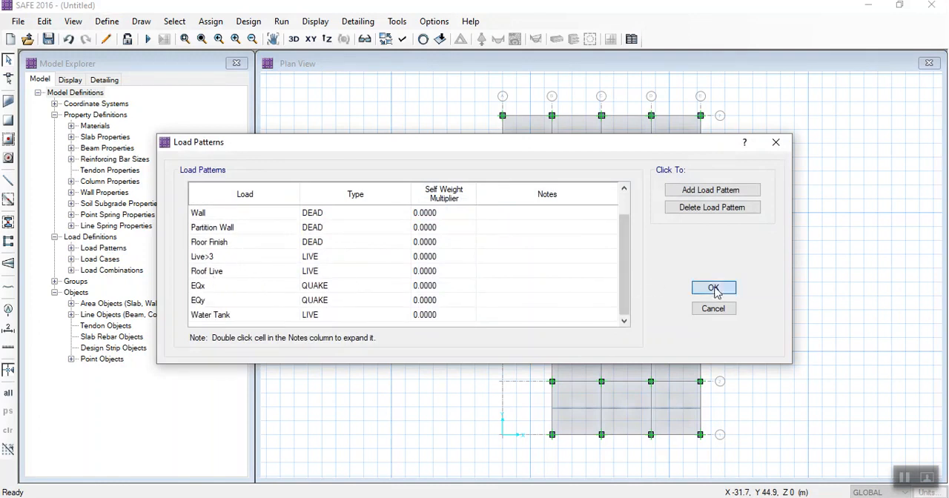
scroll(287, 234, up, 1)
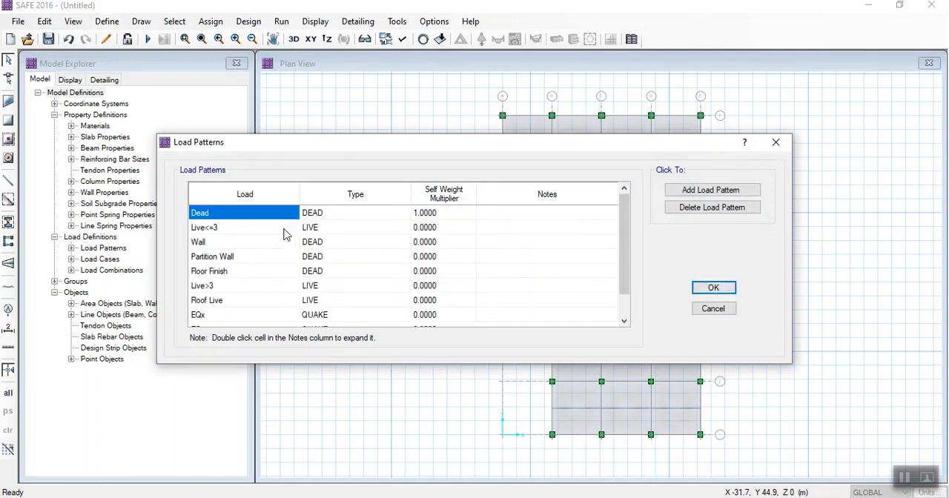
scroll(262, 237, down, 1)
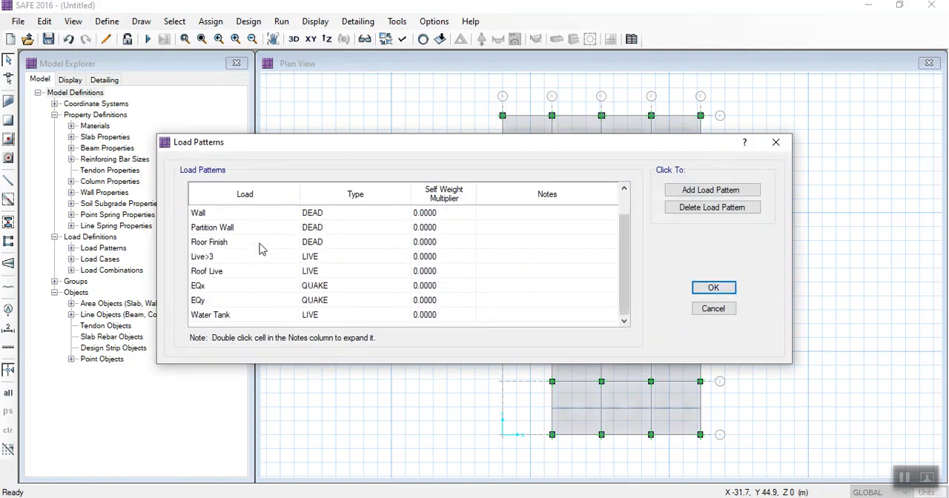
click(211, 319)
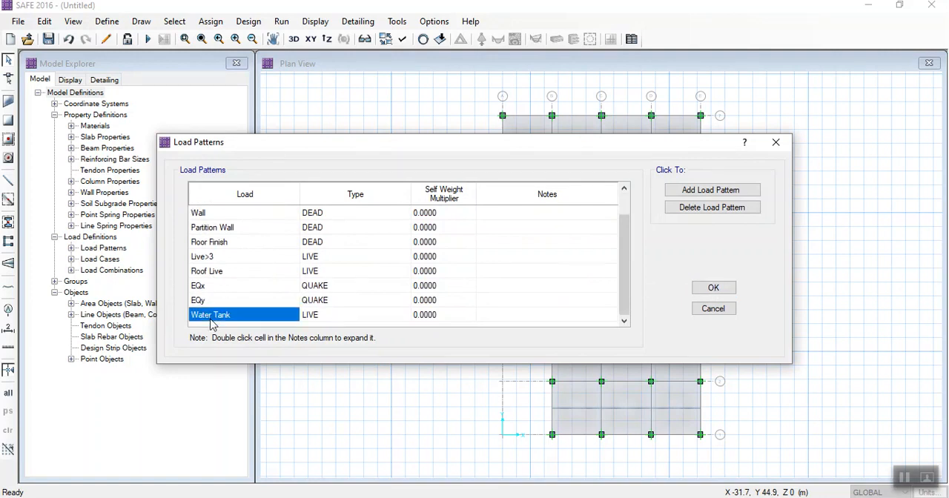
click(689, 191)
click(326, 317)
click(428, 316)
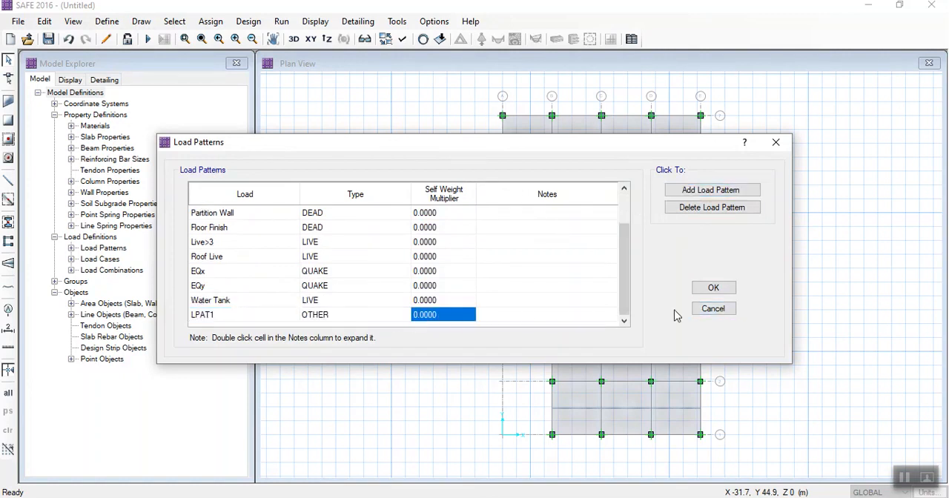
click(710, 310)
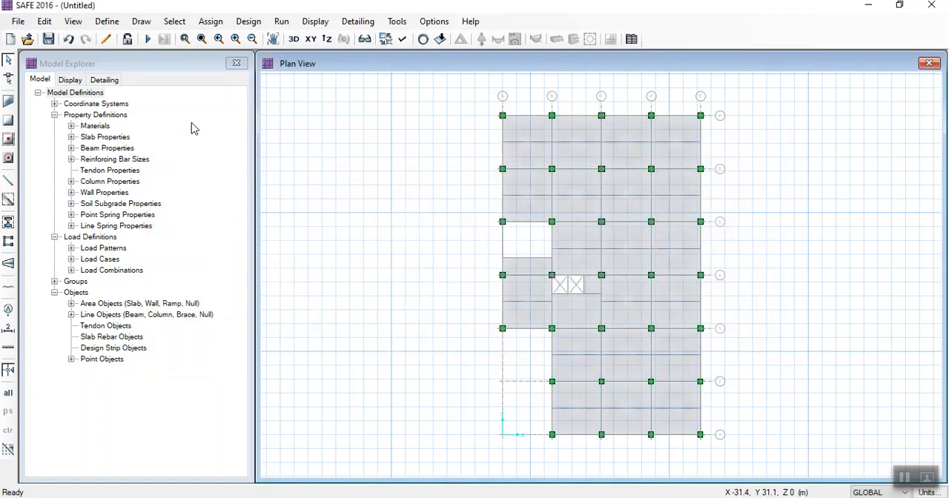
- Examine the load cases and scale factors of the DSlbU18 load combination and look through the combination list
click(107, 21)
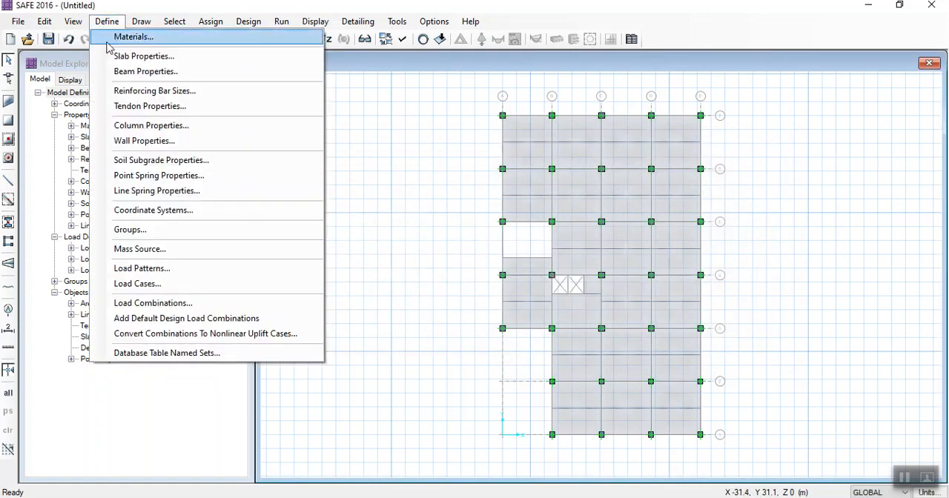
click(160, 304)
scroll(363, 254, down, 2)
scroll(360, 241, up, 2)
click(348, 278)
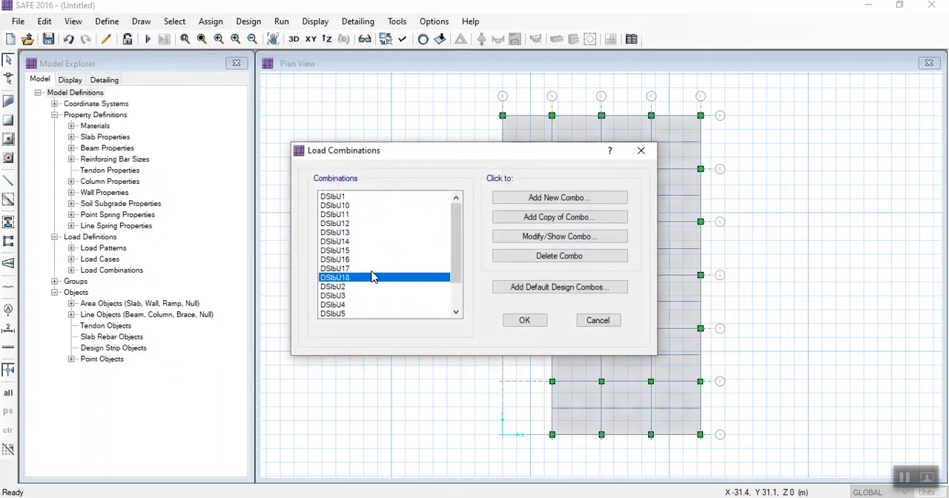
click(516, 238)
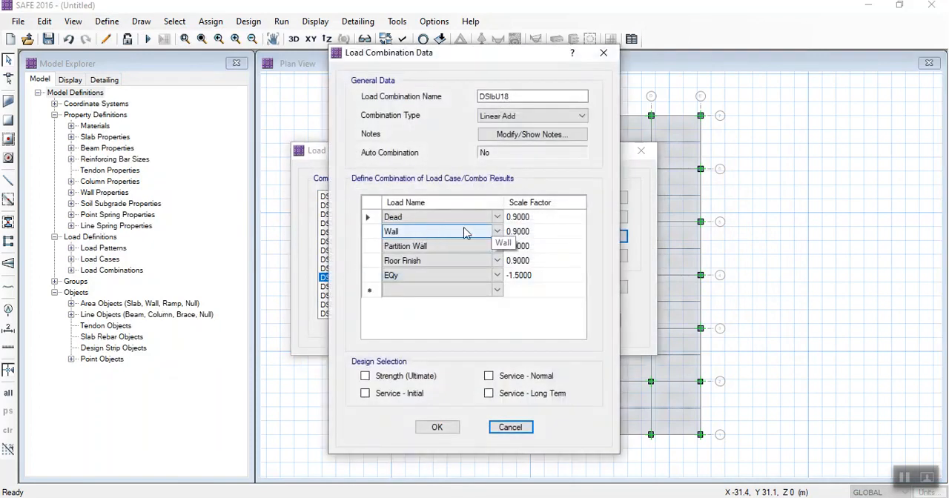
click(435, 424)
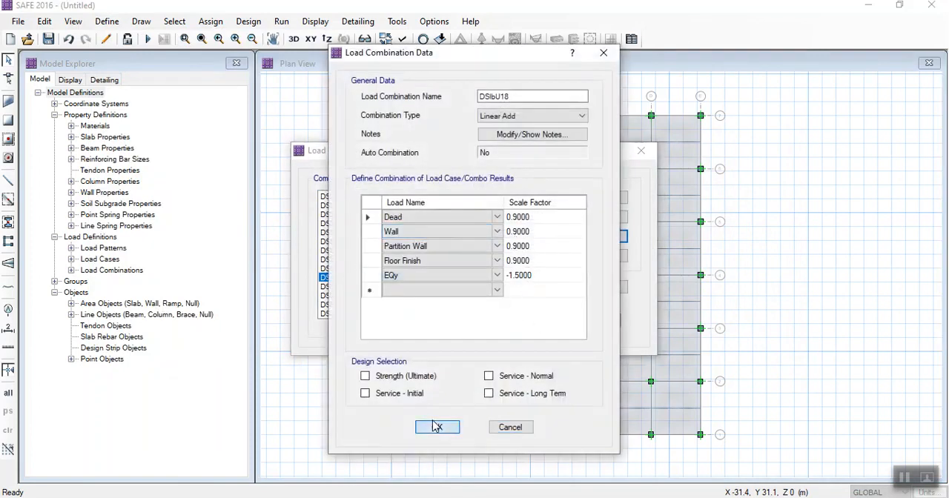
click(430, 427)
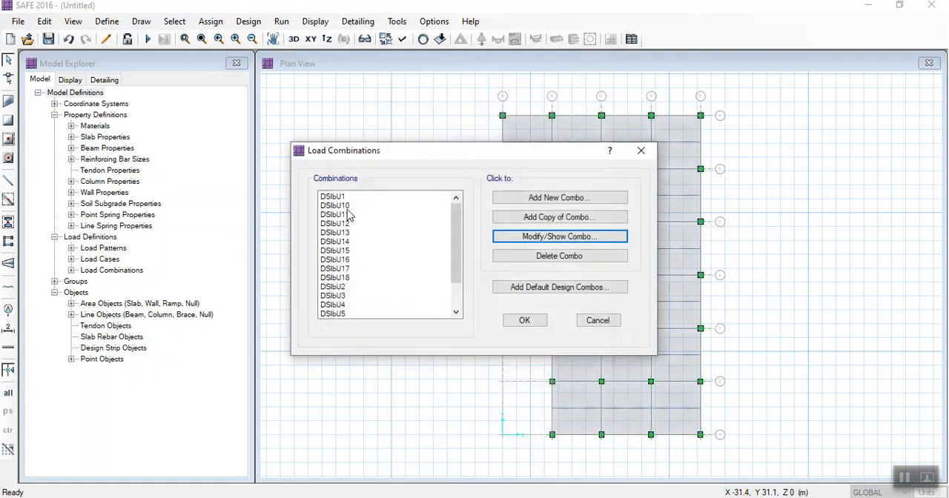
scroll(350, 233, down, 2)
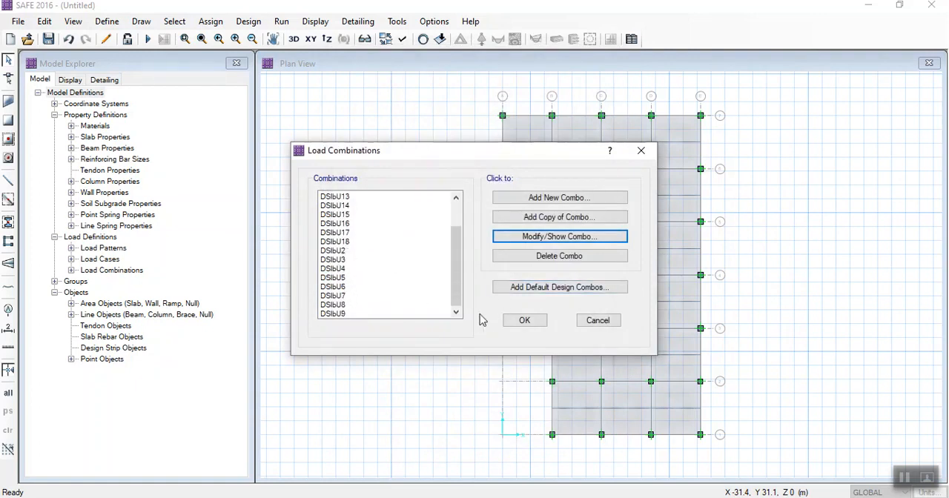
- Accept the load combination list and read the notes on elastic, immediate cracked and long term cracked deflection combinations in Word
click(508, 326)
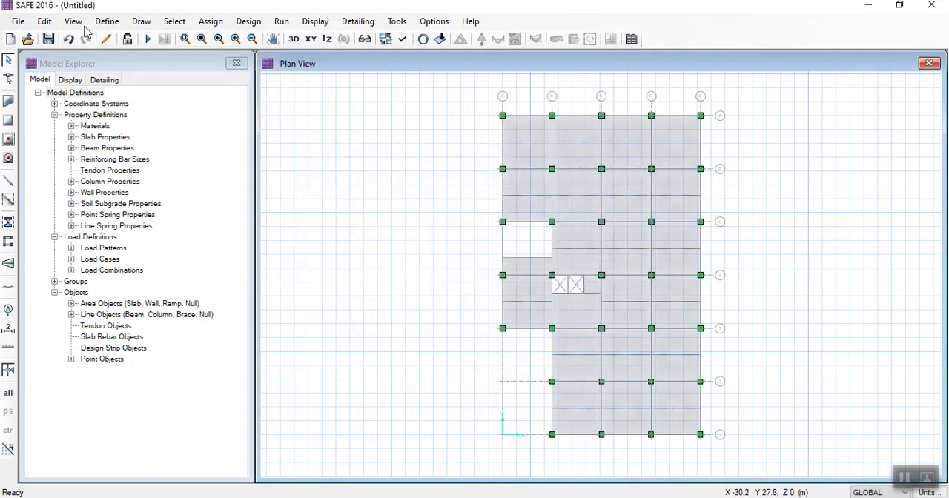
click(110, 22)
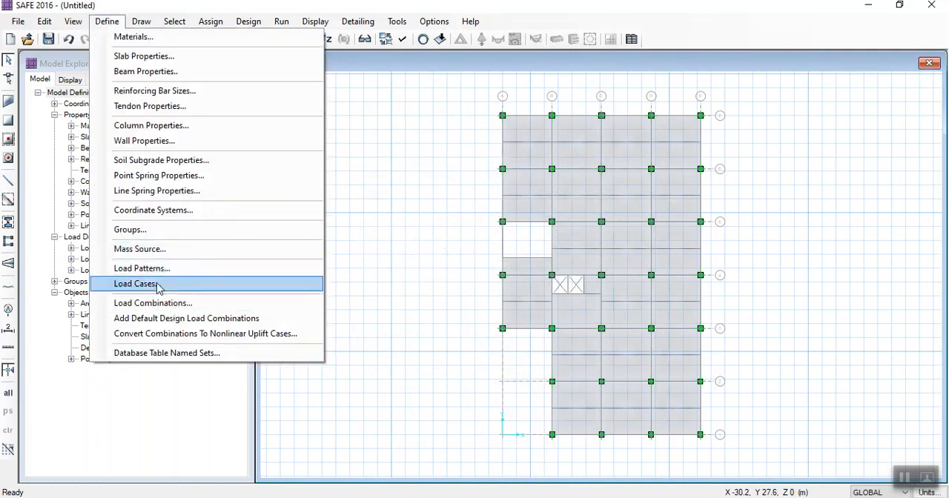
click(374, 310)
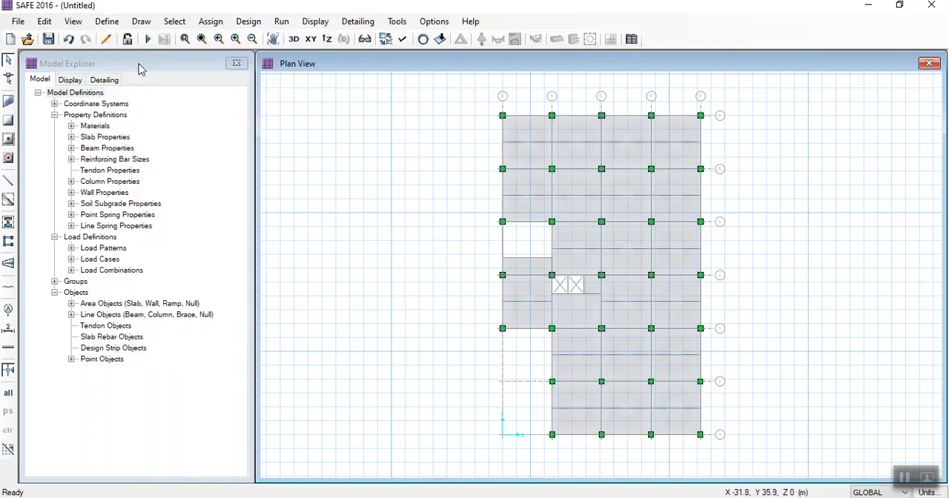
click(109, 22)
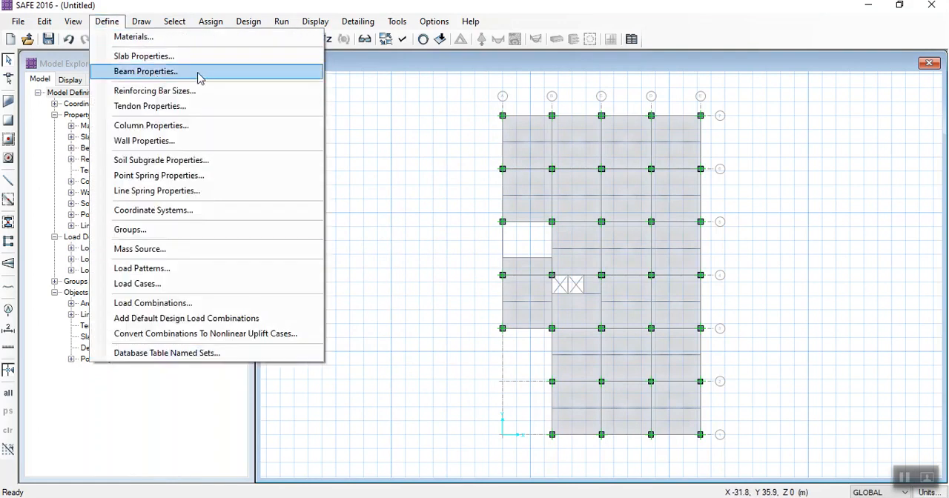
click(405, 173)
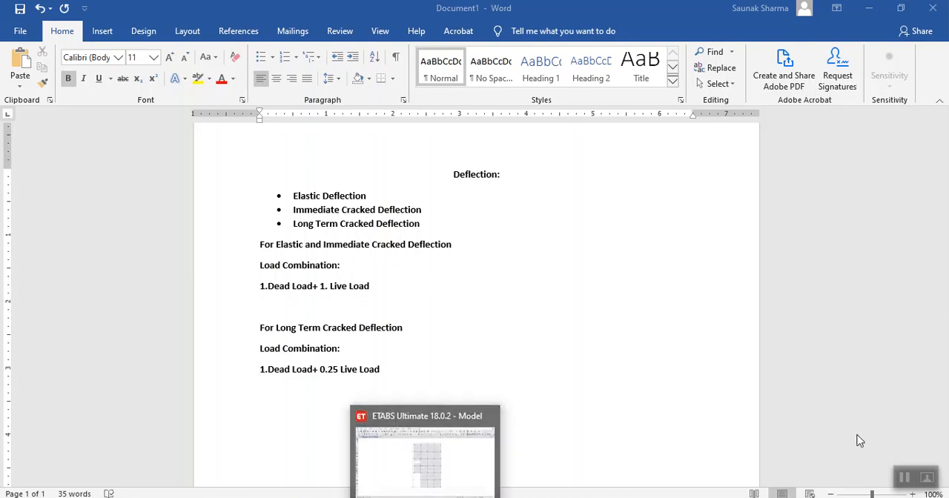
click(563, 314)
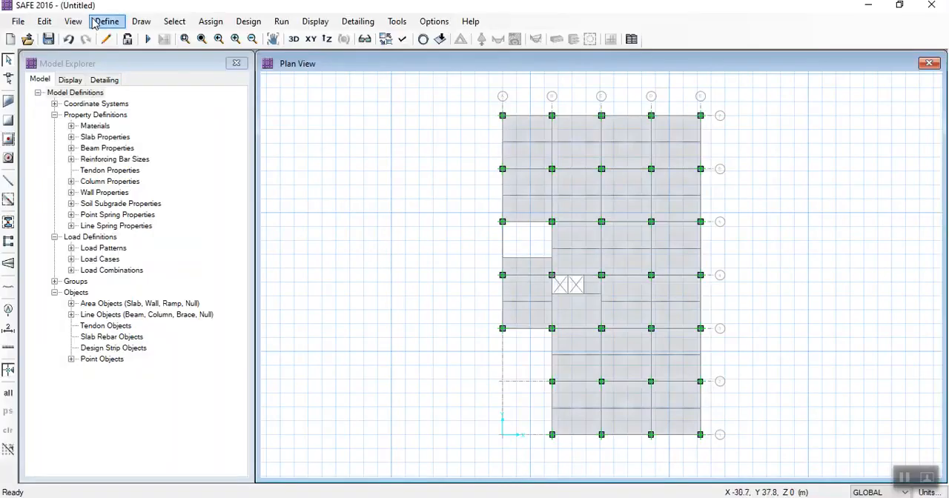
- Add a new load combination in SAFE and name it Elastic Combination
click(107, 21)
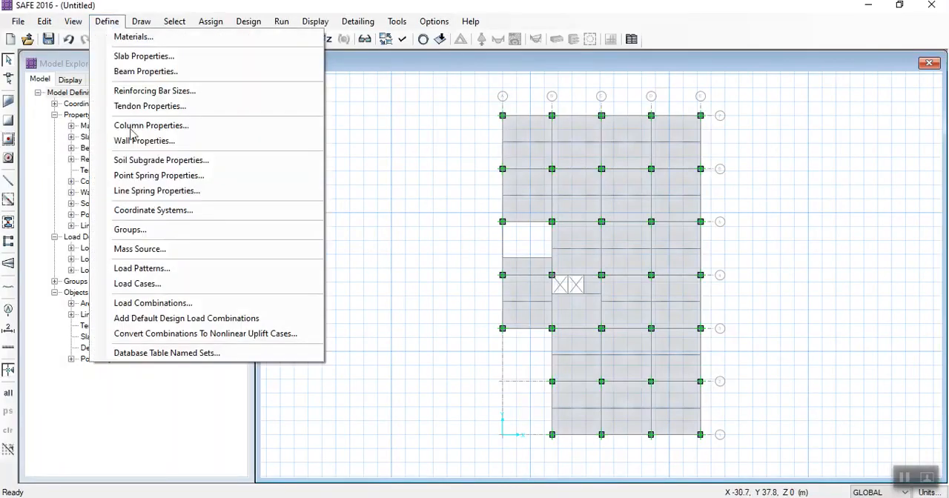
click(159, 302)
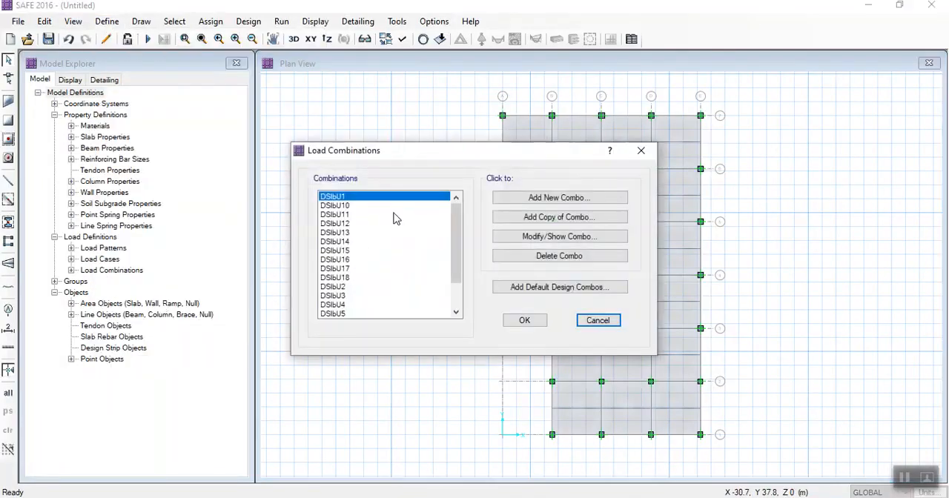
click(539, 198)
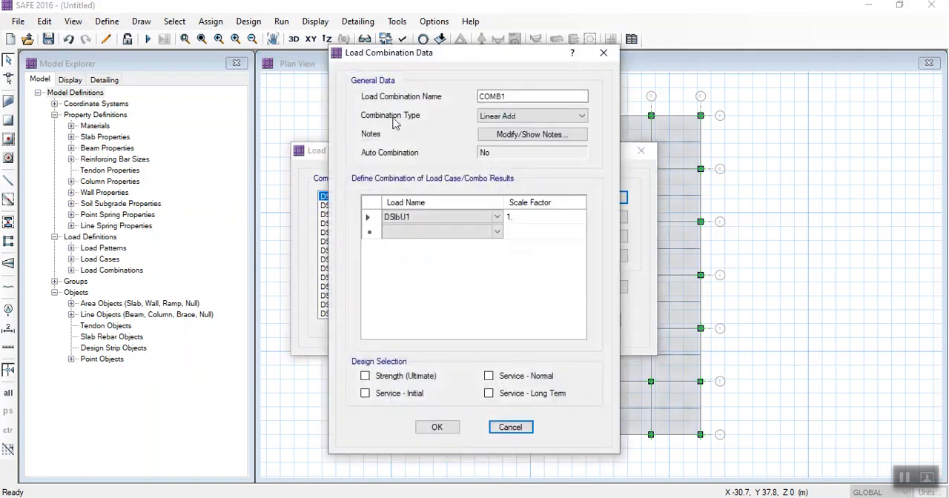
drag(520, 96, 417, 105)
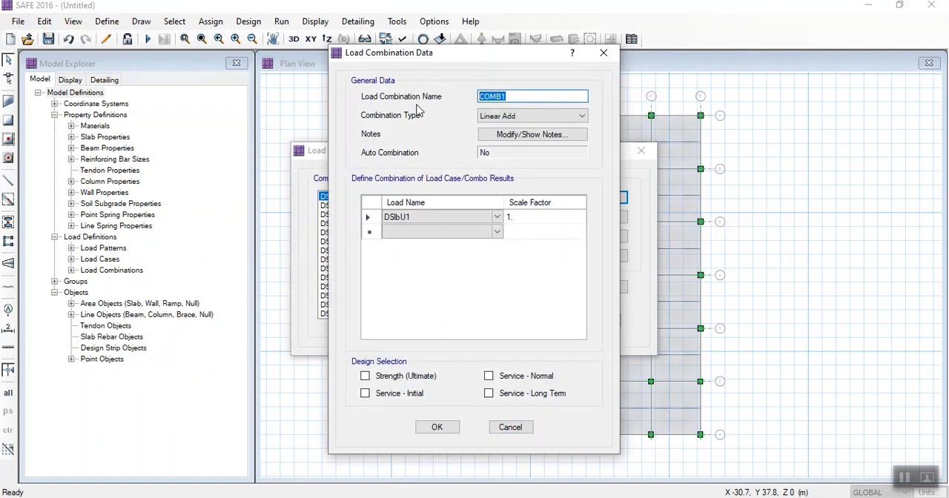
text(Elac)
key(BackSpace)
text(stic Combination)
- Include the Dead, Live and Wall loads in the Elastic Combination with a scale factor of 1
click(417, 232)
click(420, 220)
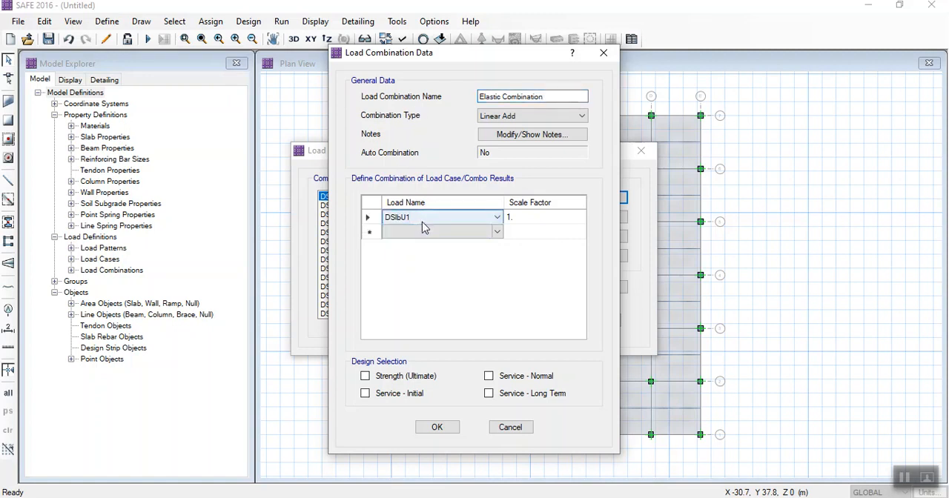
click(494, 218)
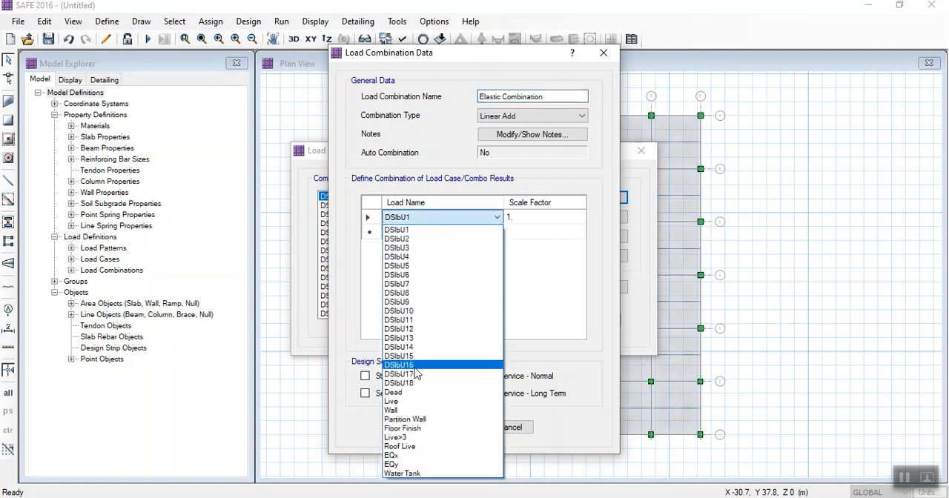
click(406, 393)
click(495, 236)
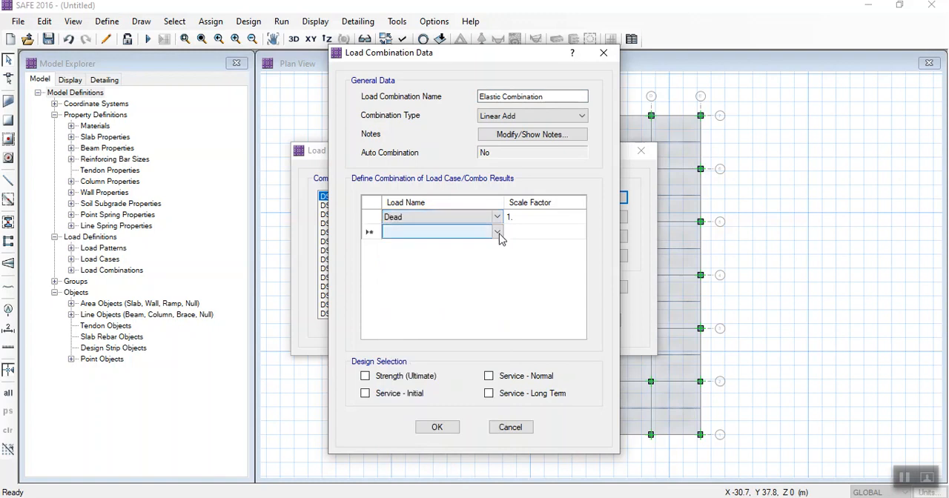
click(499, 235)
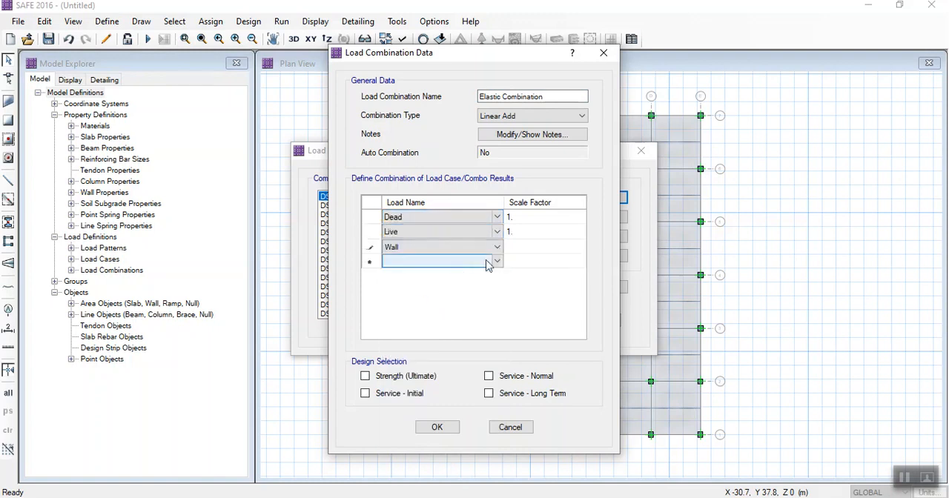
- Add the Partition Wall and Floor Finish loads to the Elastic Combination with a scale factor of 1
click(497, 264)
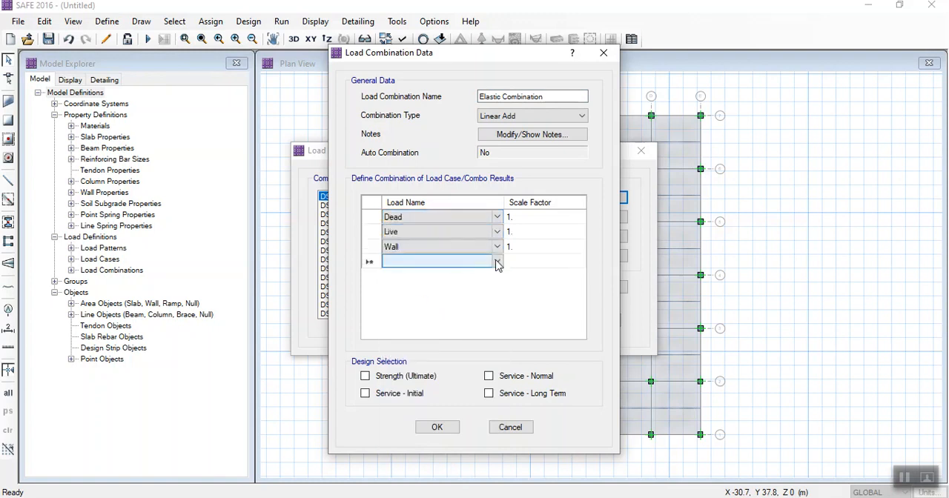
click(498, 264)
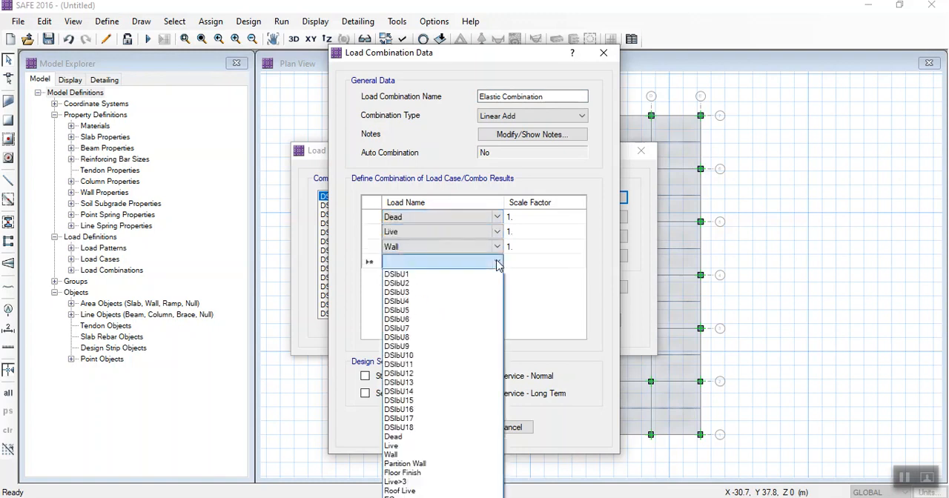
click(418, 455)
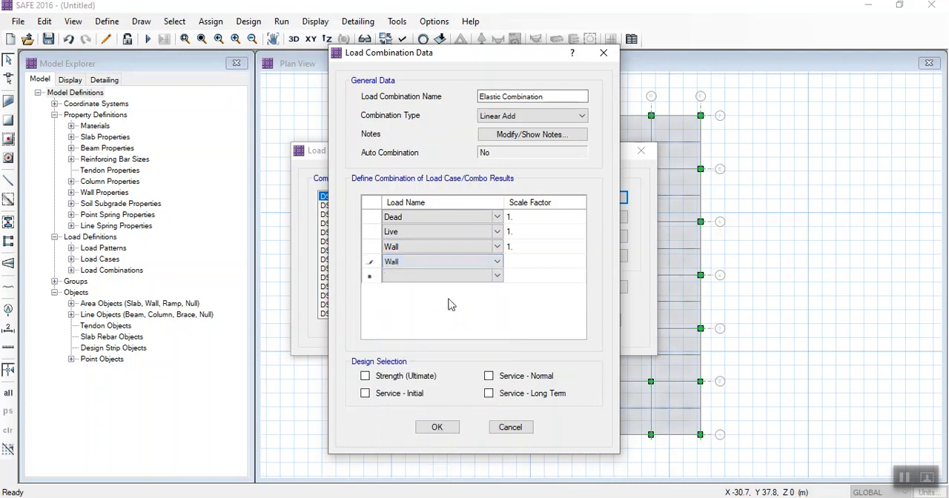
click(496, 265)
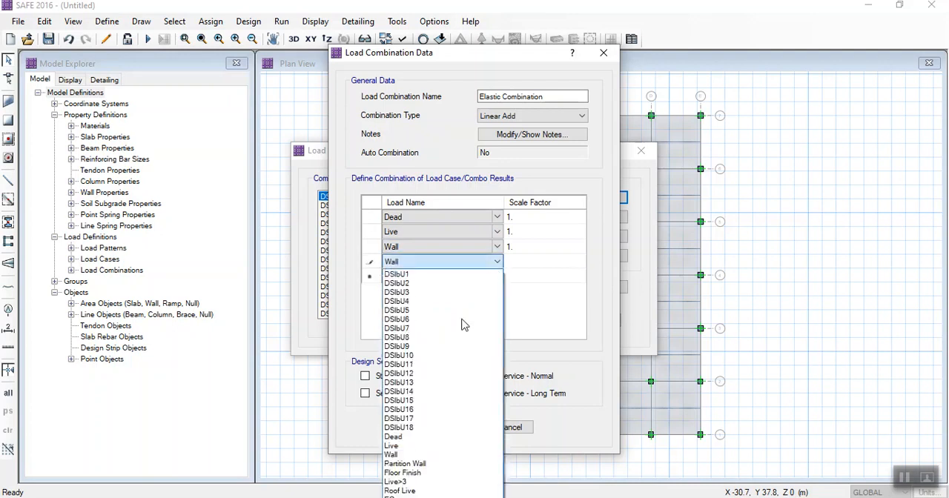
click(413, 465)
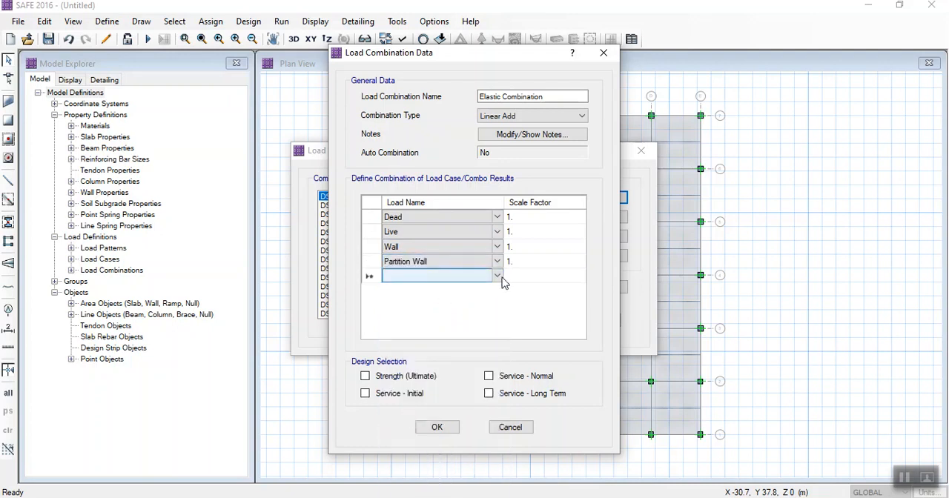
click(499, 278)
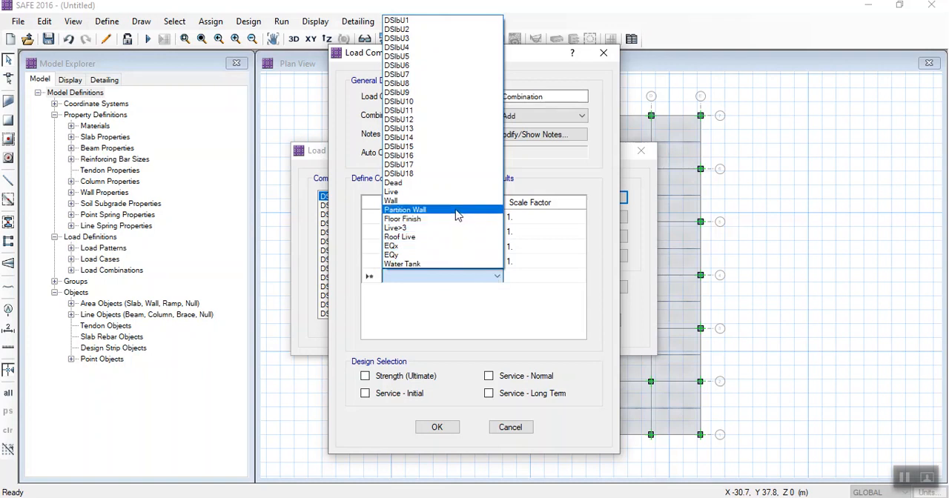
click(451, 219)
- Add the Live>3, Roof Live and Water Tank loads to the Elastic Combination with a scale factor of 1
click(498, 293)
click(499, 294)
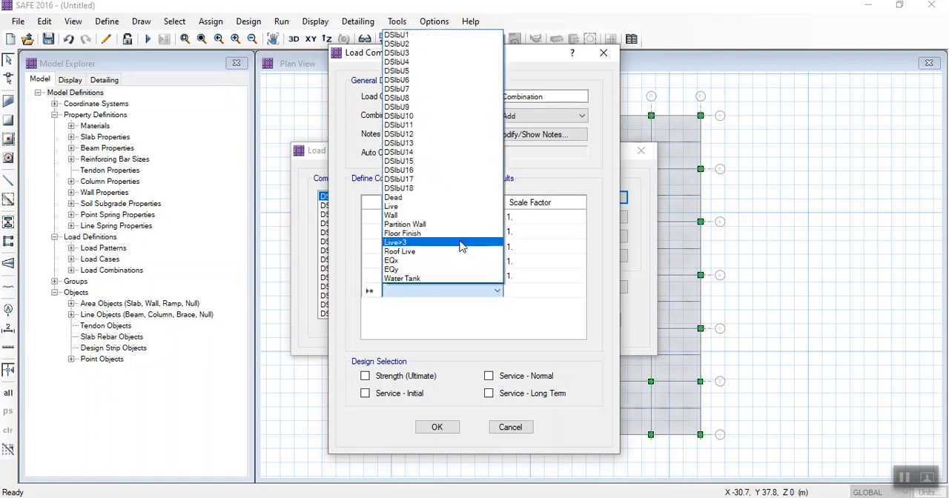
click(461, 245)
click(498, 305)
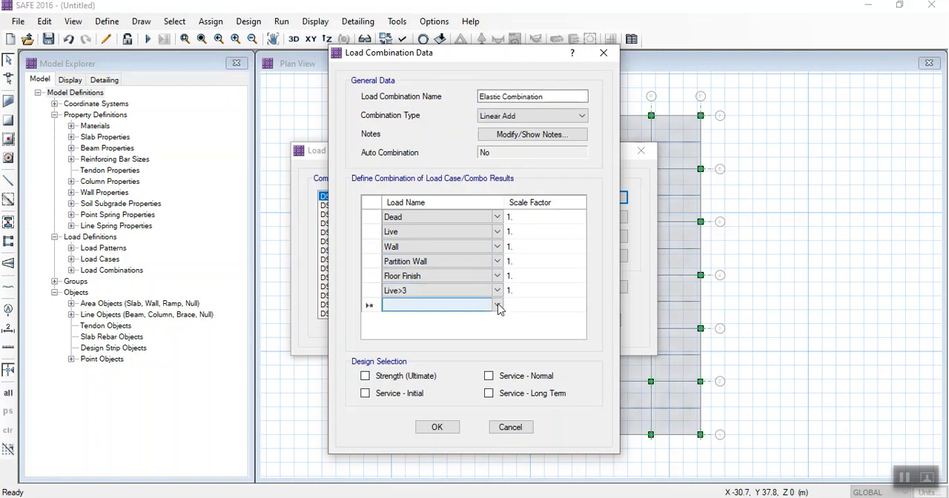
click(499, 304)
click(458, 267)
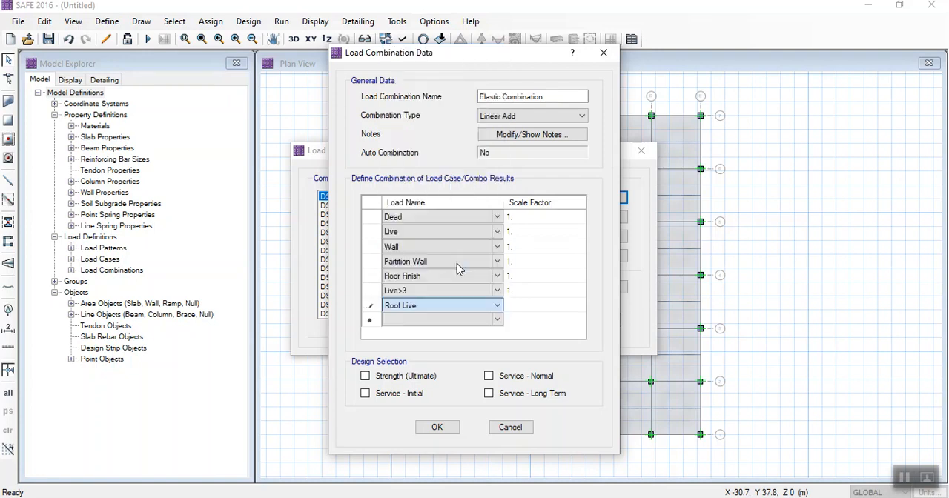
click(499, 320)
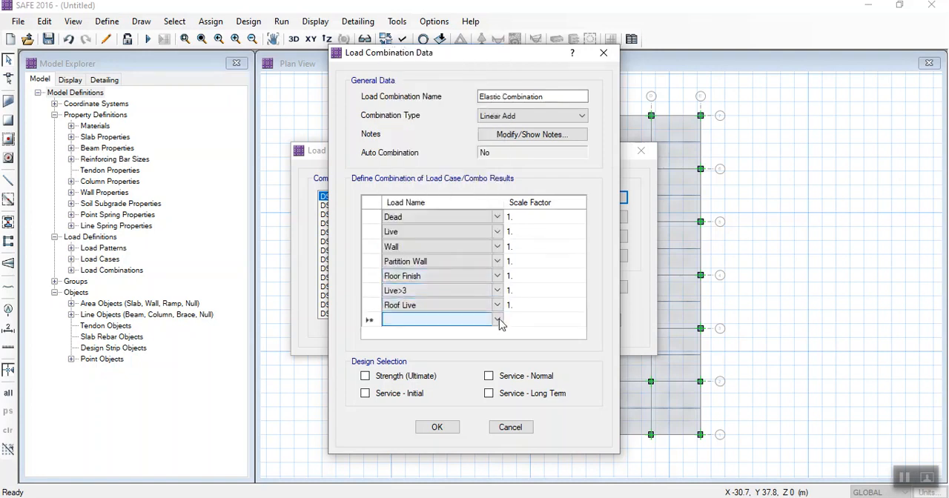
click(498, 320)
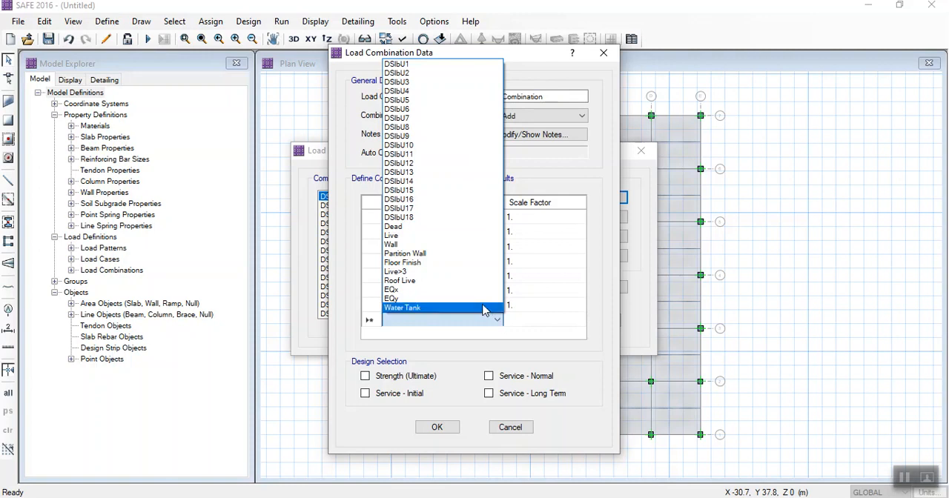
click(480, 308)
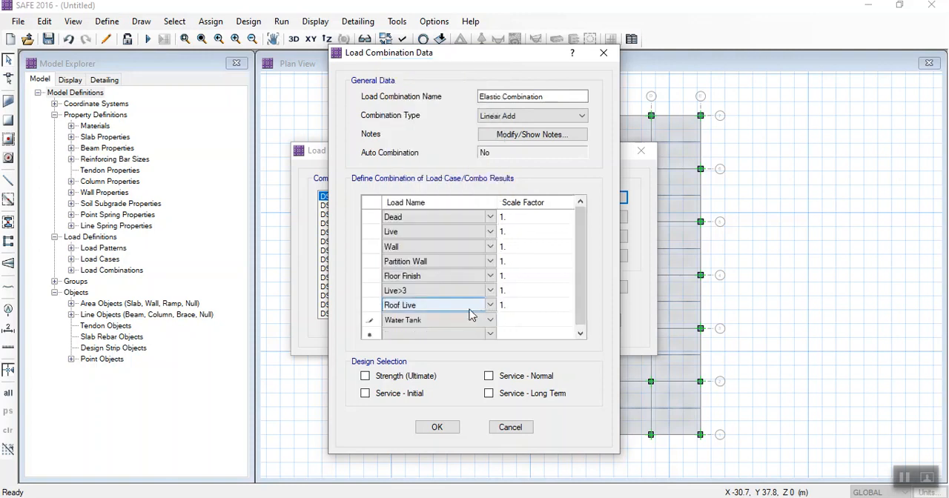
click(513, 333)
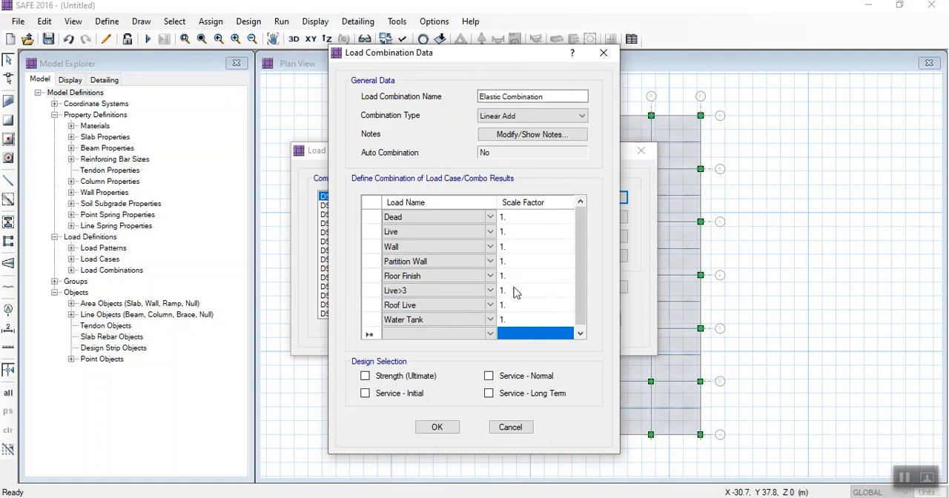
- Check every load in the Elastic Combination against the available load cases, and accept the combination and the combination list
click(445, 324)
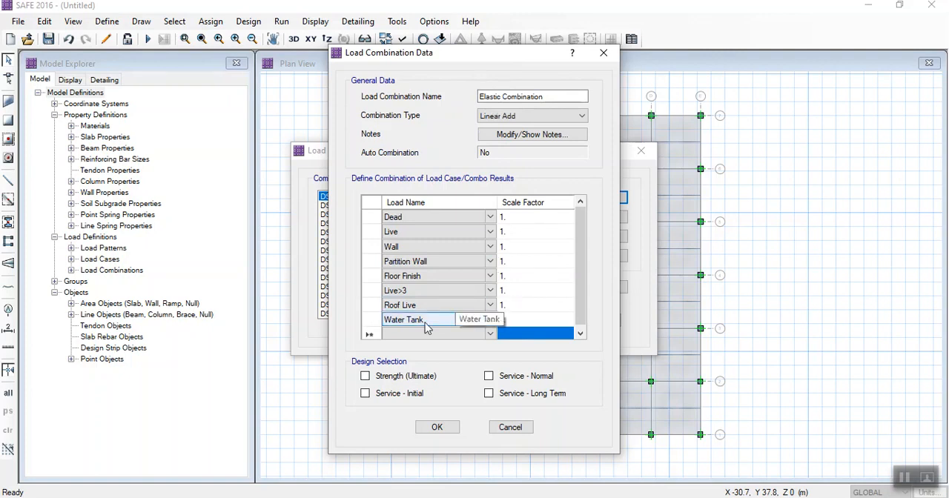
click(416, 324)
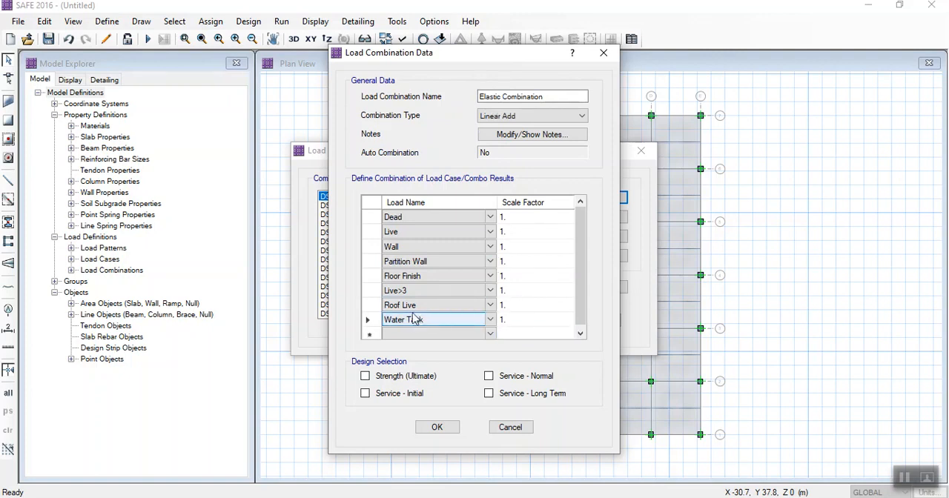
click(424, 306)
click(416, 291)
click(413, 276)
click(410, 262)
click(408, 248)
click(406, 233)
click(405, 218)
click(492, 334)
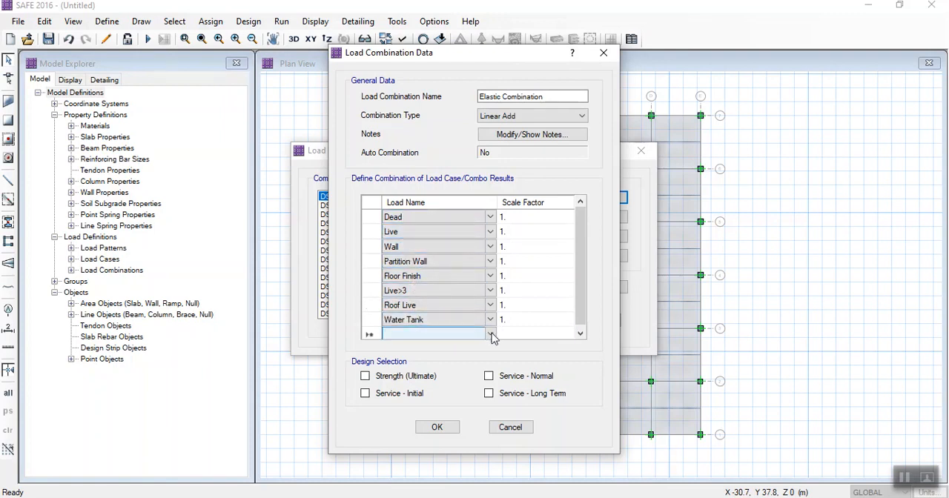
click(492, 335)
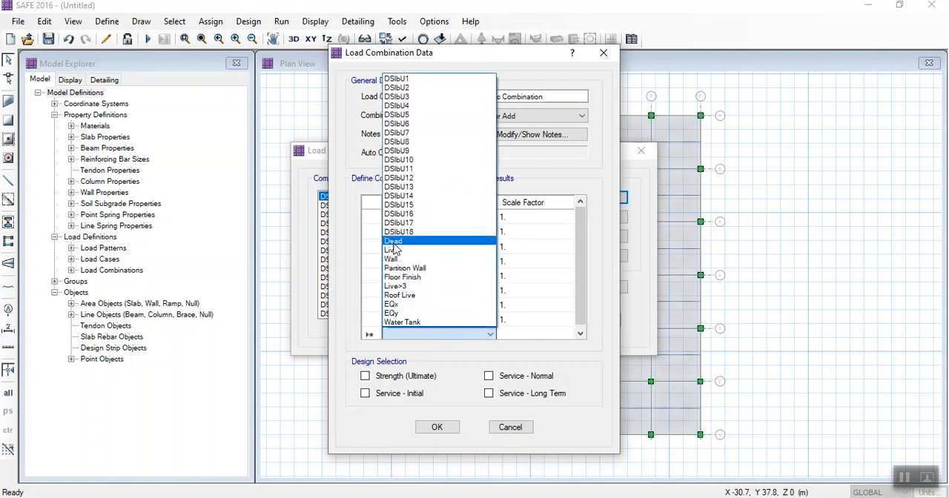
click(583, 268)
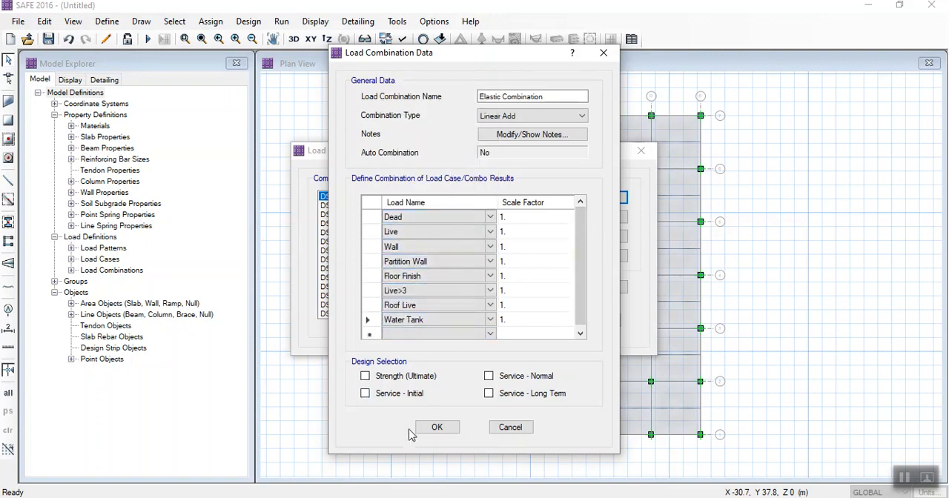
click(433, 428)
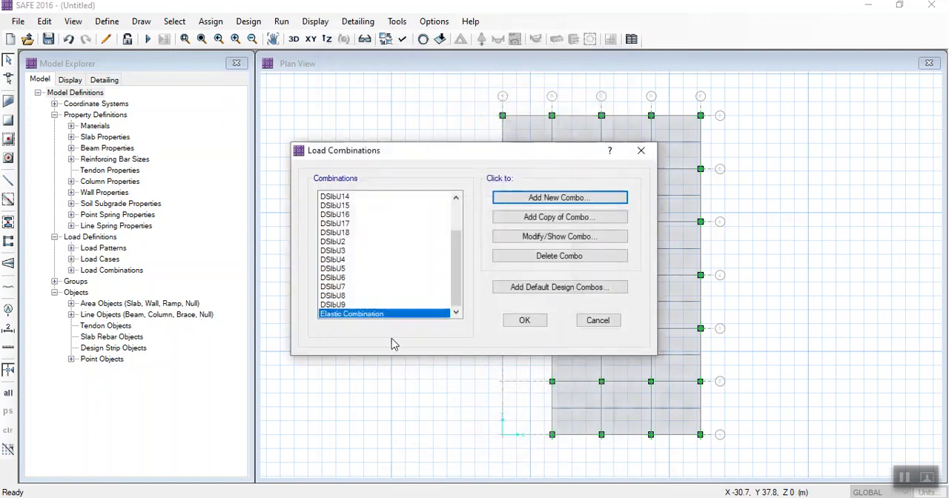
click(522, 322)
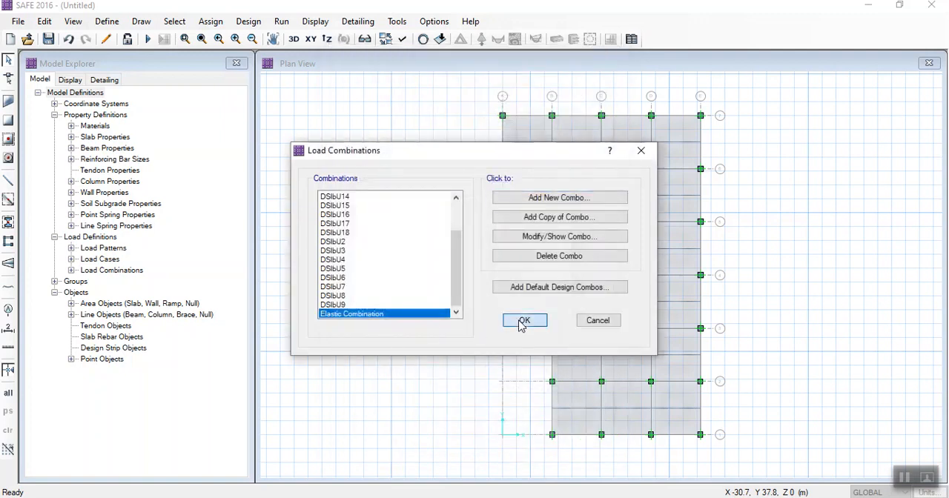
- Add a load case named Immediate Crack with the Nonlinear (Cracked) analysis type
click(106, 21)
click(762, 411)
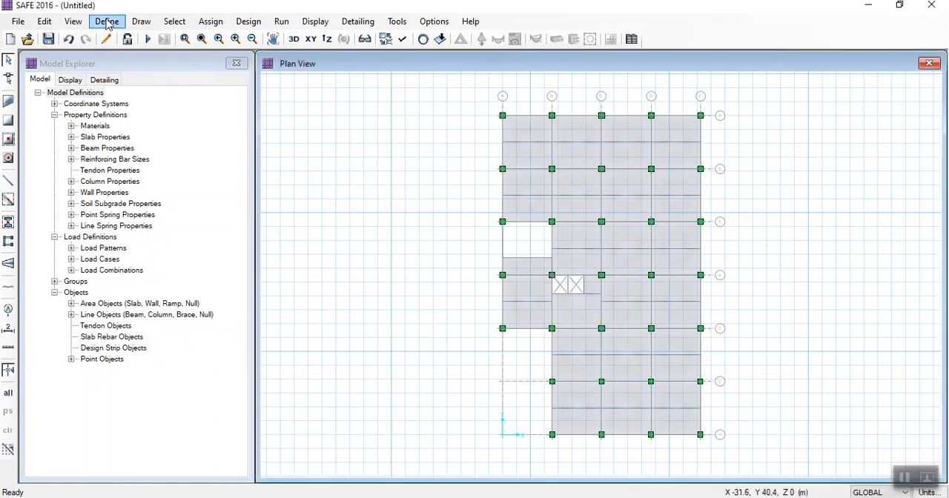
click(108, 21)
click(163, 286)
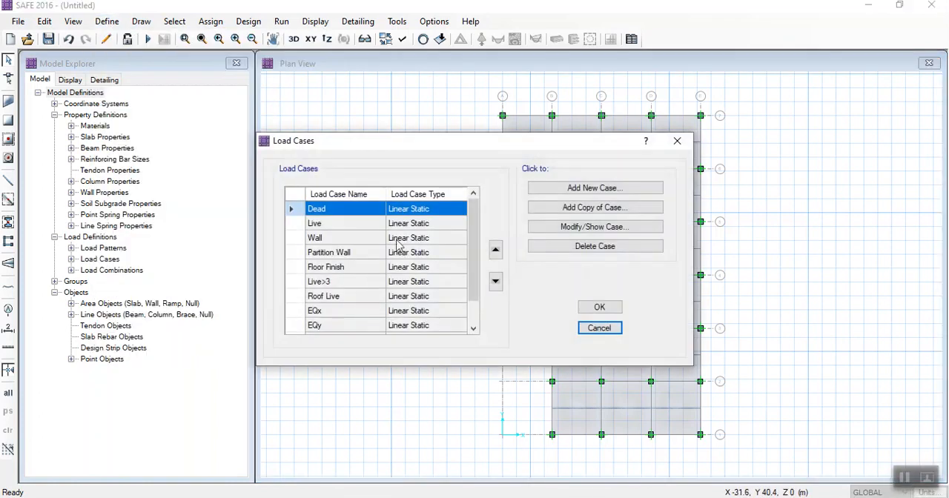
click(579, 190)
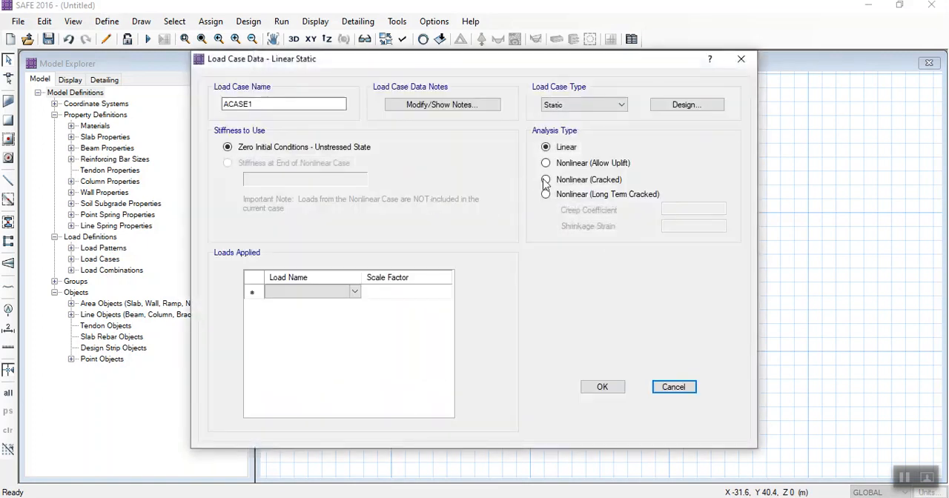
click(549, 182)
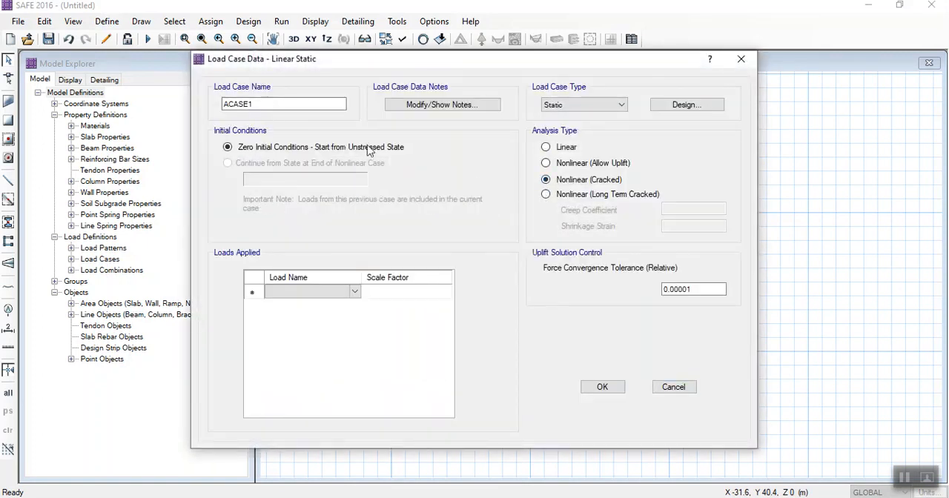
drag(276, 105, 148, 112)
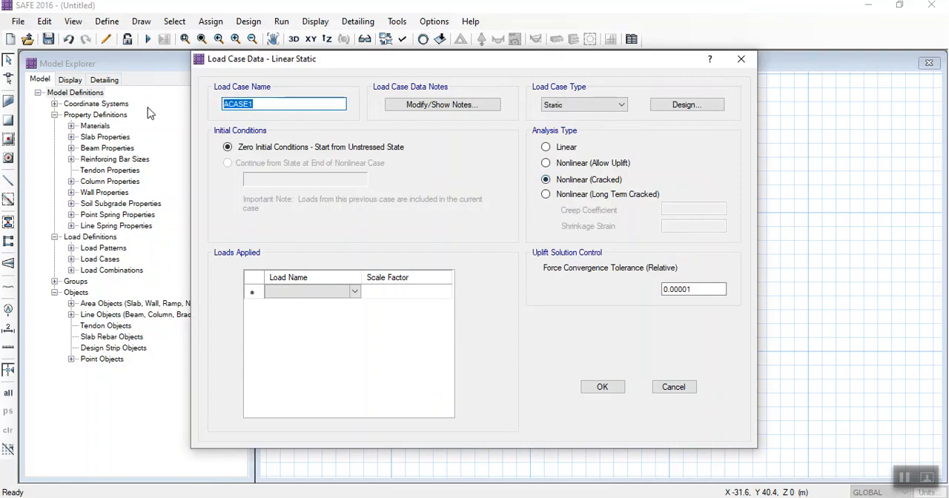
text(Immediat eCrack)
- Apply the Dead and Floor Finish loads to the Immediate Crack case with a scale factor of 1
click(297, 292)
click(356, 292)
click(348, 303)
click(356, 307)
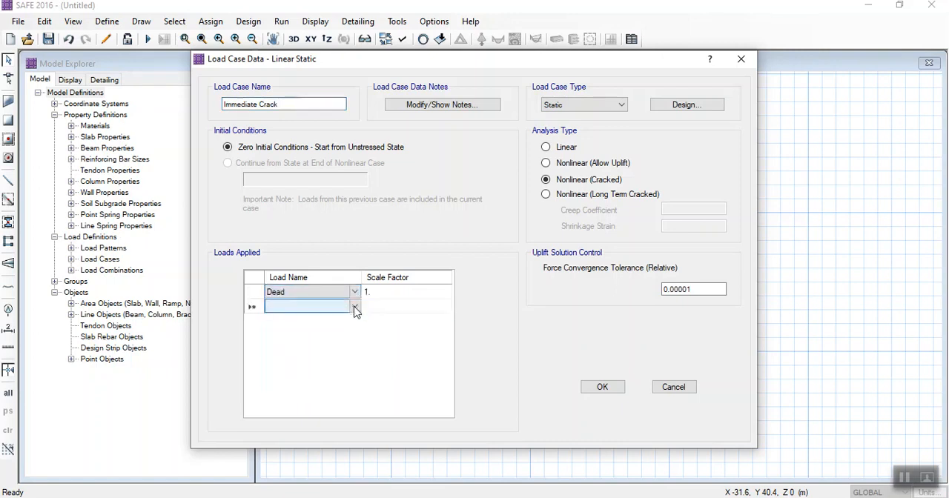
click(355, 306)
click(301, 347)
- Apply the Live<=3 and Live>3 loads to the Immediate Crack case with a scale factor of 1
click(355, 321)
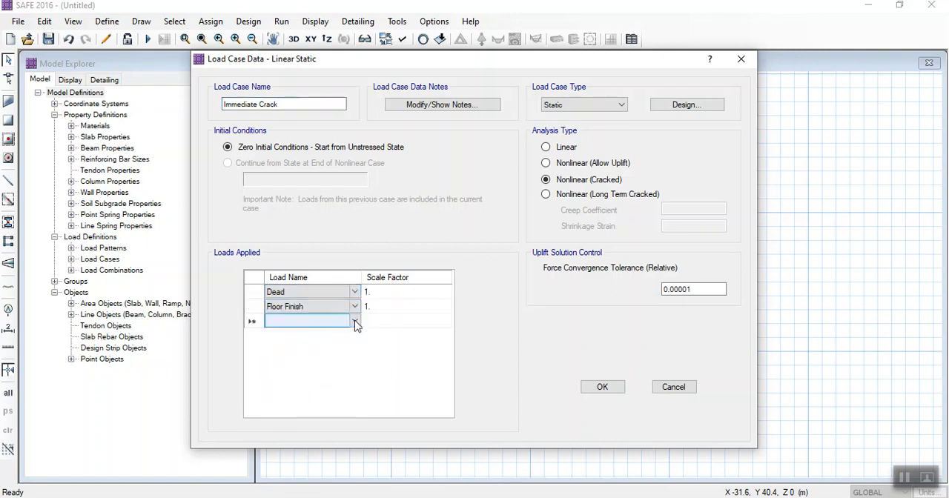
click(356, 321)
click(305, 371)
click(355, 338)
click(355, 338)
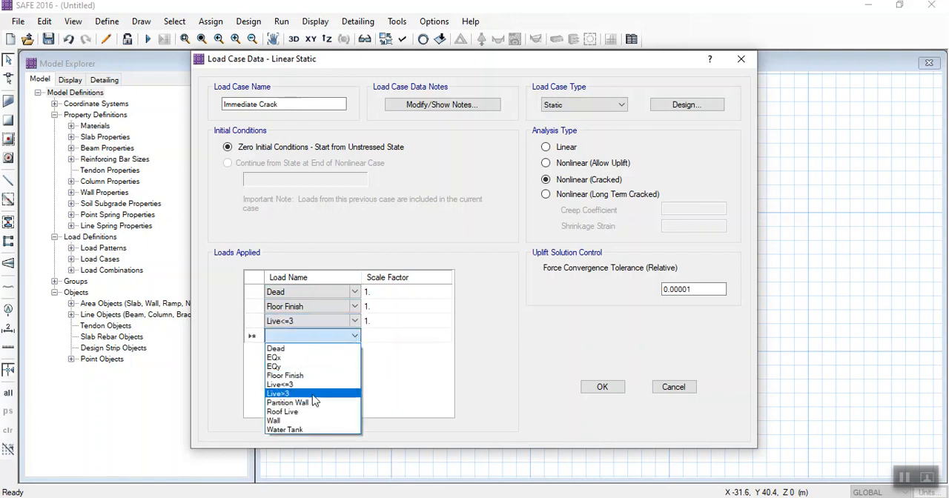
click(319, 385)
- Add the Partition Wall, Roof Live and Wall loads to the Immediate Crack case with a scale factor of 1
click(354, 352)
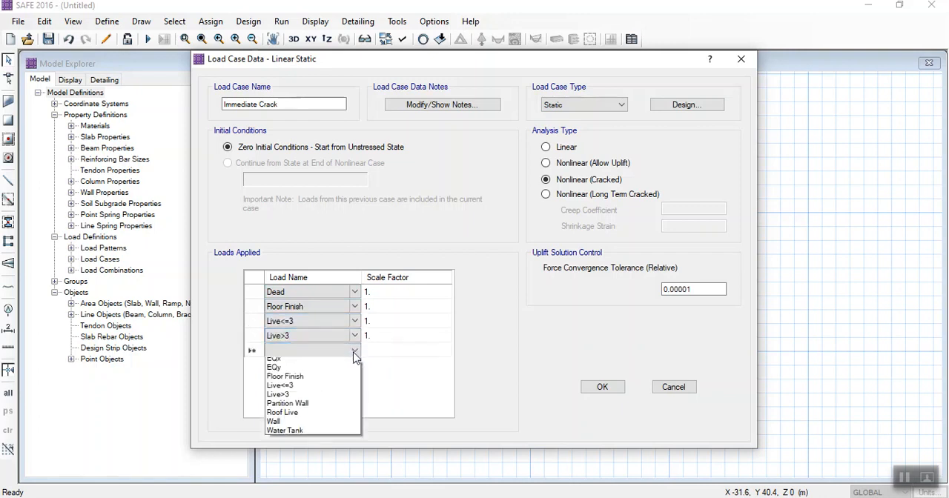
click(303, 418)
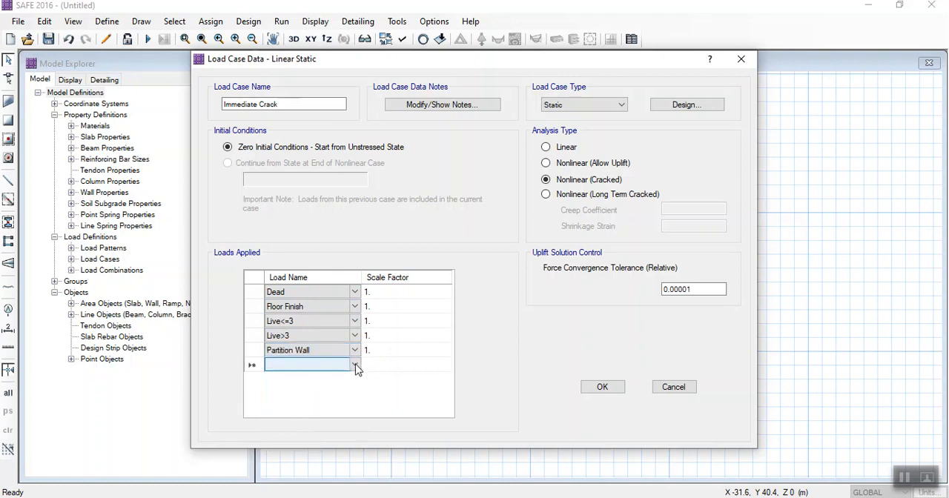
click(355, 365)
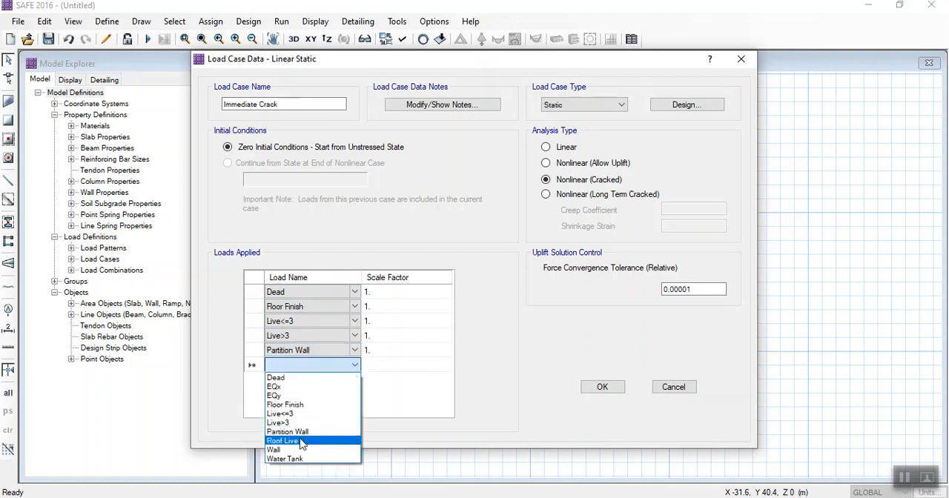
click(300, 442)
click(355, 380)
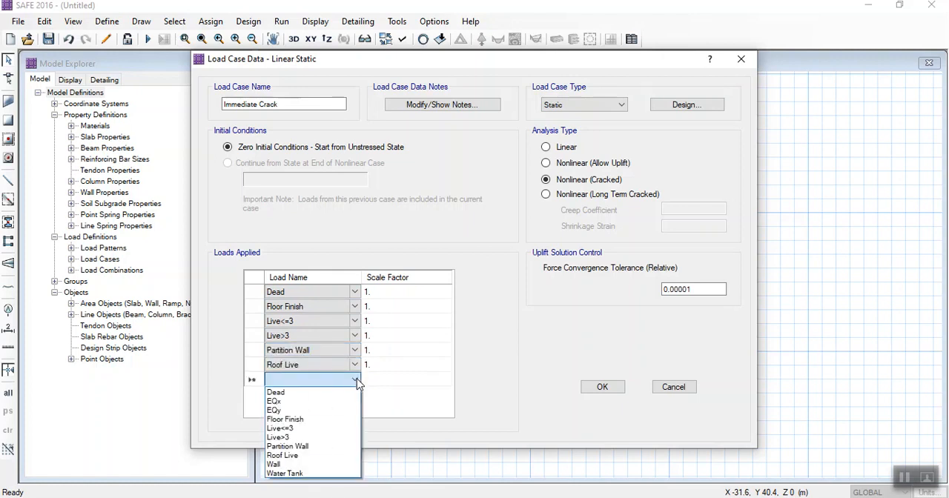
click(304, 464)
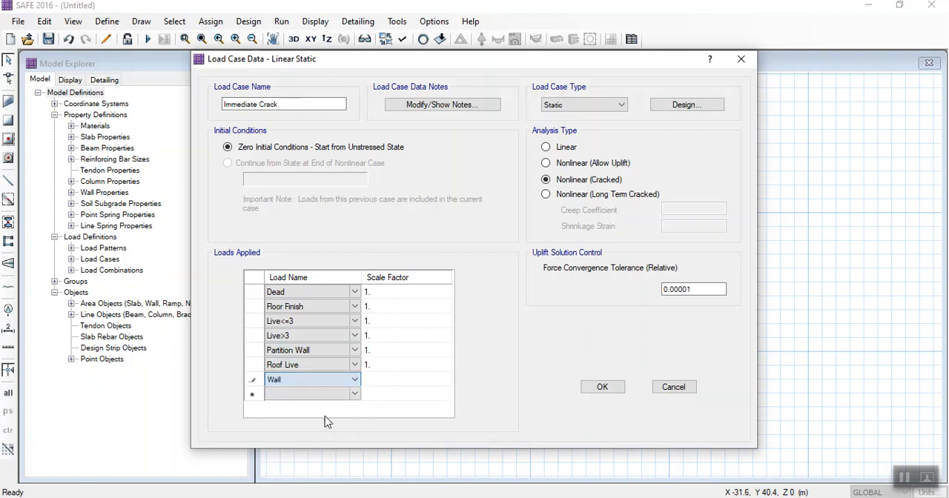
- Add the Water Tank load with a scale factor of 1, and accept the Immediate Crack case and the load case list
click(354, 395)
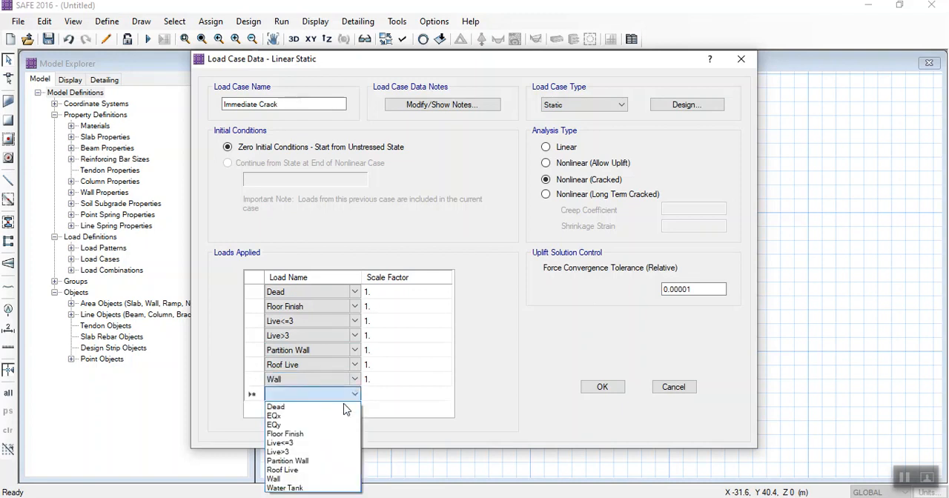
click(290, 490)
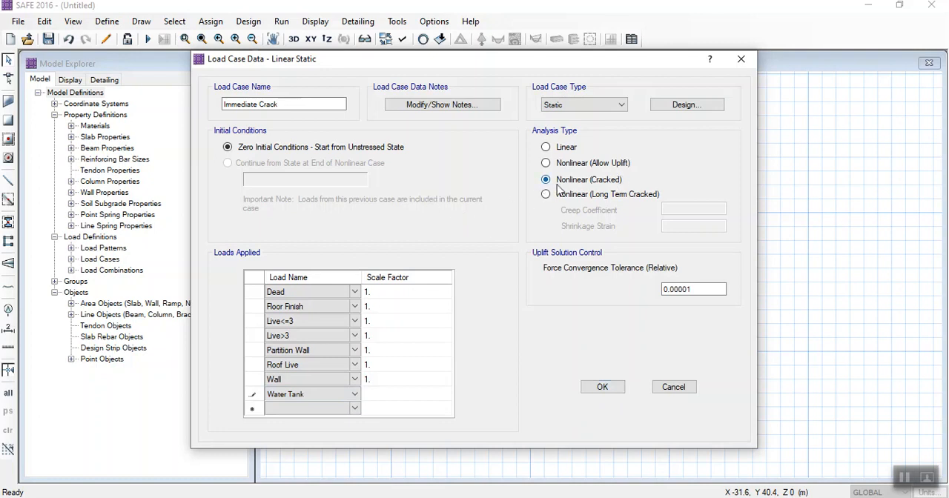
click(591, 389)
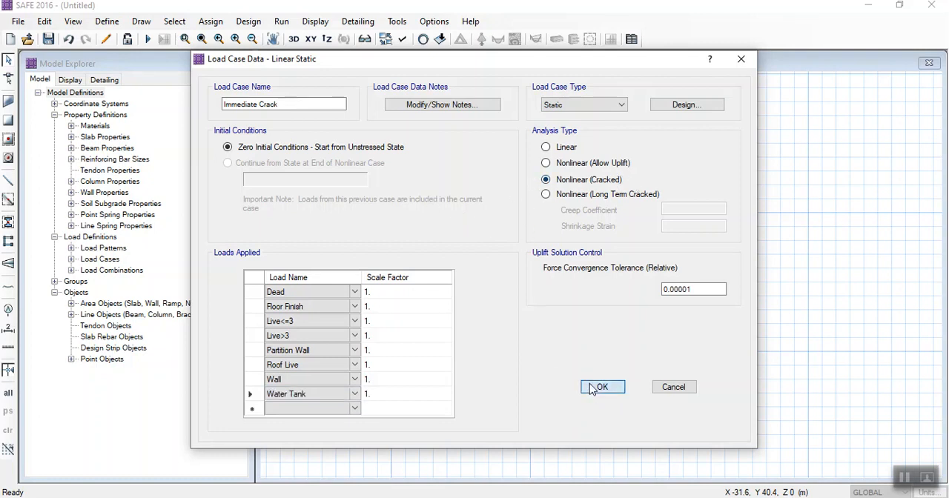
scroll(386, 292, down, 1)
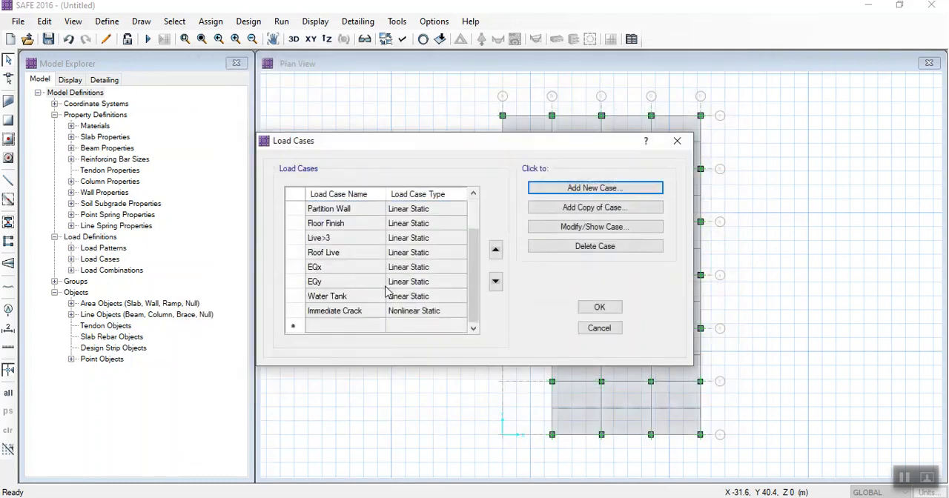
click(597, 308)
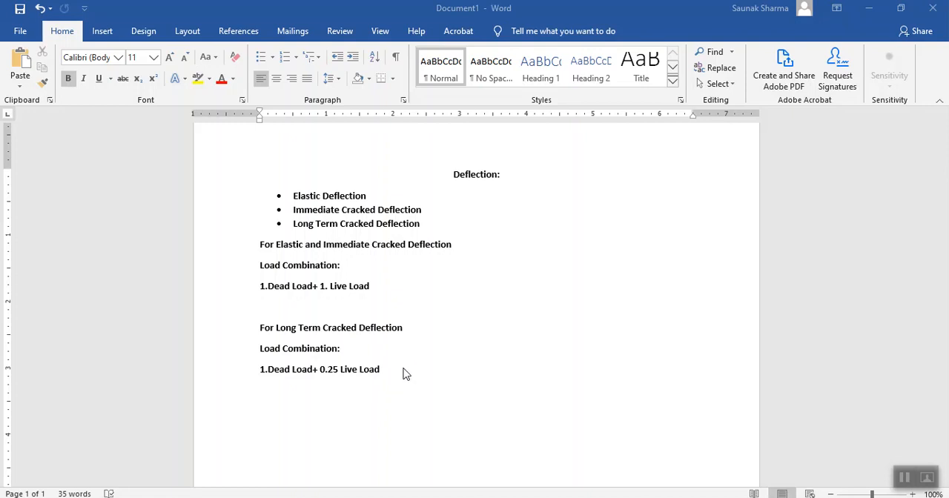
- In the Word notes, paste [DL+0.25LL(For Long Term)] +[DL+LL(For Immediate Cracked)]- [DL+0.25LL(For Immediate Cracked)] below the combinations and select the DL+LL term
text([DL+0.25LL(For Long Term)] +[DL+LL(For Immediate Cracked)]- [DL+0.25LL(For Immediate Cracked)])
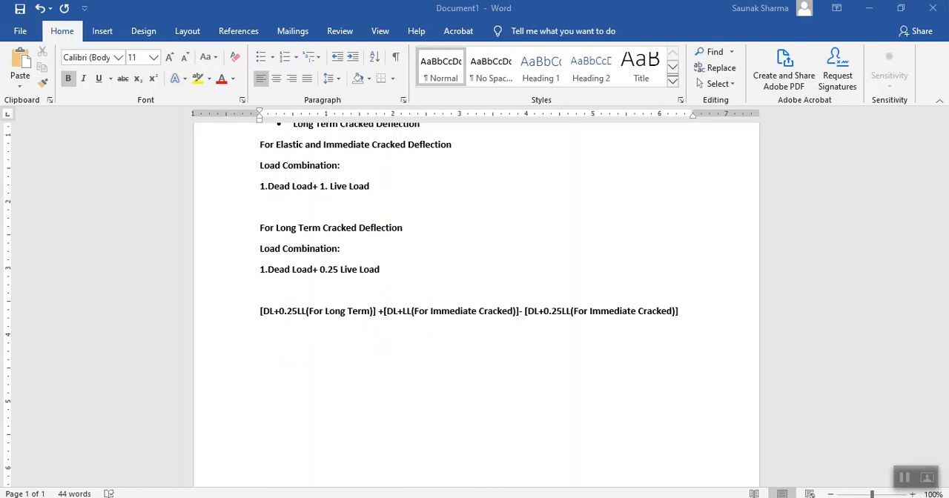
right_click(426, 497)
click(573, 368)
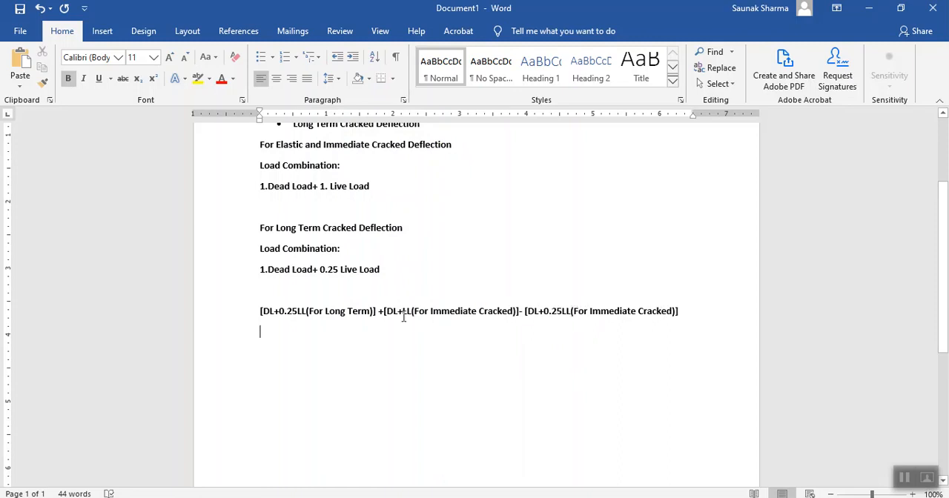
drag(385, 312, 524, 312)
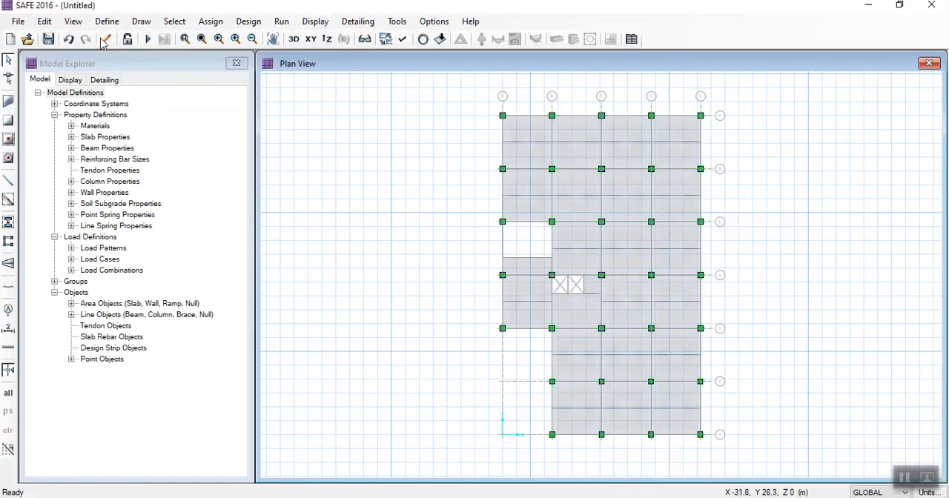
- Return to SAFE and review the applied loads and scale factors of the Immediate Crack load case
click(107, 20)
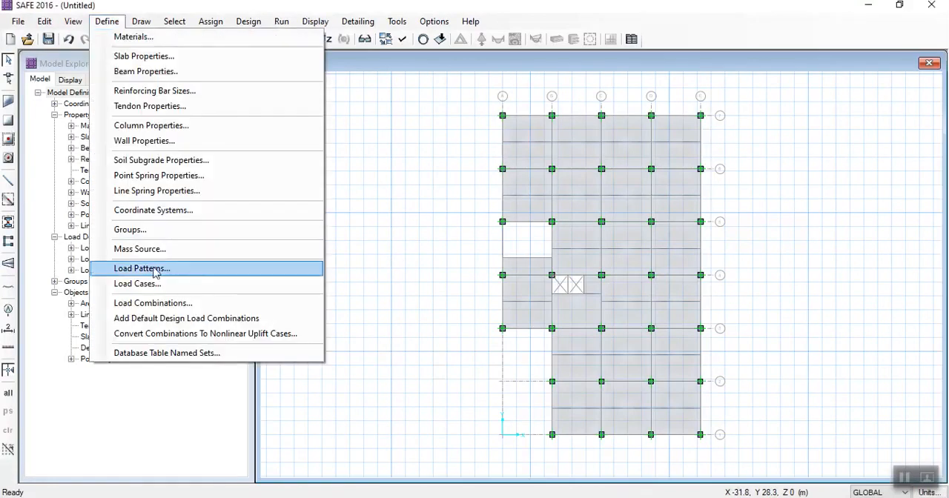
click(141, 283)
scroll(415, 281, down, 2)
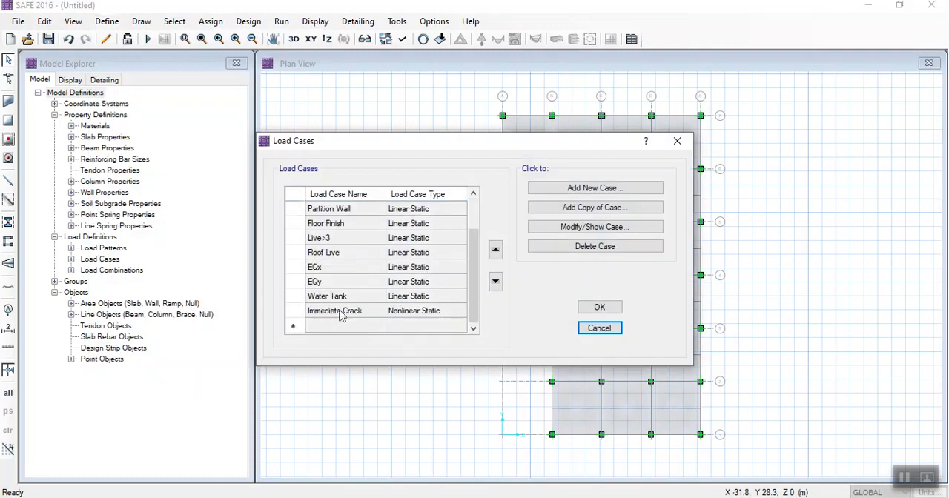
click(540, 230)
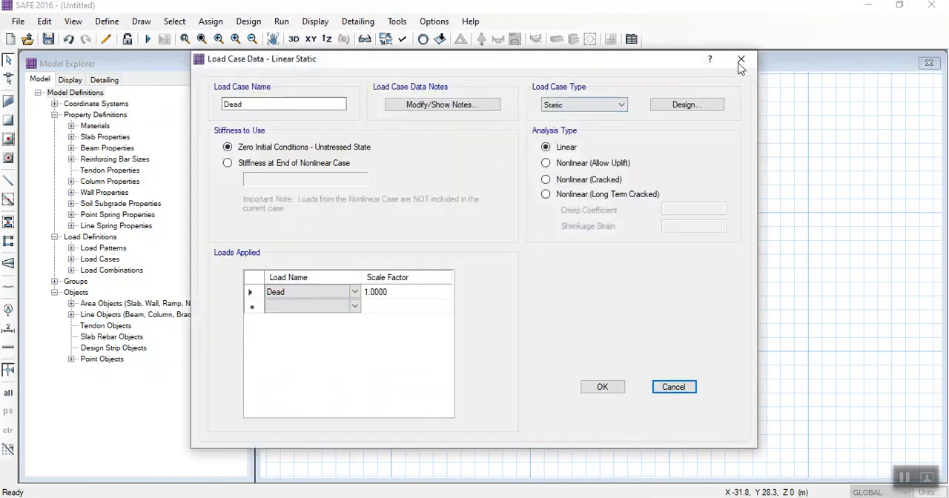
click(740, 59)
click(357, 312)
click(556, 227)
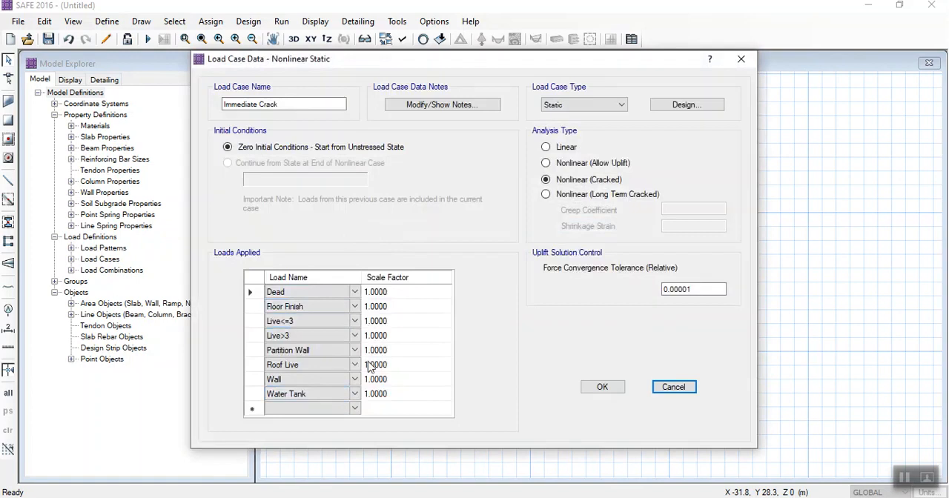
click(600, 396)
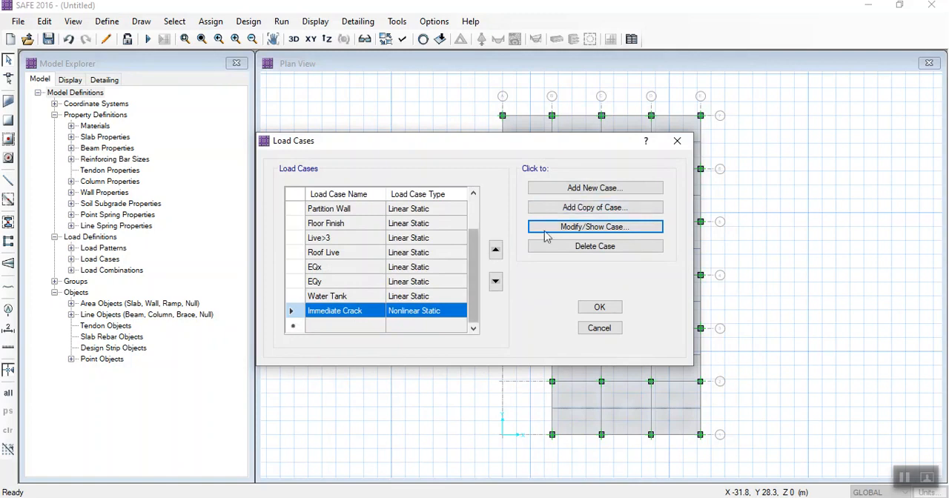
click(904, 478)
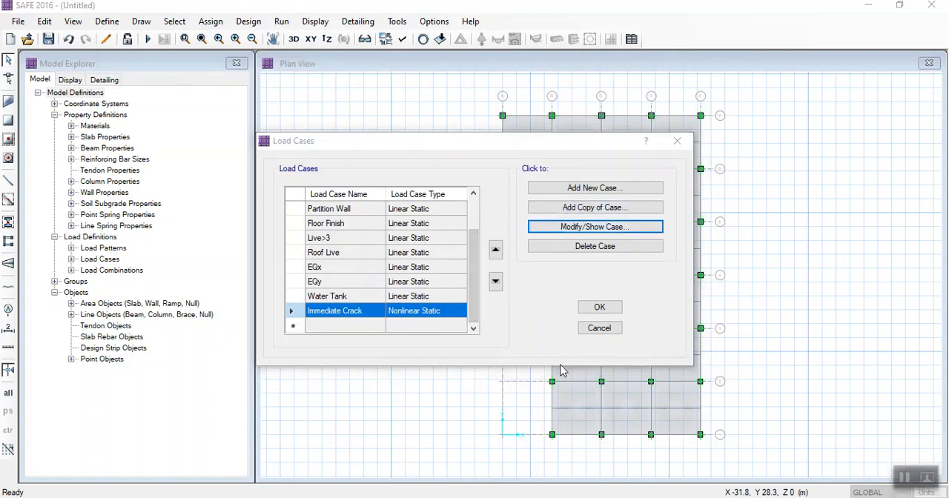
- Create a copy of the Immediate Crack load case named Immediate Crack-Sustained
click(581, 208)
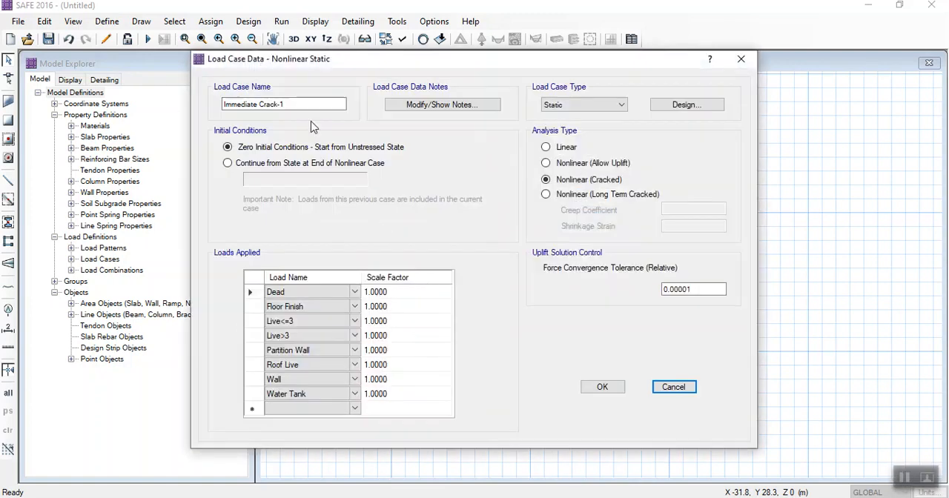
click(293, 101)
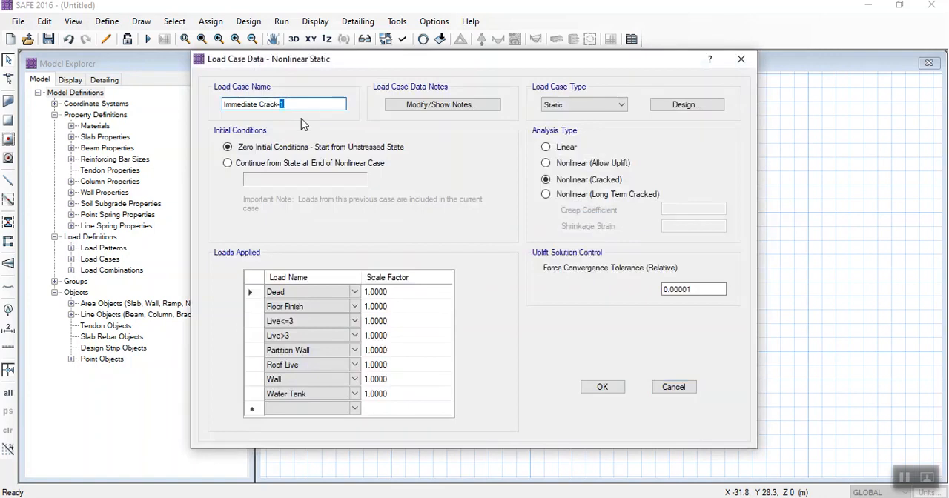
text(Sustained)
- Set the Live<=3, Roof Live and Live>3 scale factors to 0.25, accept the Immediate Crack-Sustained case and select it in the load case list
click(393, 321)
text(0.25)
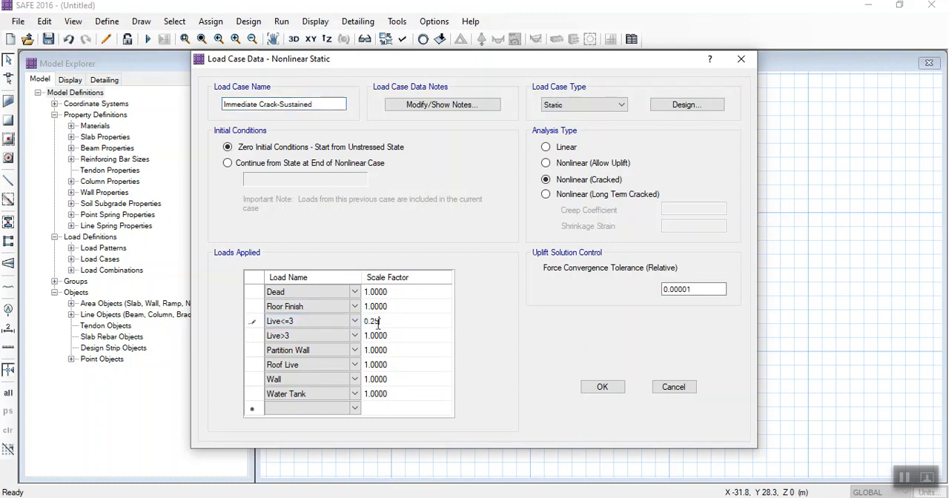
click(381, 365)
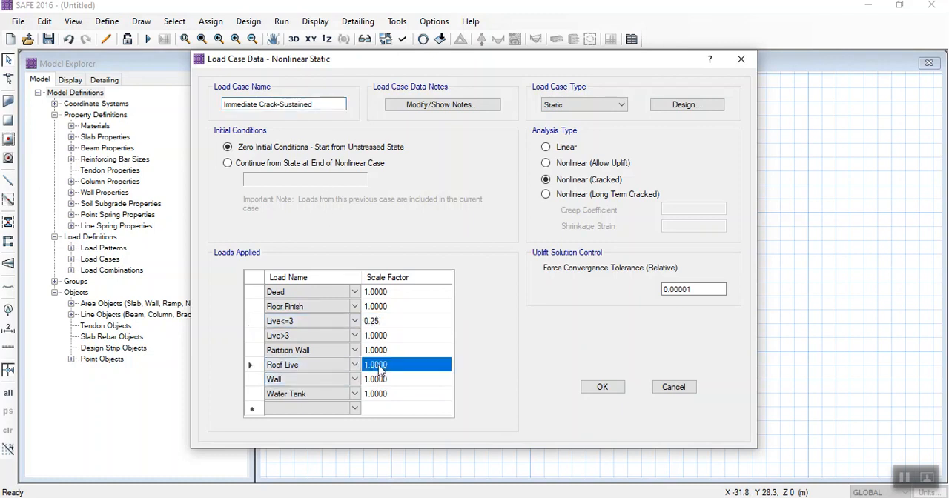
text(0.25)
click(384, 336)
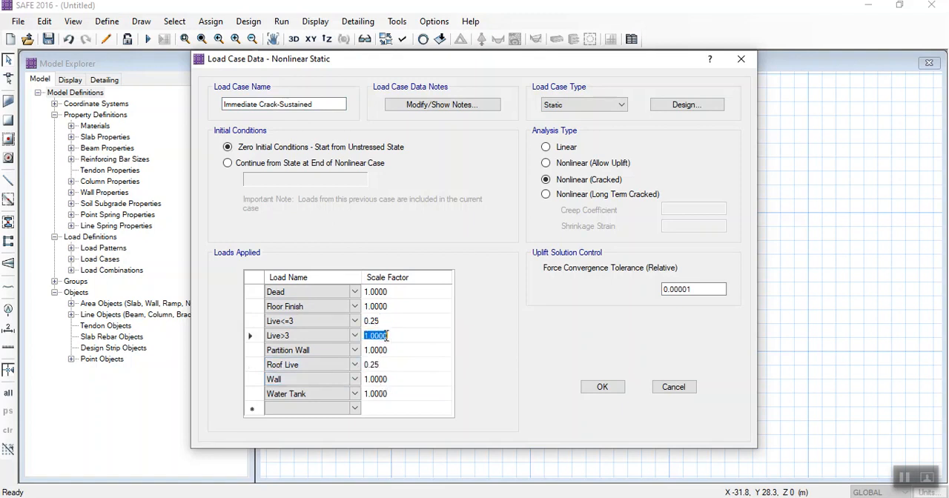
text(0.25)
click(601, 386)
scroll(362, 324, down, 1)
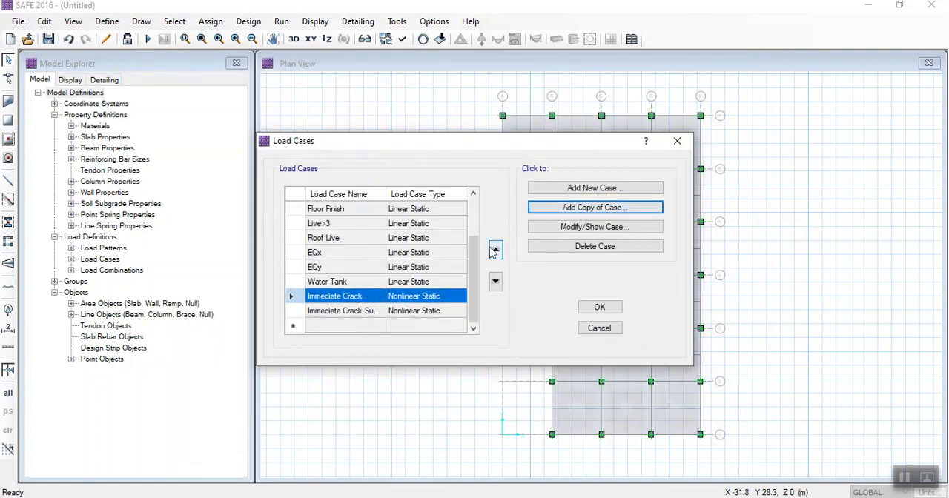
click(362, 312)
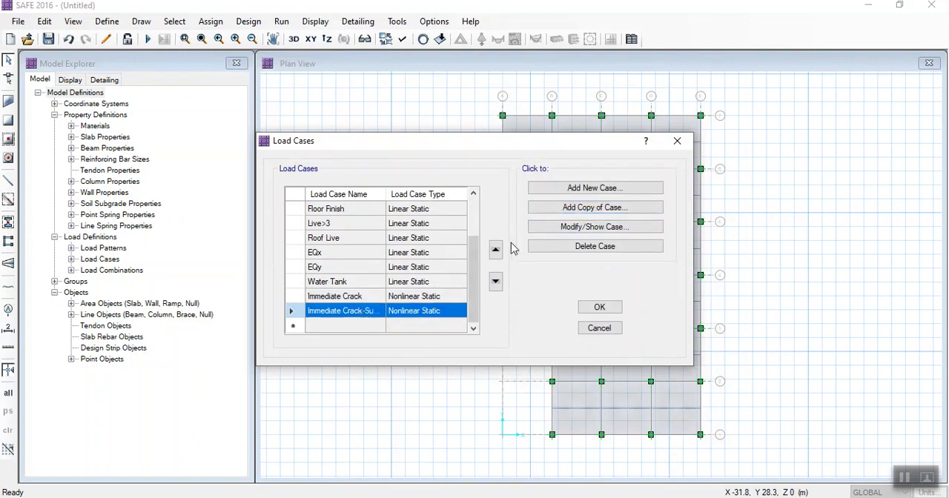
- Copy the Immediate Crack load case as Long term Crack with the Nonlinear (Long Term Cracked) analysis type
click(377, 297)
click(574, 209)
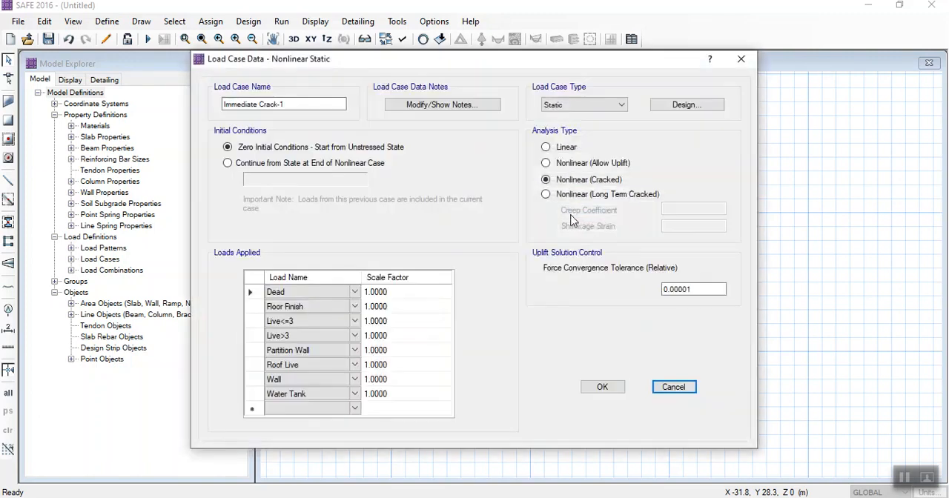
click(291, 104)
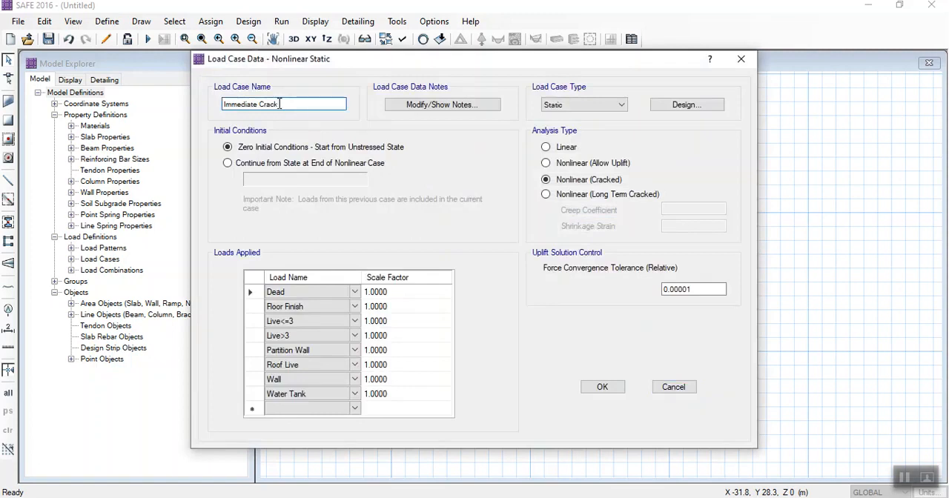
drag(257, 106, 201, 104)
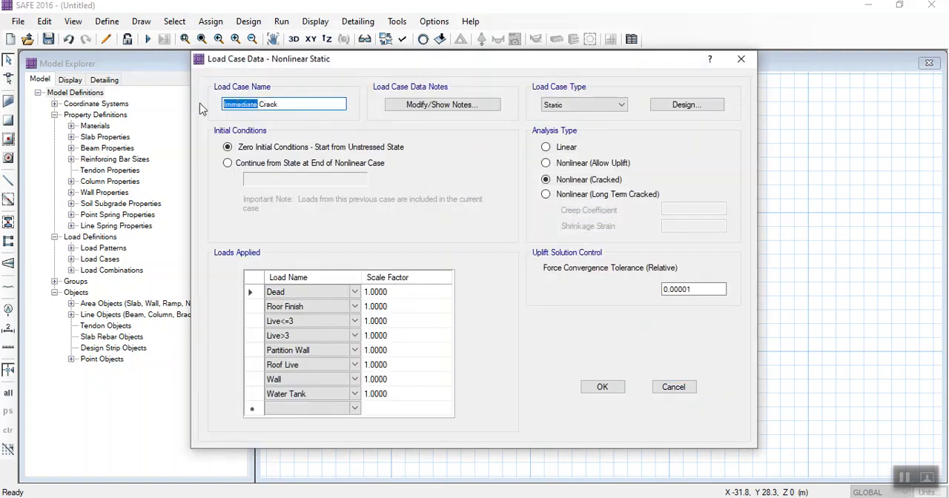
text(Long term)
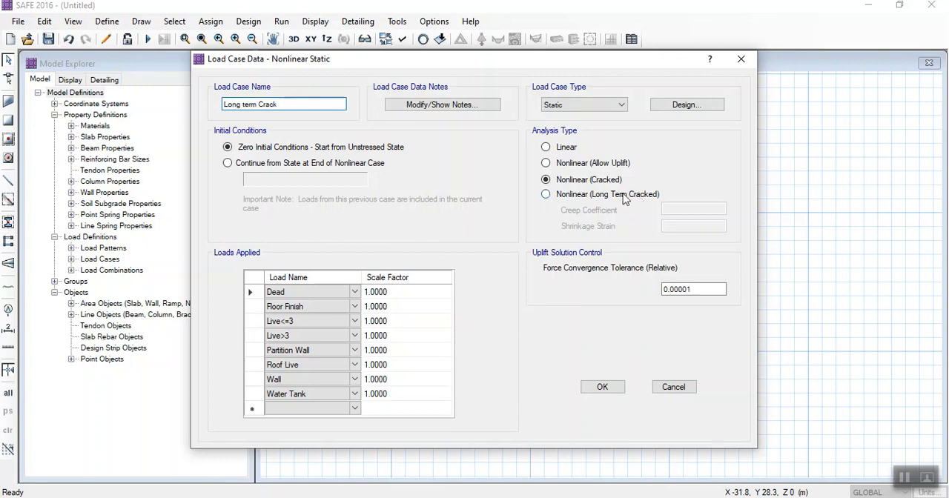
click(573, 195)
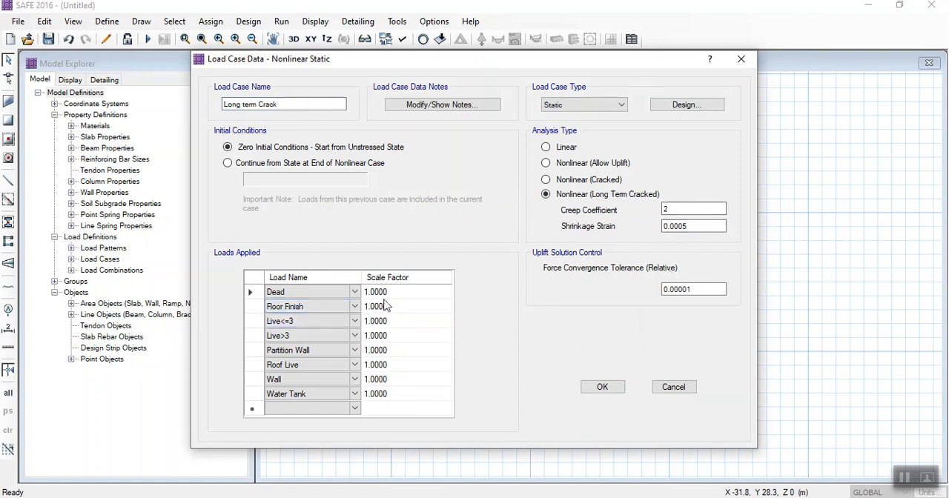
- Set the Live<=3, Live>3 and Roof Live scale factors of Long term Crack to 0.25 and accept the load cases
click(374, 325)
click(374, 327)
text(0.25)
click(370, 338)
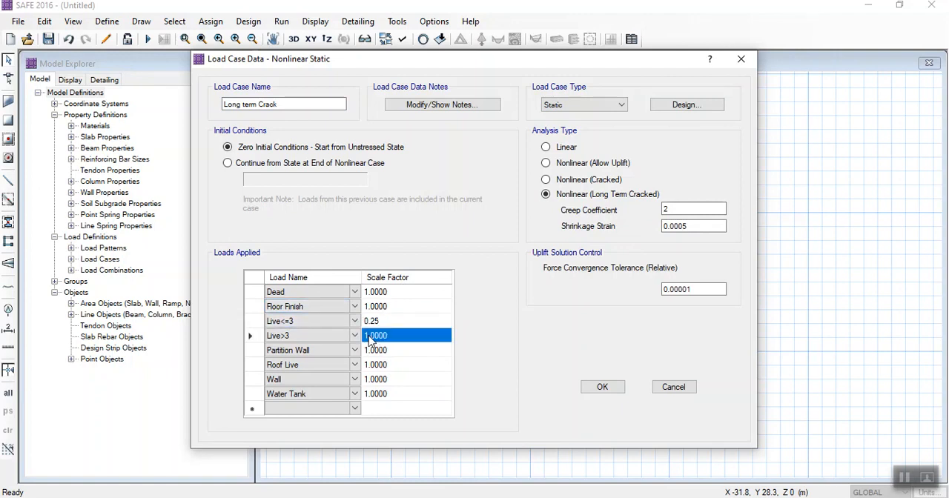
text(0.25)
click(371, 365)
text(0)
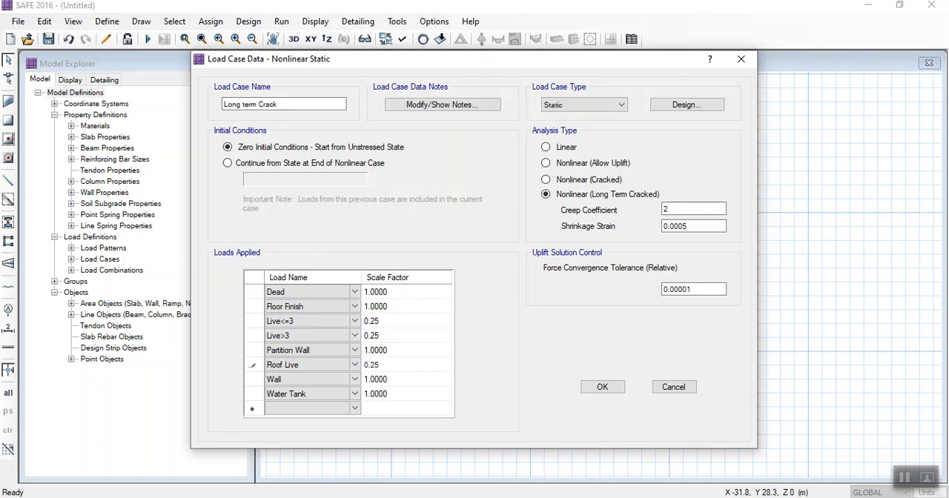
click(597, 387)
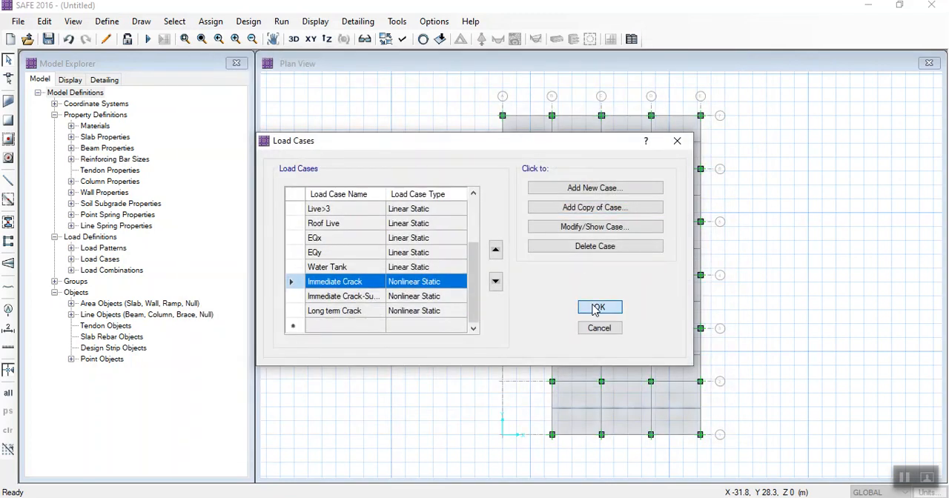
click(598, 307)
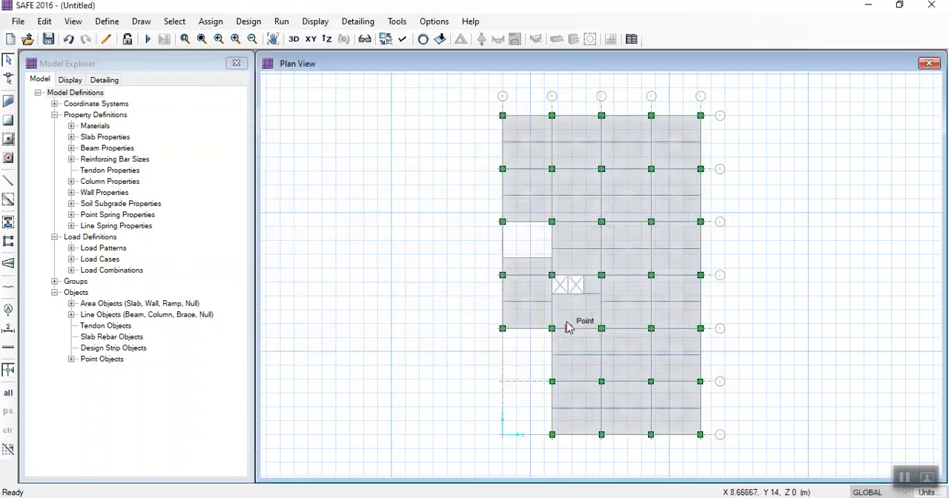
- Add a new Linear Add load combination named Long Term Deflection with Long term Crack as its first load at scale factor 1
click(107, 21)
click(138, 303)
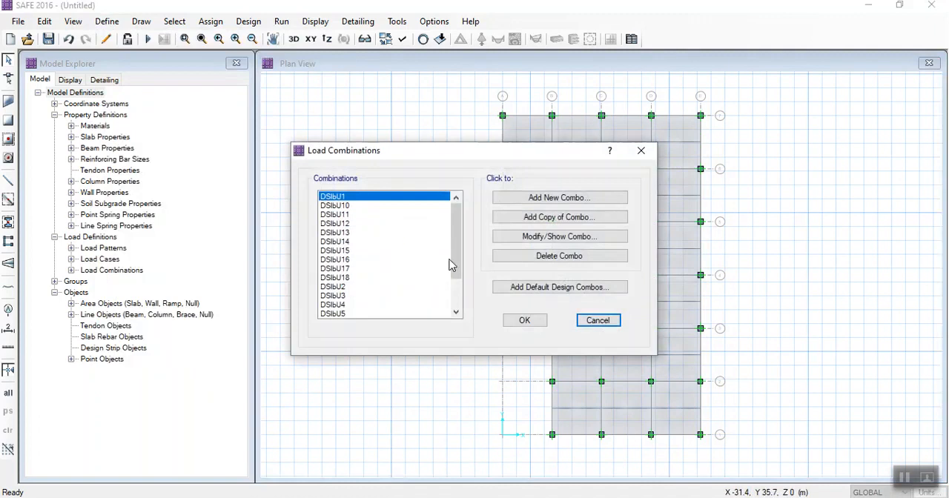
click(529, 199)
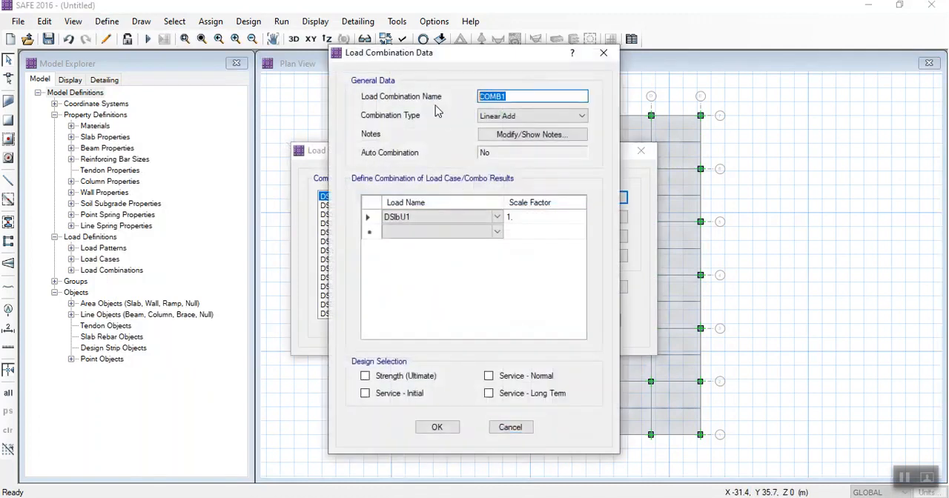
text(Long Term Deflection)
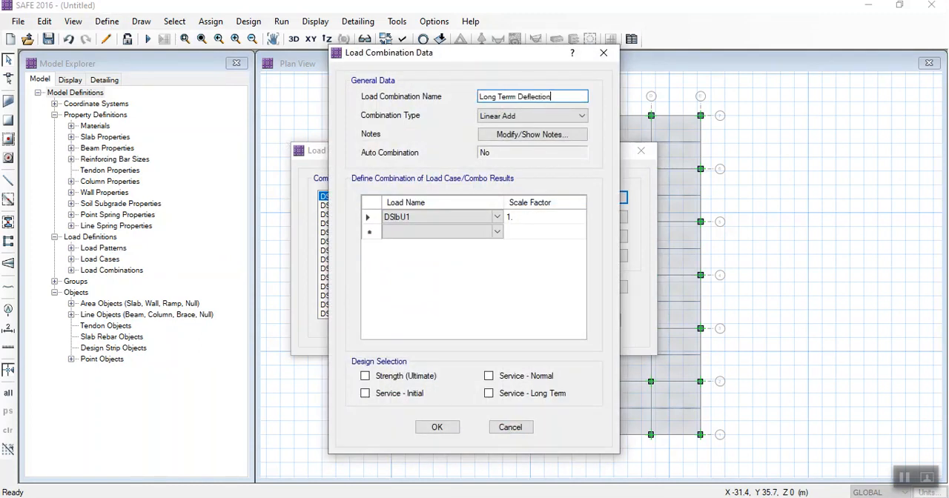
click(458, 220)
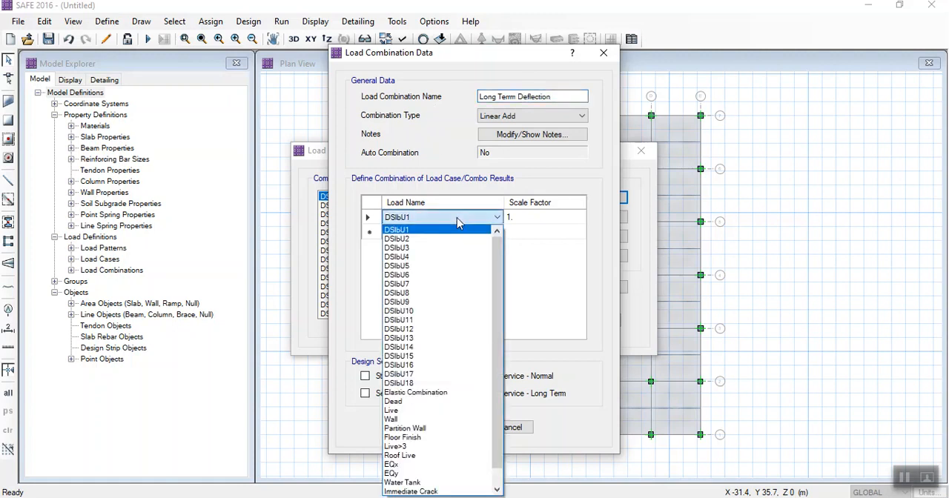
scroll(439, 486, down, 1)
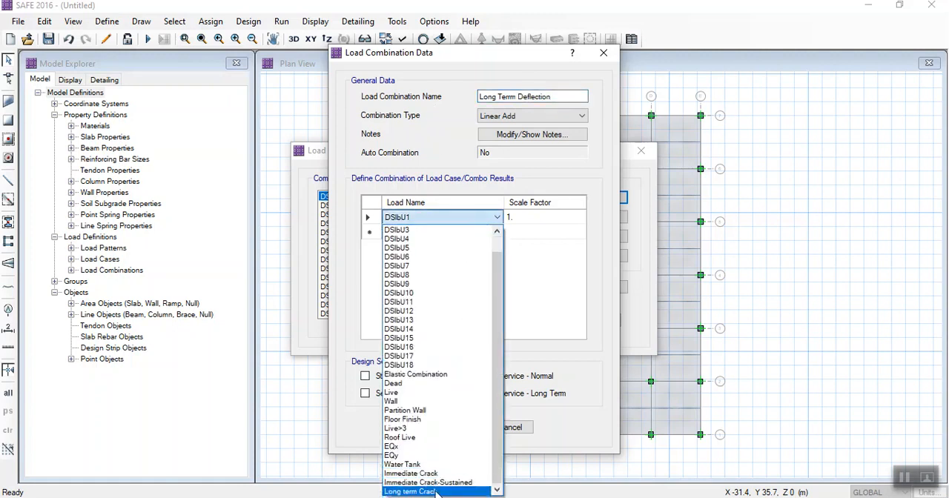
click(435, 492)
- Add Immediate Crack with factor 1 and Immediate Crack-Sustained with factor -1 to the Long Term Deflection combination, and accept the combinations
click(496, 233)
click(497, 233)
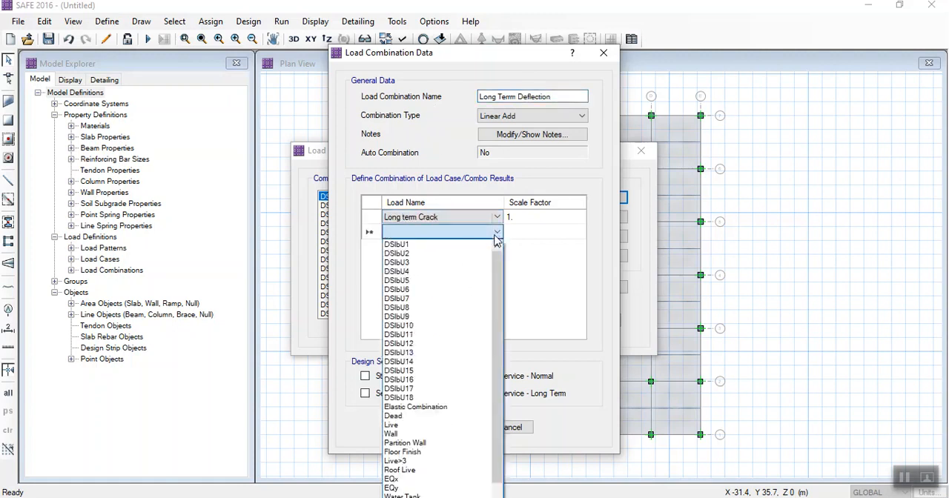
scroll(433, 492, down, 1)
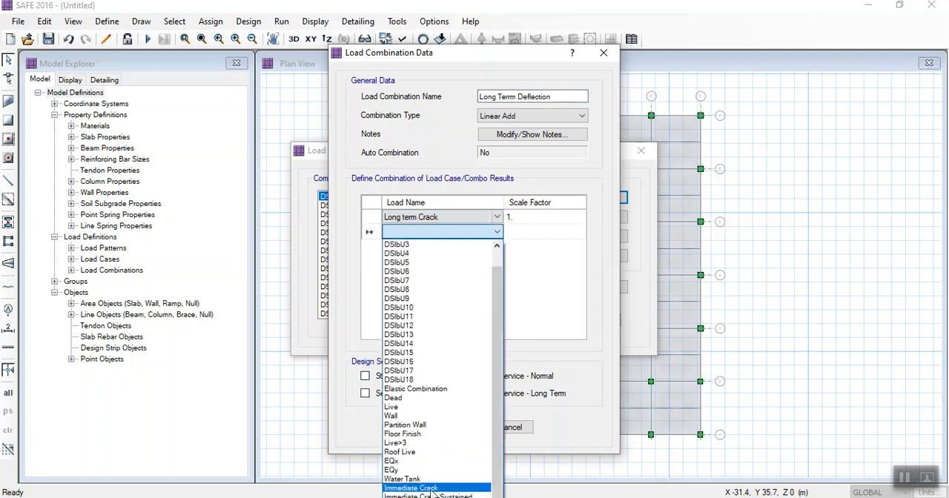
click(425, 490)
click(496, 248)
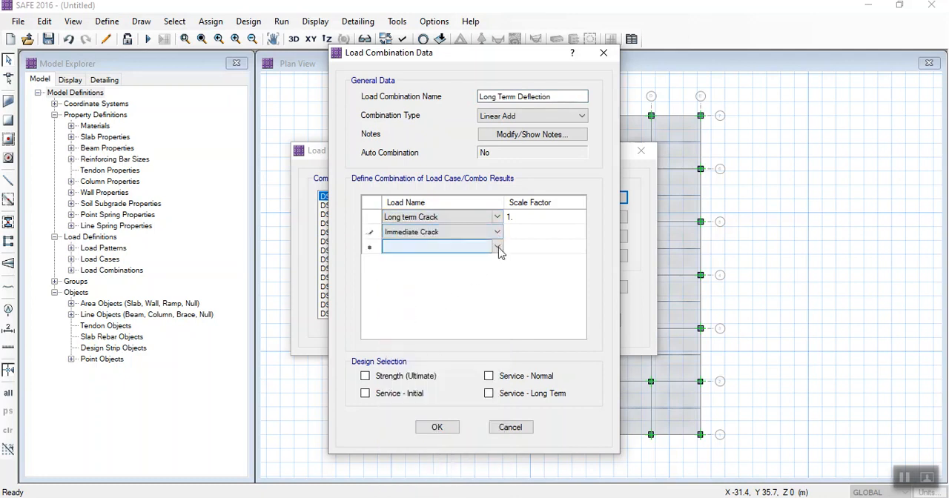
click(497, 249)
scroll(436, 465, down, 1)
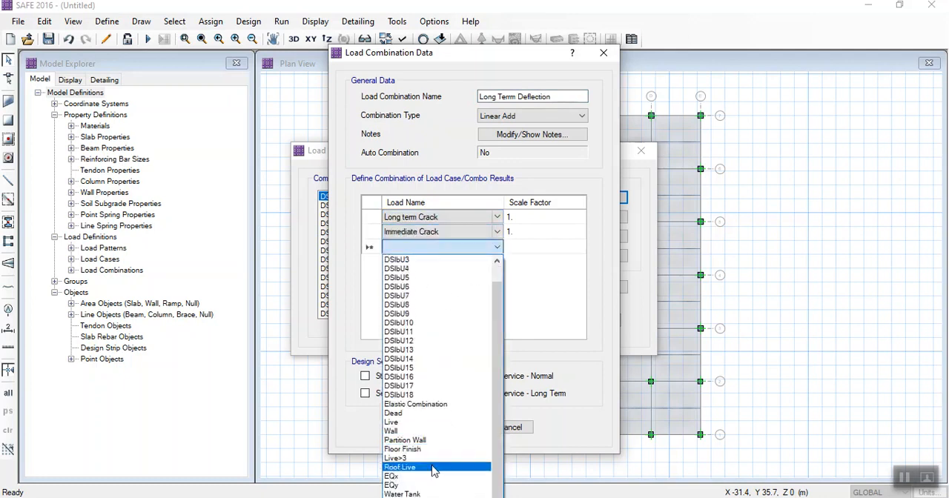
click(434, 497)
click(519, 248)
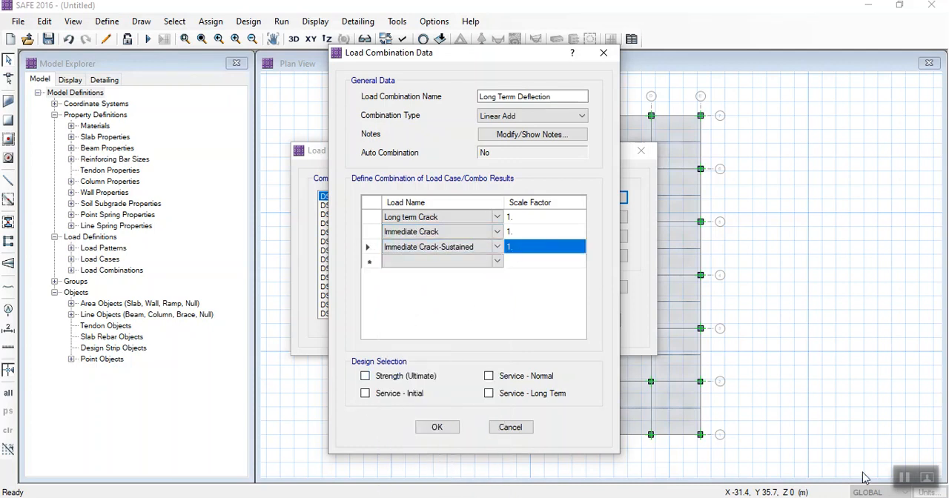
click(509, 247)
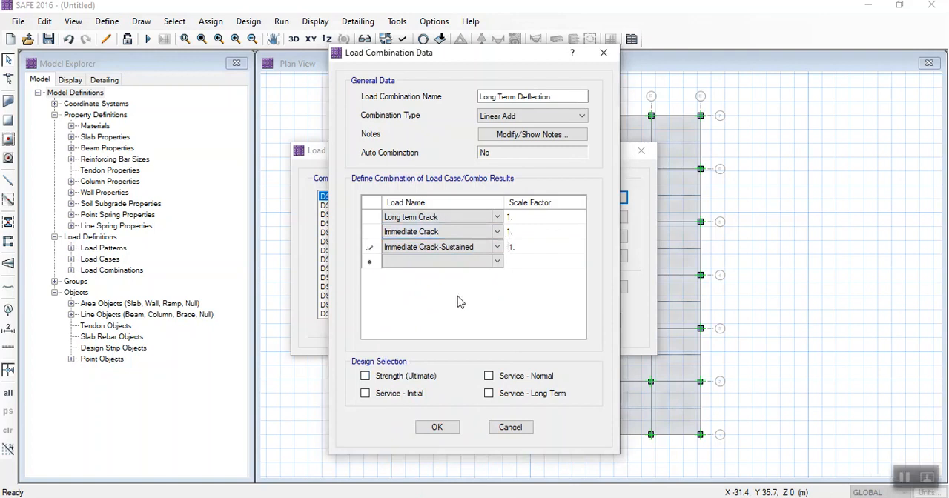
click(434, 430)
click(513, 322)
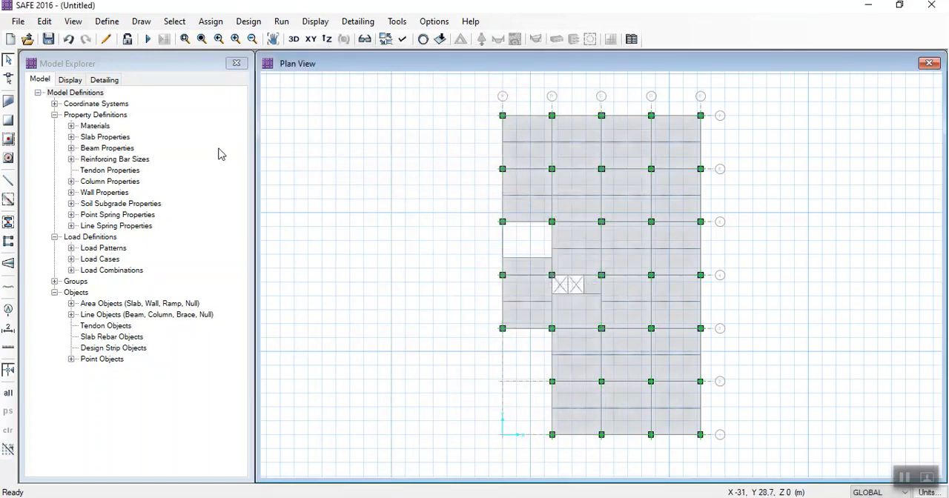
- Set the cracking analysis reinforcement source to From Finite Element Based Design and accept the options
click(315, 21)
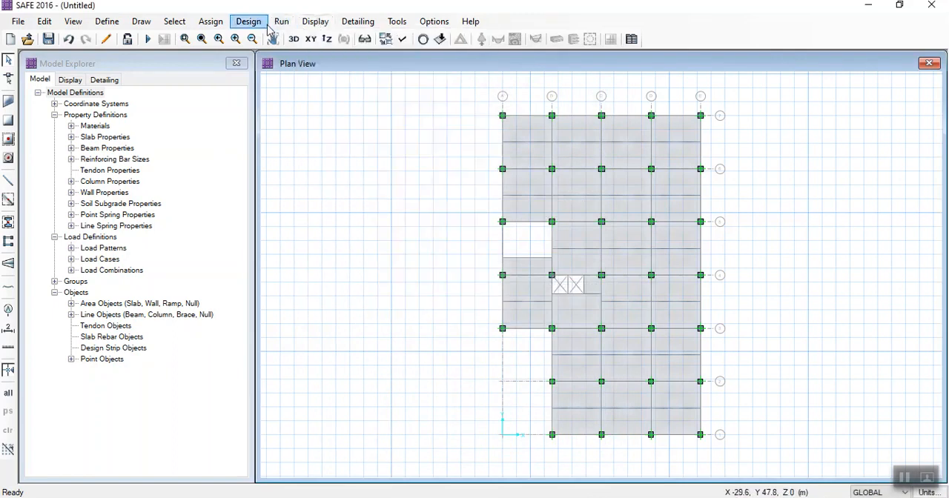
click(281, 22)
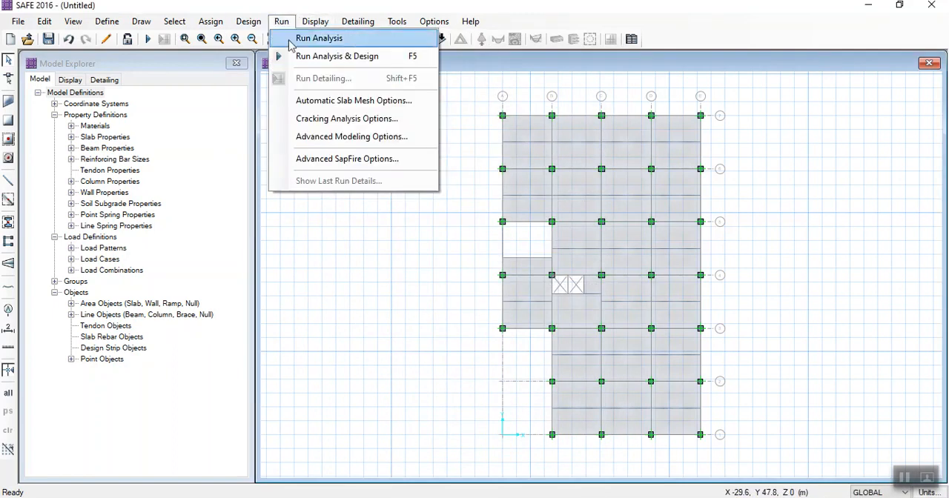
click(309, 119)
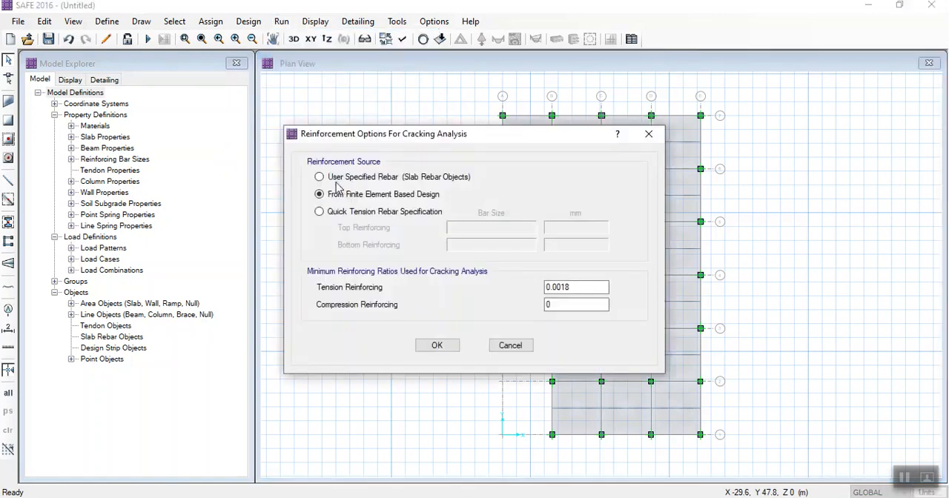
click(345, 215)
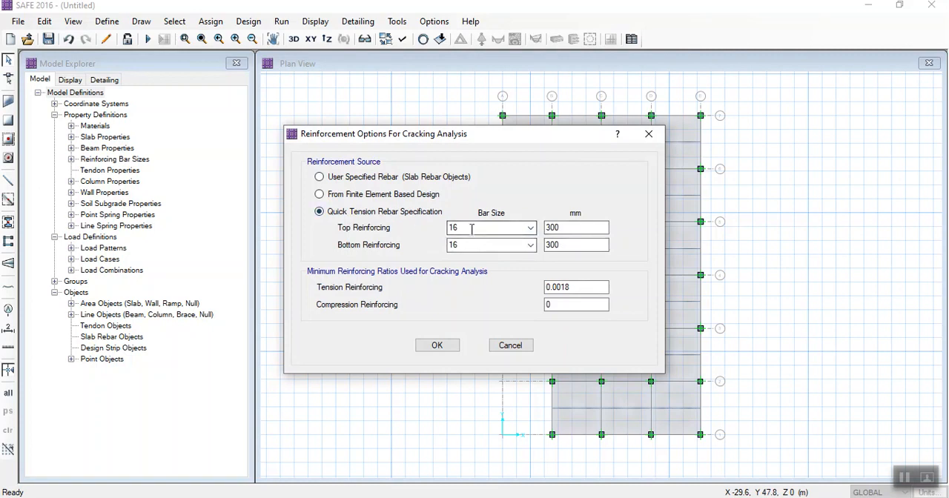
click(373, 196)
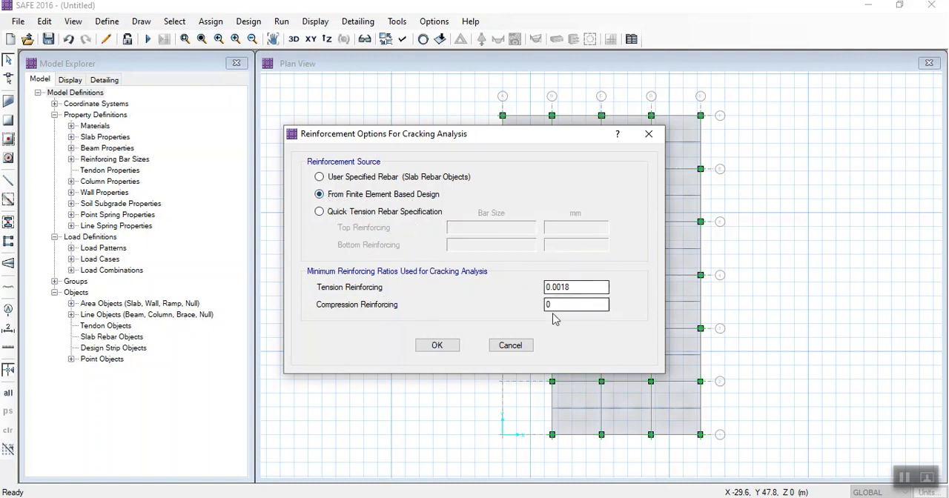
click(429, 347)
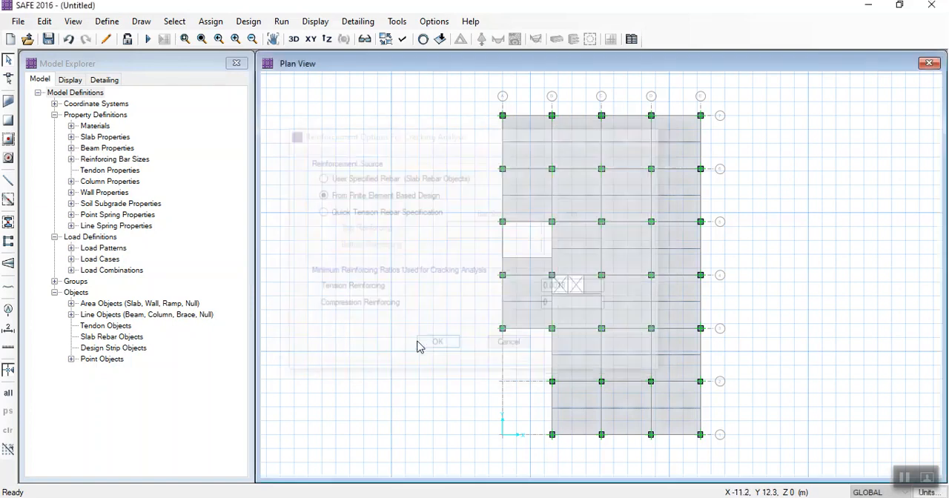
- Start Run Analysis & Design and create and open a folder named SLAB dESIGN on New Volume (E:) for the model file
click(282, 20)
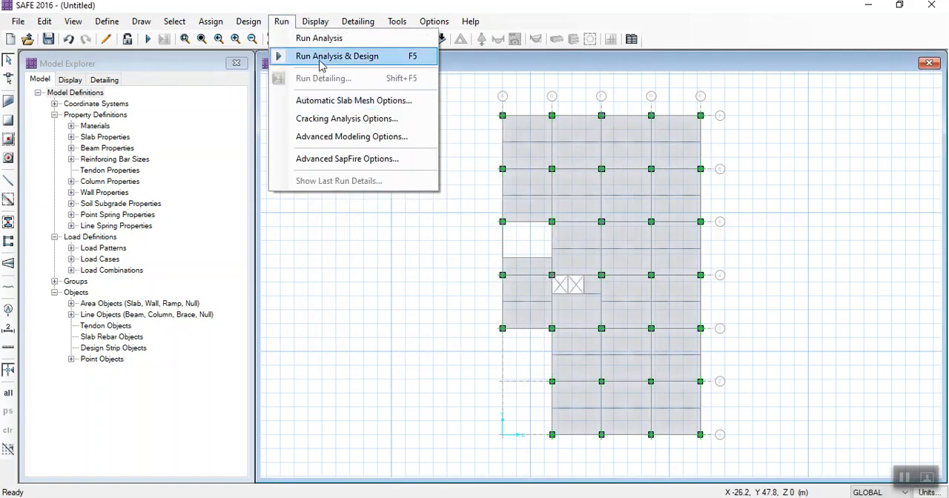
click(320, 63)
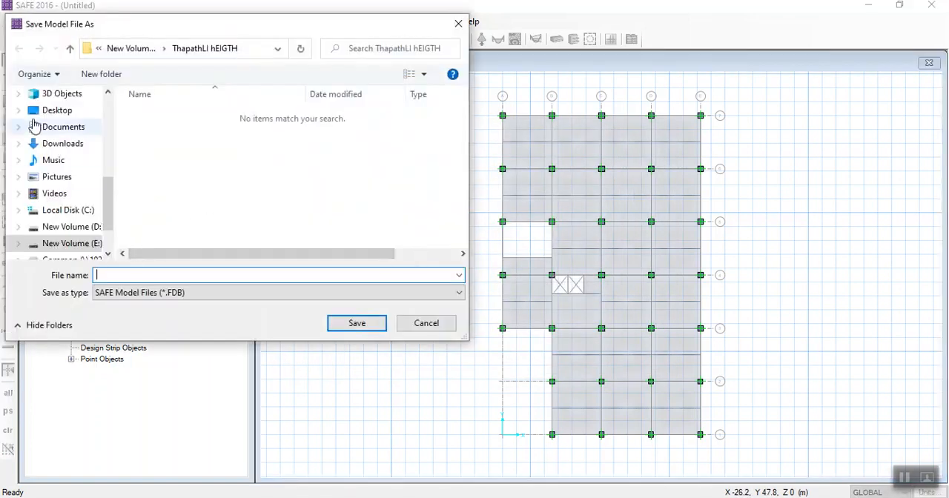
click(72, 227)
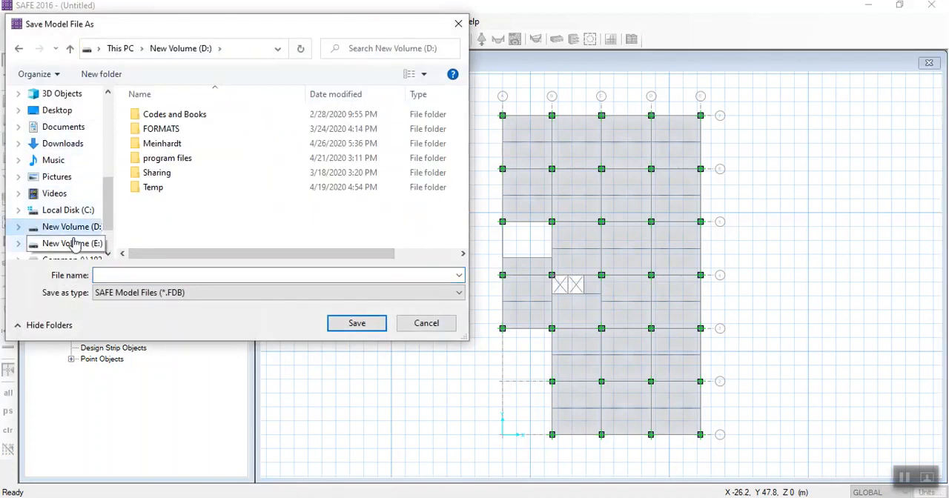
click(73, 244)
click(101, 75)
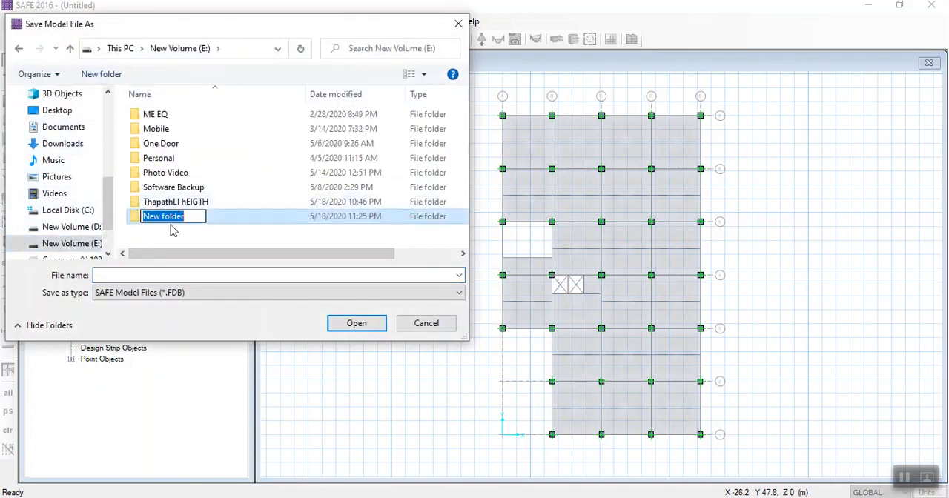
text(S)
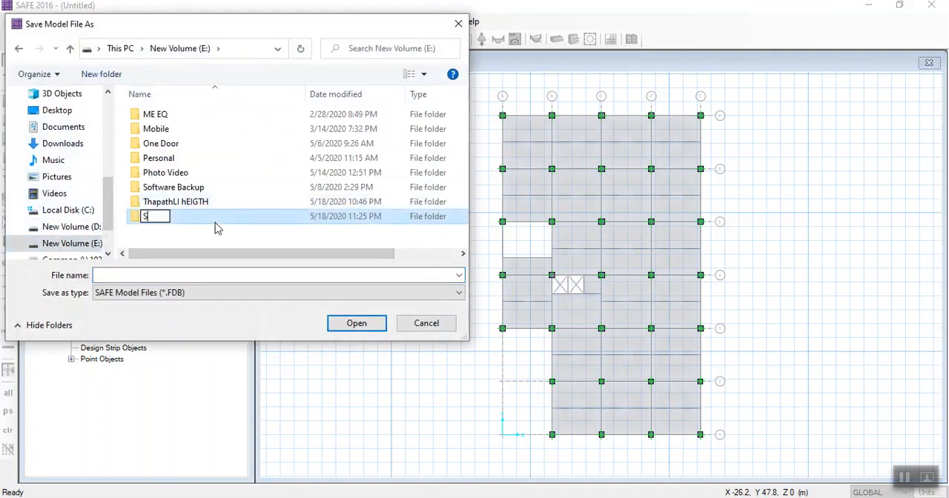
text(LAB dESIGN)
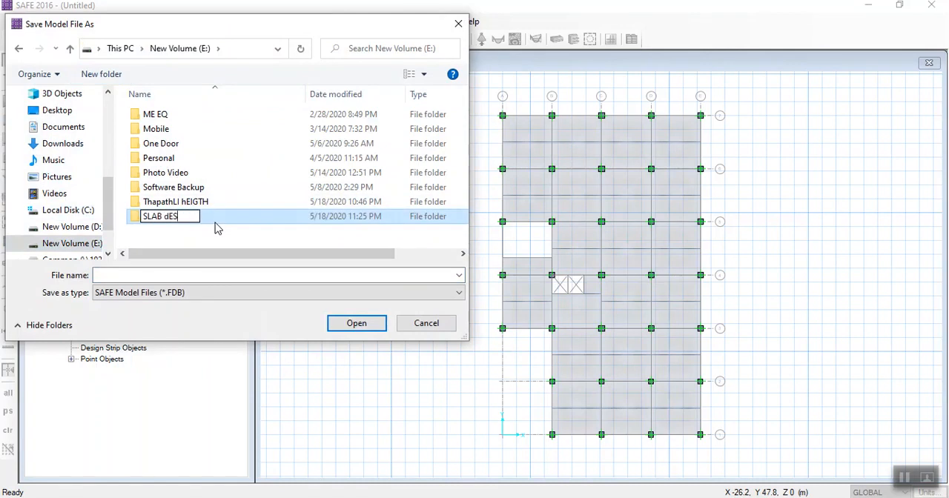
key(Return)
key(Return)
- Save the model file as dEFLECTION in the SLAB dESIGN folder so the analysis and design run
click(183, 275)
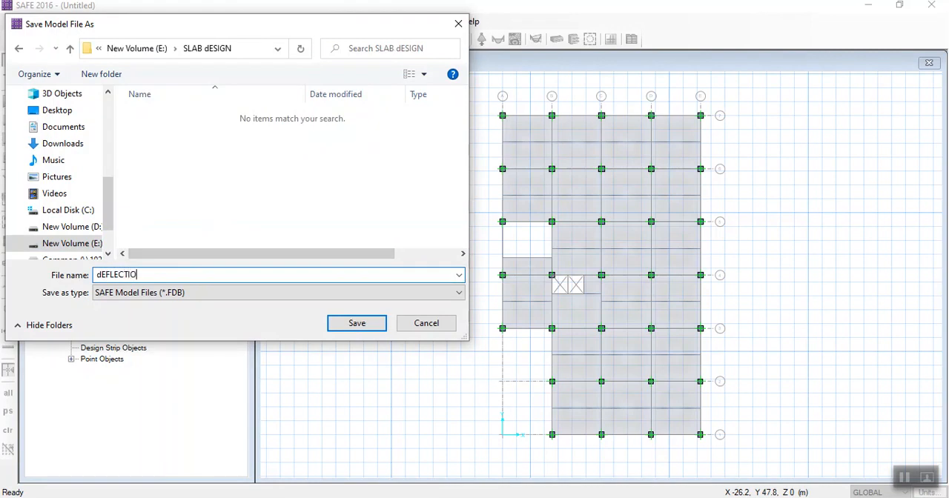
text(dEFLECTION)
key(Return)
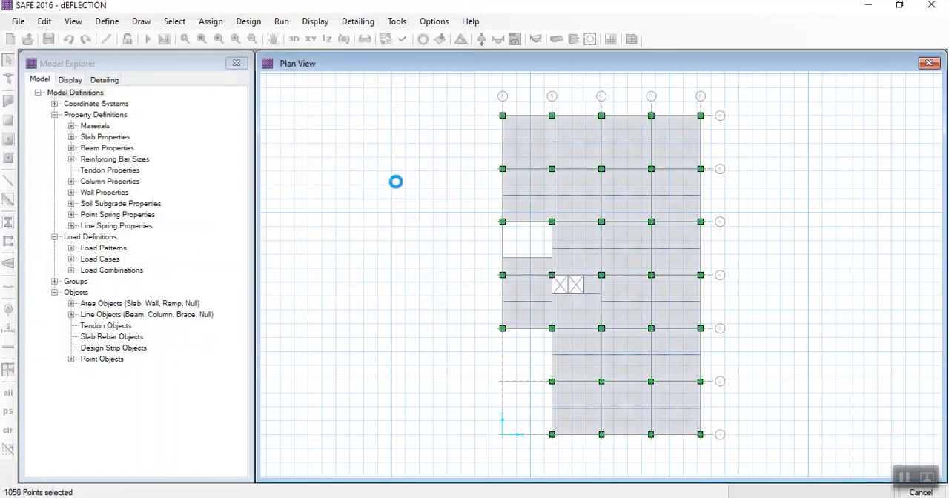
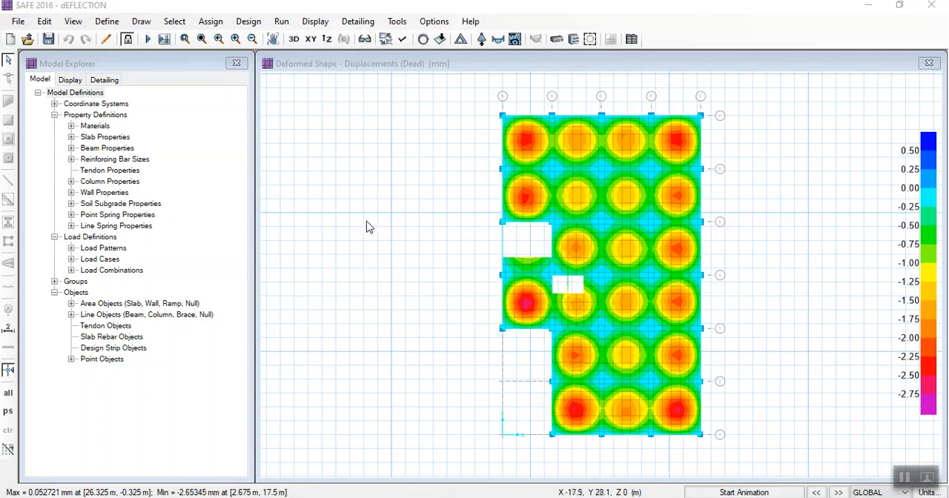
- Display the deformed shape contours for the Elastic Combination load combination with automatic scaling
click(315, 22)
click(342, 83)
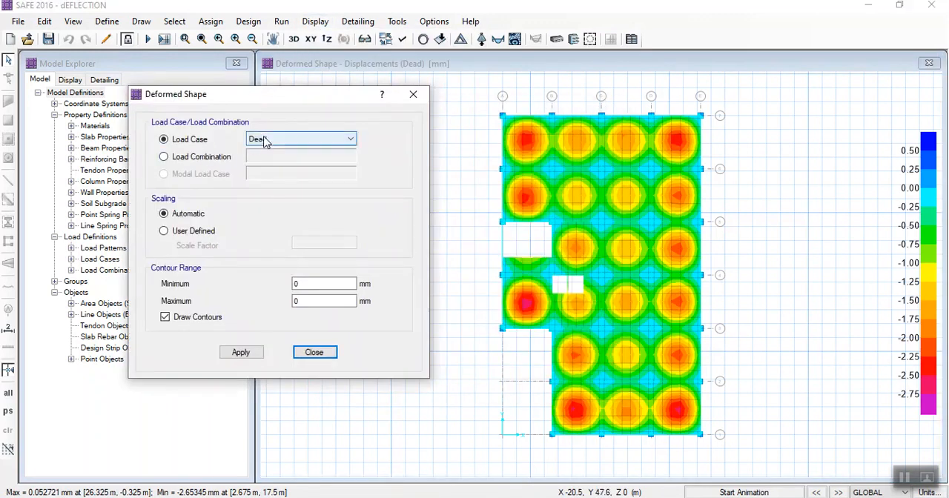
click(266, 140)
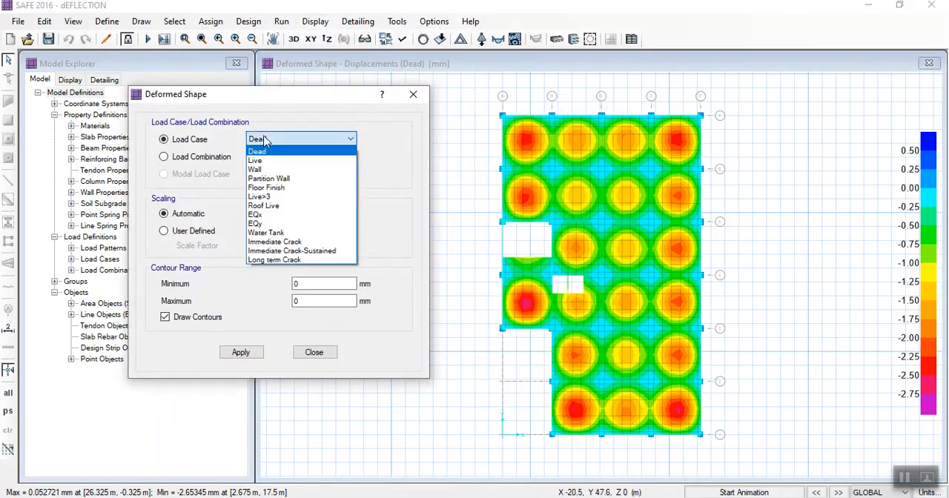
click(265, 140)
click(210, 158)
click(261, 157)
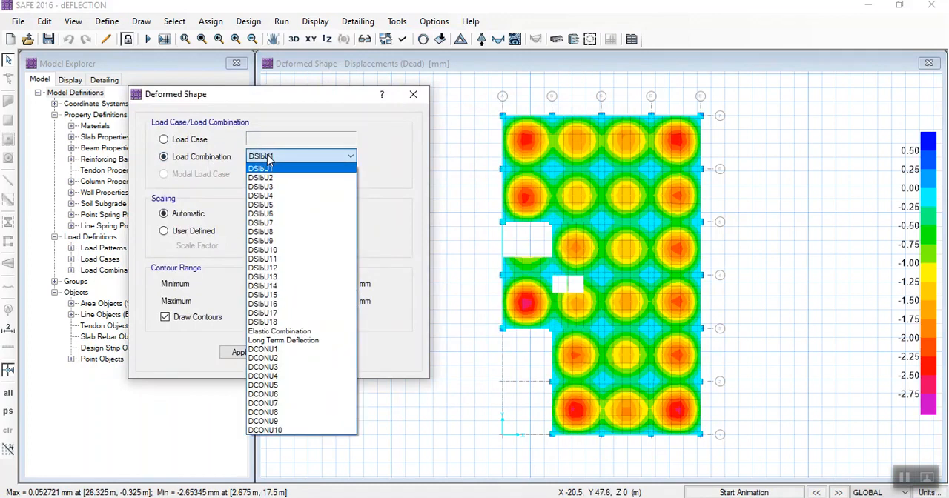
click(275, 332)
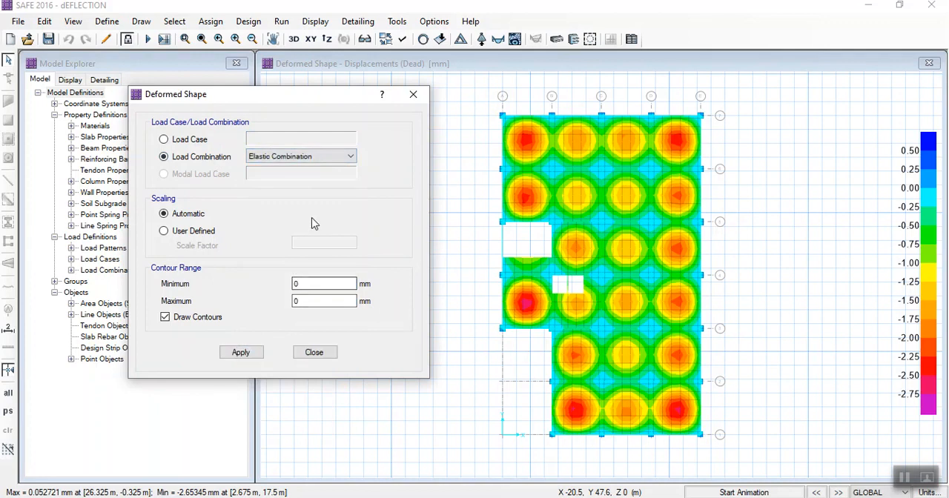
click(241, 352)
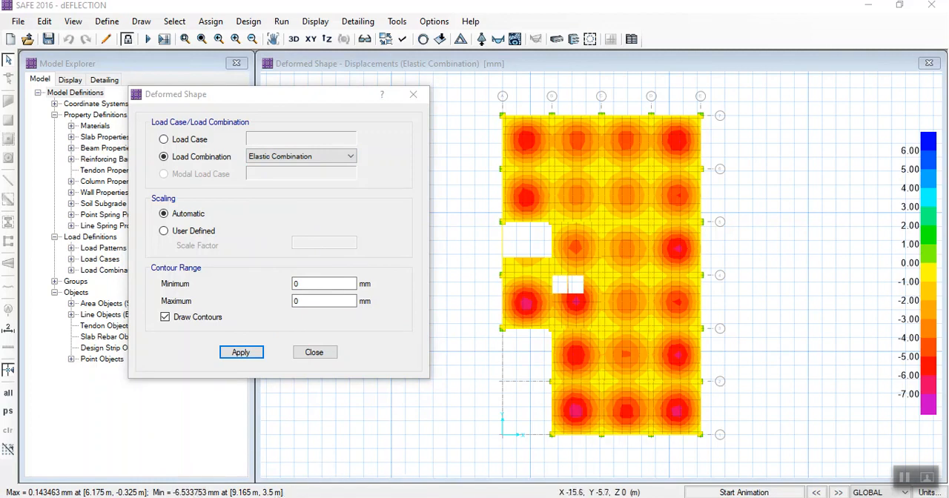
- Switch to Document1 in Word and append "= 6.53MM" to the Elastic Deflection bullet
mouse_move(458, 497)
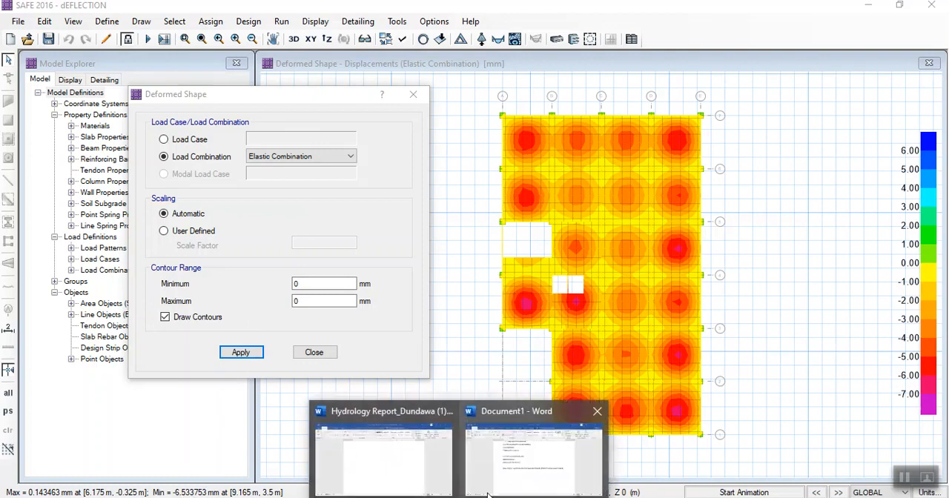
click(502, 478)
drag(381, 314, 490, 324)
click(395, 220)
scroll(398, 229, up, 3)
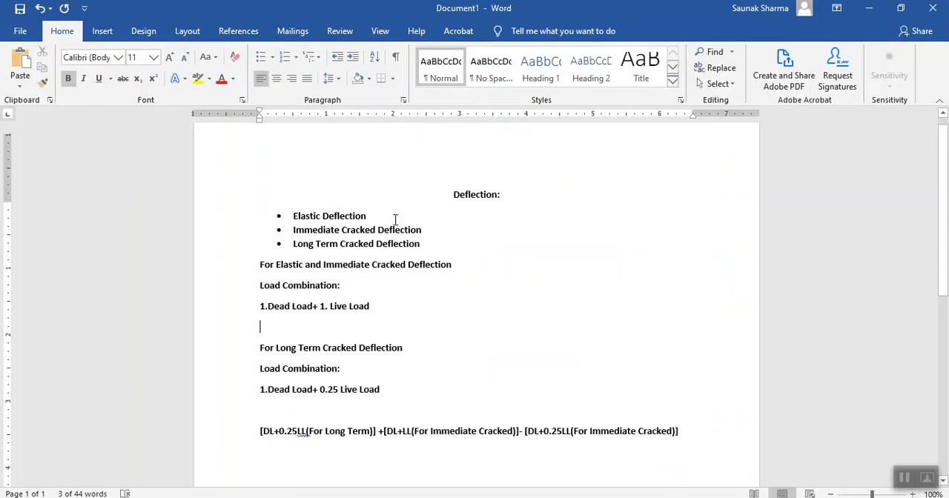
click(408, 228)
text(=)
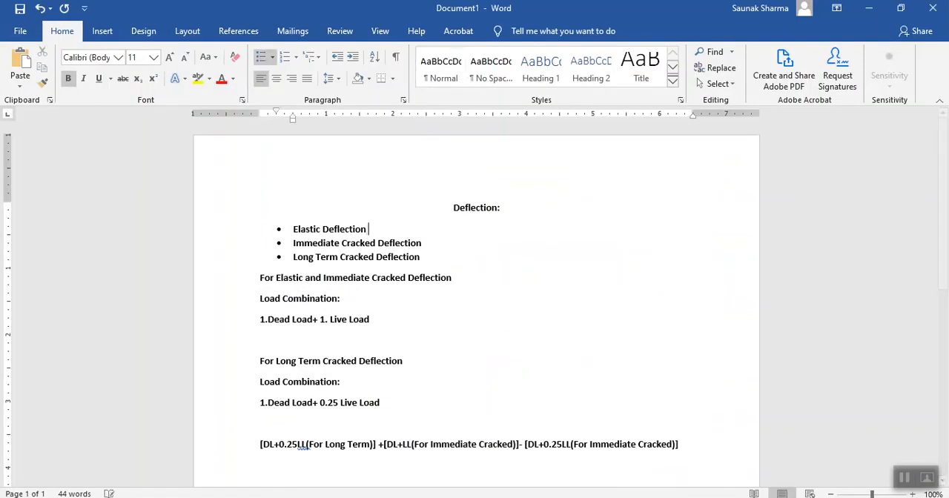
text( 6.53)
click(399, 225)
text(MM)
key(BackSpace)
key(BackSpace)
text(MM)
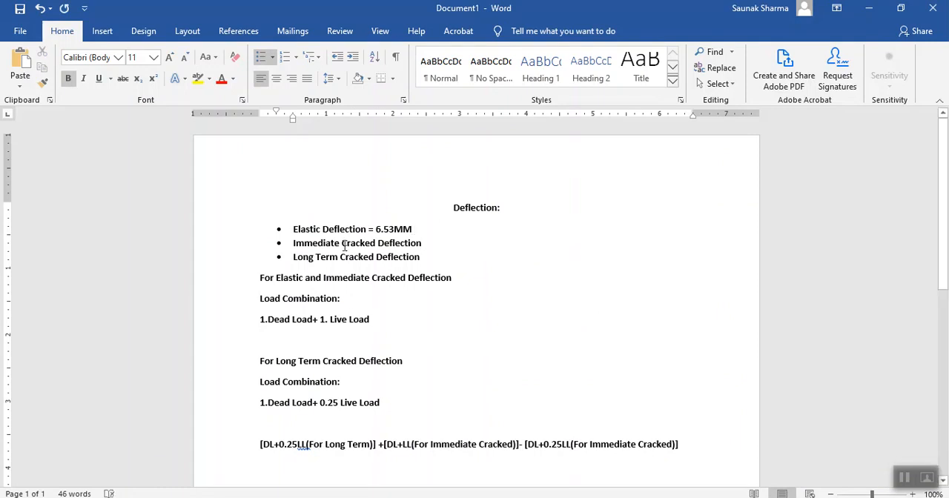
- Return to SAFE and display the deformed shape contours for the Immediate Crack load case, moving the dialog off the plan
key(alt+Tab)
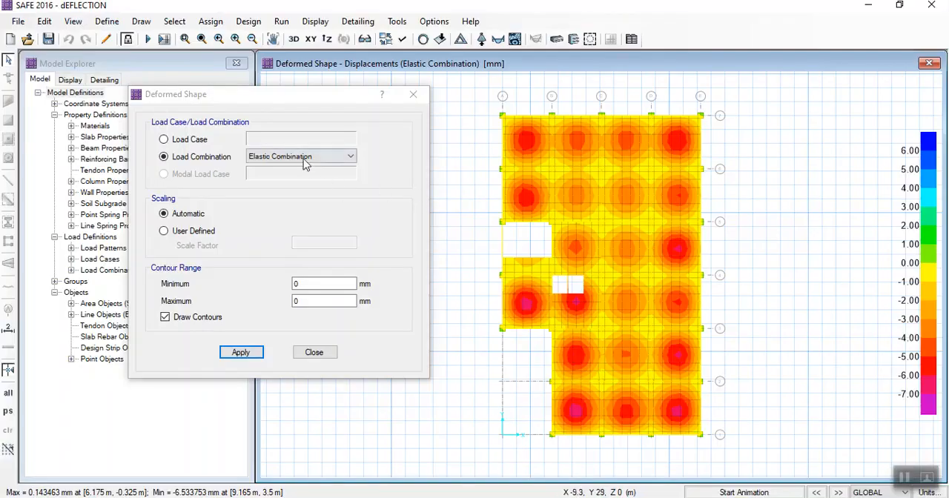
click(306, 158)
click(239, 174)
click(413, 94)
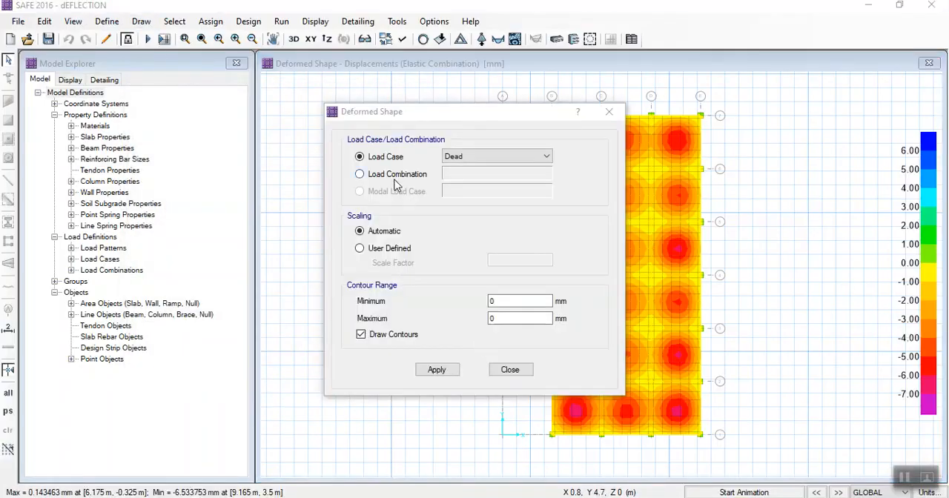
click(393, 177)
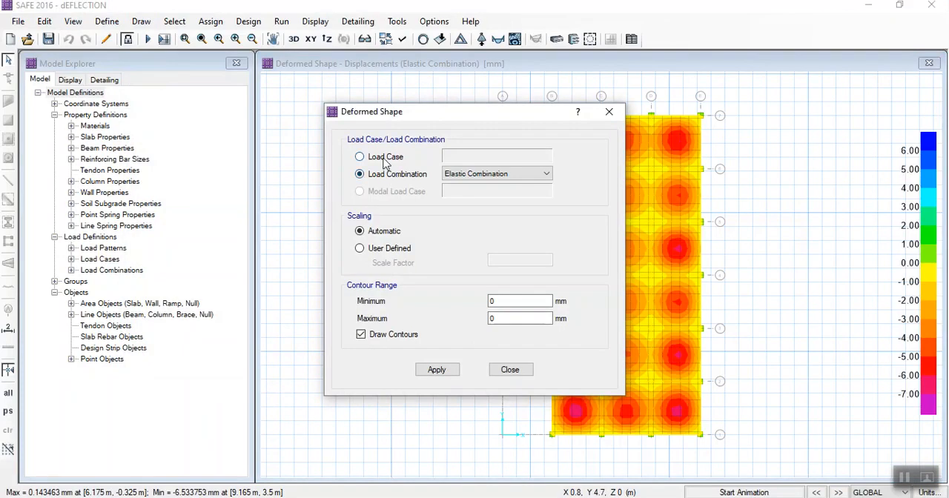
click(360, 157)
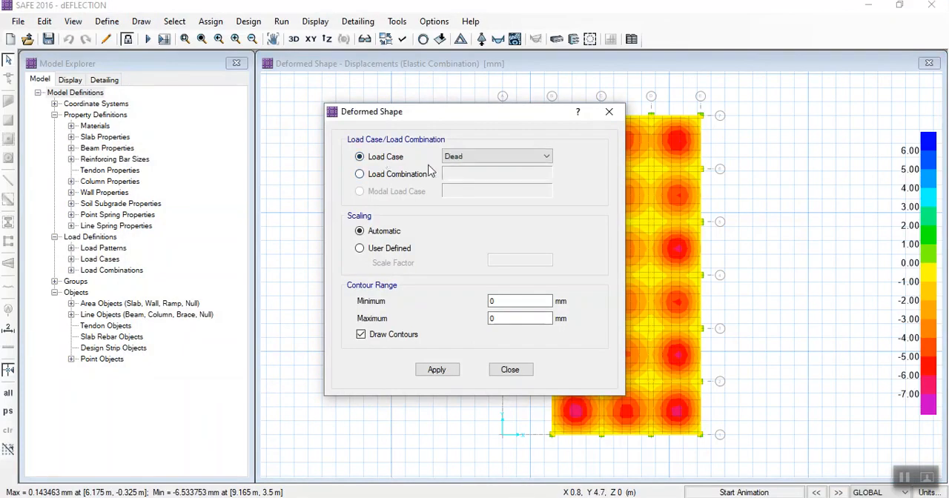
click(489, 156)
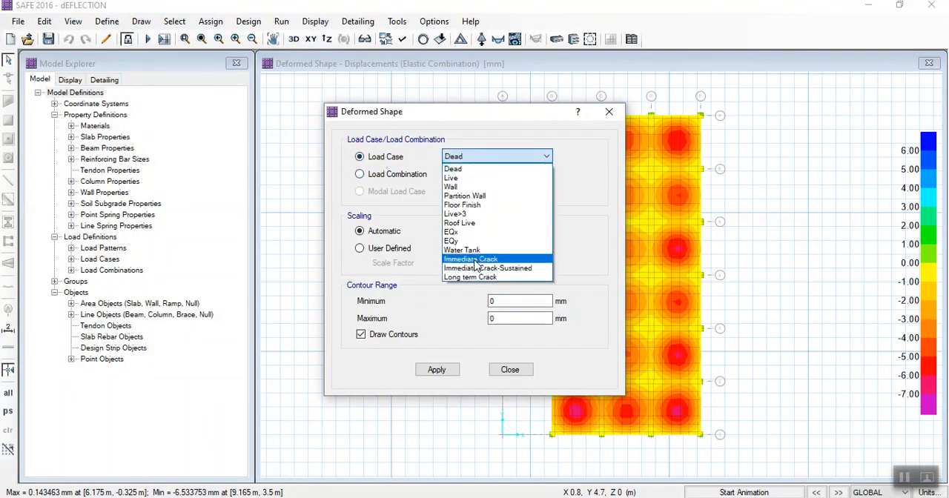
click(474, 259)
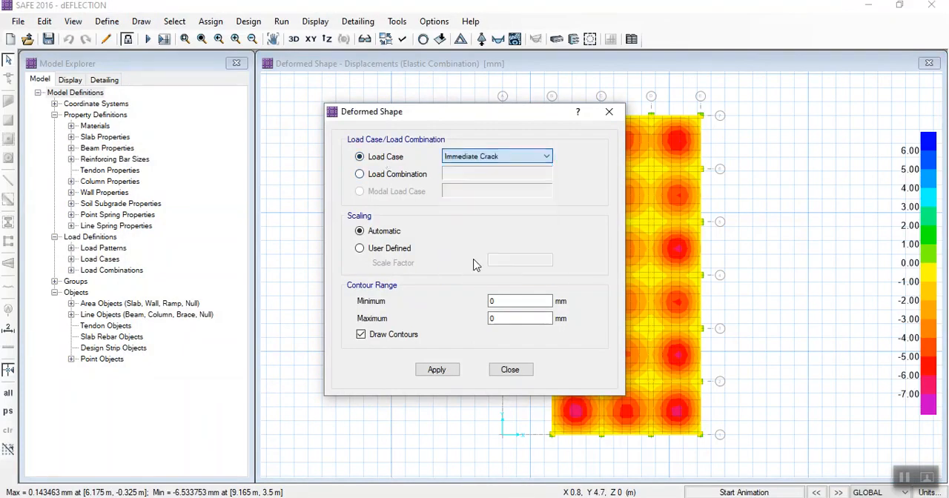
click(436, 371)
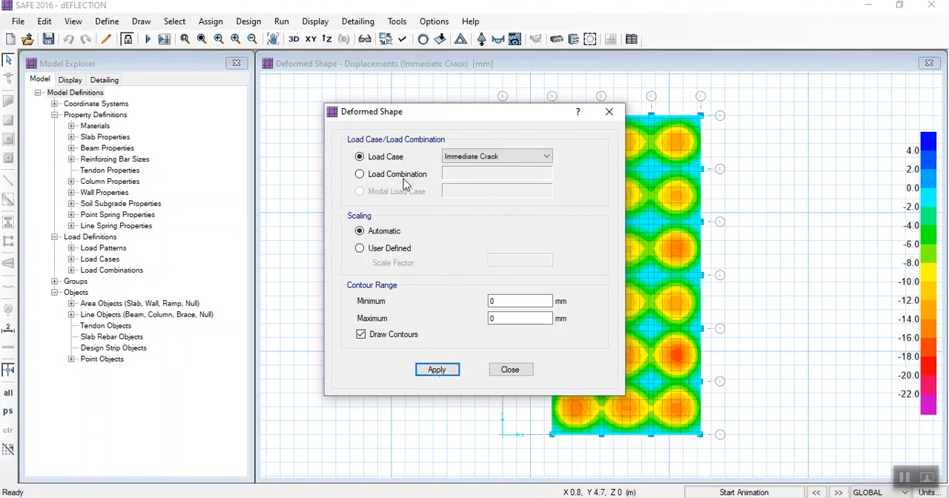
drag(395, 114, 304, 89)
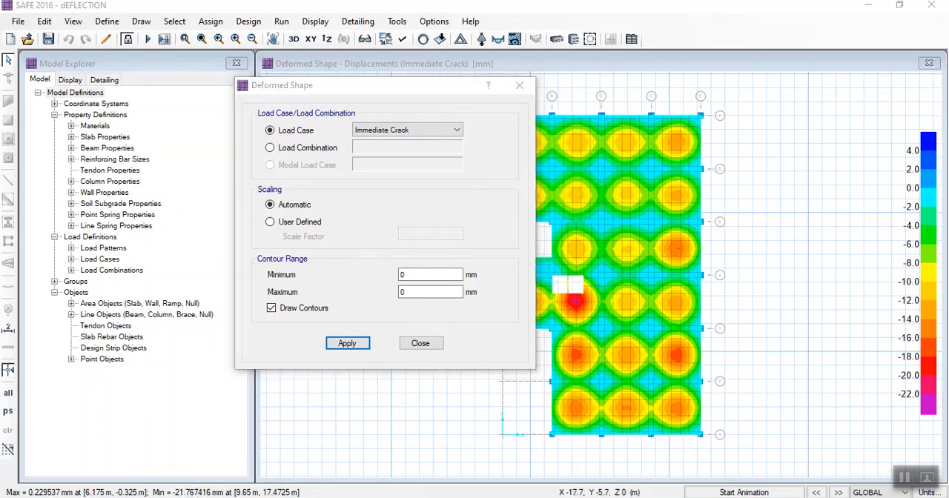
- Switch to Document1 in Word and append "= 21.76MM" to the Immediate Cracked Deflection bullet
mouse_move(460, 492)
click(519, 460)
click(423, 243)
text(=)
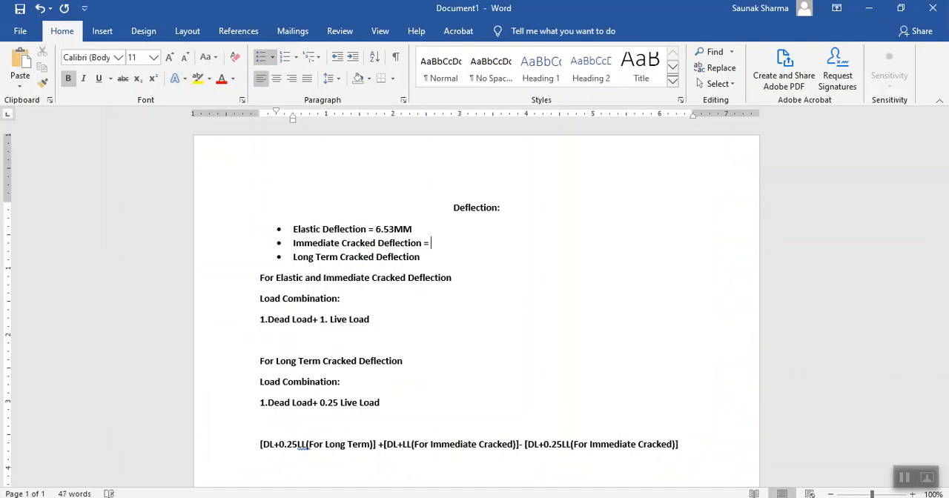
text( 21.76MM)
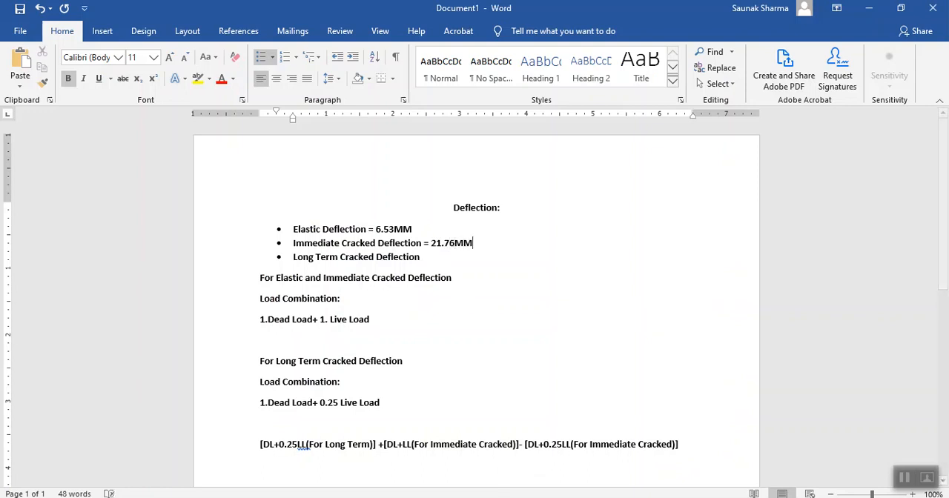
- Return to SAFE and display the deformed shape contours for the Long Term Deflection load combination
key(alt+Tab)
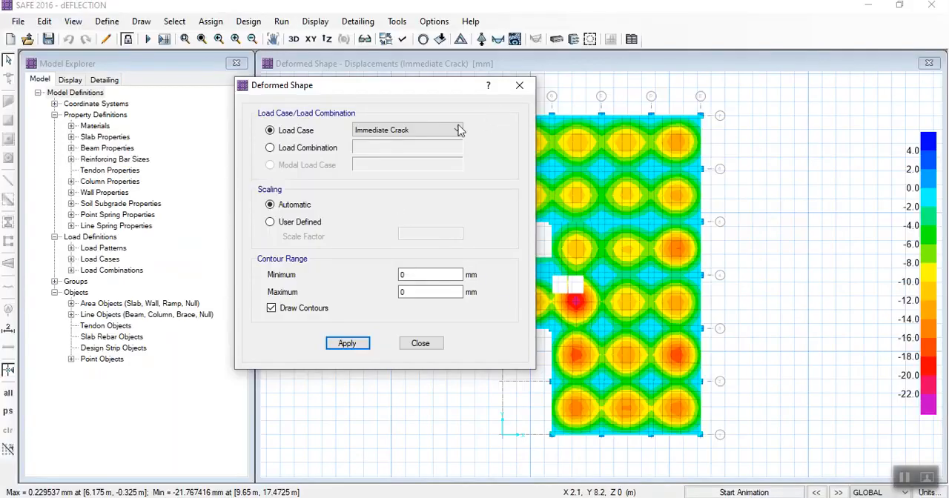
click(317, 144)
click(395, 148)
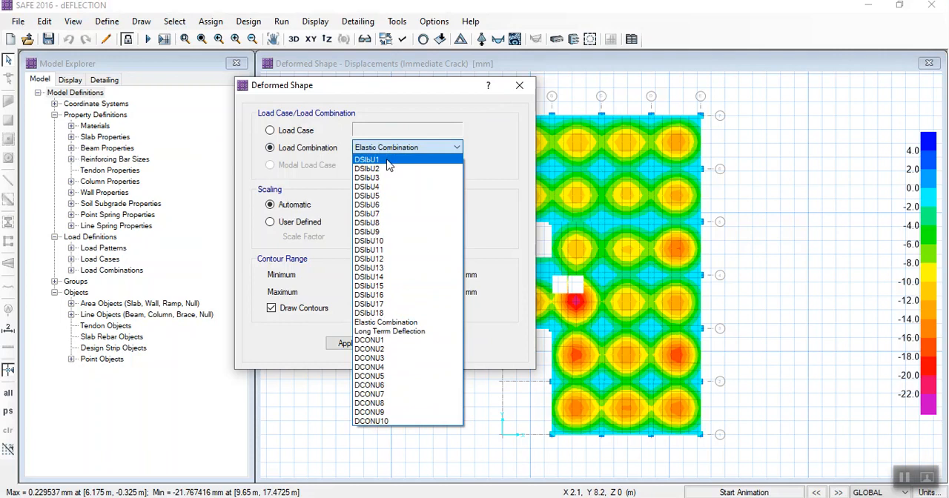
click(397, 333)
click(347, 344)
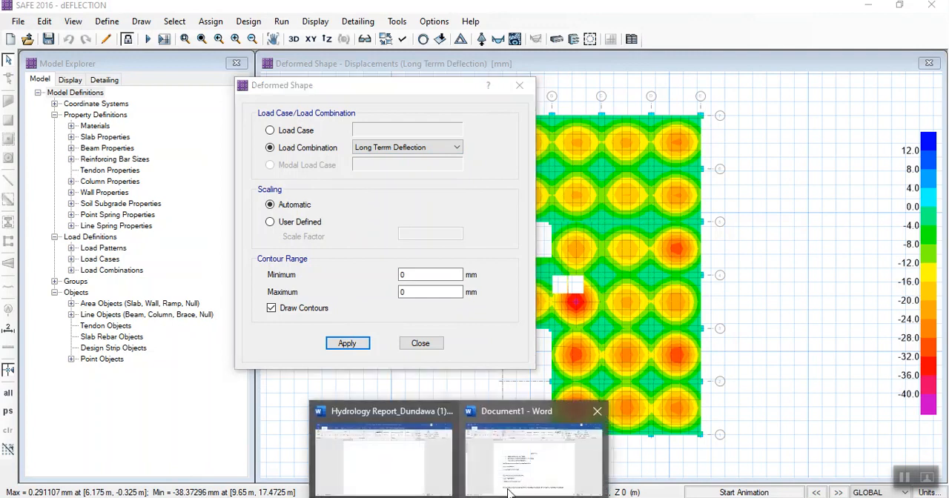
- Switch to Document1 in Word and append "=38.37" to the Long Term Cracked Deflection bullet
click(497, 463)
text(=38.37)
click(454, 278)
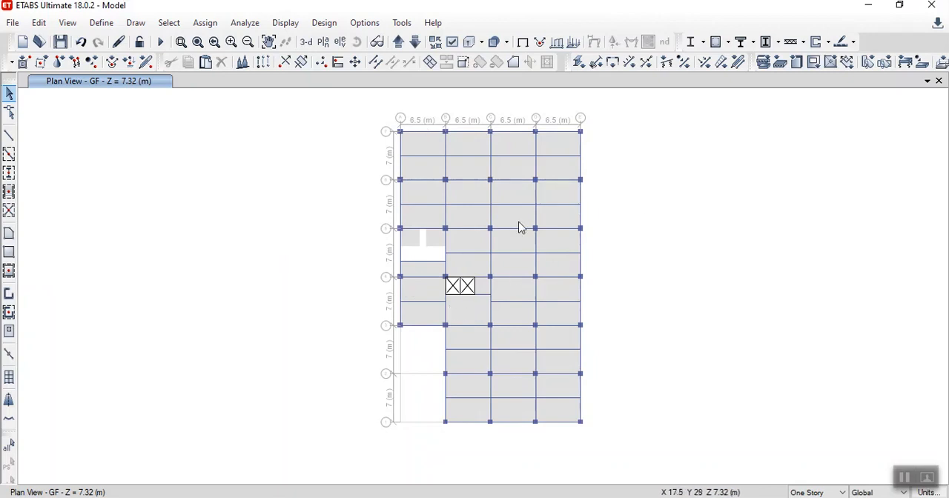
- Check the bay spans in the ETABS GF plan view against the SAFE long term deflection contours
click(866, 8)
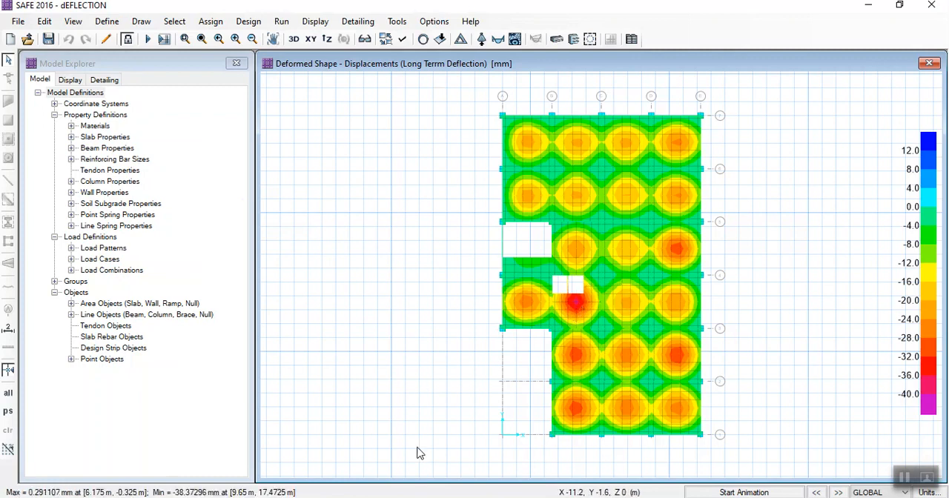
mouse_move(429, 497)
click(438, 458)
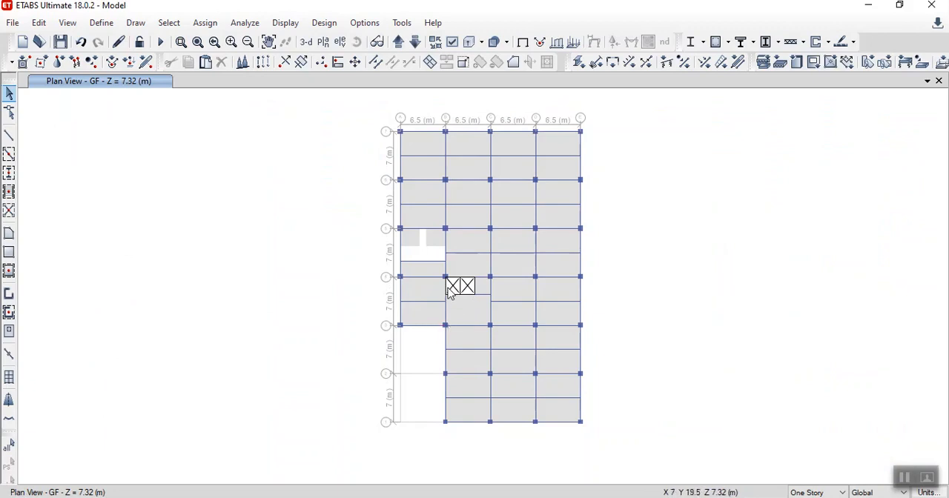
click(868, 8)
- Compute the deflection limits 6500/360 and 6500/250 in Calculator and minimise it
click(278, 497)
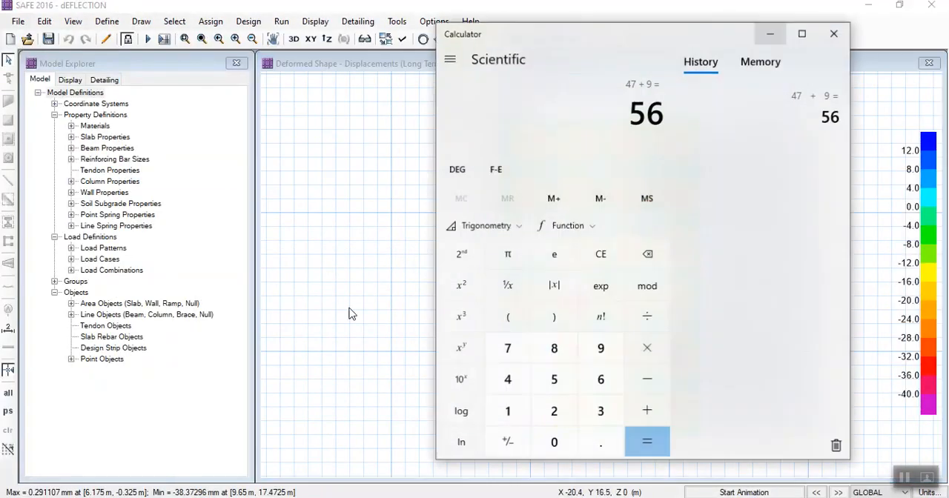
text(650)
text(00)
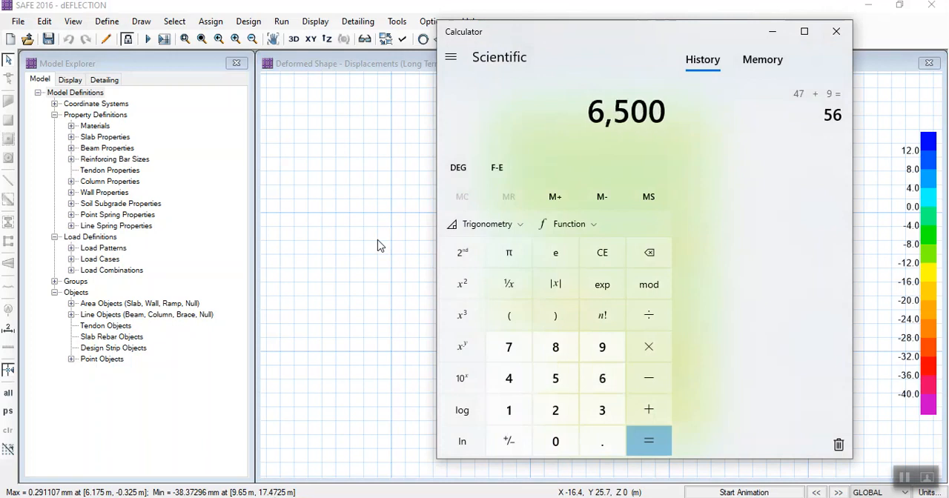
text(/360)
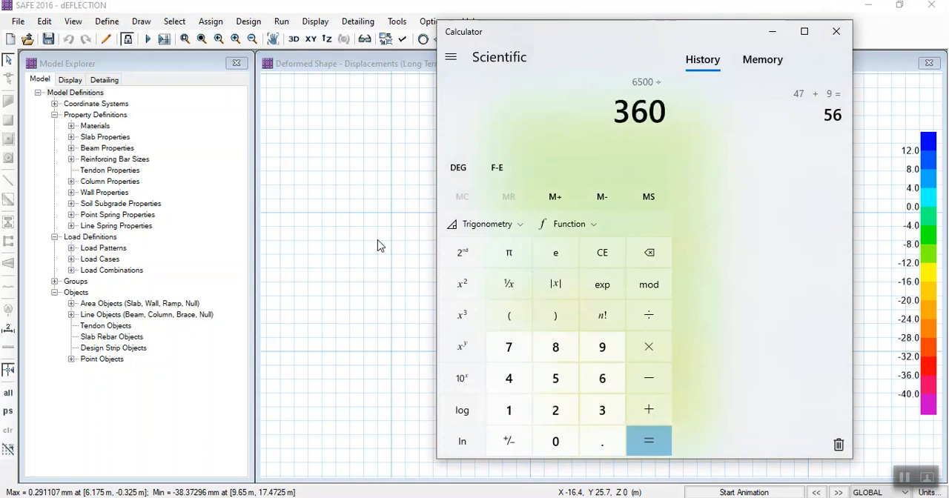
key(Return)
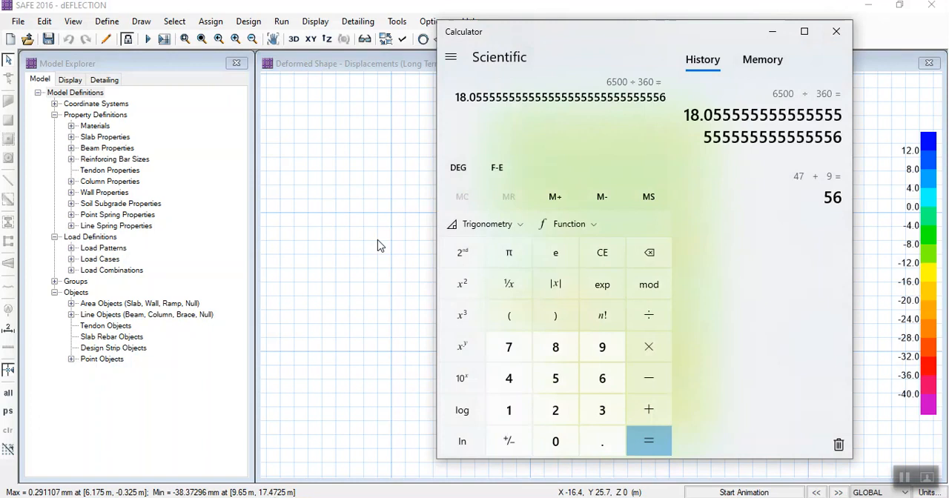
text(6500/)
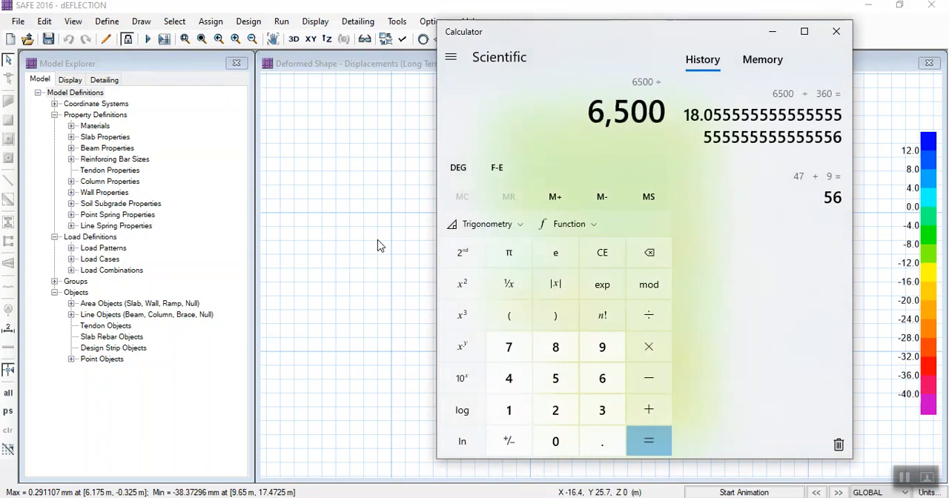
text(250)
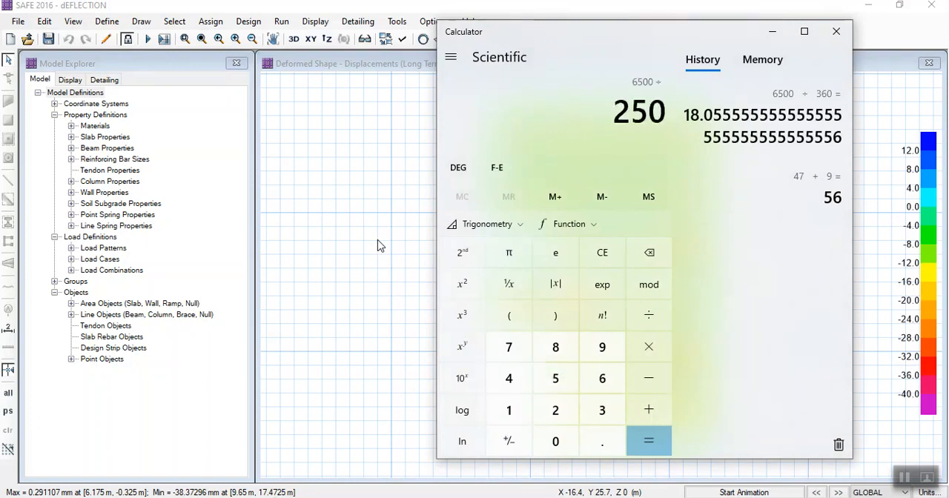
key(Return)
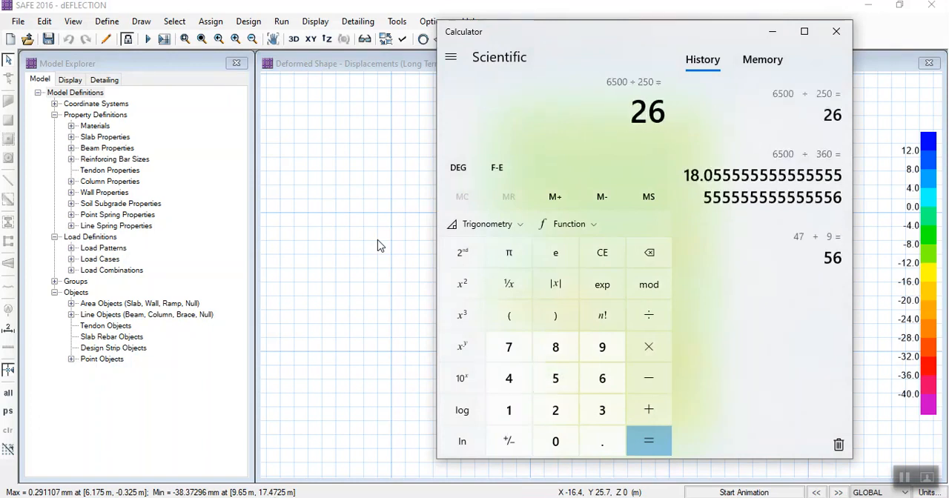
click(772, 31)
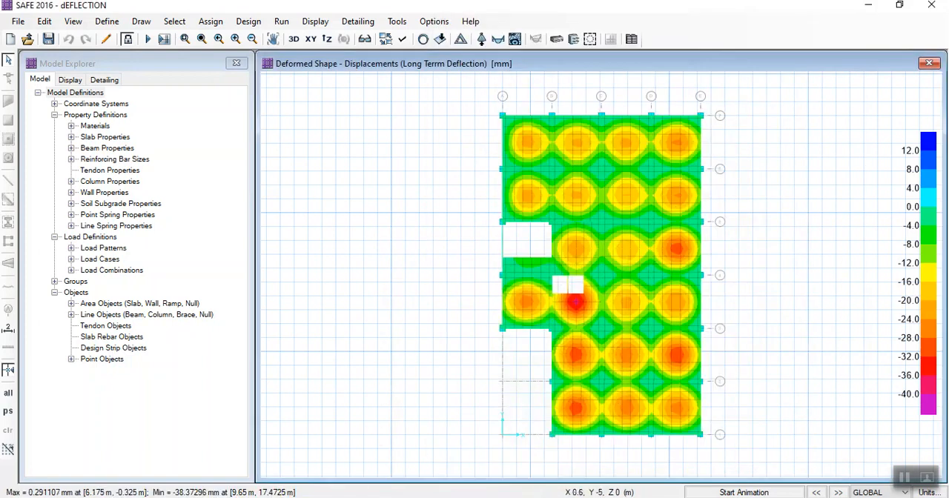
- Switch to Calculator and review the stored results of 6500/360 and 6500/250
mouse_move(457, 497)
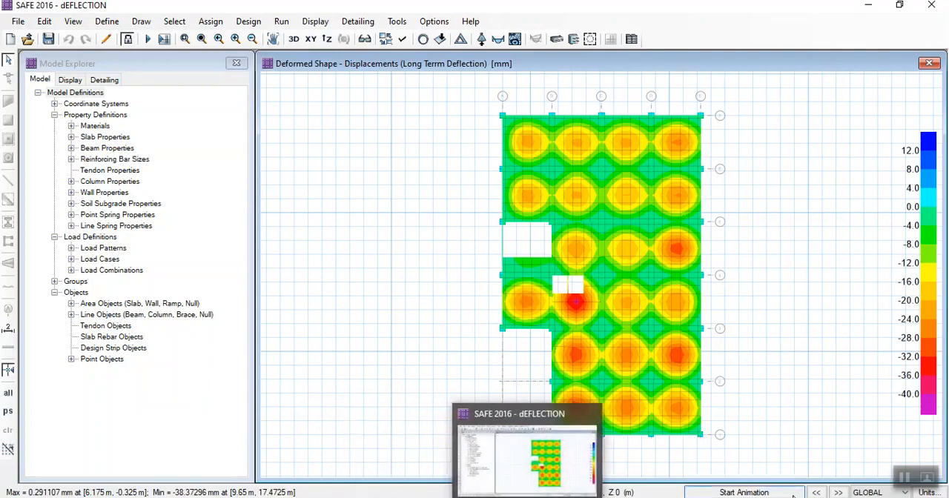
click(903, 479)
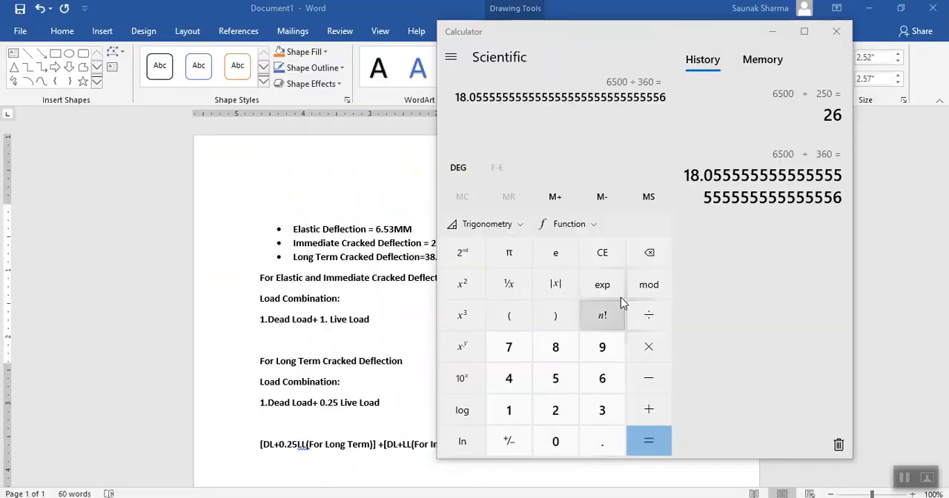
click(602, 89)
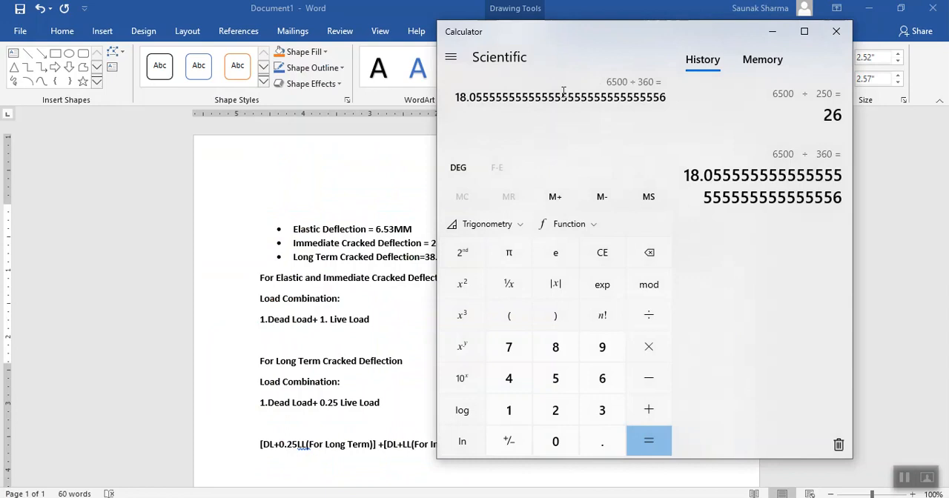
drag(551, 93, 482, 97)
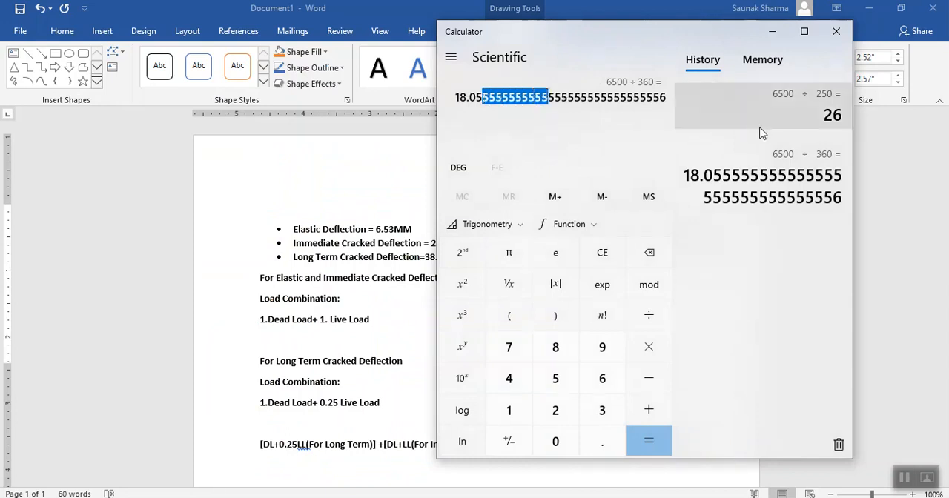
click(759, 170)
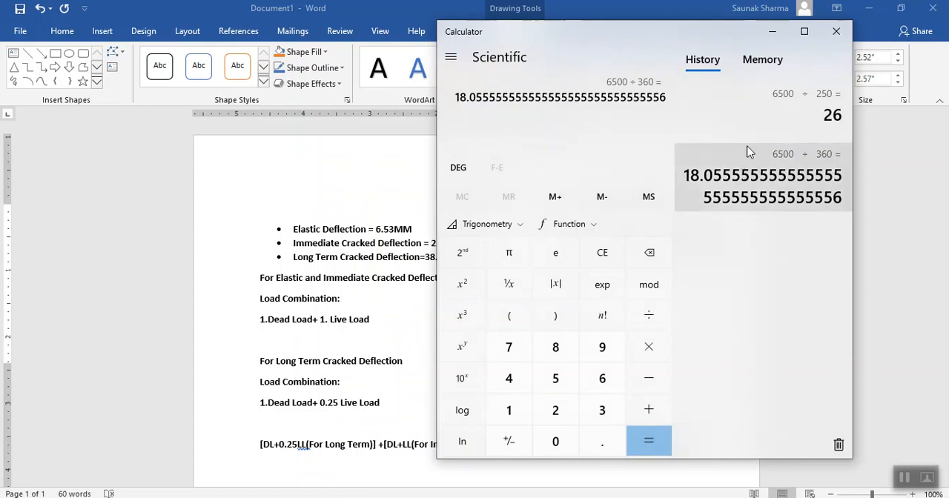
click(754, 108)
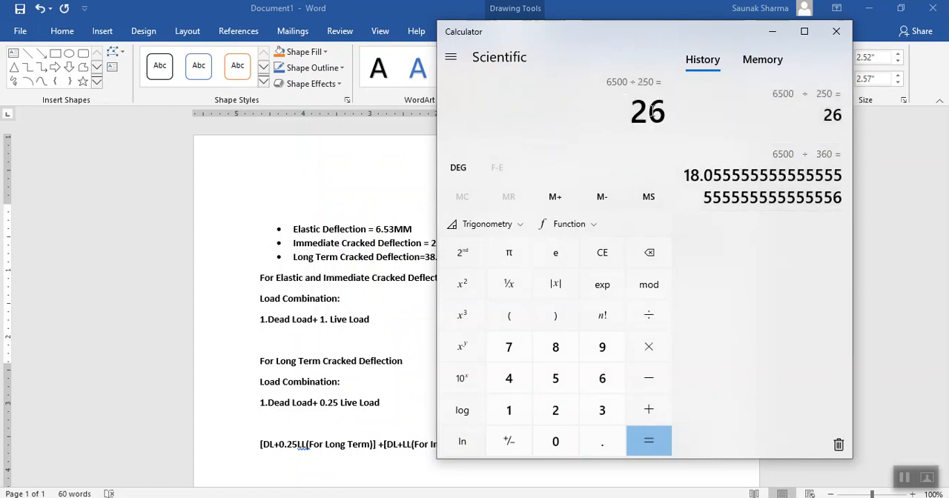
- In Word, append ">18mm" to the Immediate Cracked Deflection bullet and a ">" comparison to the Long Term Cracked Deflection bullet
click(260, 233)
click(435, 227)
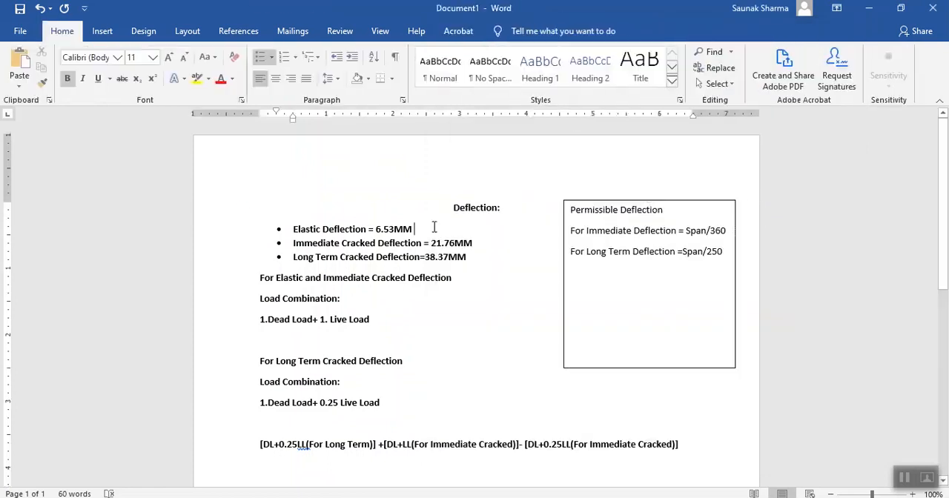
click(436, 229)
text(>)
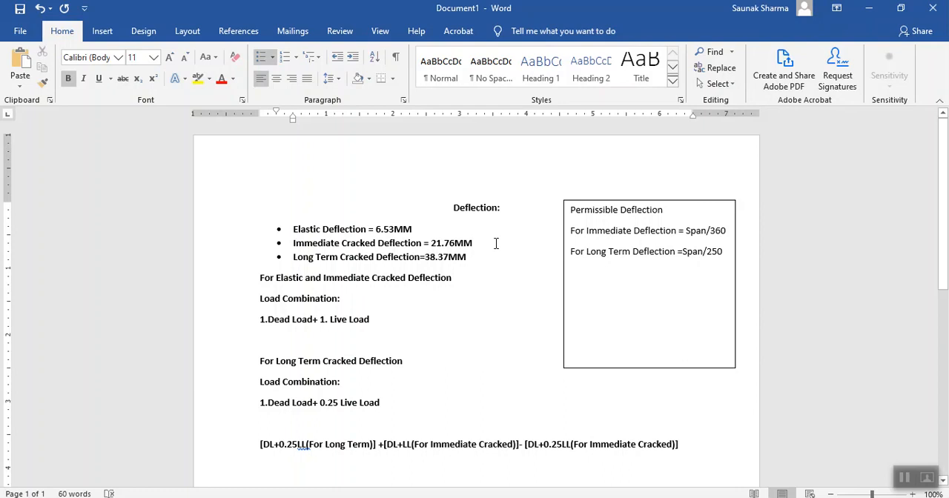
text(>)
text(18)
text(mm)
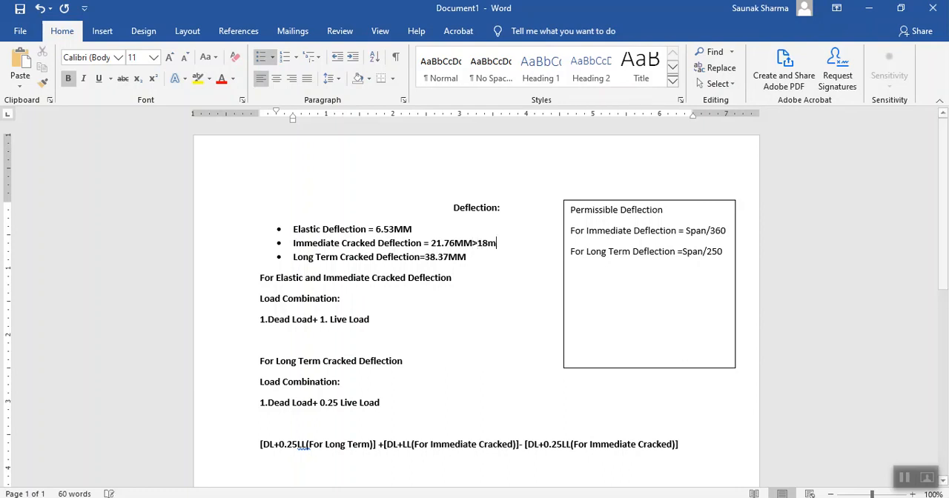
text(>)
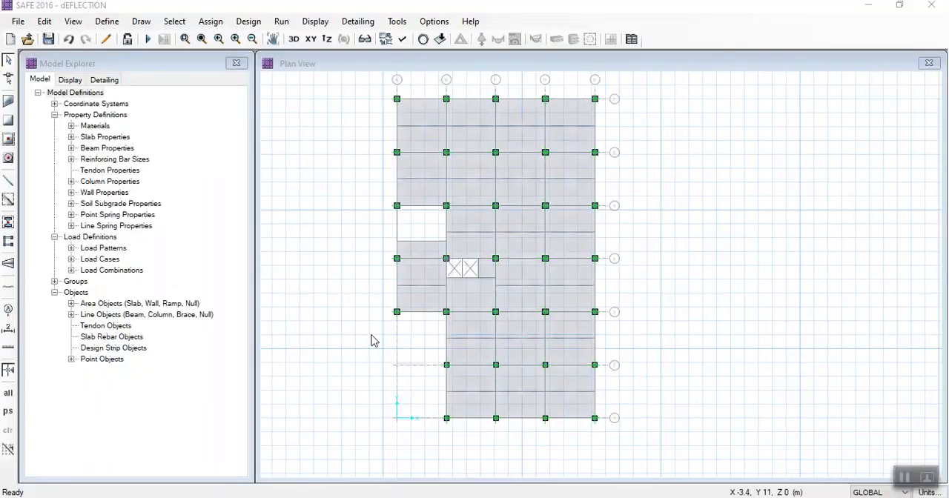
- In SAFE, change slab property S-125 to a thickness of 150 mm and rename it S-150
scroll(423, 275, up, 1)
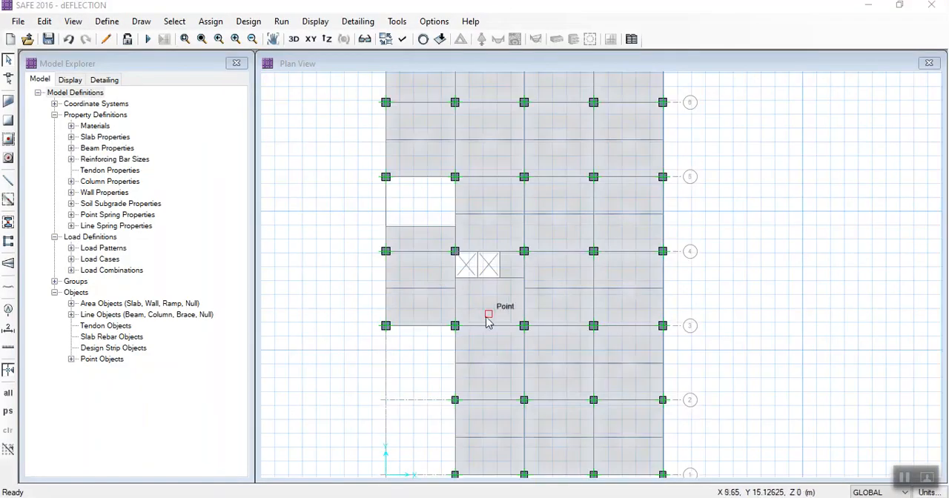
click(309, 132)
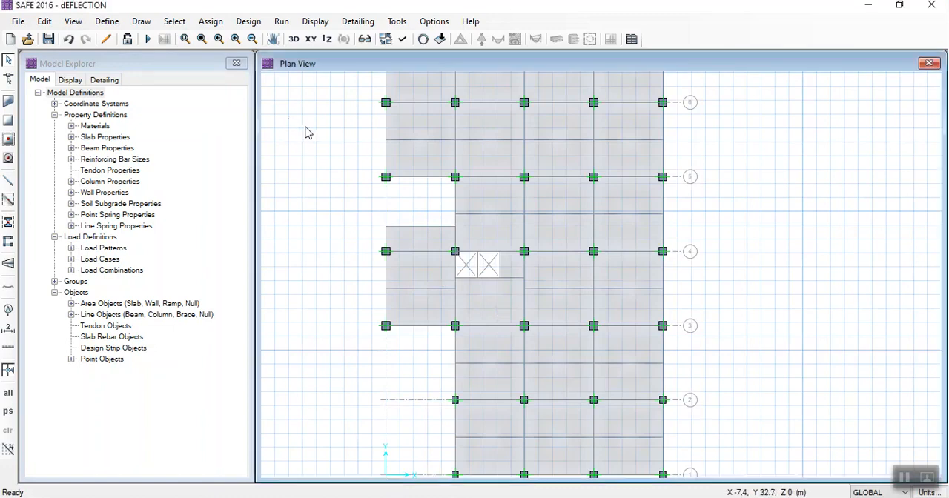
click(107, 21)
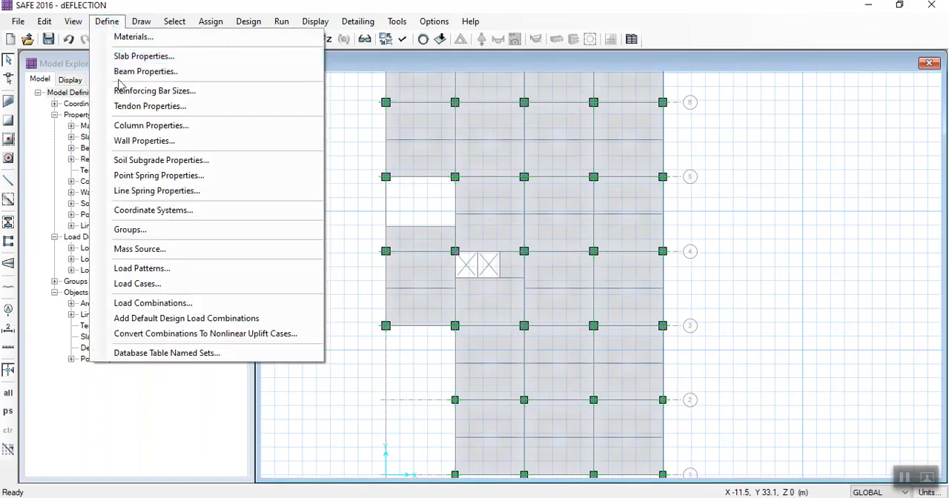
click(138, 57)
click(339, 214)
click(506, 246)
double_click(527, 245)
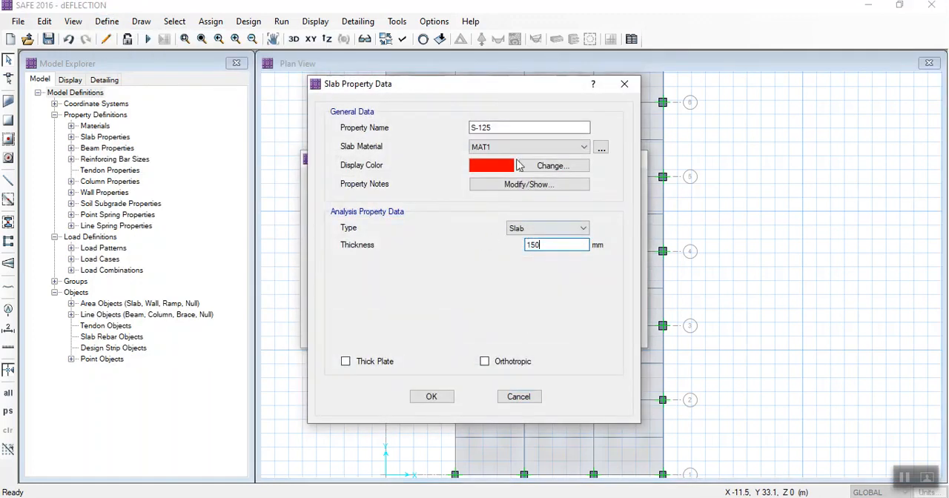
drag(491, 128, 482, 128)
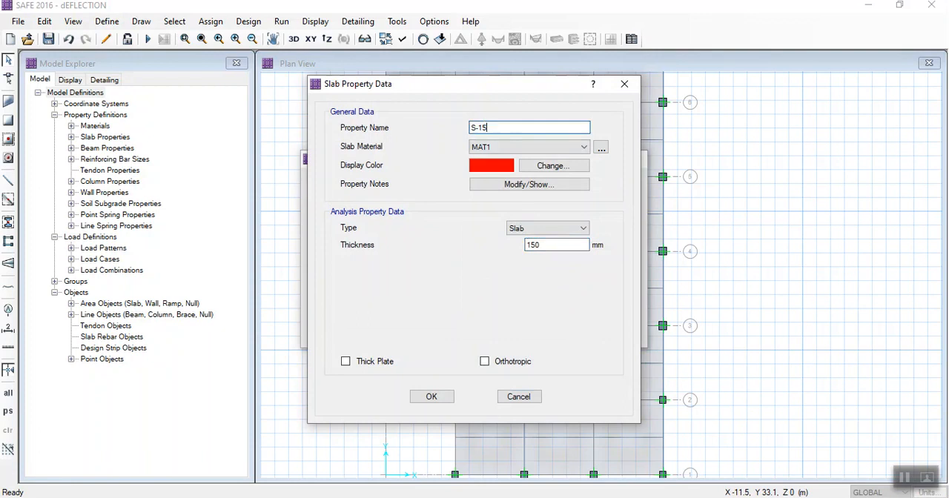
drag(472, 86, 163, 108)
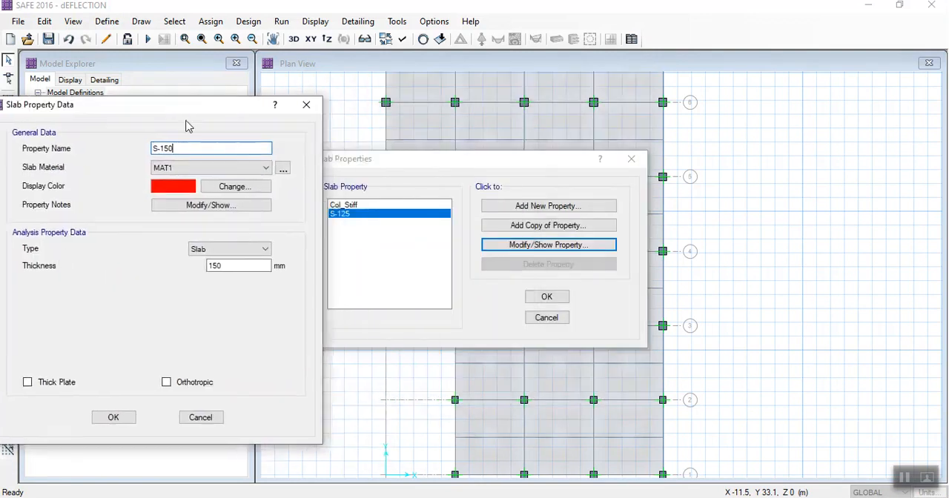
click(114, 418)
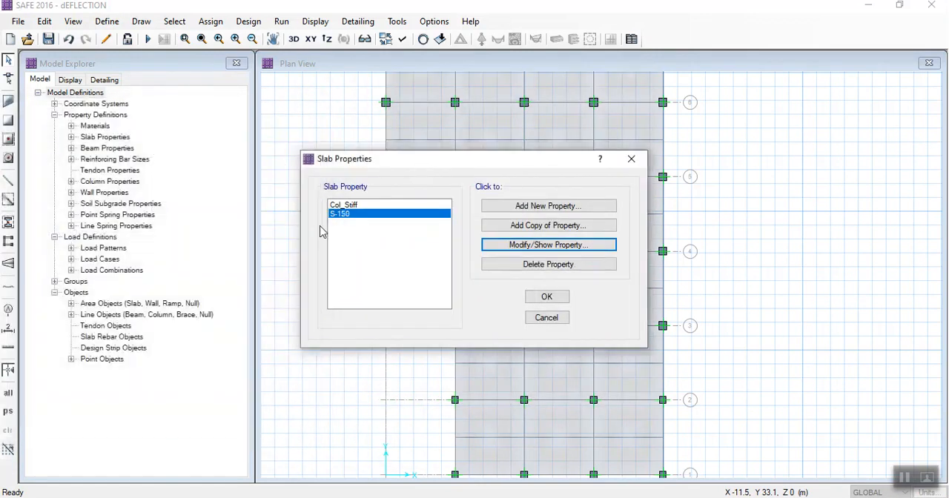
- Add a copy of slab property S-150 named S-175, with its thickness changed to match the name
drag(376, 169, 122, 180)
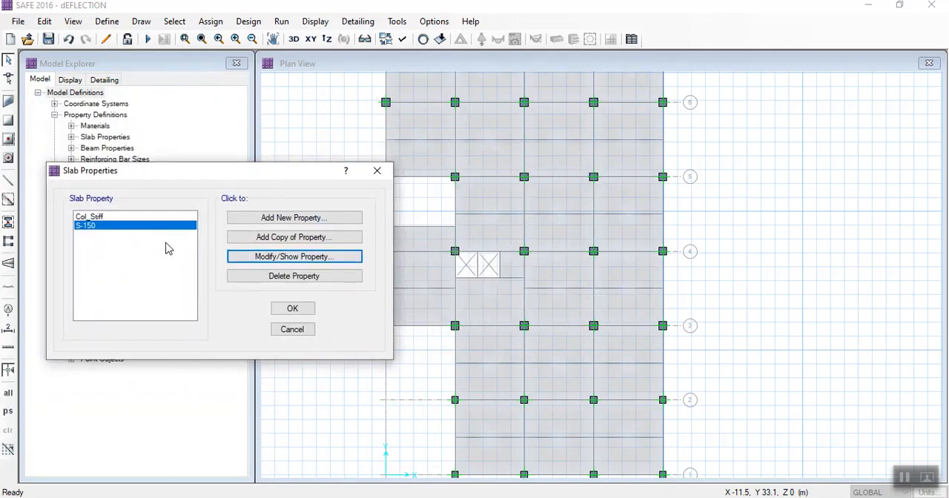
click(269, 236)
drag(495, 127, 476, 127)
text(-175)
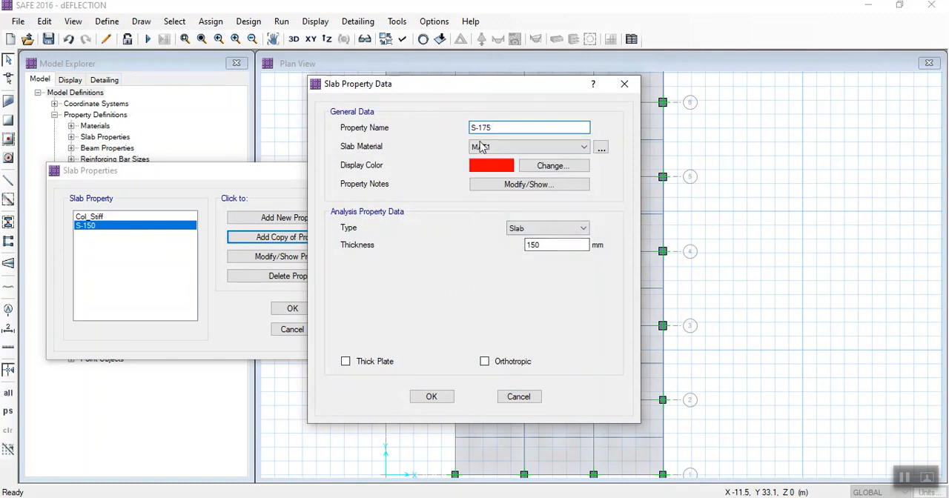
drag(468, 90, 240, 78)
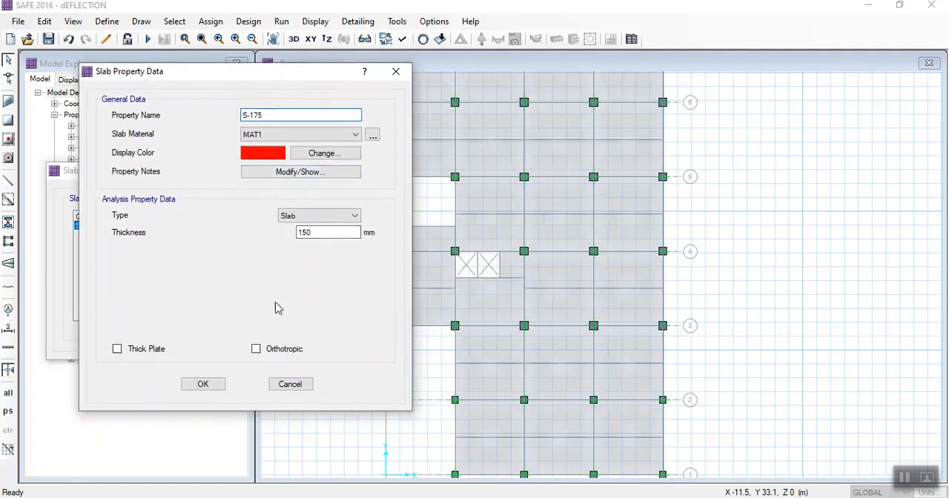
drag(314, 233, 304, 231)
click(192, 386)
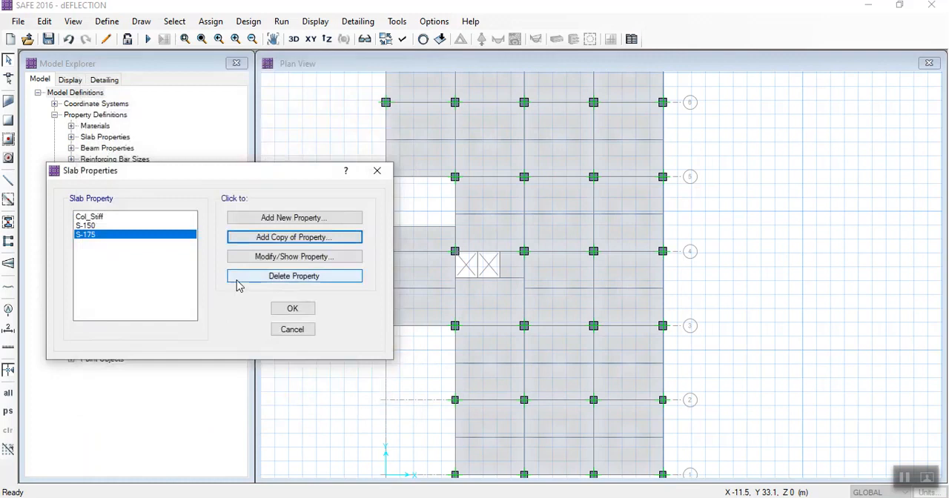
click(292, 310)
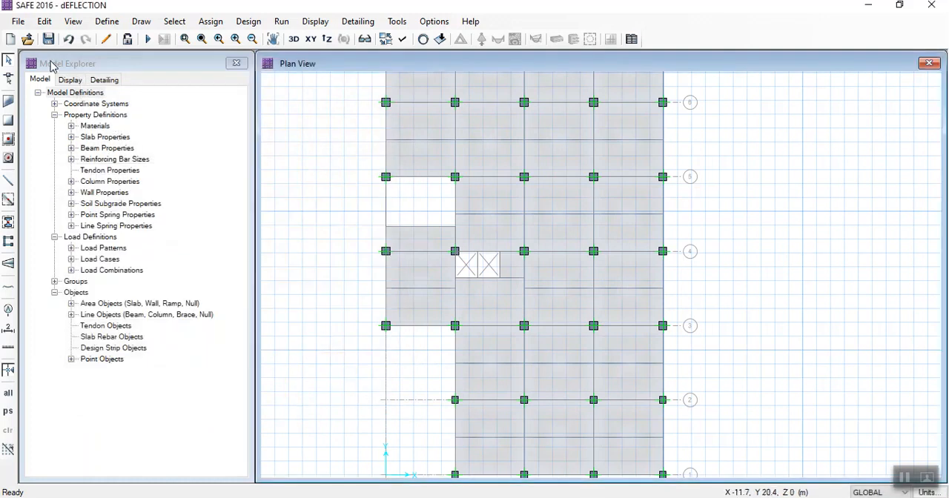
- Draw an SB-230X400 beam from mid-span of the grid 3 beam up to the beam along the two openings' lower edge
click(9, 184)
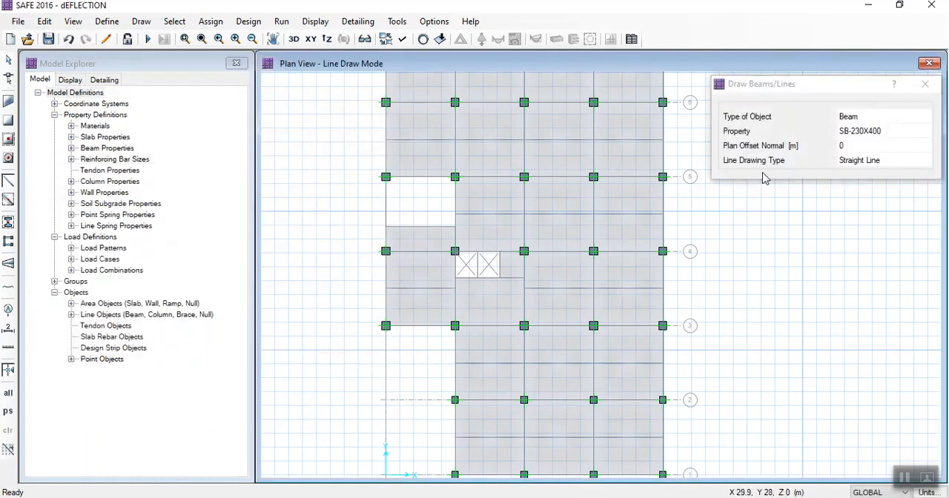
click(490, 327)
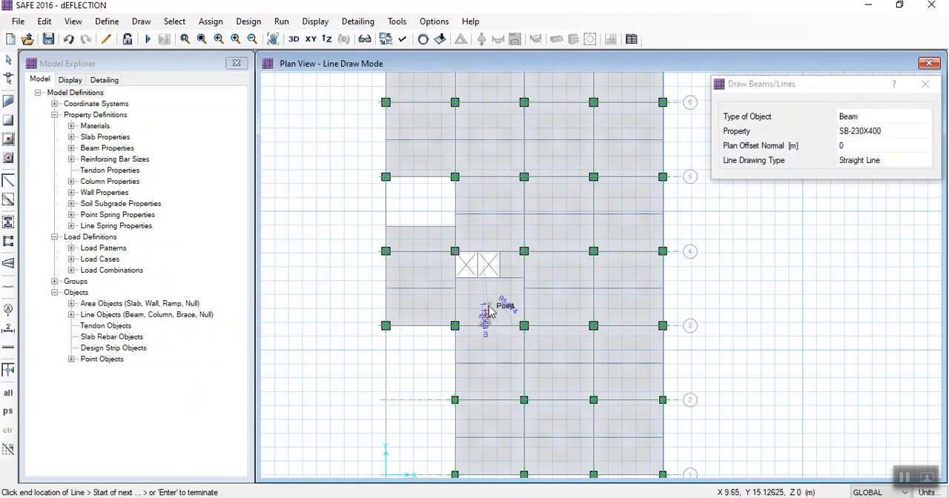
scroll(489, 279, up, 1)
scroll(490, 280, up, 1)
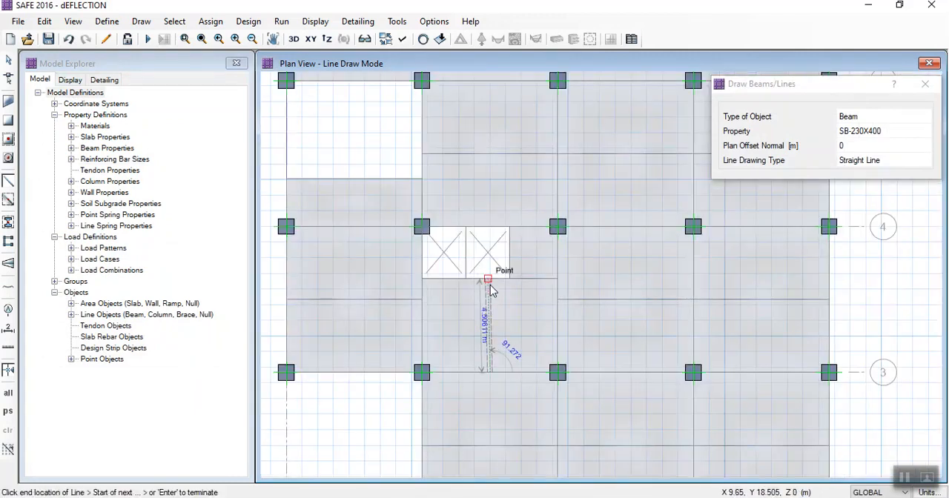
click(489, 280)
scroll(492, 279, up, 1)
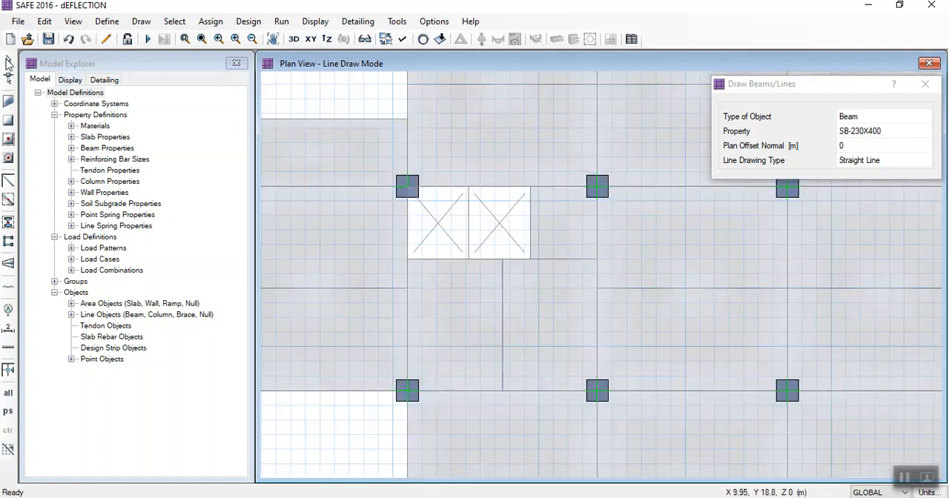
click(8, 62)
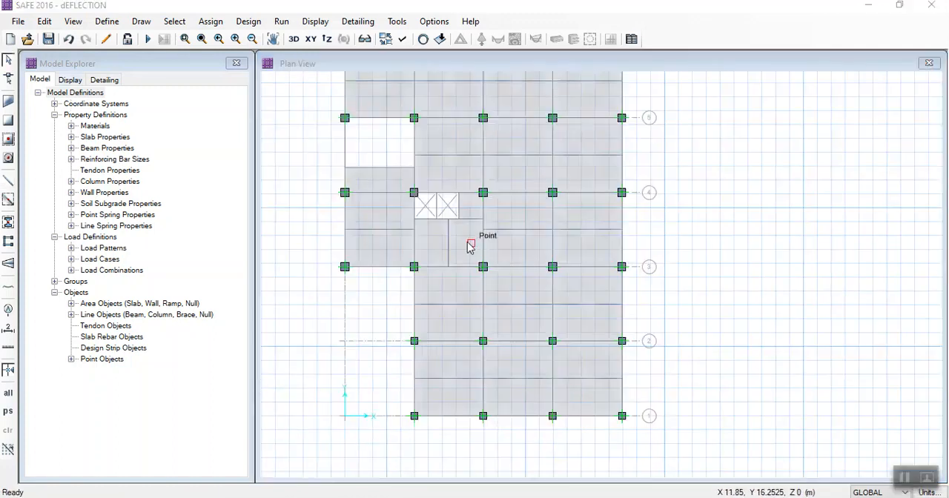
- Assign slab property S-175 to the slab panel directly below the two openings
scroll(465, 245, up, 3)
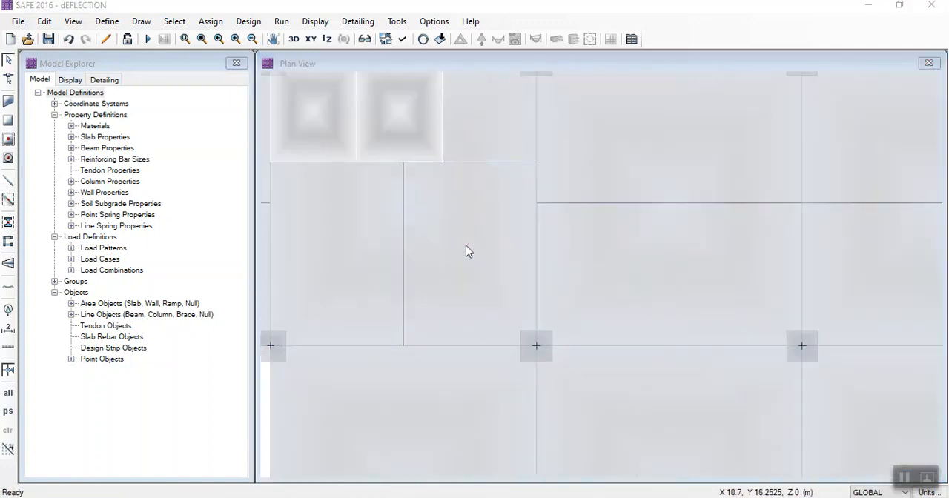
click(469, 252)
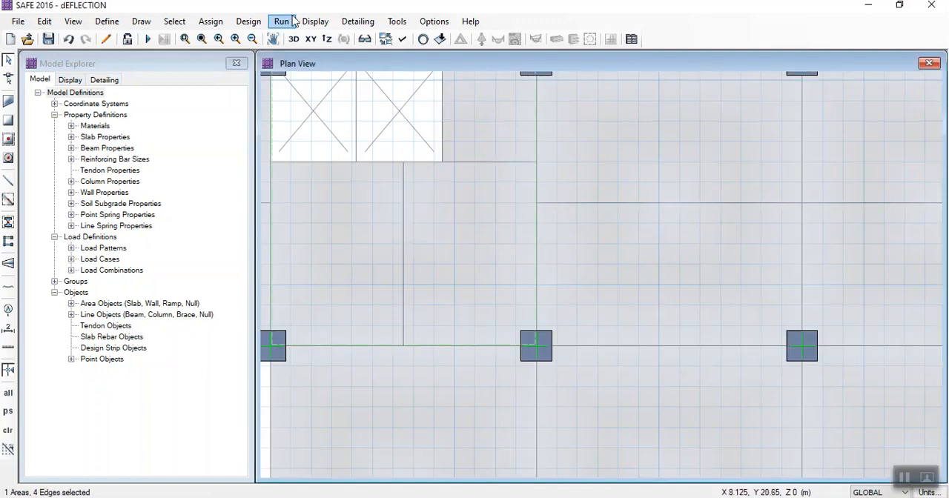
click(212, 21)
mouse_move(318, 38)
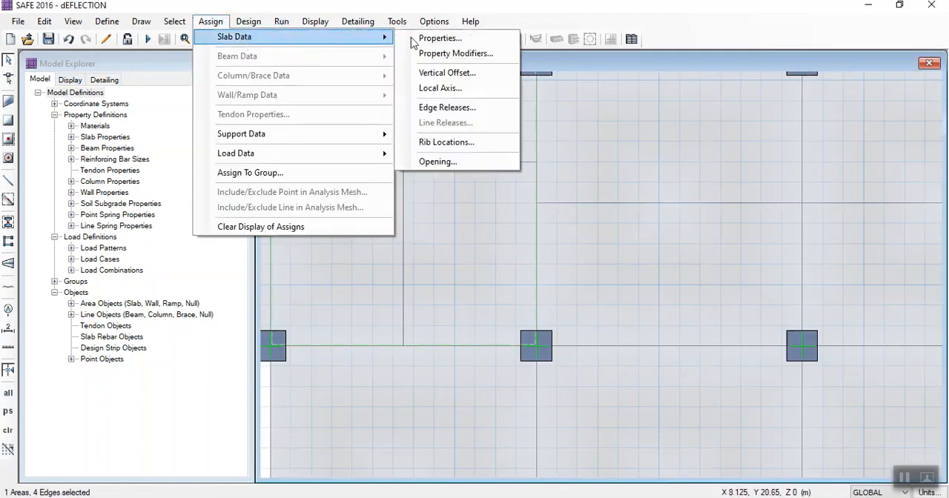
click(441, 38)
click(375, 231)
click(546, 297)
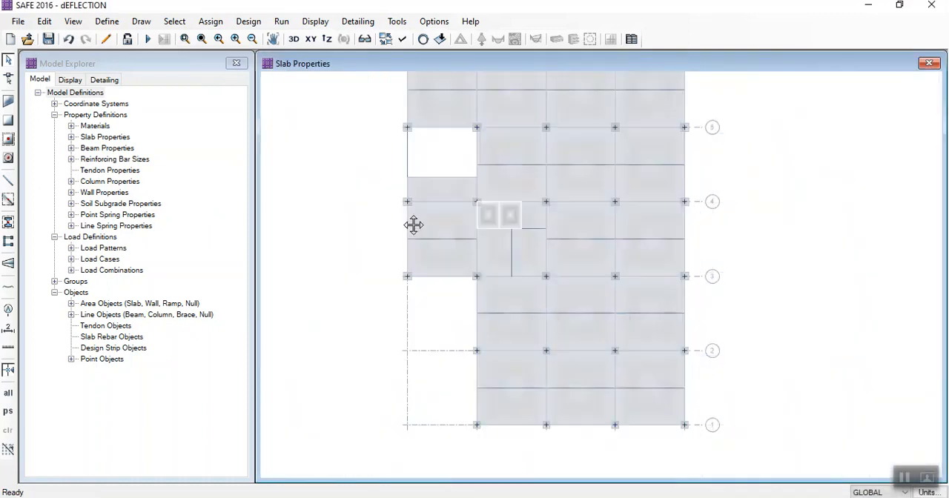
- Run the analysis of the modified slab and display the Long Term Deflection contours
middle_drag(413, 225, 401, 326)
scroll(396, 280, down, 1)
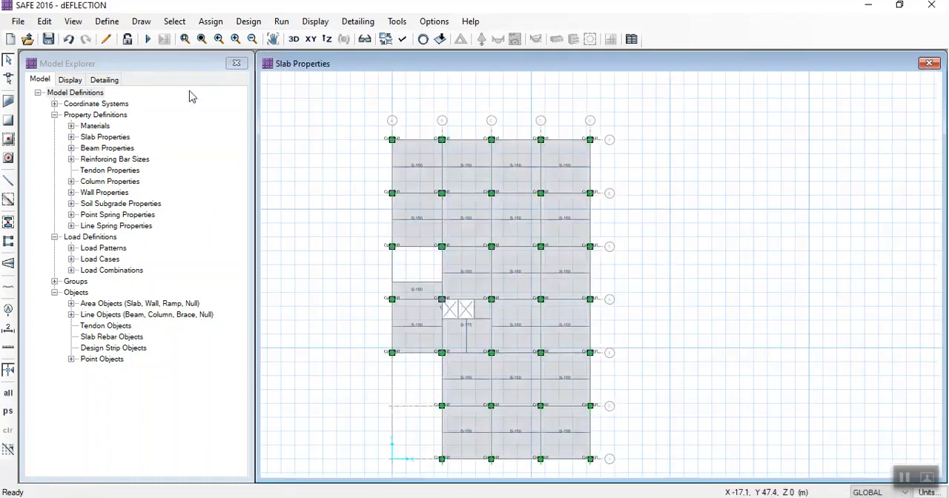
click(148, 40)
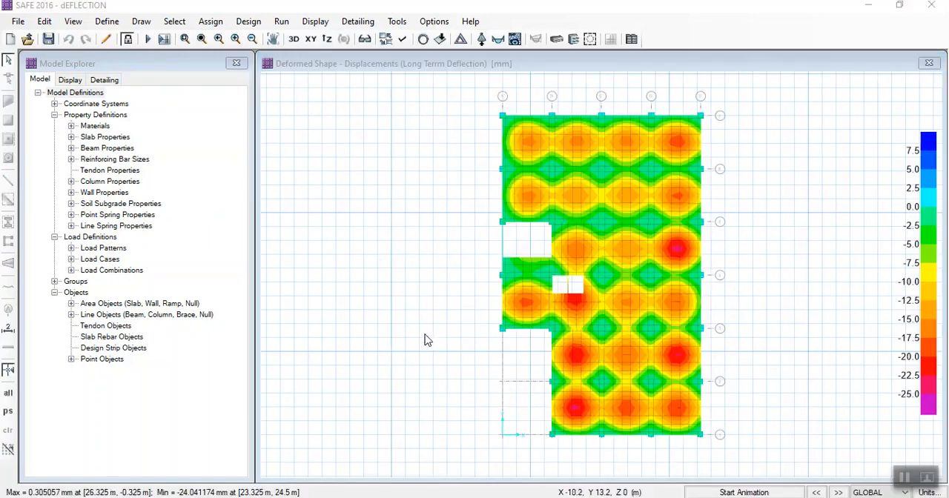
click(401, 311)
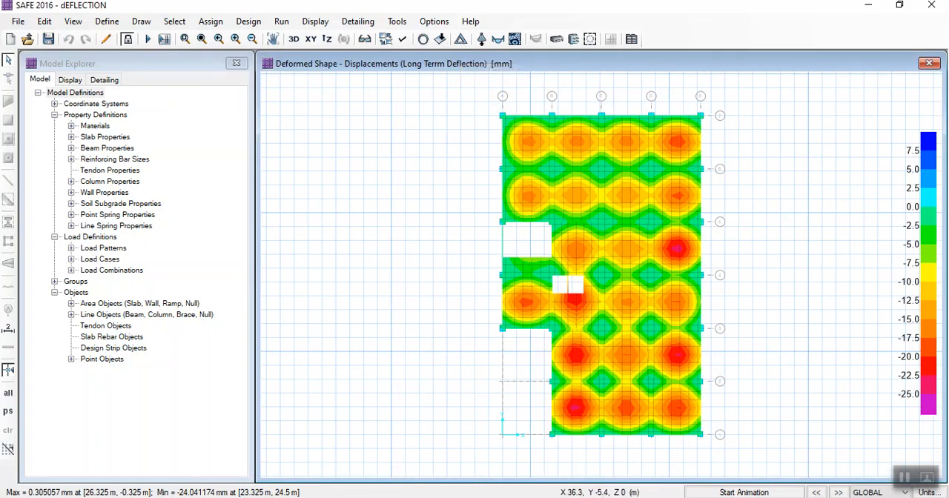
click(905, 478)
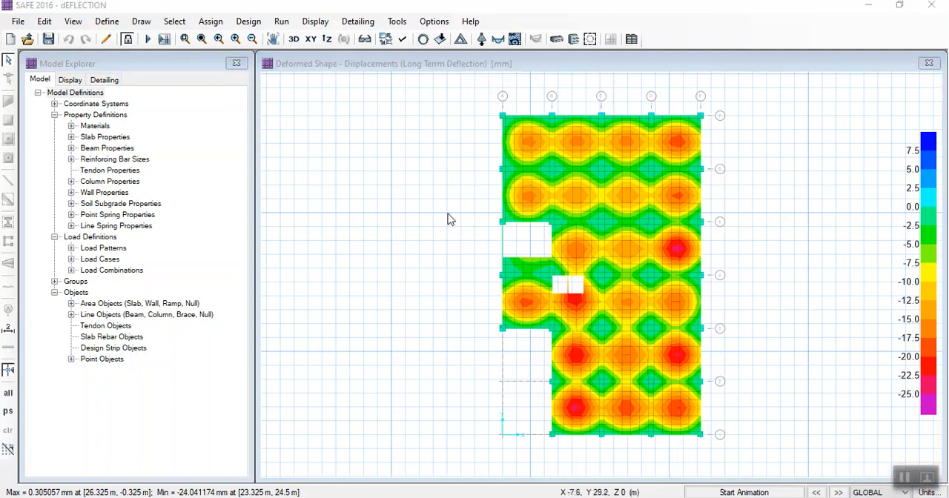
- Display the deformed shape contours for the Immediate Crack load case, keeping the settings dialog open
click(411, 170)
click(460, 40)
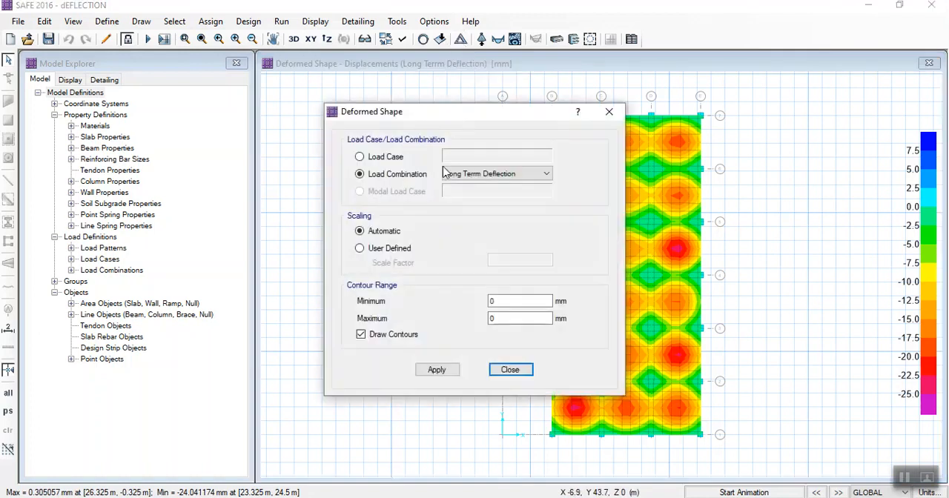
click(390, 157)
click(460, 156)
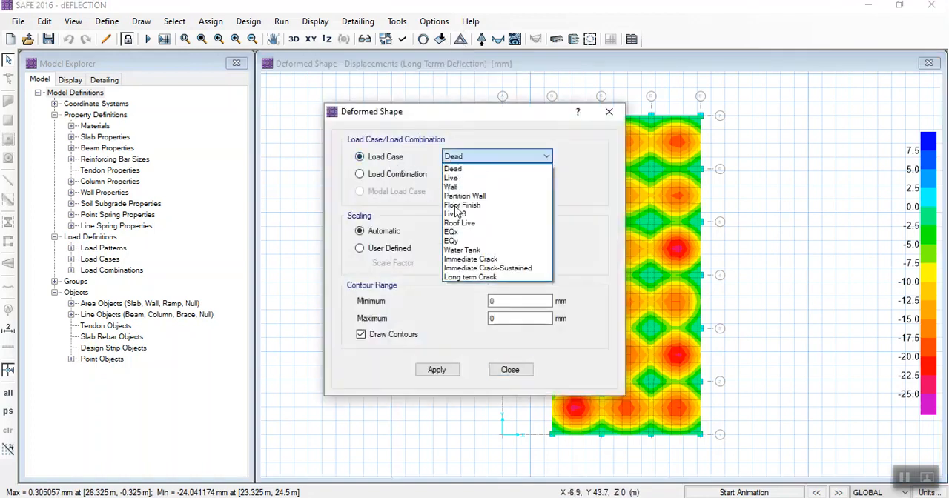
click(460, 260)
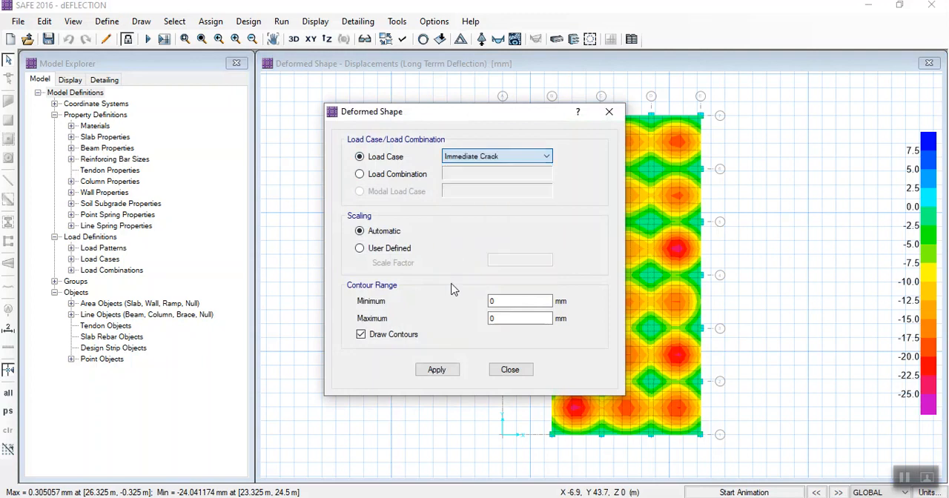
click(436, 370)
drag(434, 118, 388, 102)
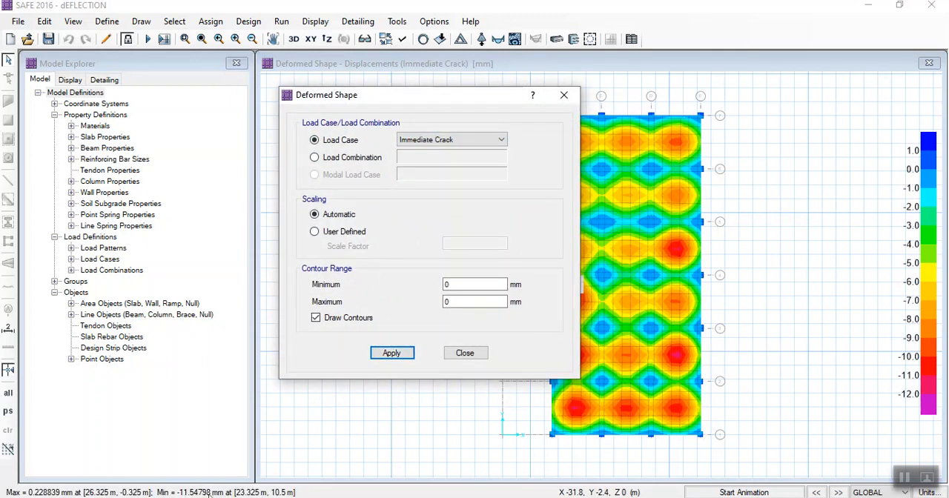
- In the Word notes, clear the immediate and long term cracked deflection values and enter 11.54 for the immediate one
click(501, 454)
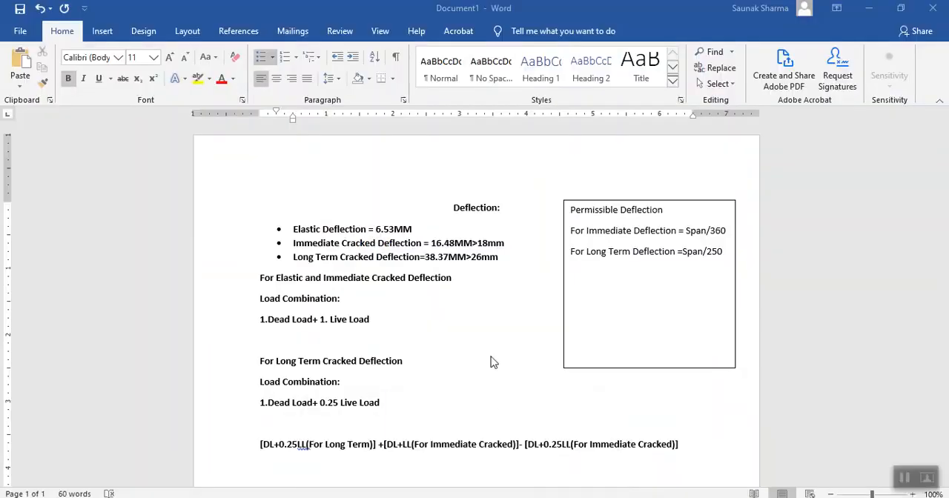
double_click(455, 242)
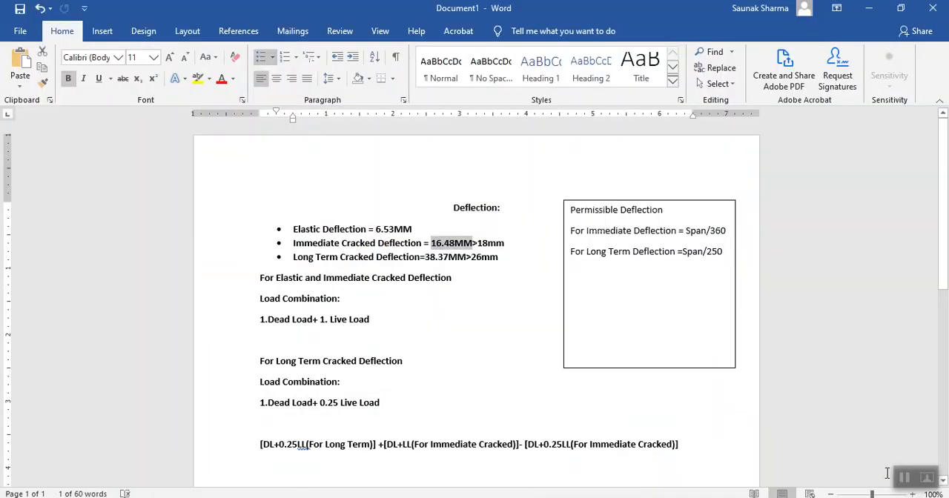
key(ctrl+z)
key(ctrl+z)
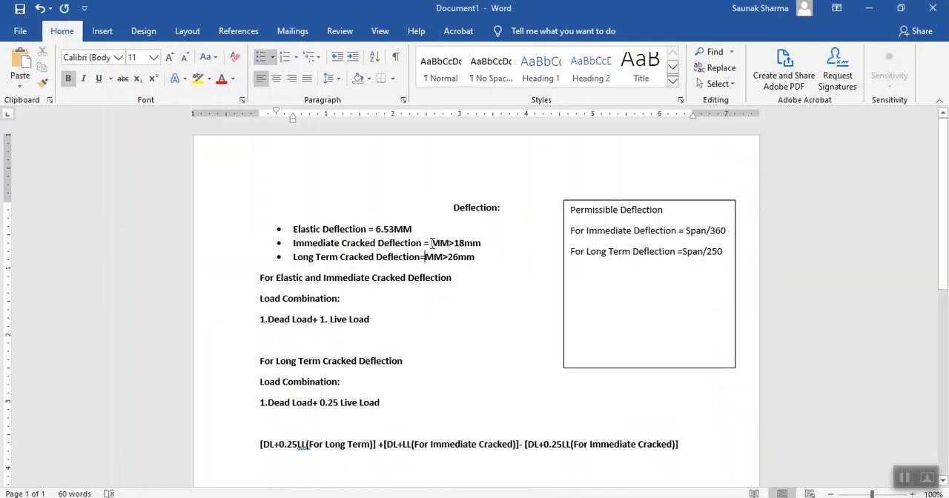
click(432, 243)
text(11.54)
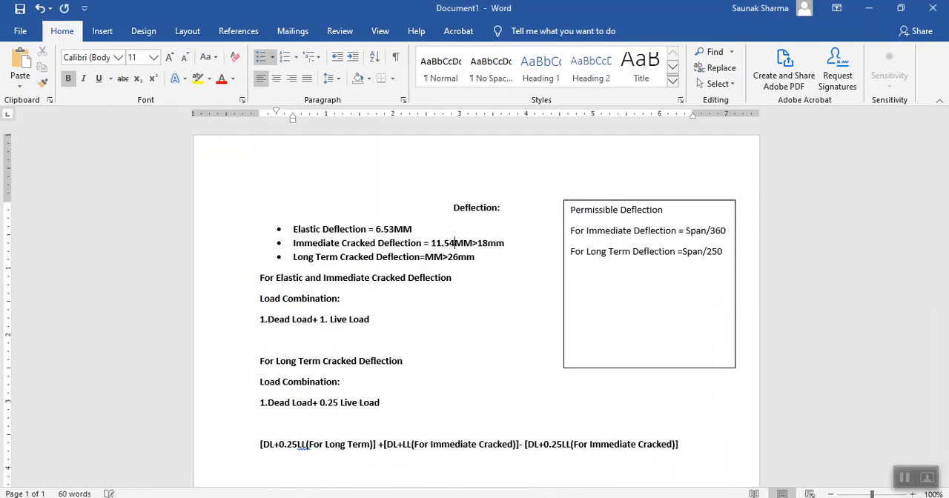
click(491, 321)
- Switch back to SAFE and display the deformed shape contours for the Long Term Deflection load combination
click(351, 497)
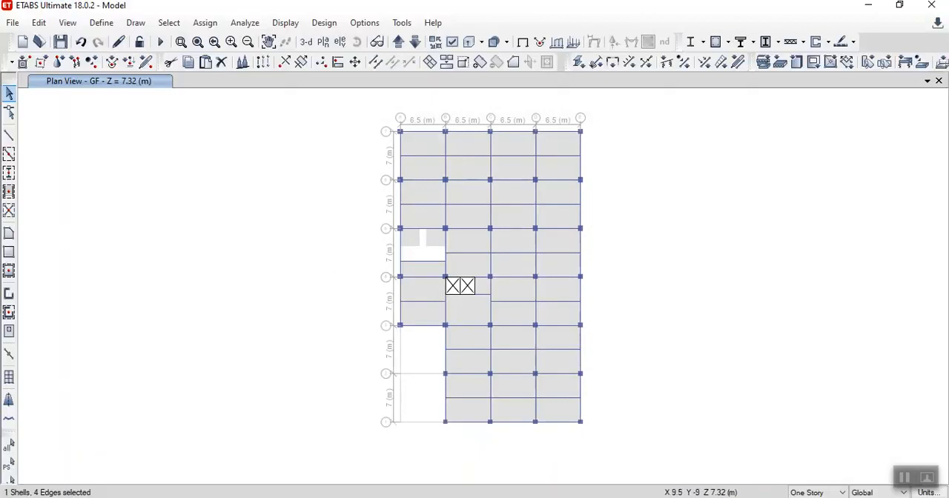
mouse_move(493, 495)
click(418, 456)
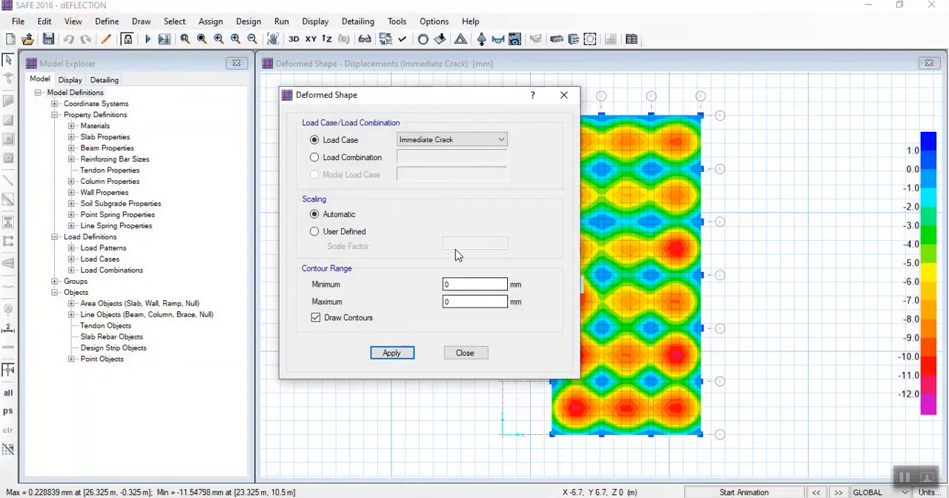
click(420, 139)
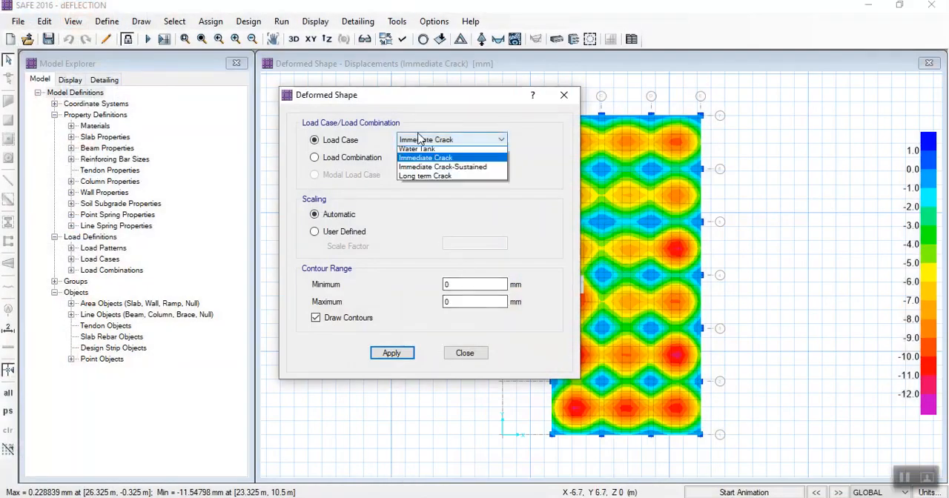
click(447, 350)
click(345, 158)
click(460, 157)
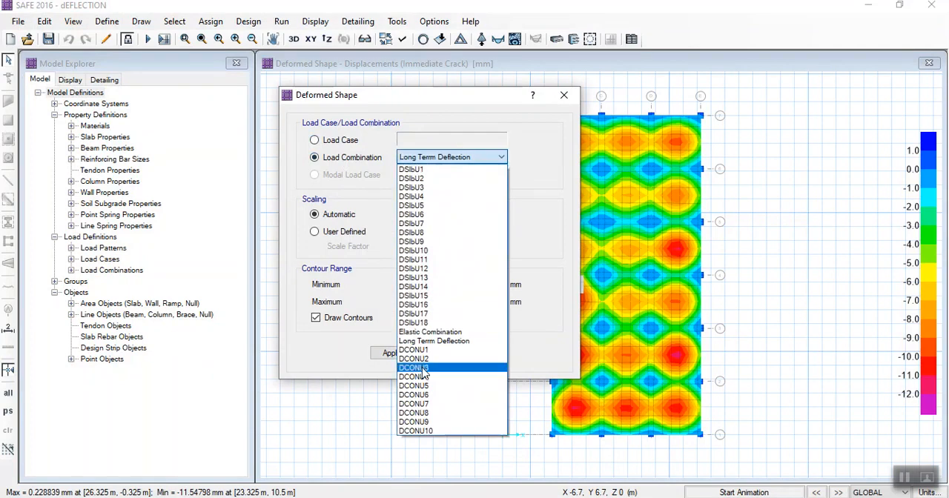
click(416, 341)
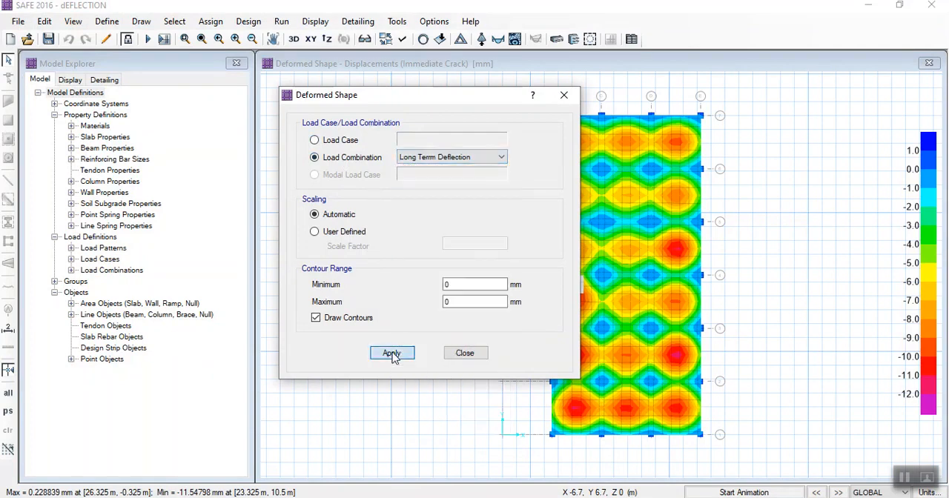
click(393, 355)
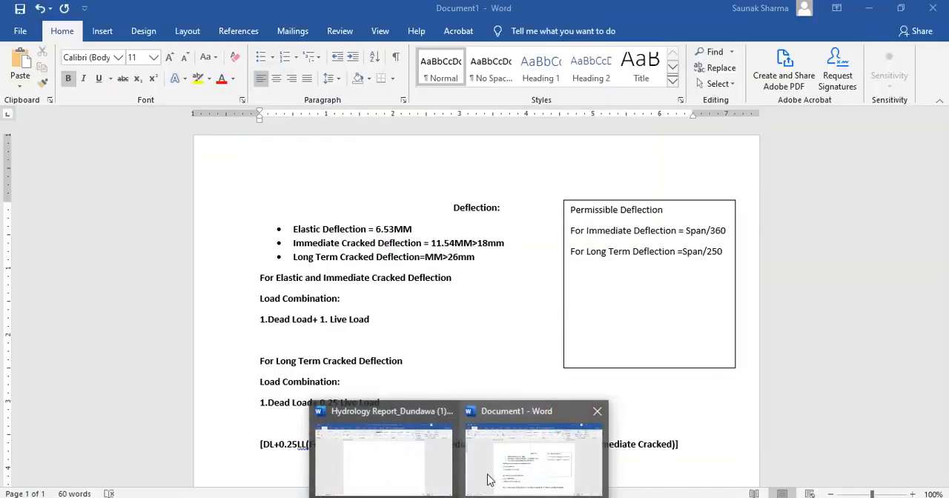
- In the Word notes, enter 24 as the Long Term Cracked Deflection value
click(492, 479)
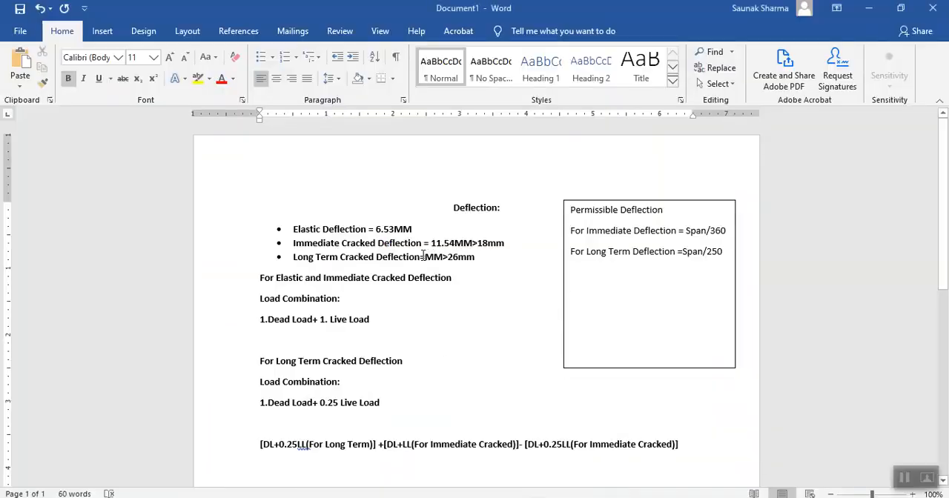
click(423, 256)
text(24)
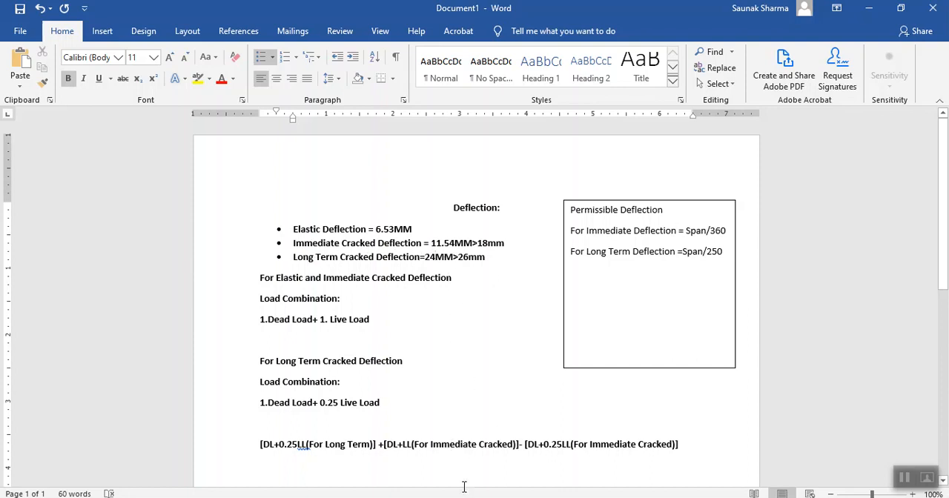
- Back in SAFE, inspect the long-term deflection at the most deflected slab panel and close the Deformed Shape settings
mouse_move(538, 488)
click(415, 456)
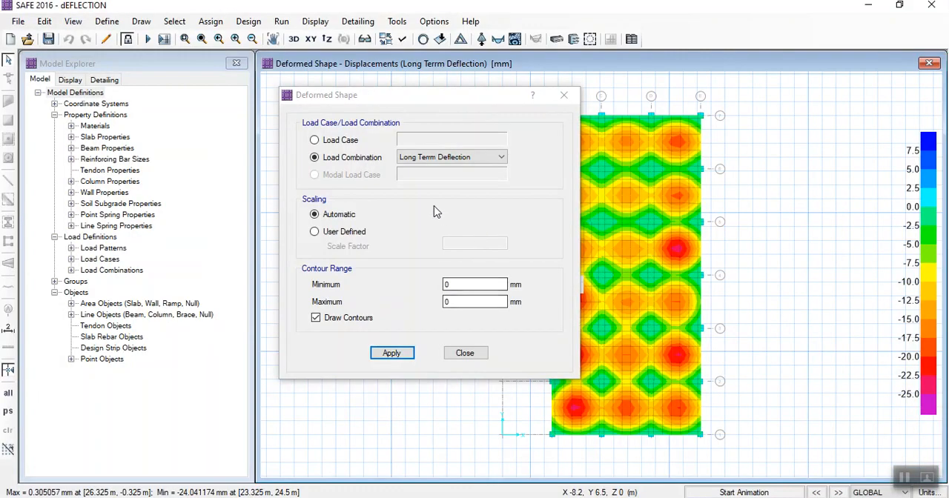
mouse_move(617, 326)
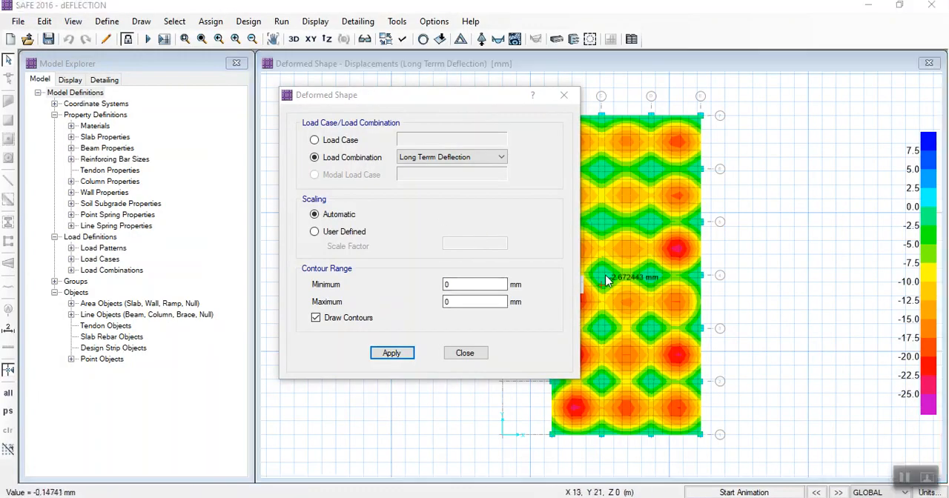
drag(464, 95, 371, 127)
mouse_move(645, 247)
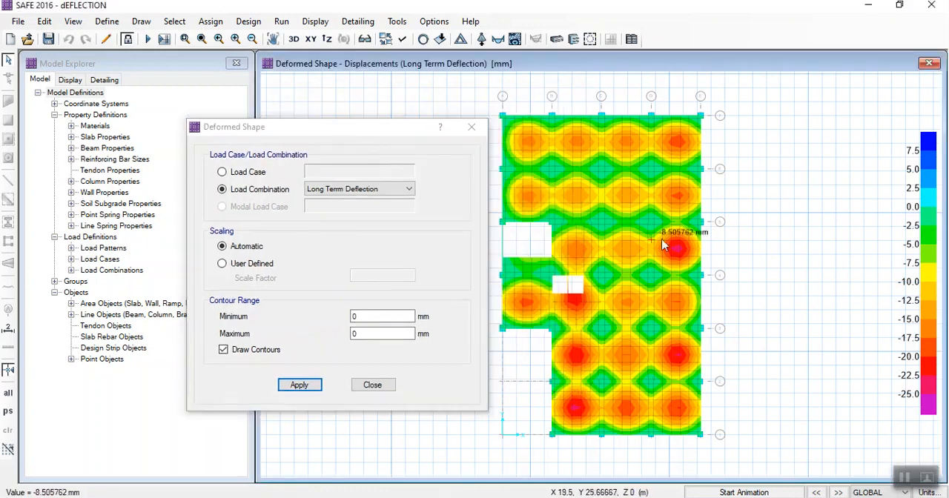
mouse_move(677, 248)
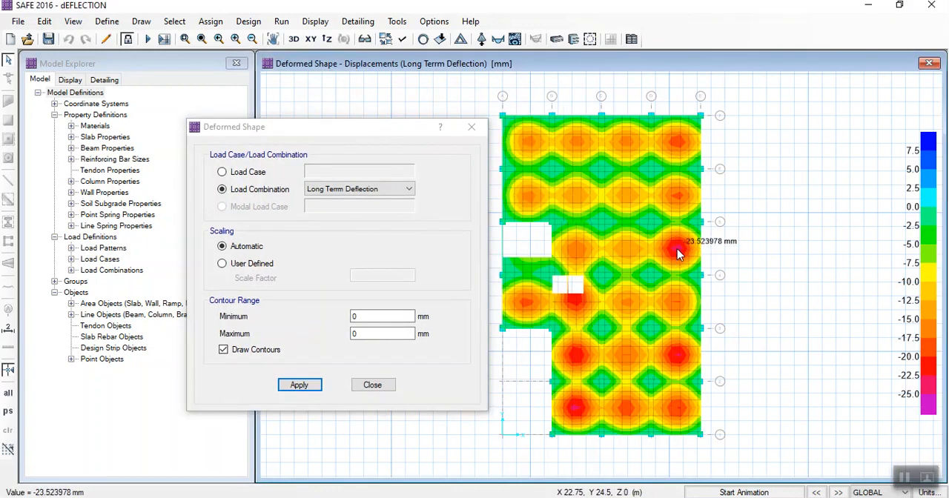
mouse_move(699, 224)
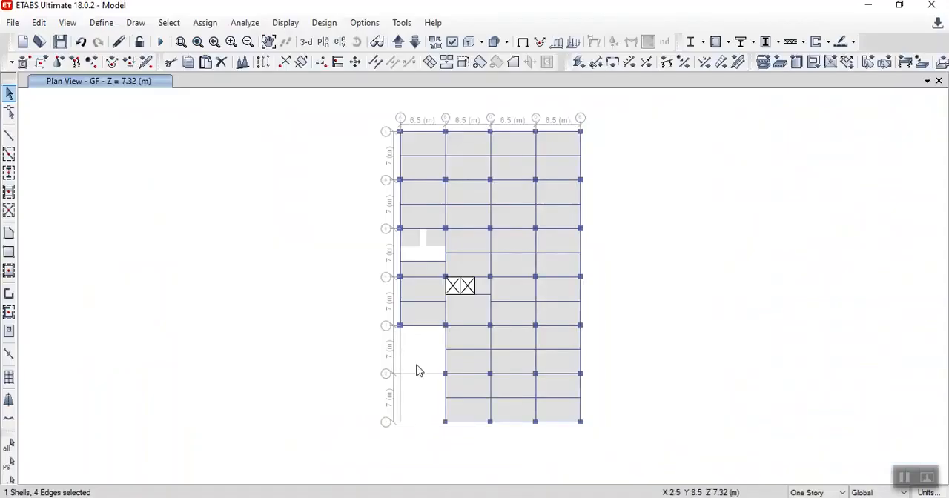
click(868, 6)
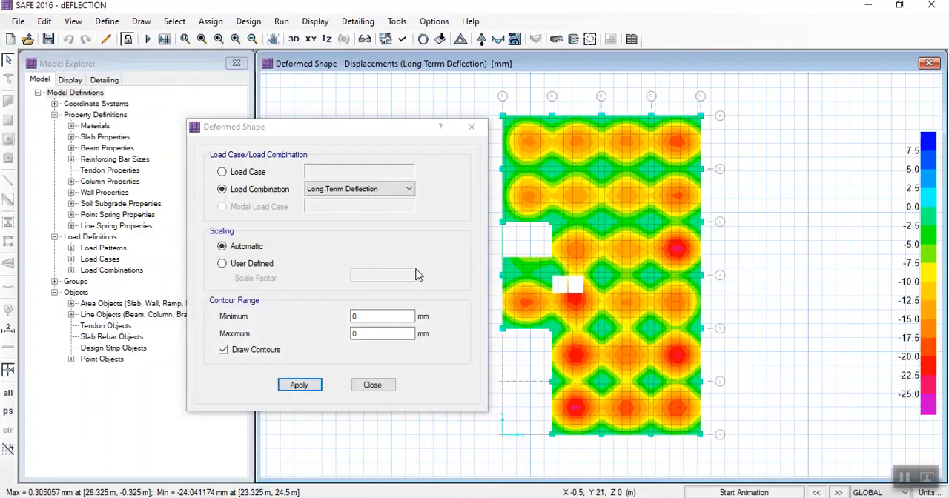
click(372, 385)
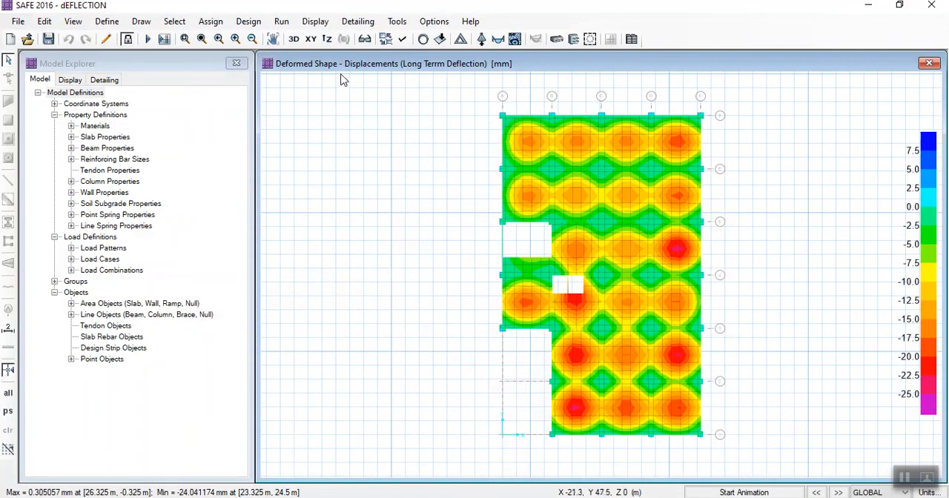
- Review the load cases and scale factors of the DCONU4 combination in the design load combinations
click(258, 23)
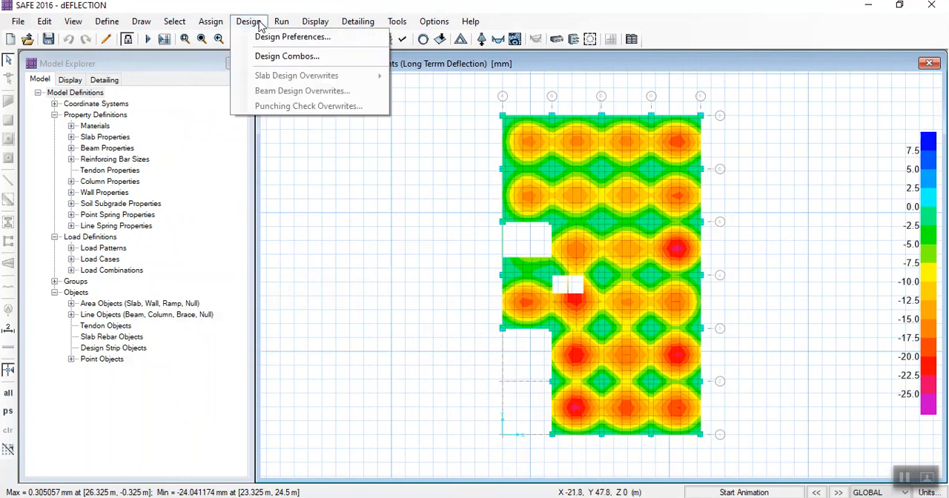
click(259, 57)
scroll(553, 267, down, 2)
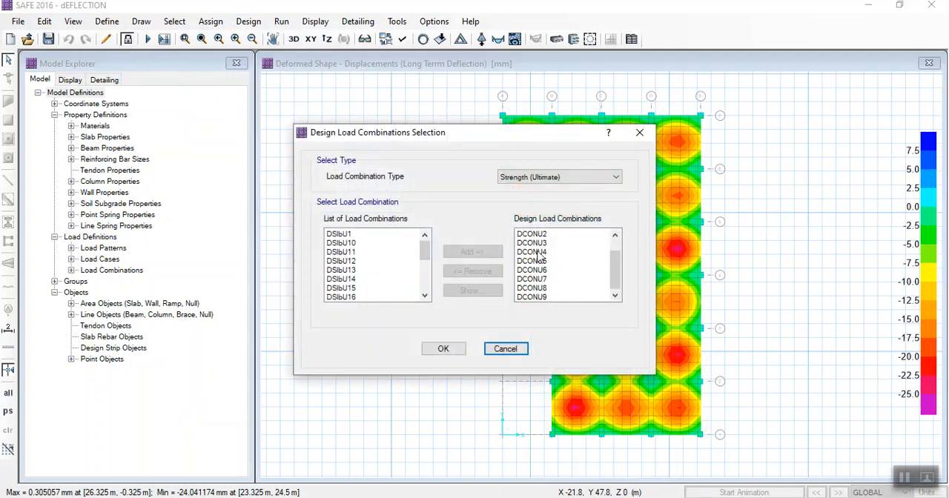
click(538, 253)
click(473, 290)
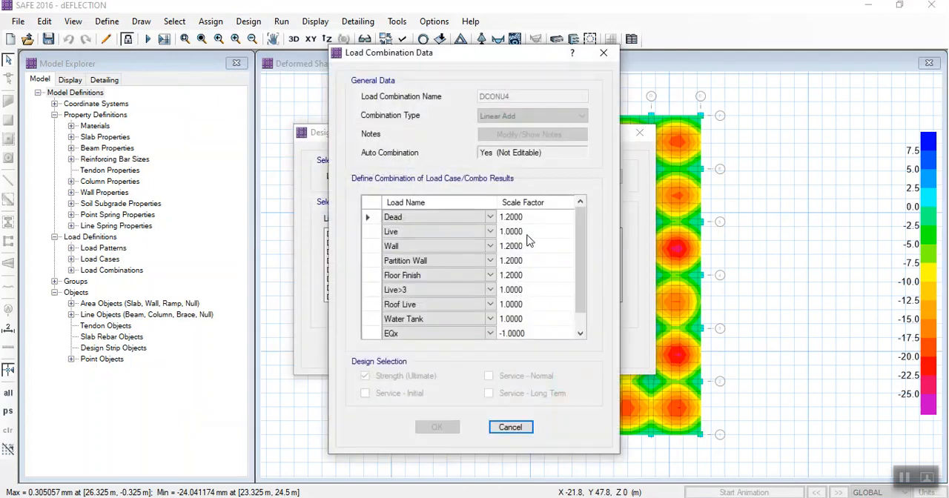
scroll(517, 266, down, 2)
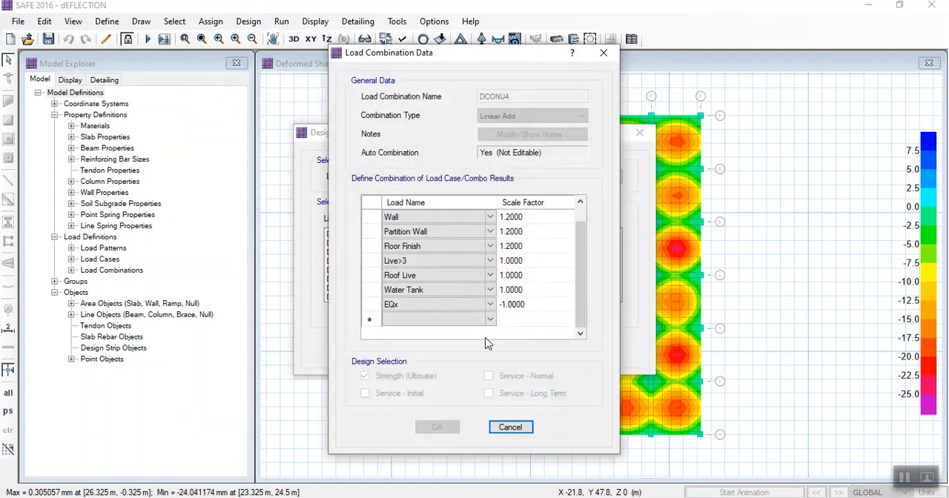
scroll(493, 311, up, 2)
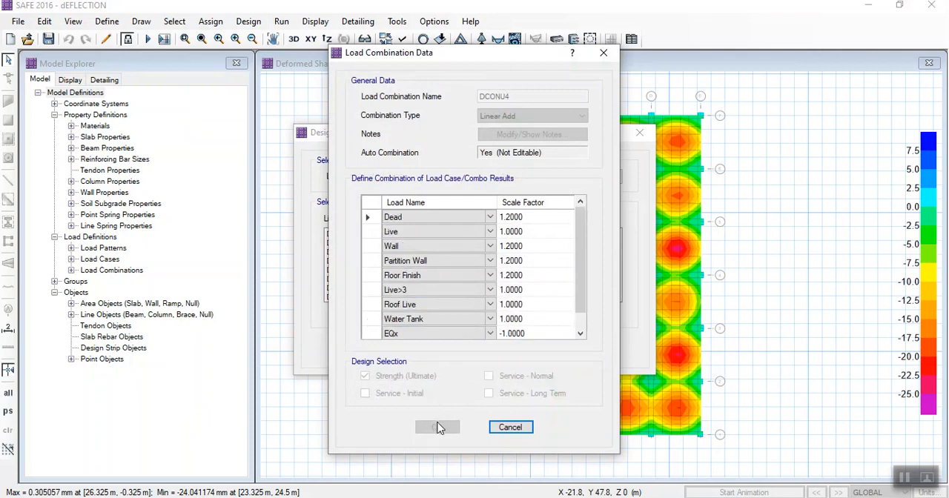
click(510, 427)
- Replace the DCONU combinations with the DSlbU combinations for Strength (Ultimate) design, accept deletion of the design results, and rerun the analysis
drag(536, 239, 541, 337)
click(472, 271)
scroll(361, 274, down, 5)
scroll(356, 269, up, 2)
drag(347, 252, 342, 375)
drag(357, 300, 361, 280)
scroll(576, 276, down, 2)
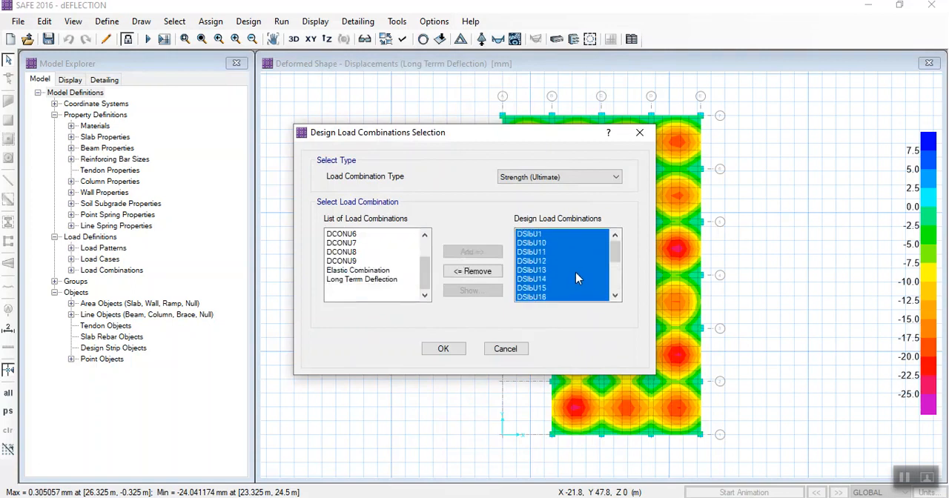
click(444, 352)
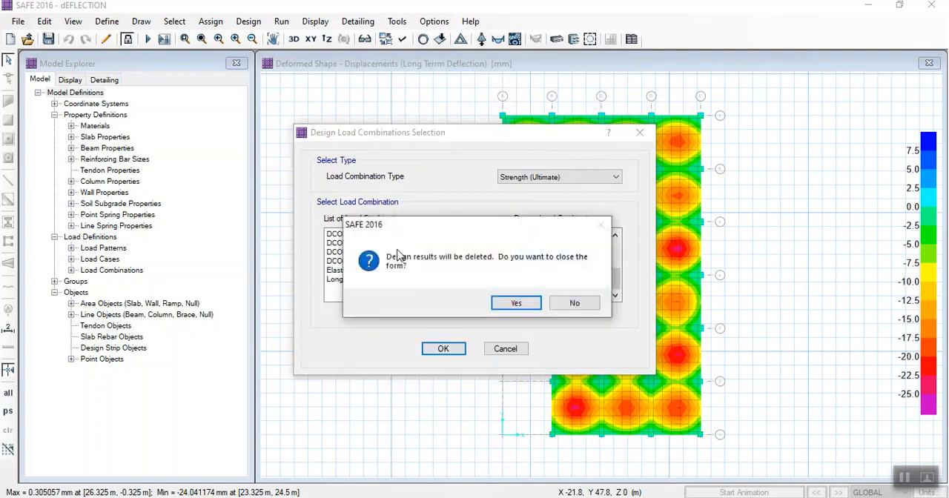
click(501, 303)
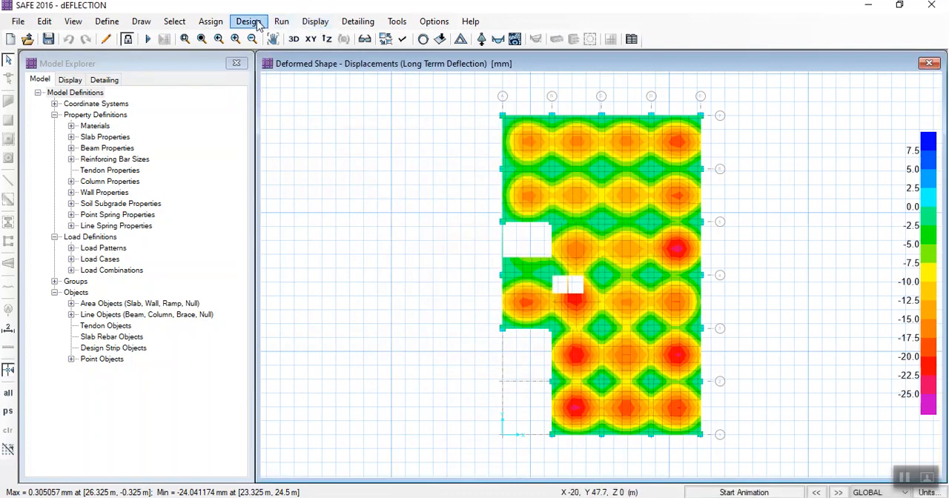
click(147, 40)
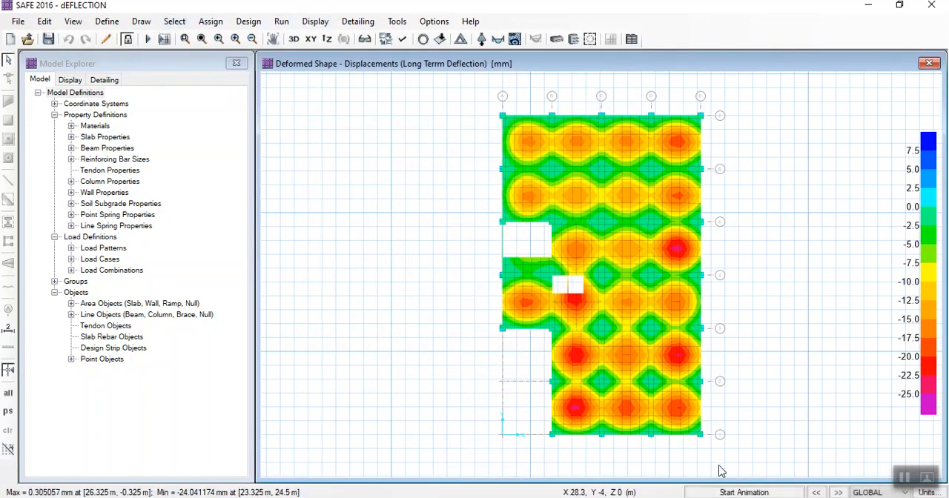
click(900, 476)
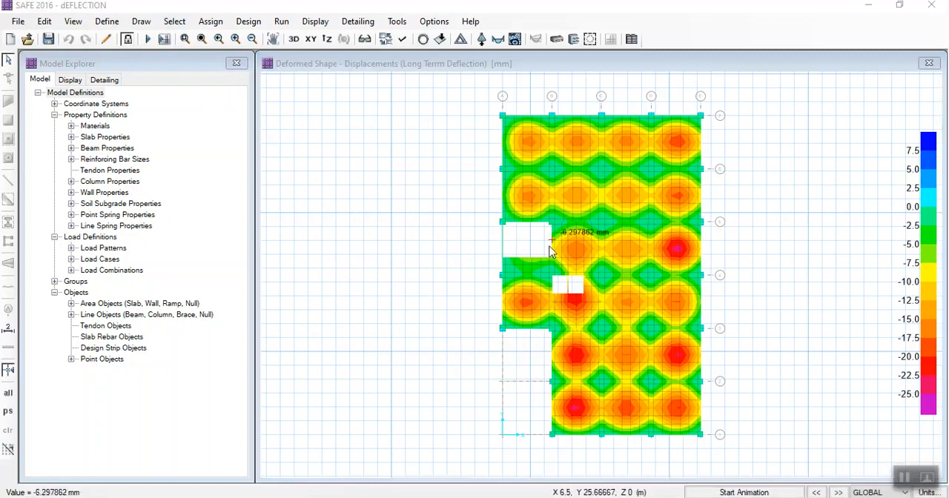
- Set the design code to IS 456-2000 in the design preferences
click(249, 22)
click(289, 35)
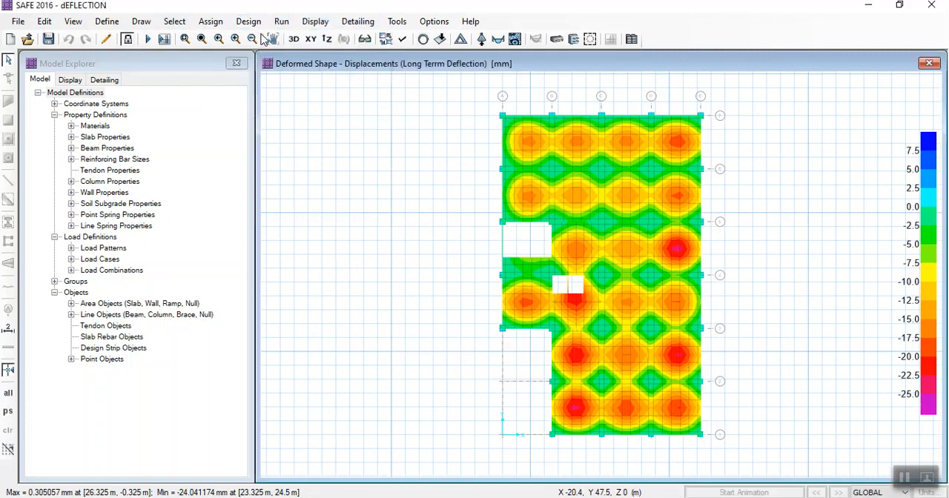
click(541, 117)
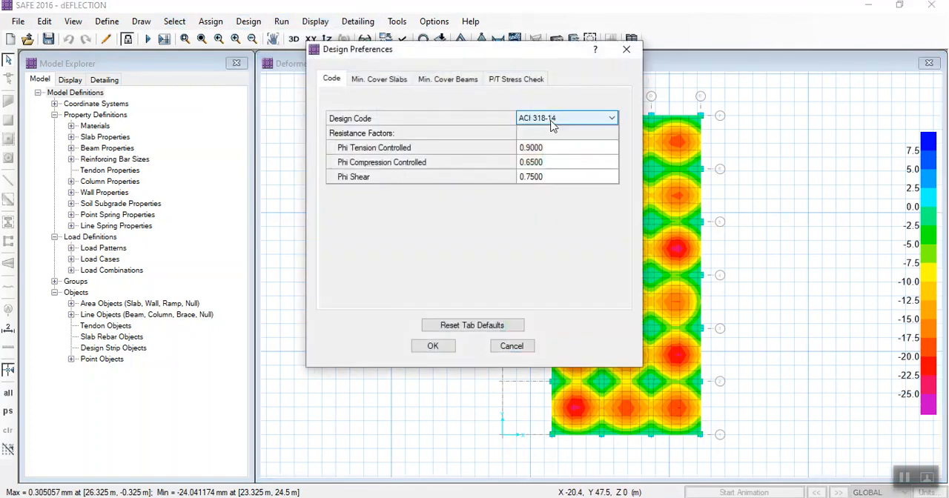
click(551, 121)
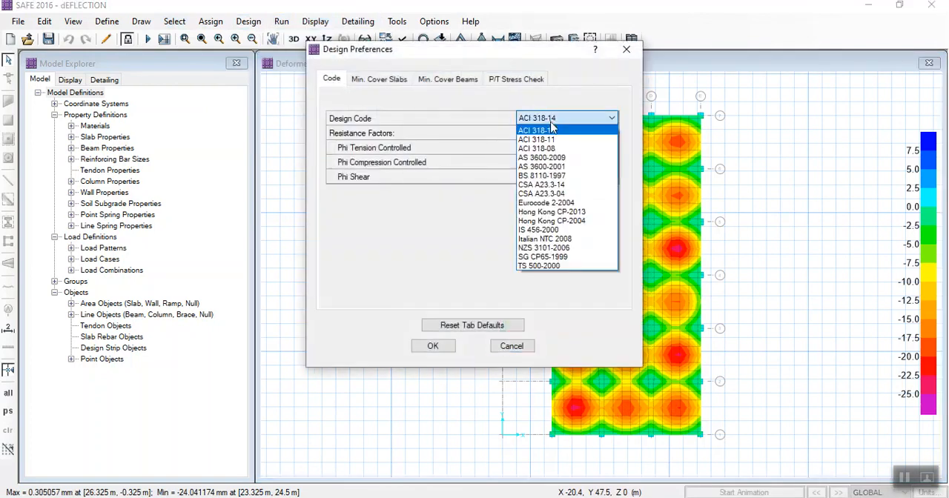
click(540, 230)
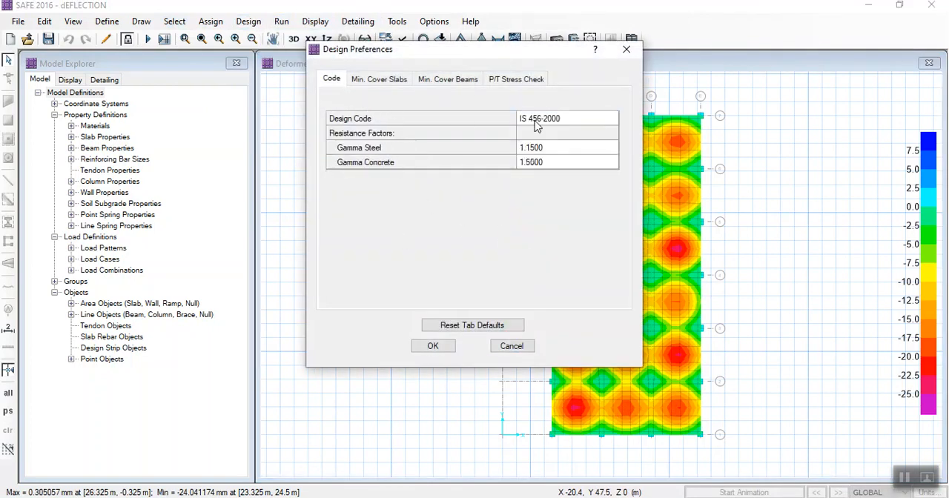
- Review the minimum cover settings for slabs and beams, accept the design preferences, and rerun the analysis
click(383, 79)
click(528, 134)
click(550, 134)
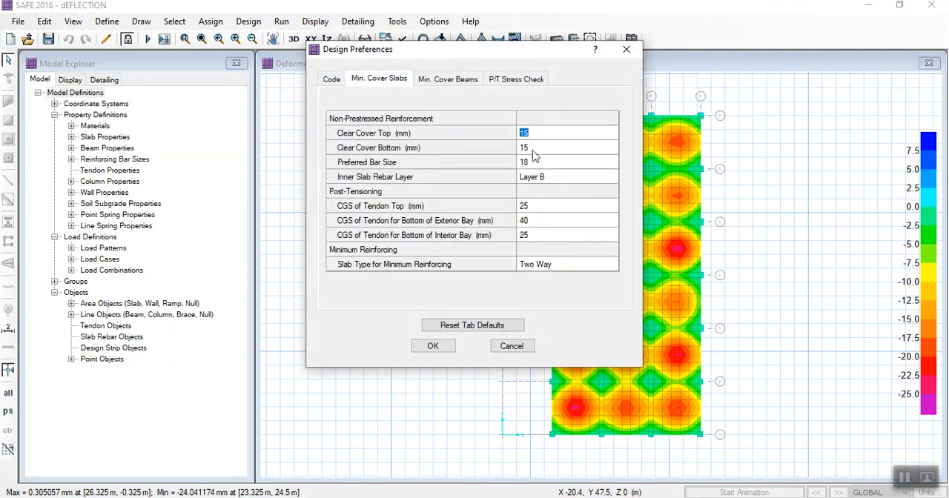
click(447, 80)
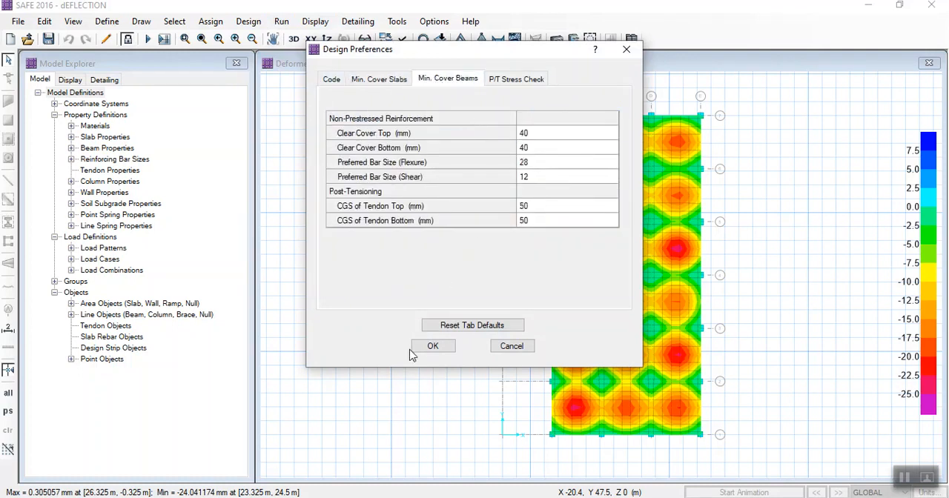
click(433, 346)
click(504, 306)
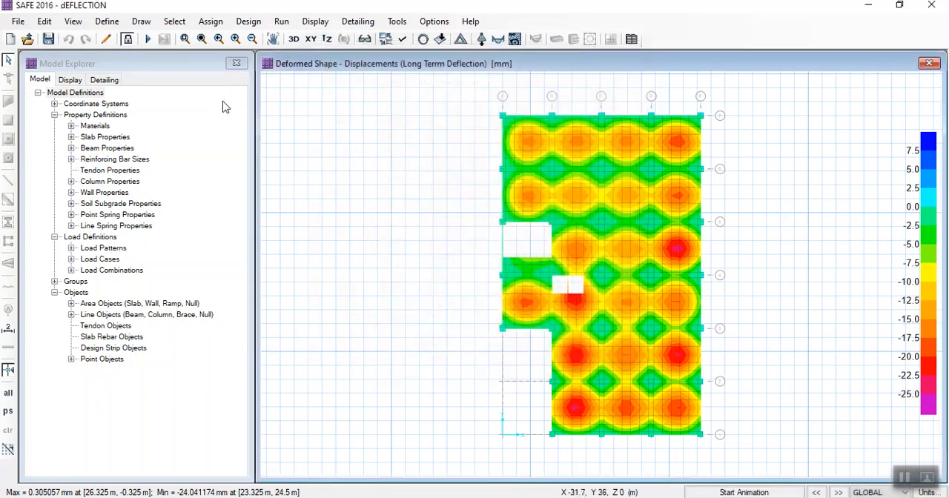
click(148, 40)
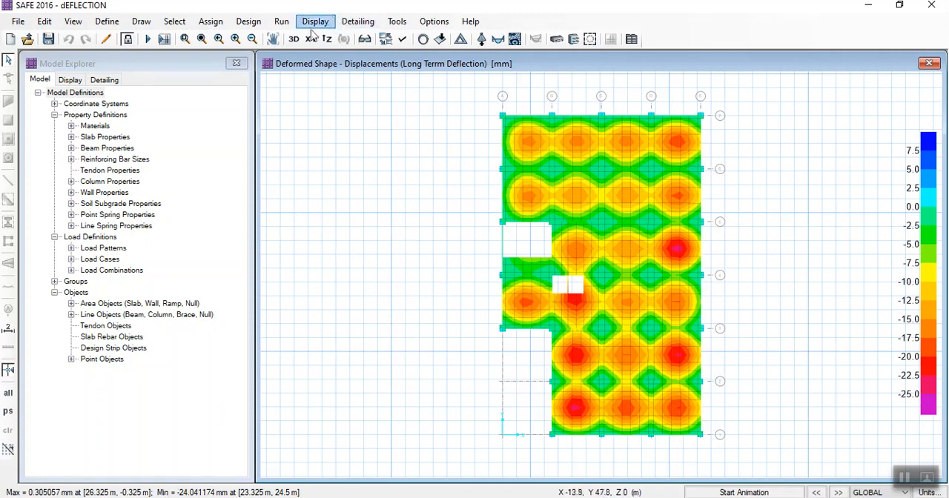
click(253, 25)
click(253, 25)
click(317, 21)
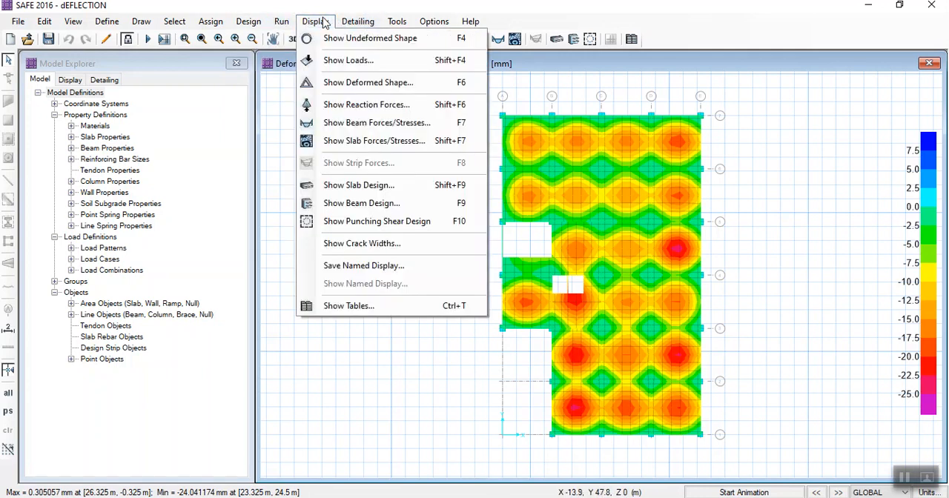
click(346, 187)
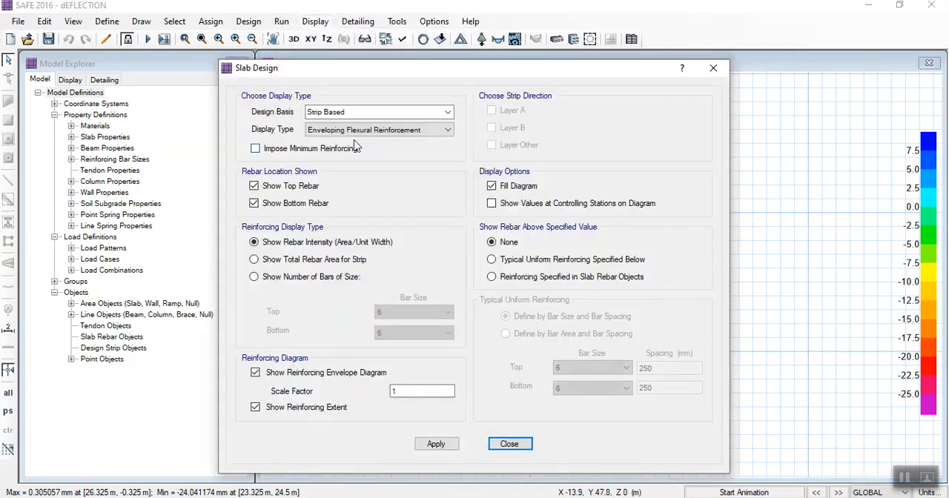
click(713, 68)
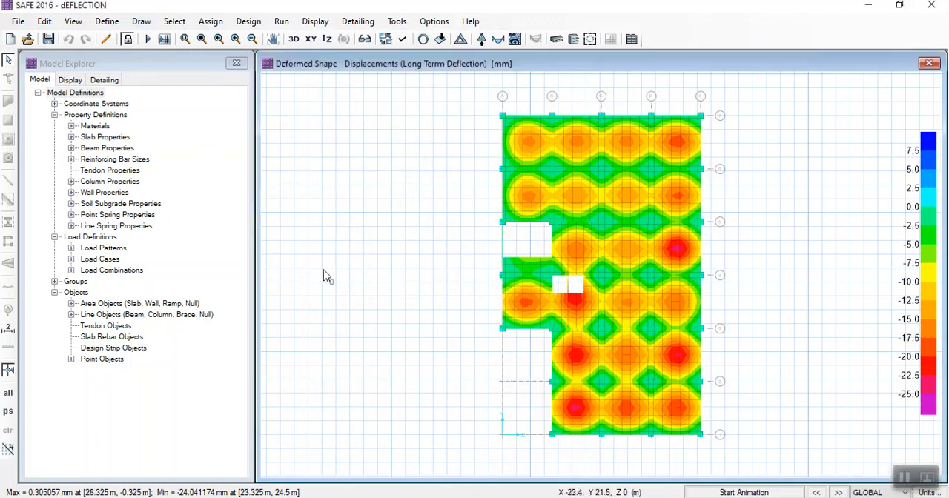
- Add Layer A design strips with middle strips and auto width along the X grid lines, and show the undeformed plan
click(45, 21)
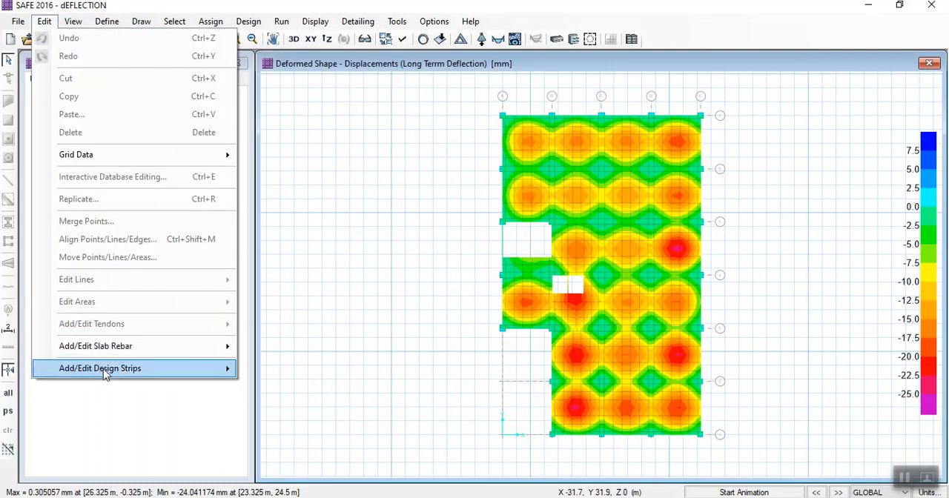
mouse_move(103, 371)
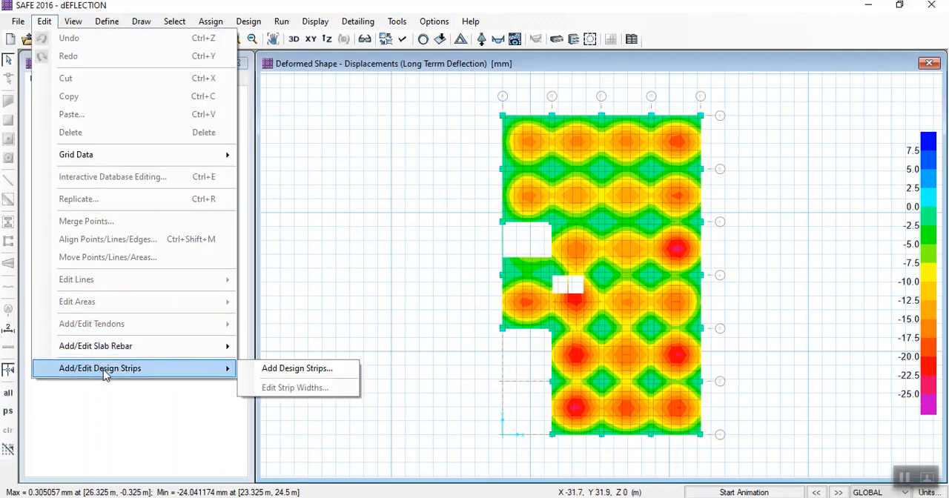
click(297, 368)
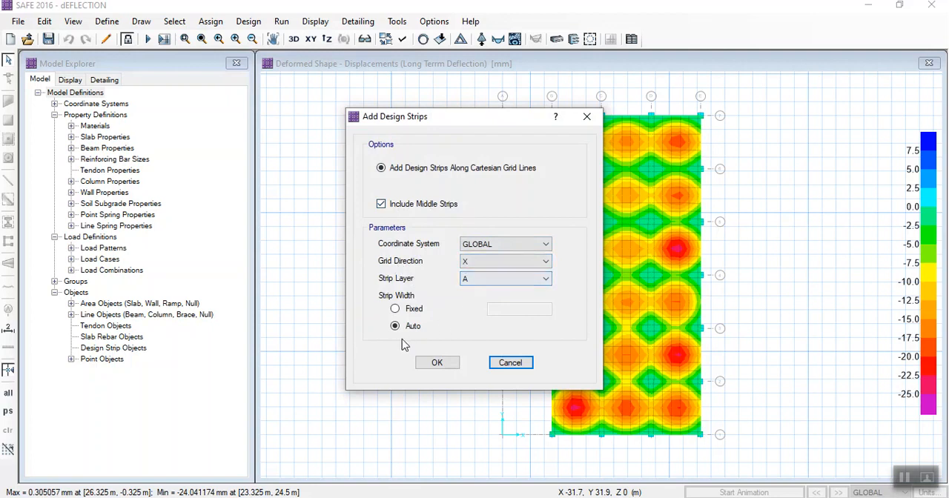
click(436, 363)
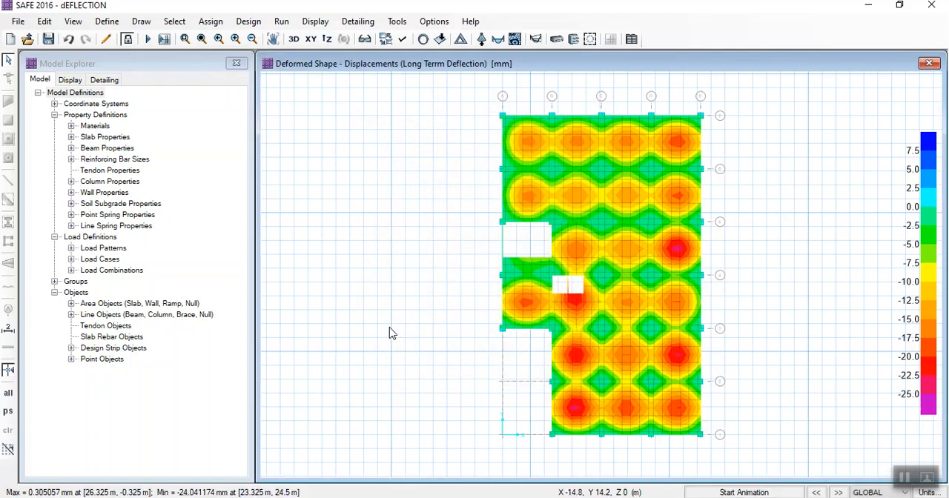
click(422, 39)
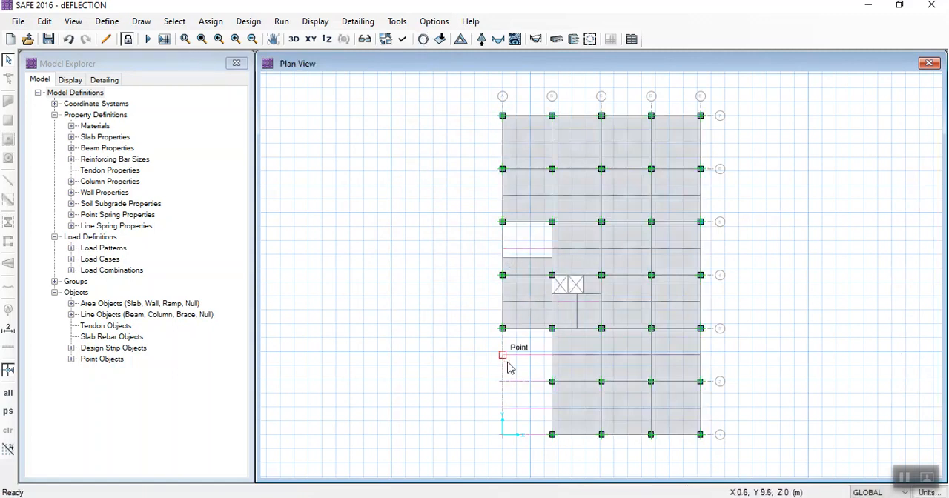
- Add Layer B design strips along the Y grid lines, including middle strips and using auto strip width
click(44, 24)
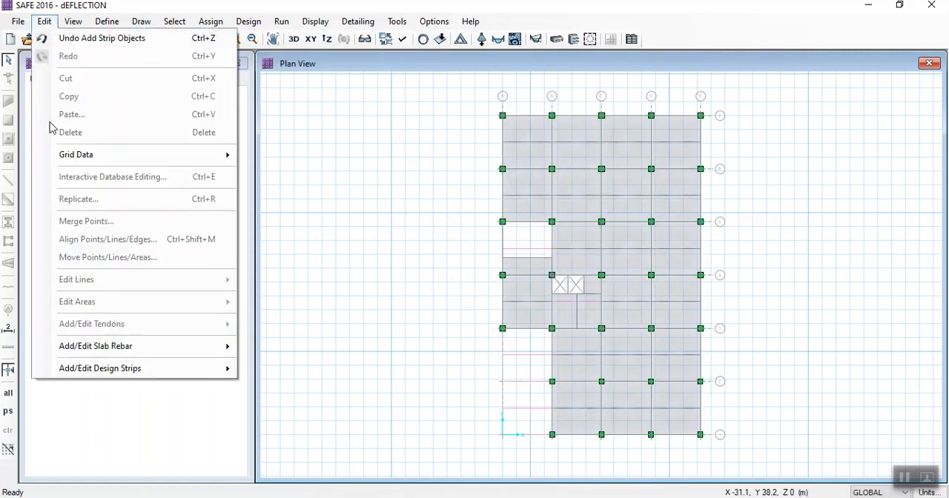
mouse_move(163, 370)
click(274, 369)
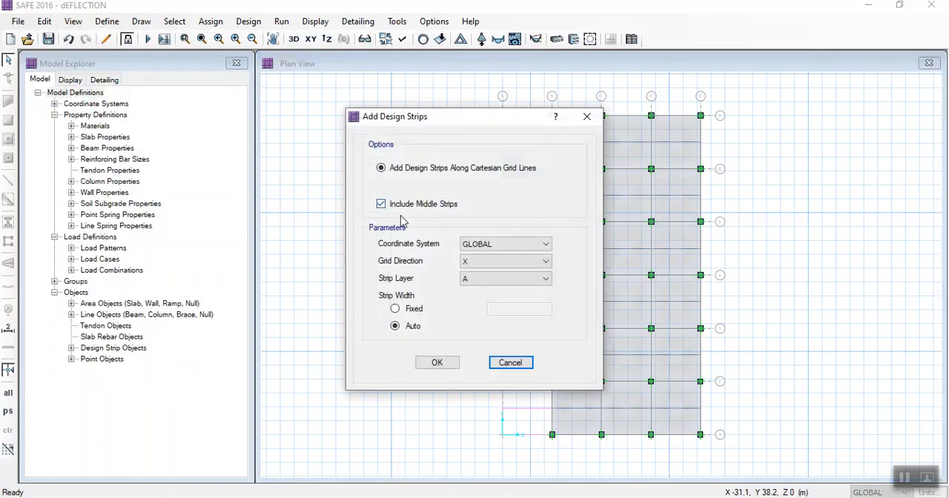
click(461, 261)
click(474, 282)
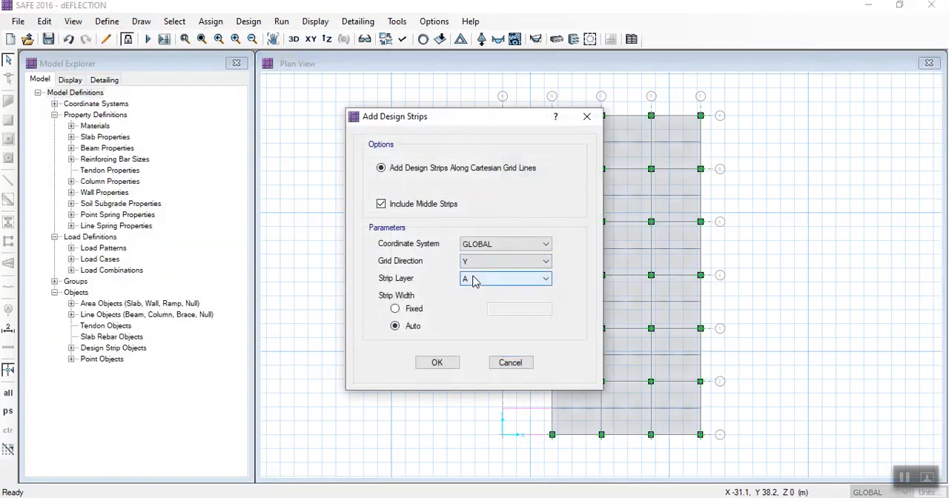
click(474, 280)
click(469, 301)
click(436, 363)
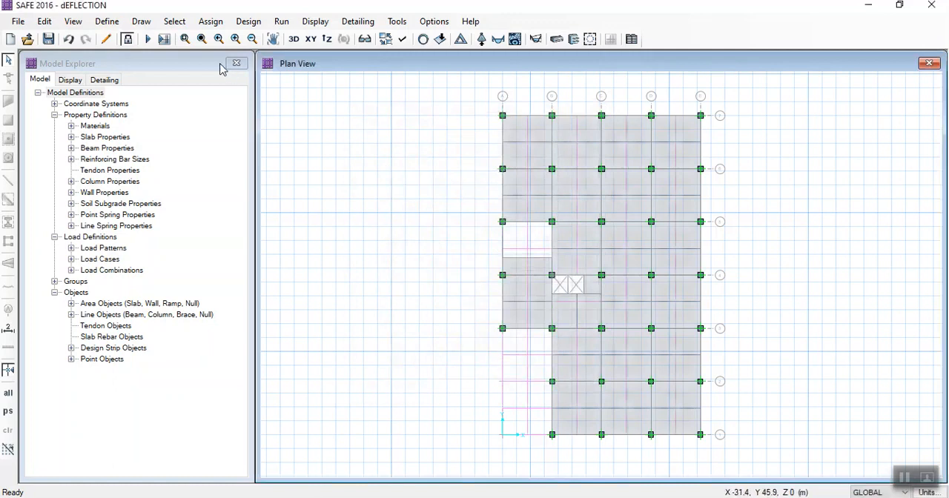
- Rerun the analysis with the design strips and open the Slab Design display settings beside the plan
click(147, 40)
click(556, 39)
drag(441, 78, 214, 57)
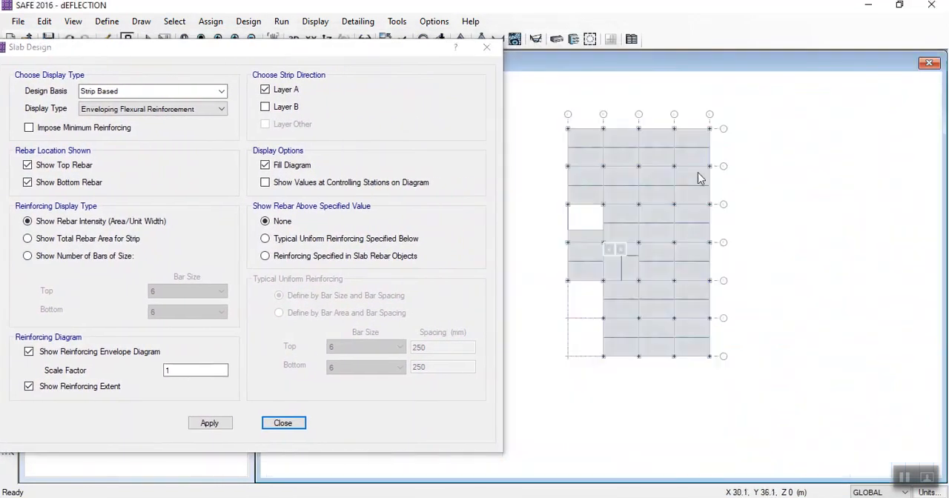
middle_drag(568, 175, 655, 166)
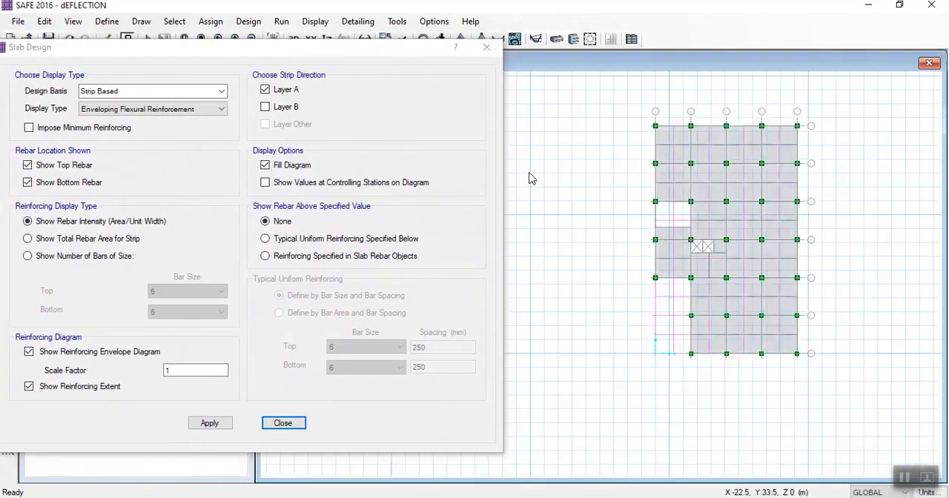
scroll(777, 160, up, 1)
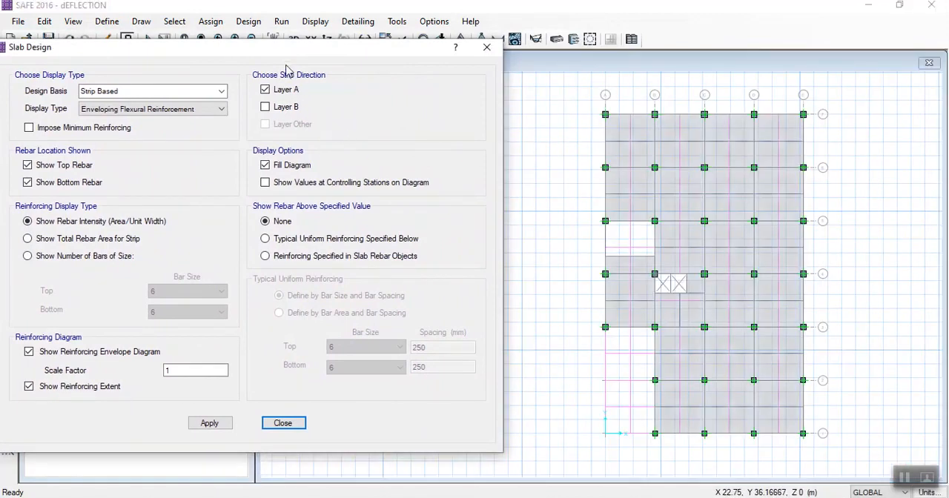
drag(280, 47, 346, 46)
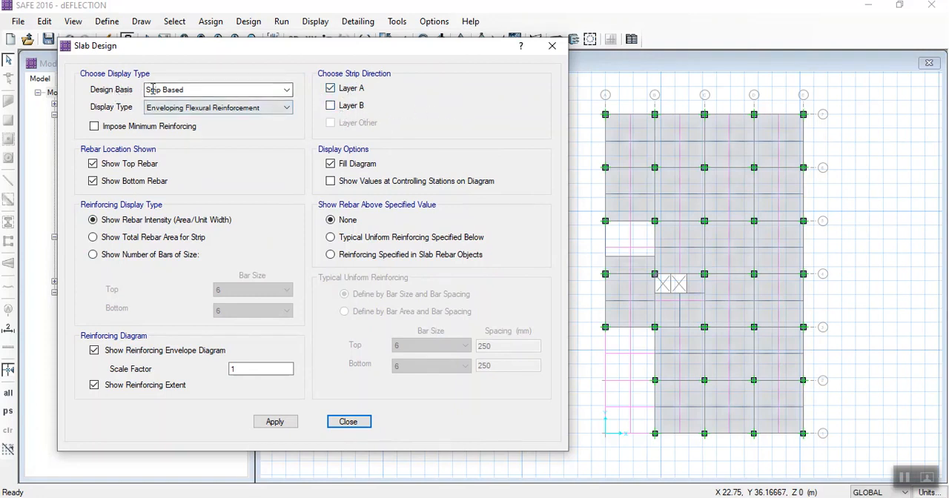
- Display Layer A strip reinforcement intensity for top and bottom rebar, with minimum reinforcing imposed and values shown at controlling stations
click(631, 127)
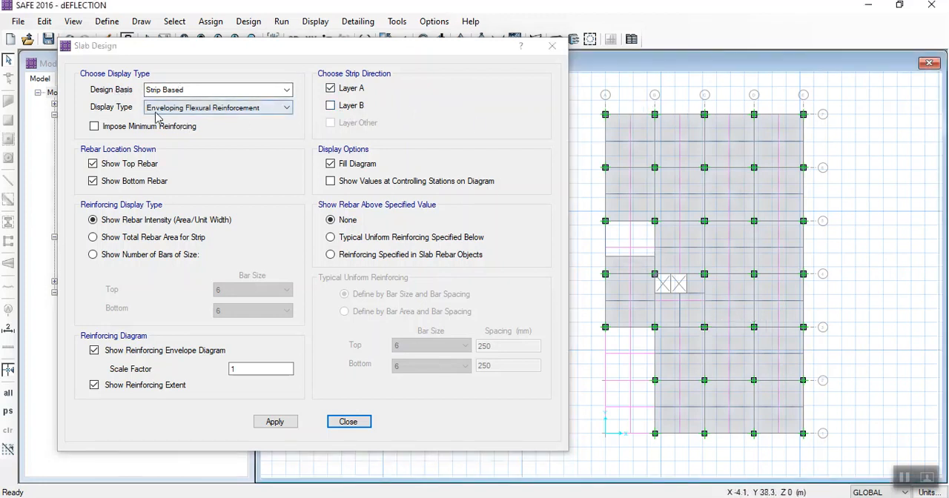
click(95, 126)
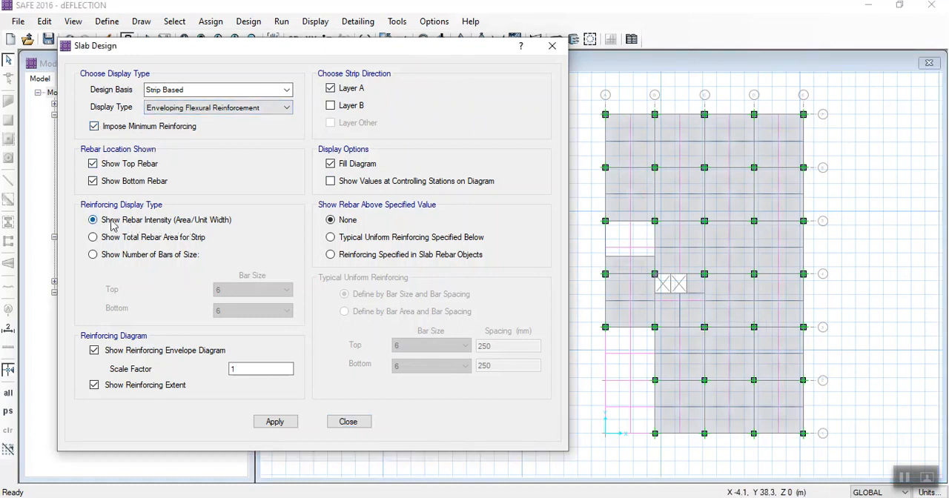
click(273, 421)
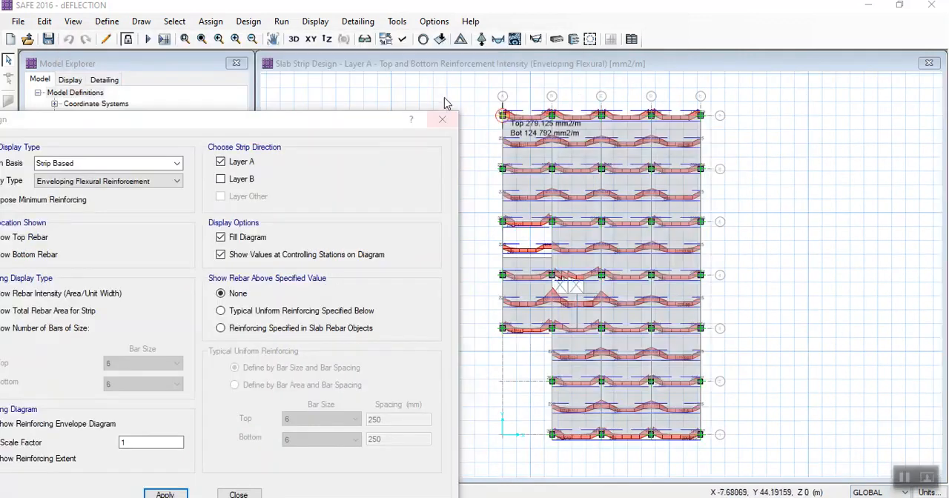
- Hide the background grid through the display options and inspect the Layer A reinforcement intensity values along the strips
click(401, 41)
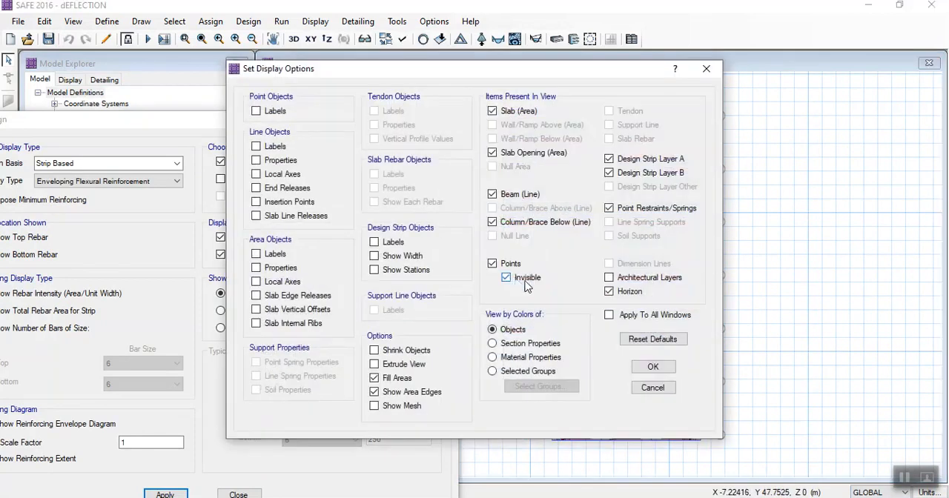
click(648, 369)
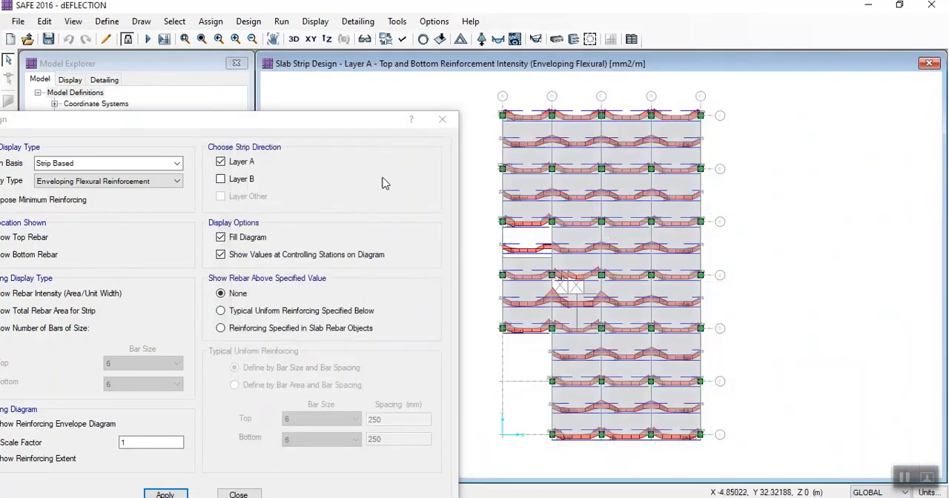
drag(258, 122, 302, 46)
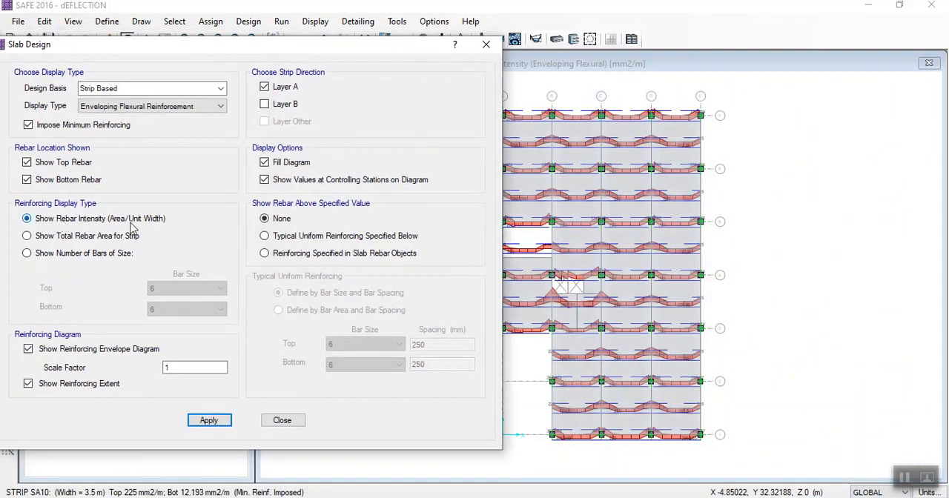
scroll(577, 140, up, 3)
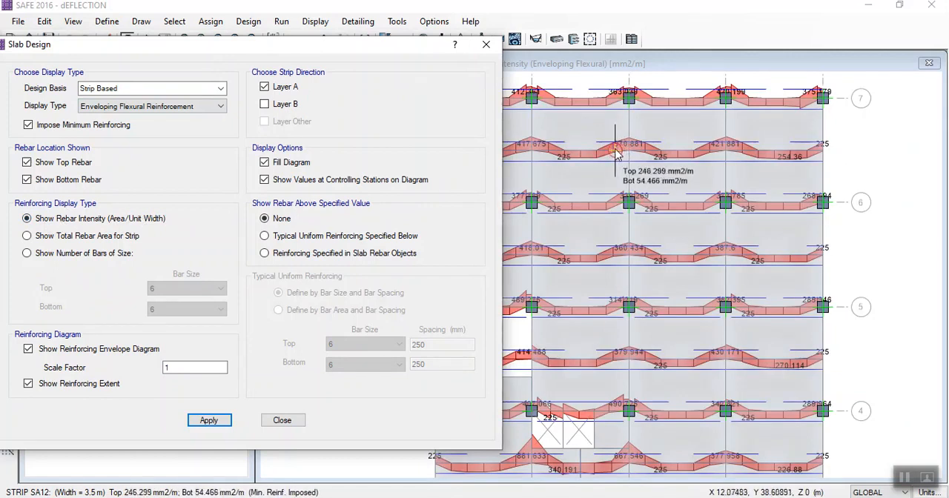
- Change the reinforcing display to the number of bars, using bar size 6 for both top and bottom
click(77, 235)
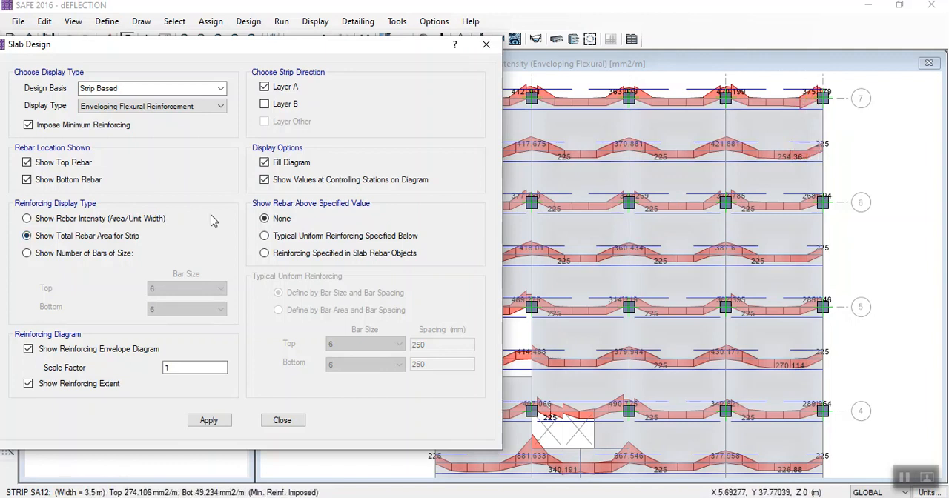
click(98, 221)
click(29, 254)
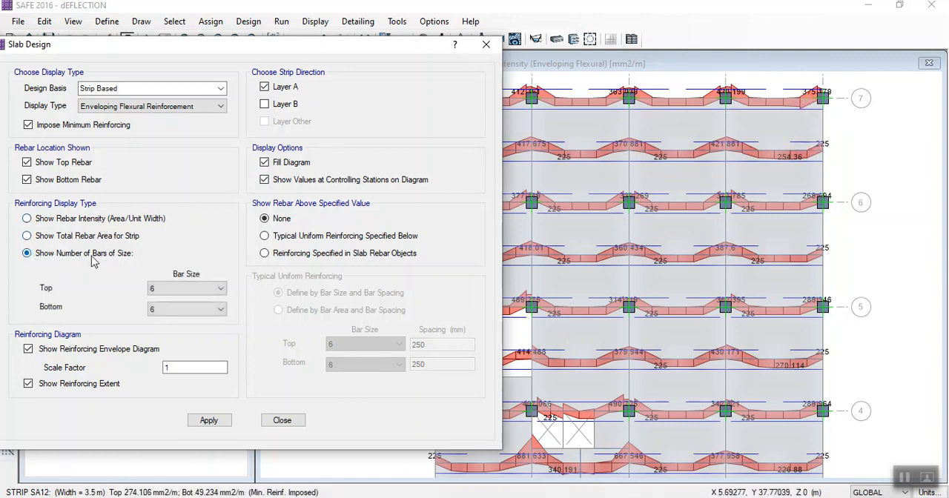
click(200, 422)
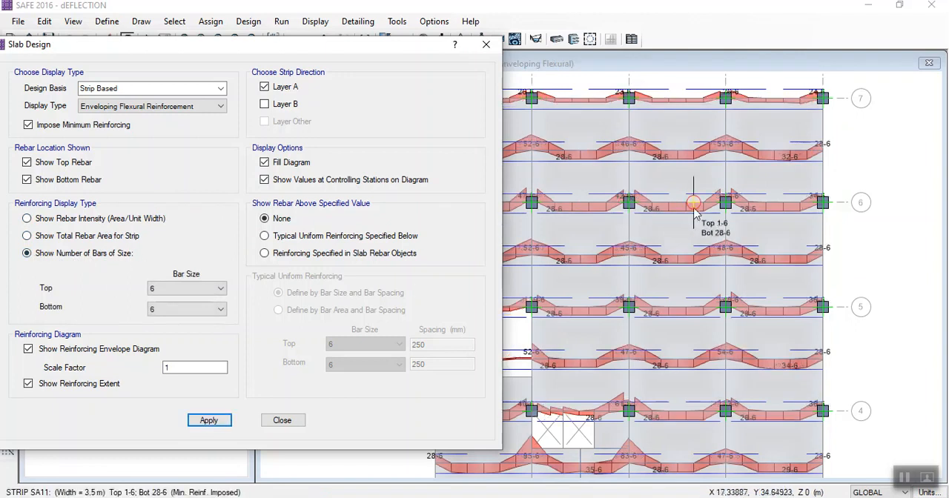
- Set the bar size for the number-of-bars display to 10 for both top and bottom rebar
click(185, 289)
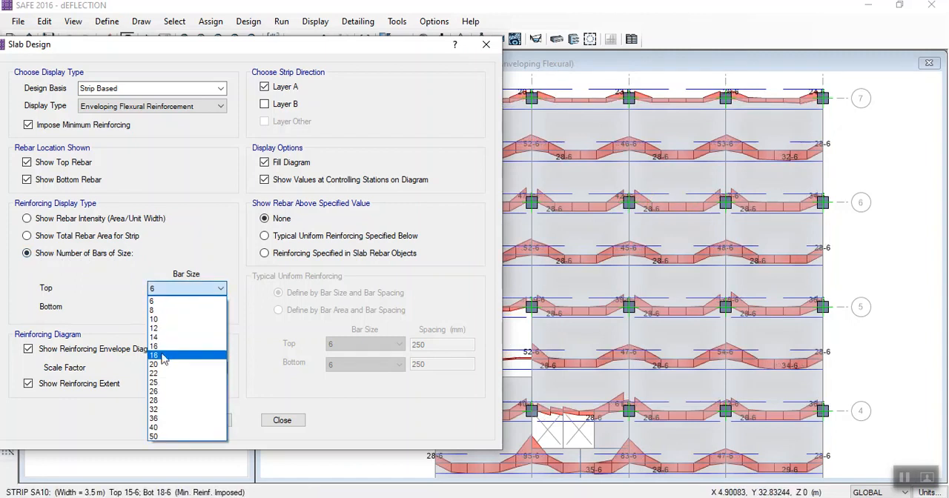
click(159, 320)
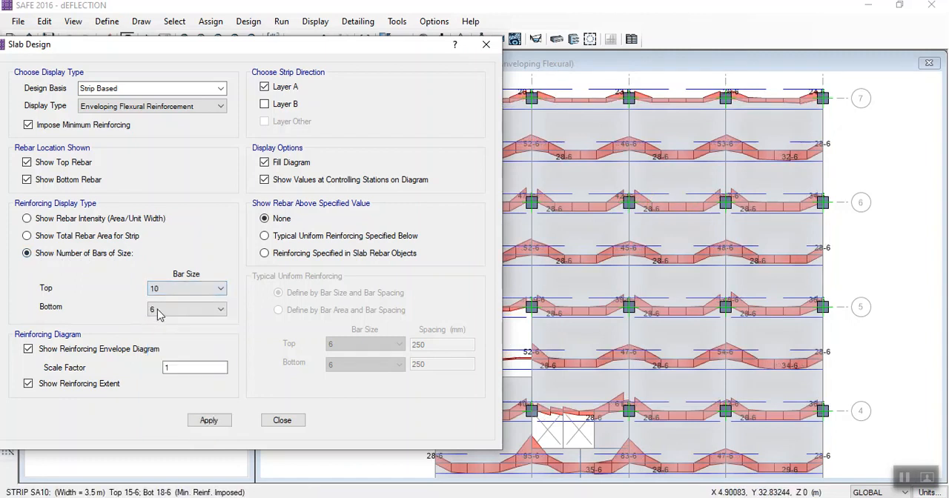
click(159, 310)
click(162, 341)
- Show only rebar above a typical uniform reinforcing of bar size 10 at 150 mm spacing, top and bottom
click(280, 241)
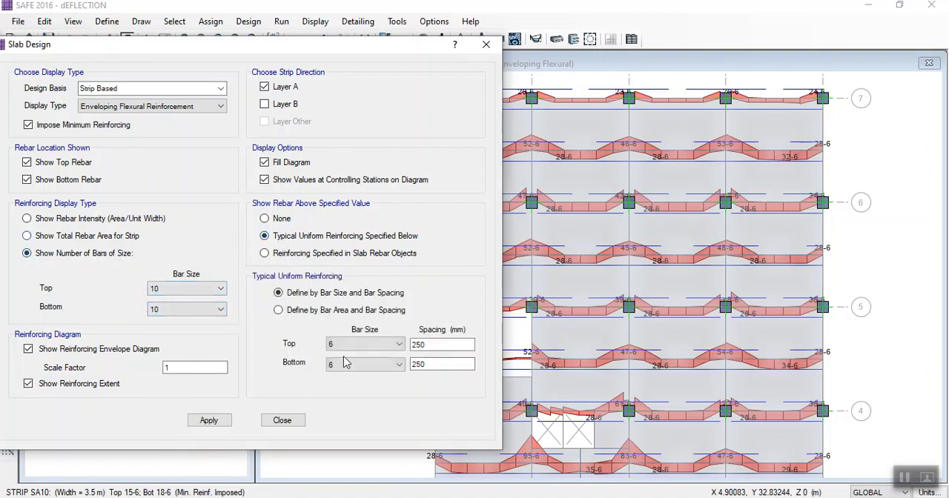
click(363, 346)
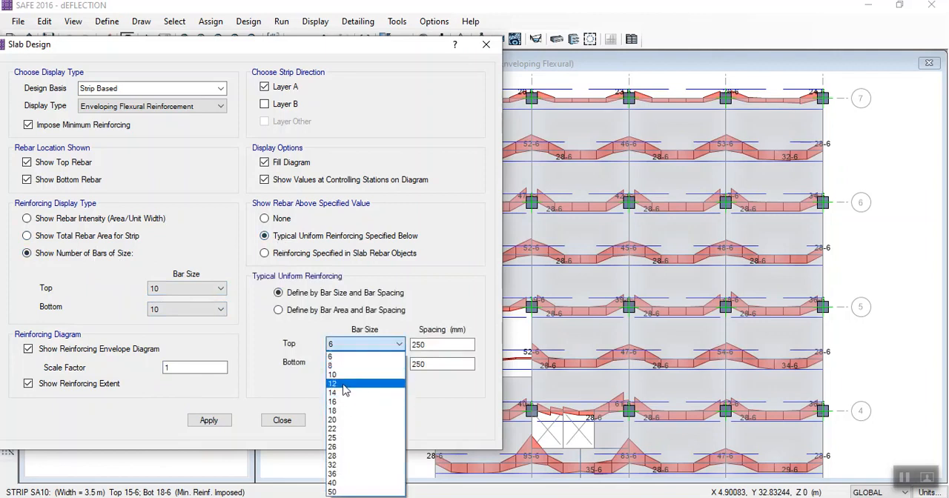
click(340, 374)
click(337, 364)
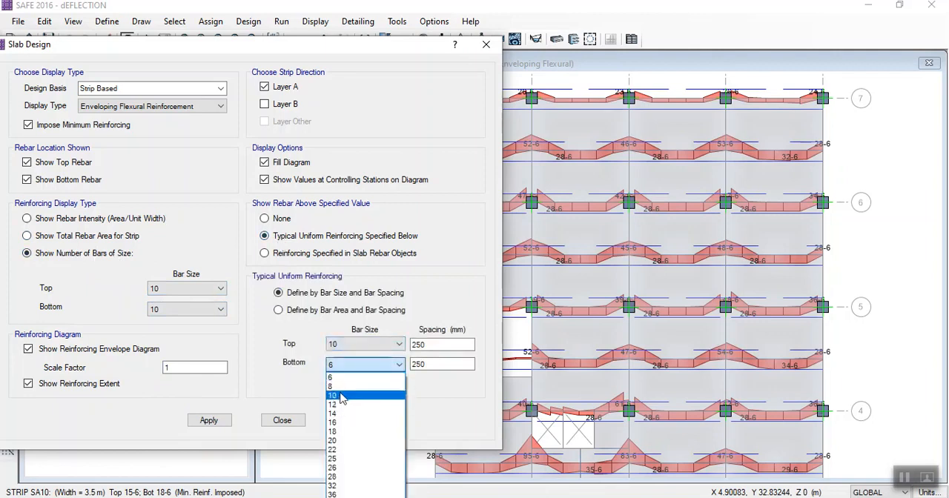
click(339, 397)
drag(429, 344, 420, 340)
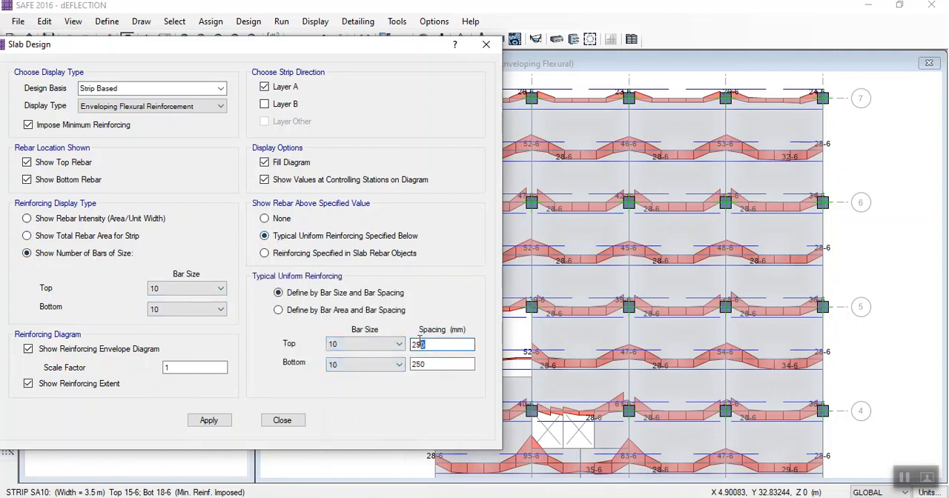
key(Tab)
text(15)
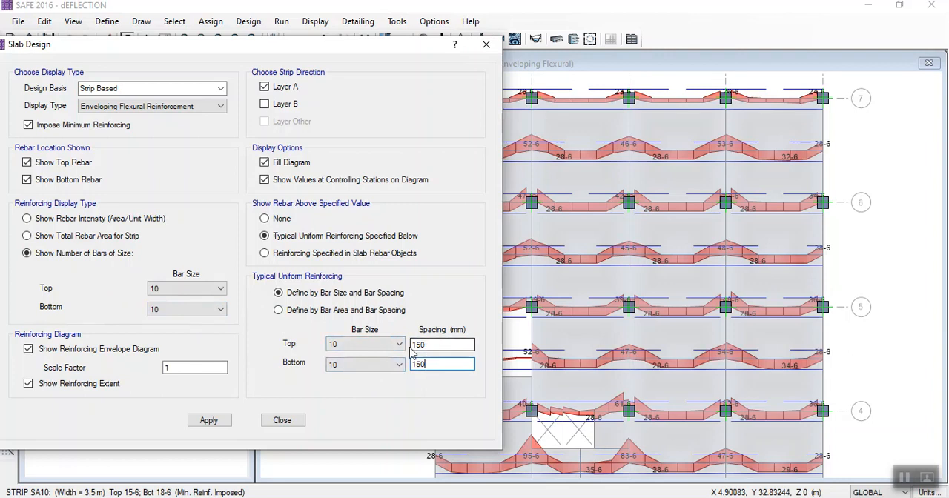
click(209, 420)
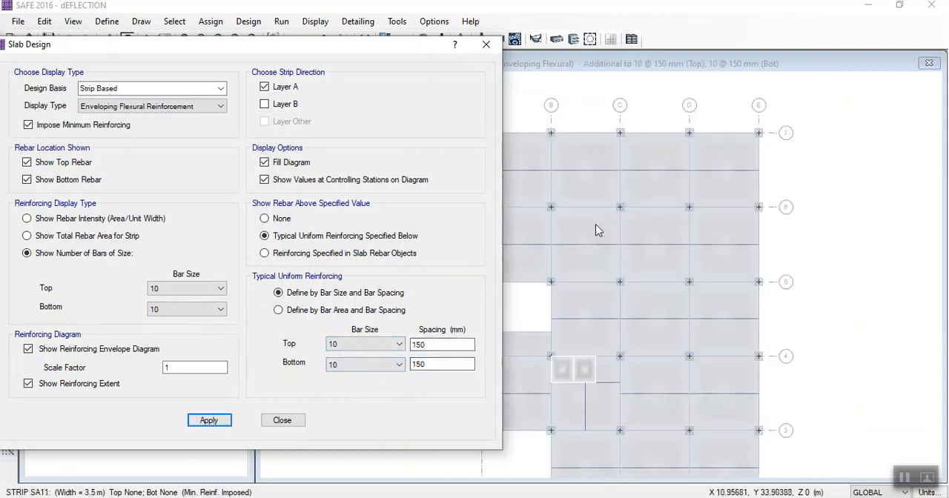
- Examine the plan for Layer A strip locations that need rebar beyond the typical uniform reinforcing, especially around the openings
middle_drag(591, 293, 633, 178)
scroll(635, 185, down, 2)
middle_drag(639, 253, 625, 277)
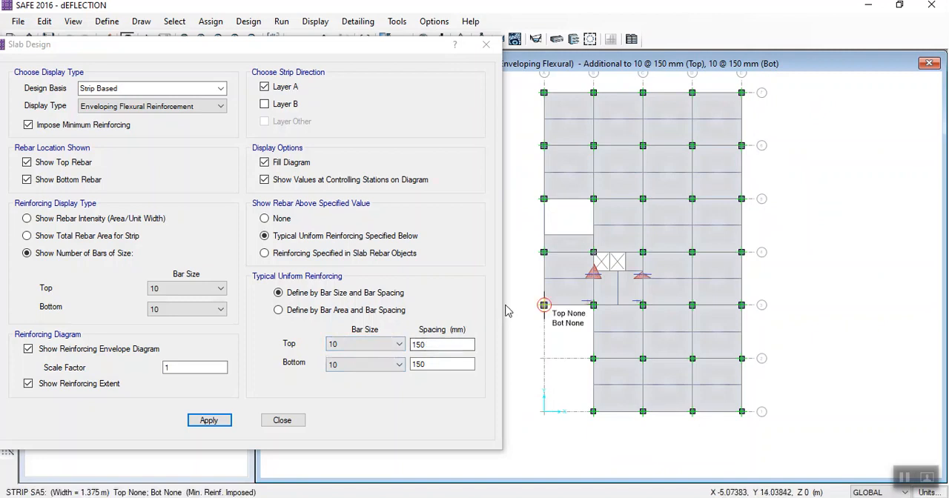
scroll(568, 284, up, 3)
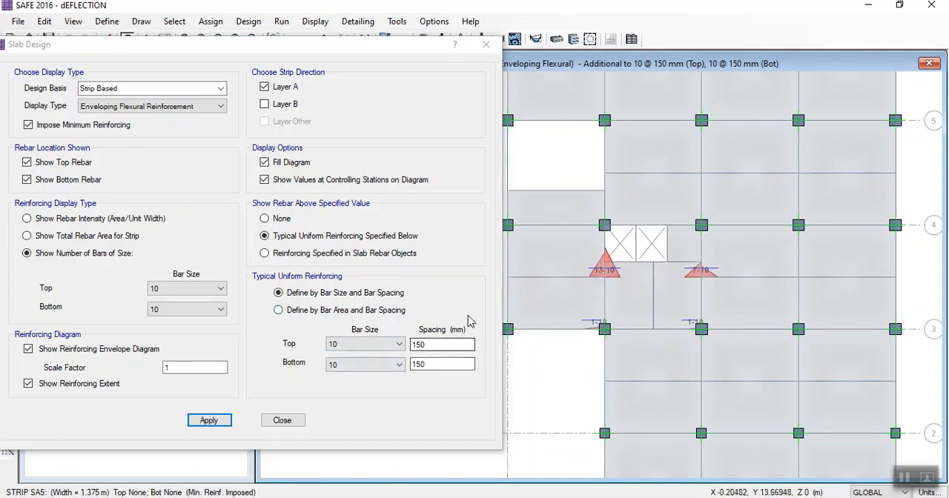
drag(401, 58, 355, 180)
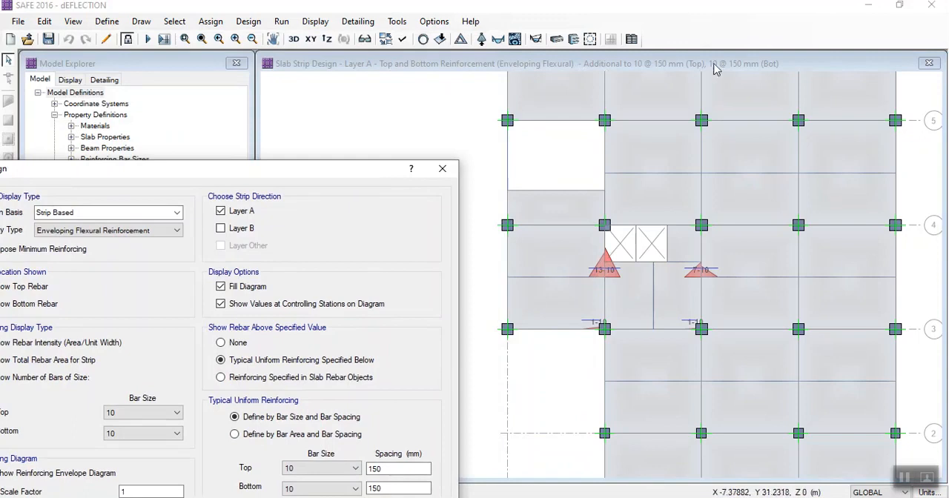
scroll(571, 221, down, 1)
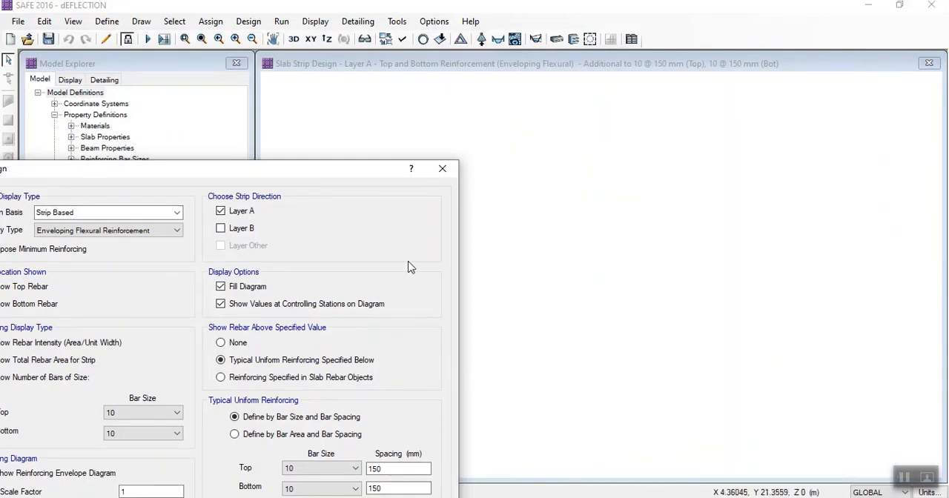
drag(257, 176, 288, 95)
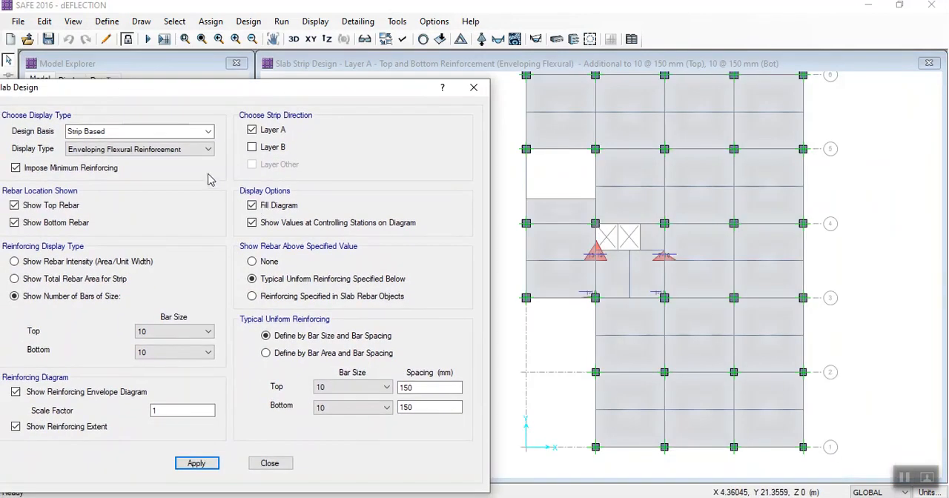
drag(211, 95, 250, 85)
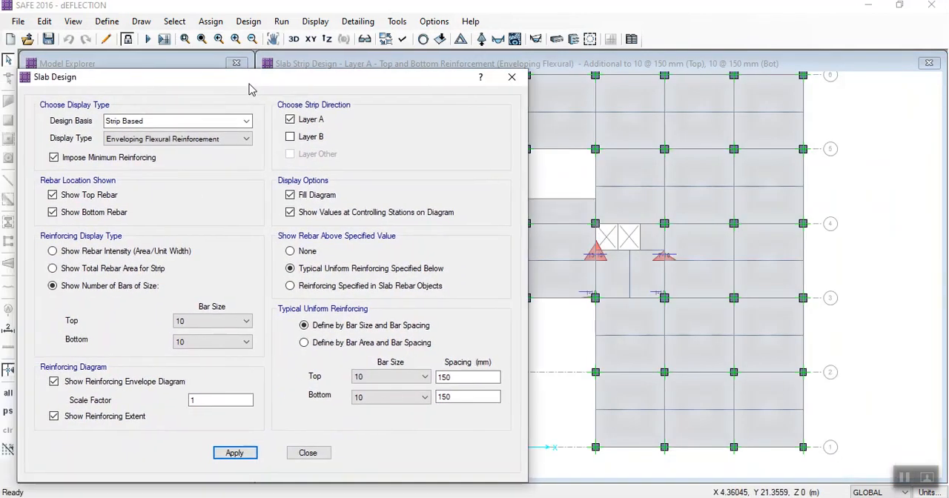
- Limit the Layer A reinforcement display to top rebar only and inspect the extra bars near the openings
click(300, 124)
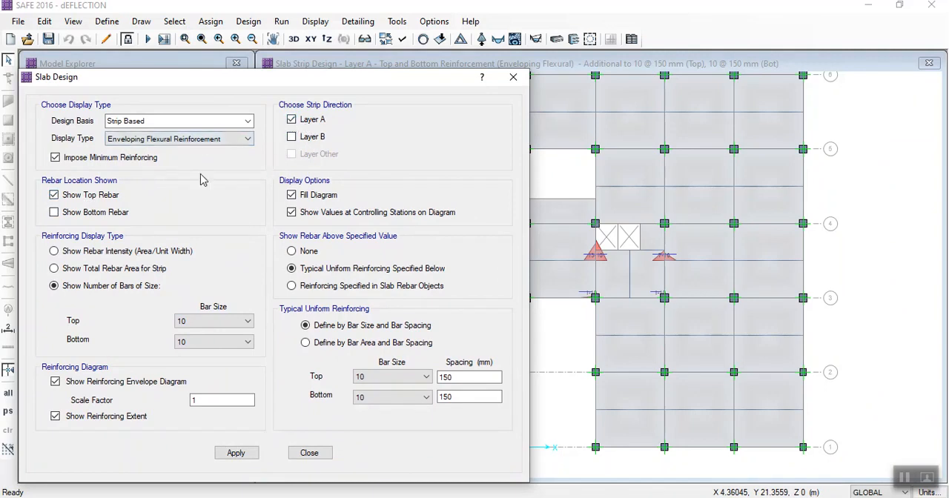
click(230, 454)
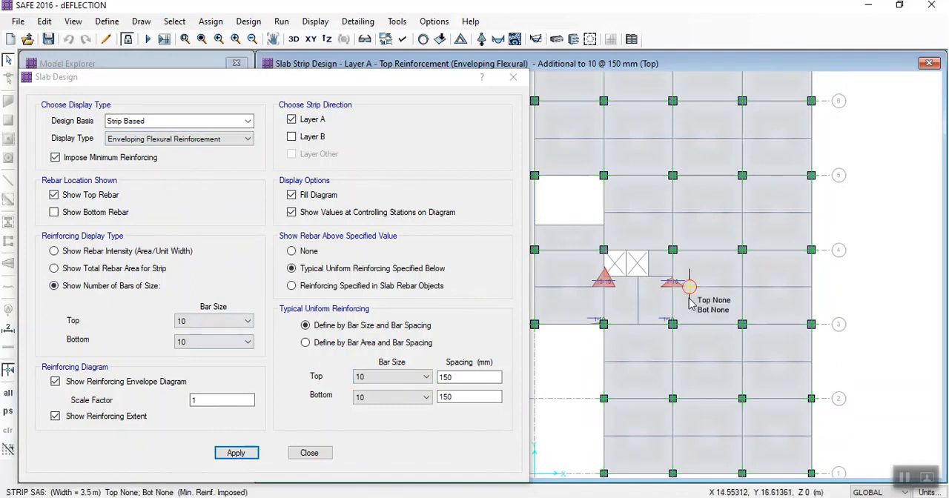
scroll(686, 302, down, 2)
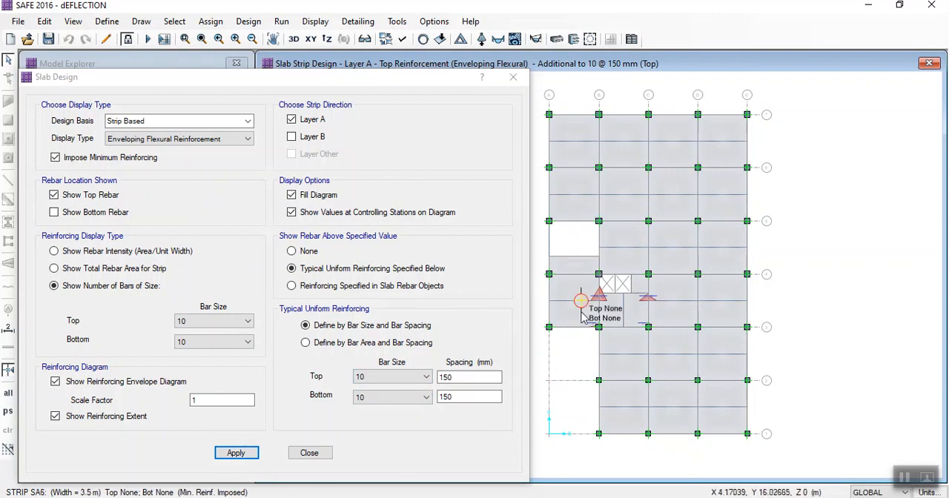
scroll(598, 313, up, 2)
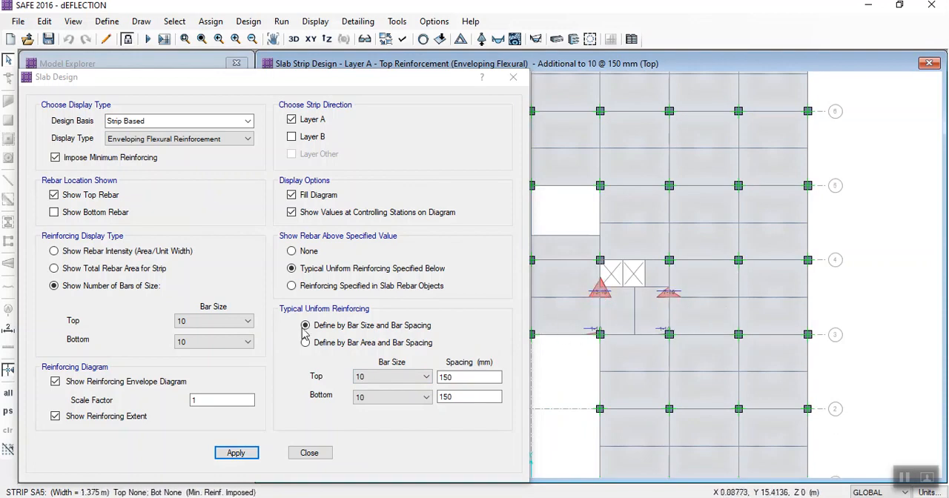
- Display the full Layer A top rebar intensity with no specified threshold and inspect the values beside the openings
click(55, 252)
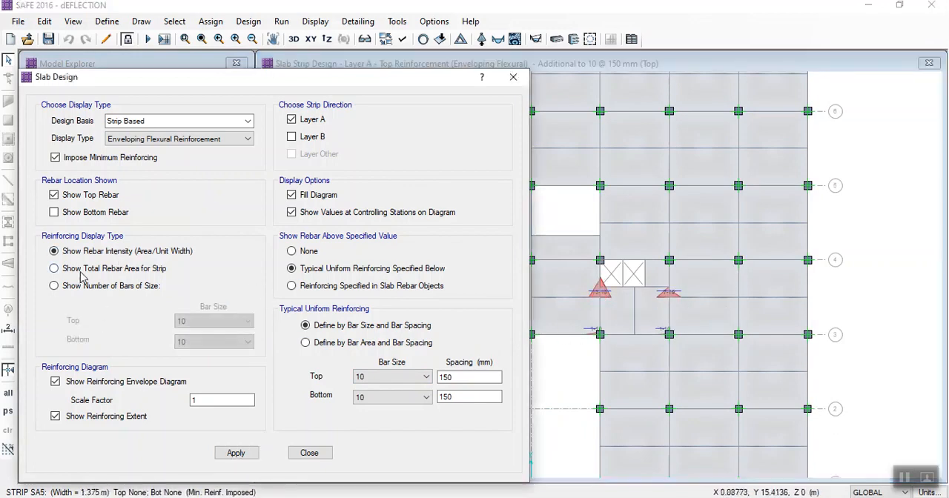
click(309, 251)
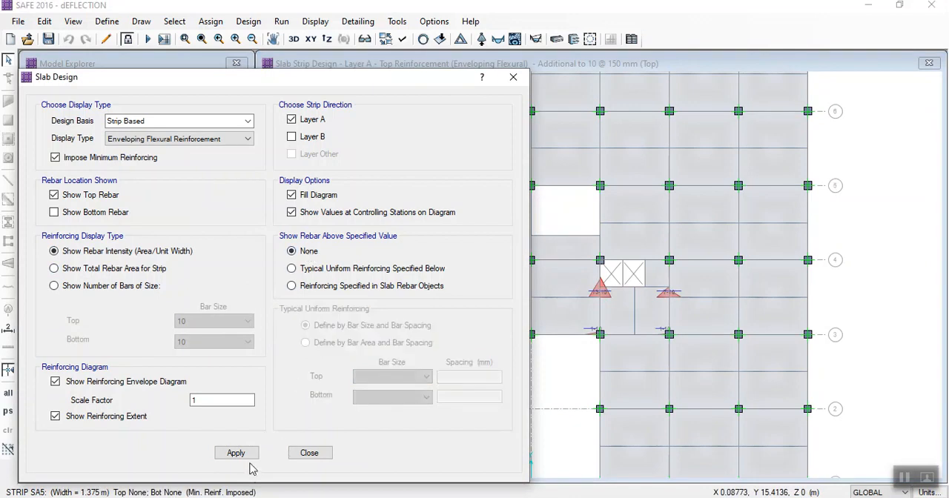
click(239, 453)
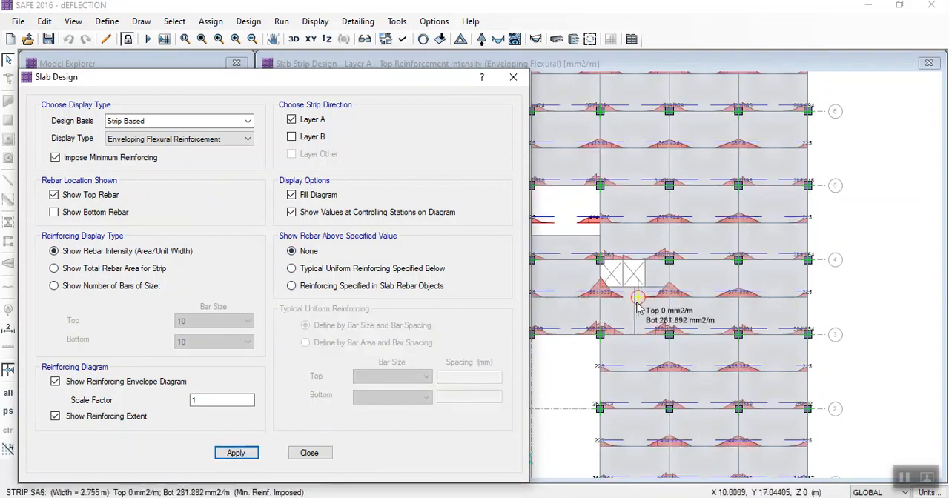
scroll(602, 286, up, 1)
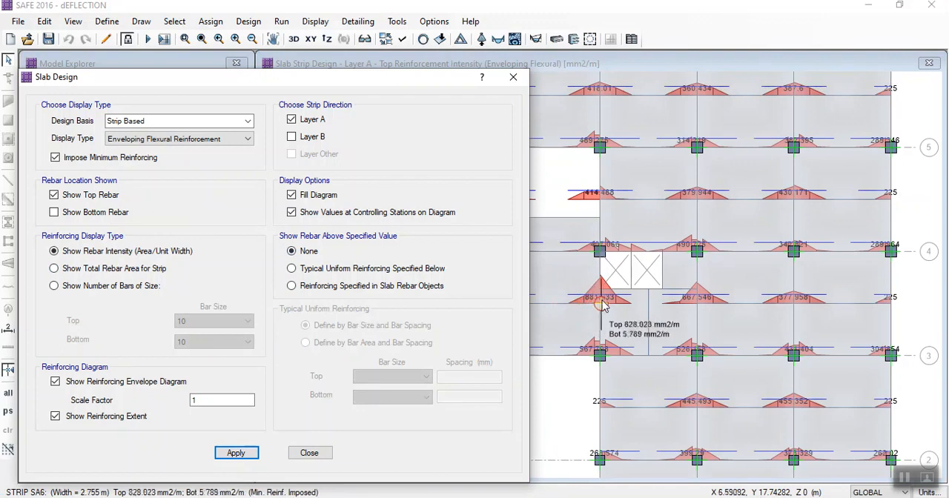
scroll(597, 319, down, 2)
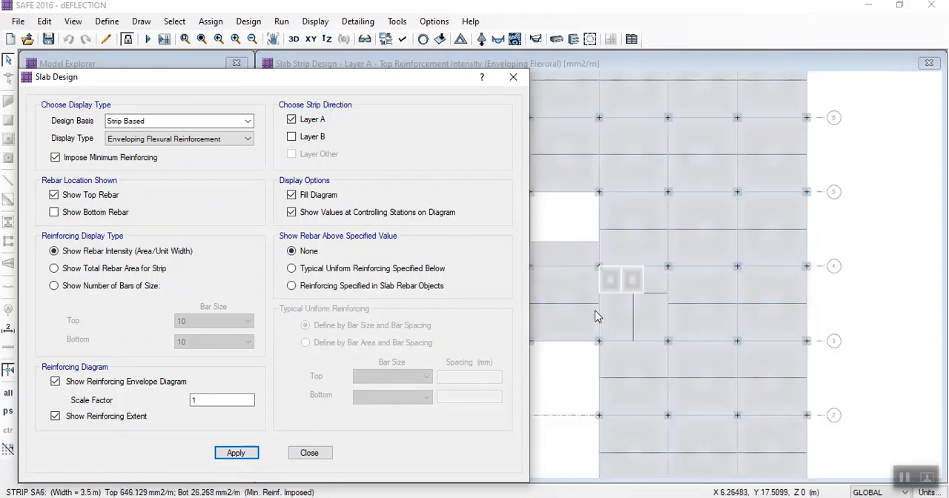
- Switch to the Layer B strips and show top rebar as number of bars above the typical uniform reinforcing
click(292, 121)
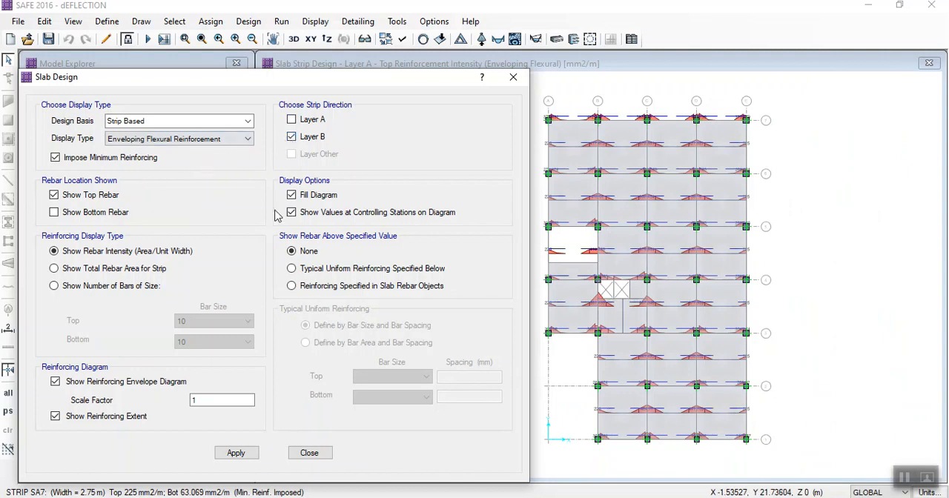
click(236, 453)
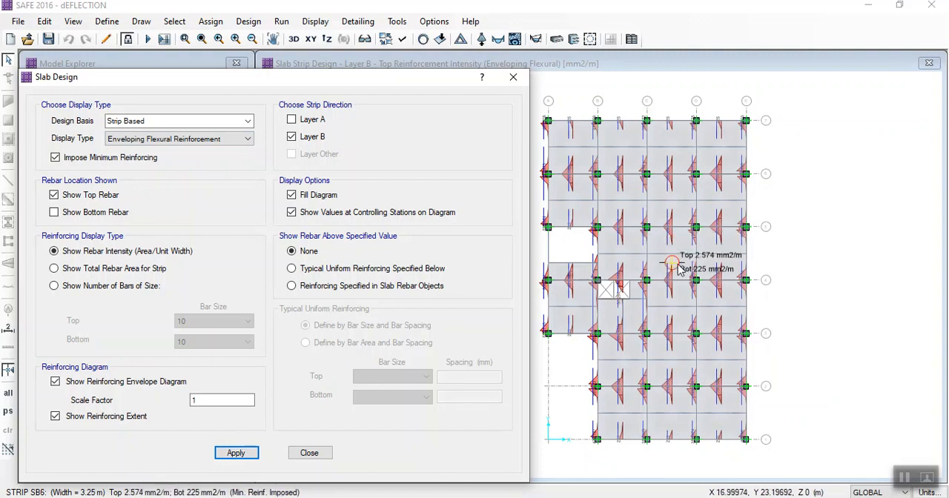
click(303, 284)
click(304, 272)
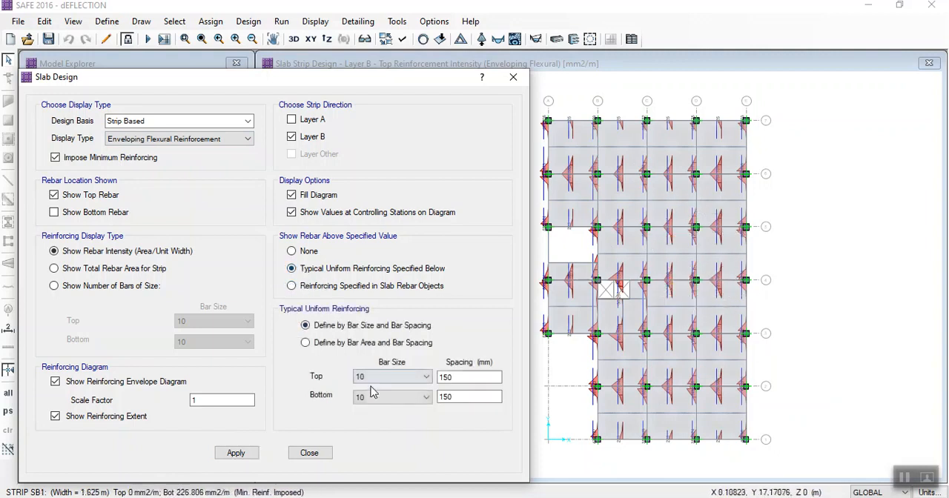
click(130, 288)
click(233, 452)
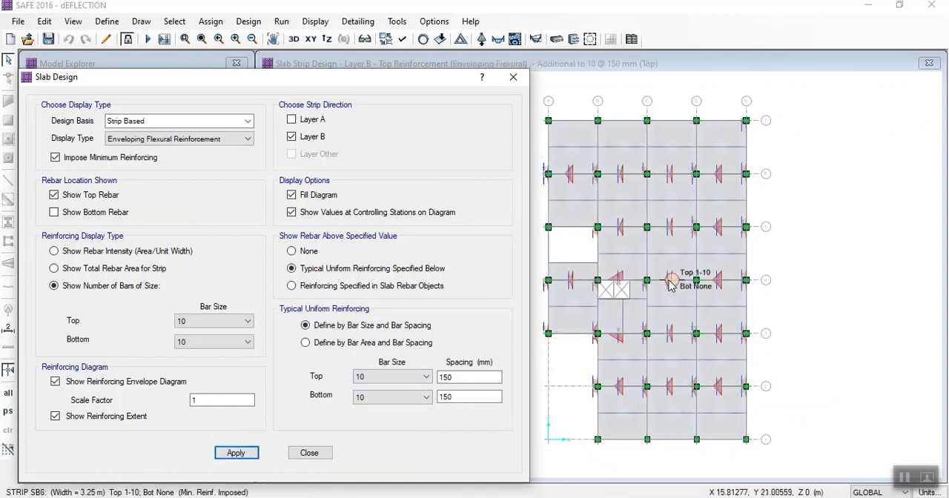
scroll(680, 287, up, 2)
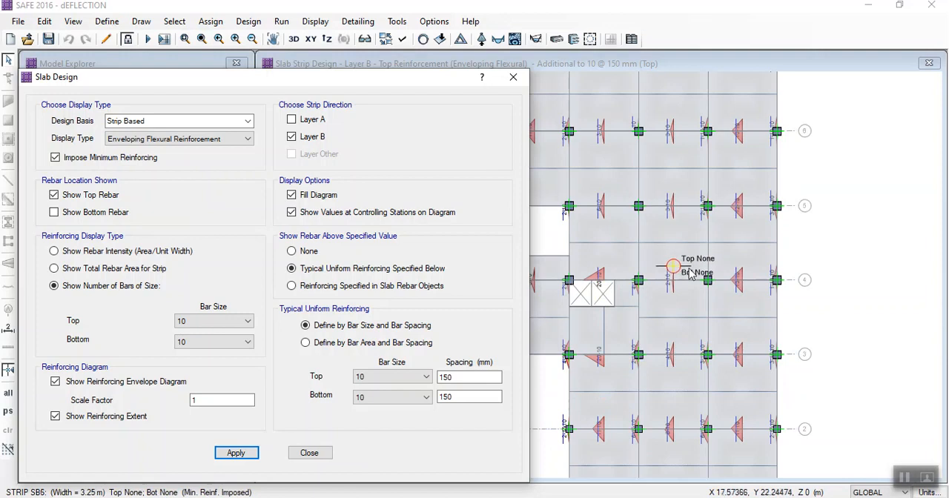
- Set the typical uniform reinforcing bar size to 12 for top and bottom and update the Layer B display
click(408, 397)
click(362, 425)
click(369, 398)
click(371, 296)
click(255, 459)
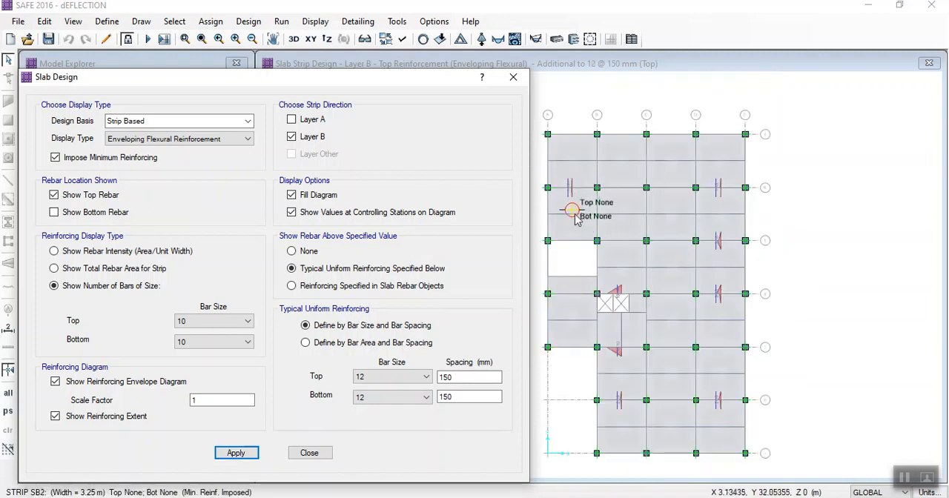
- Set the typical uniform reinforcing spacing to 100 mm for top and bottom and update the Layer B display
double_click(440, 377)
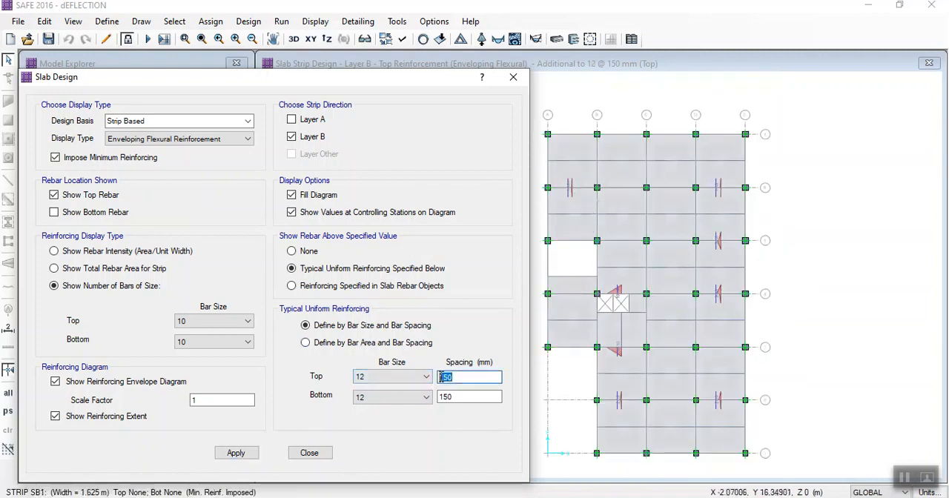
text(100)
key(Tab)
text(100)
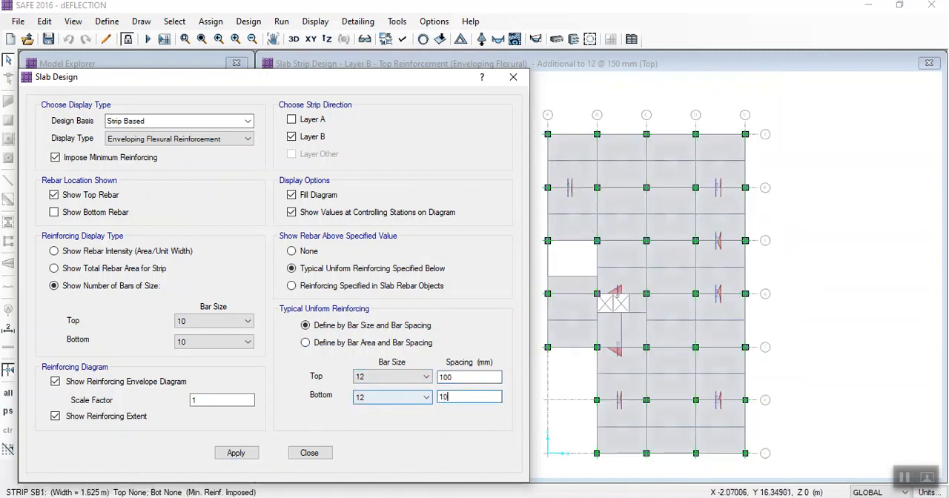
click(236, 454)
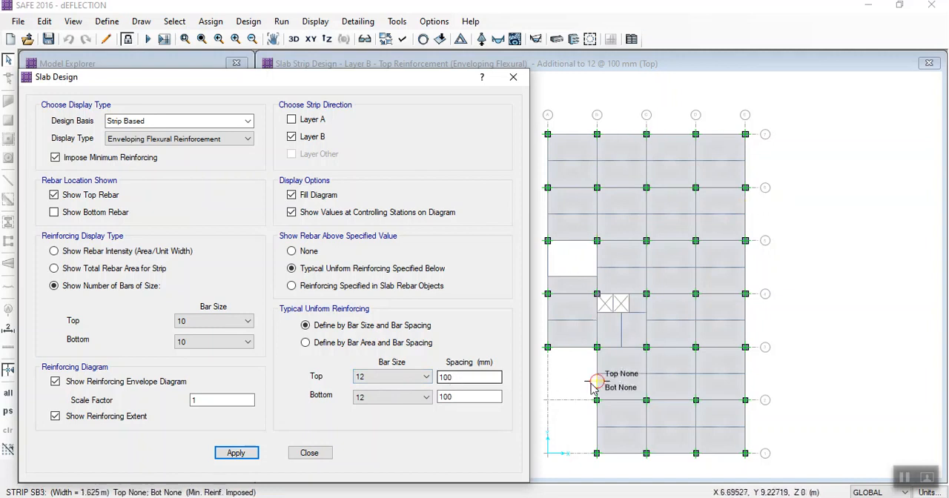
- Switch the reinforcement display to bottom rebar only for the Layer A strips
click(101, 196)
click(95, 215)
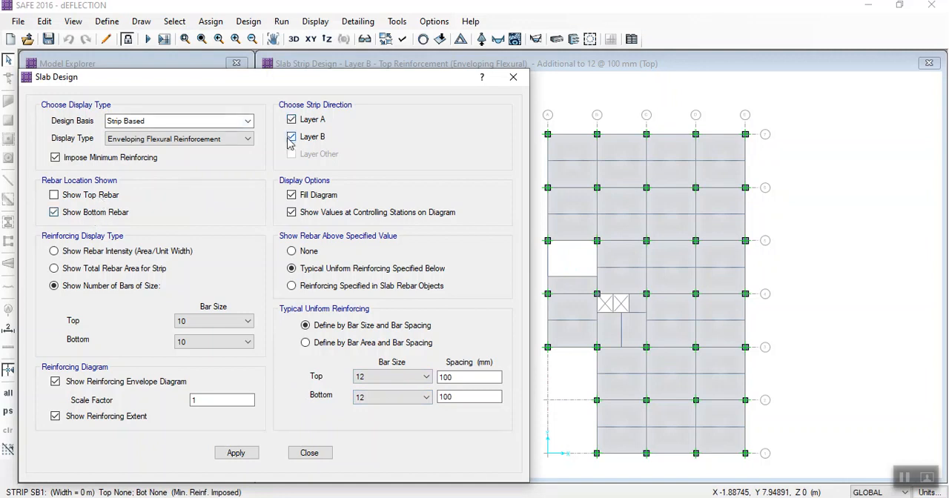
click(236, 452)
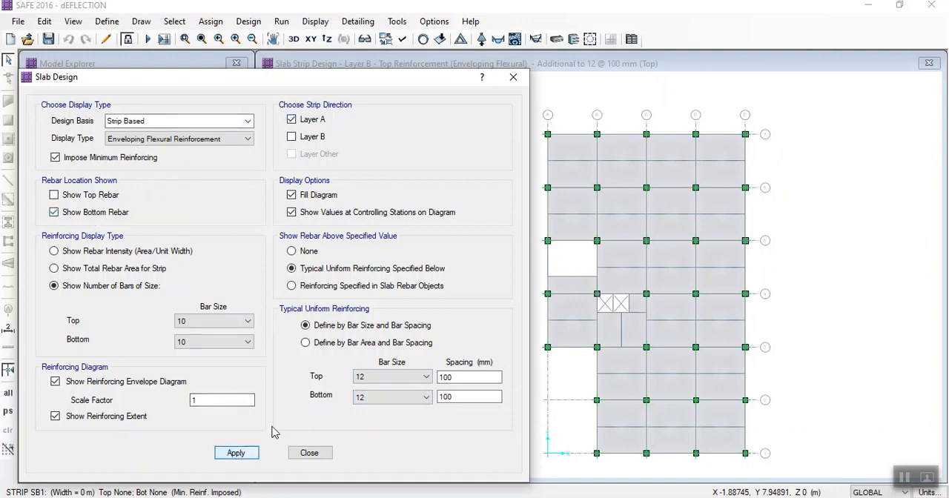
- Set the typical uniform reinforcing bar size to 10 for top and bottom and update the Layer A display
click(363, 381)
click(366, 407)
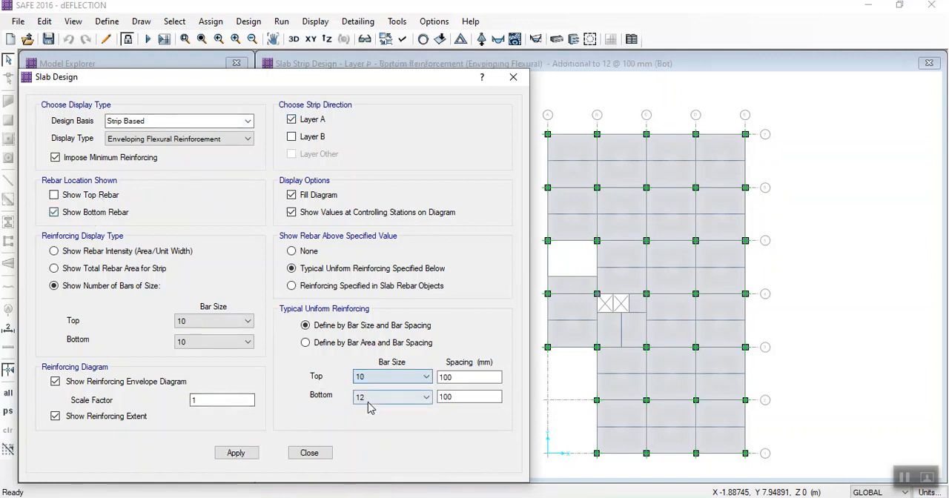
click(366, 400)
click(362, 268)
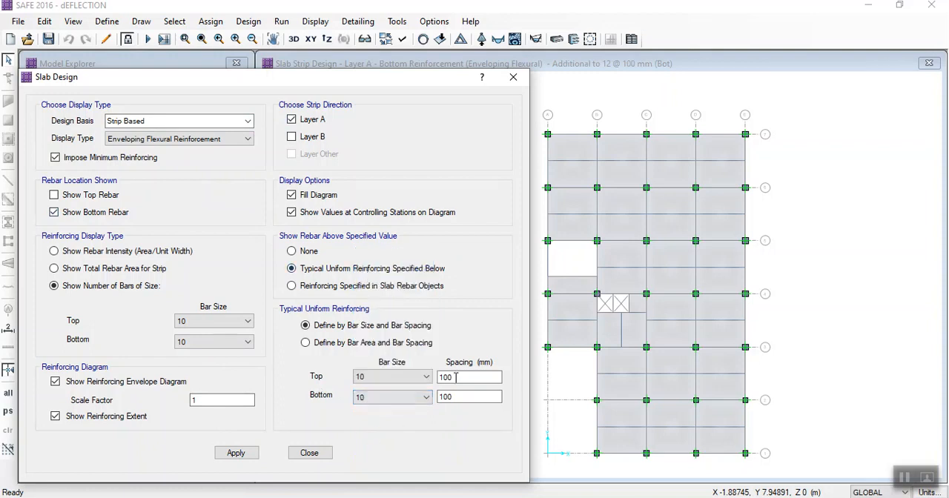
click(231, 454)
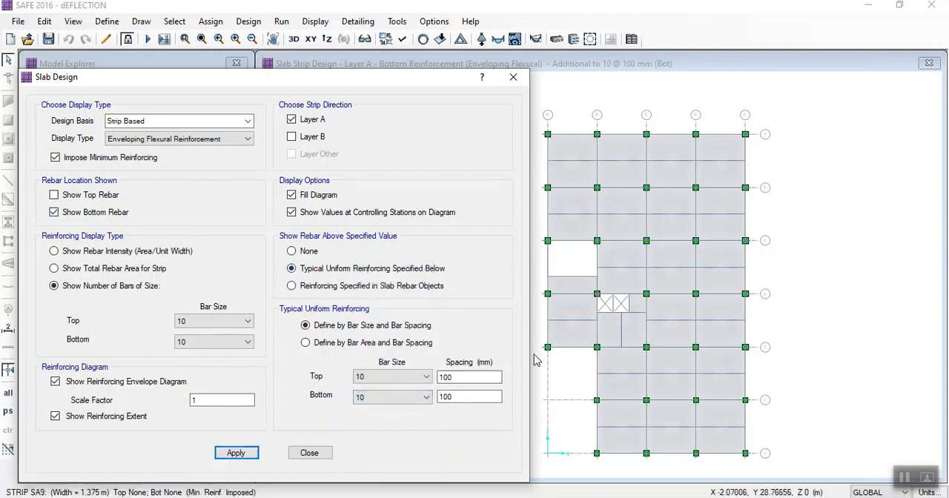
- Set the typical uniform reinforcing spacing to 150 mm for top and bottom and update the Layer A display
click(448, 377)
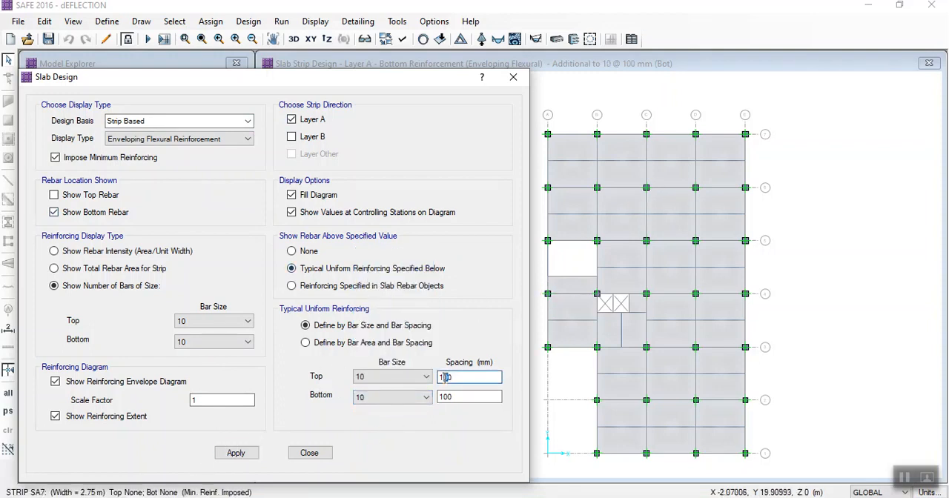
double_click(447, 398)
text(150)
click(235, 453)
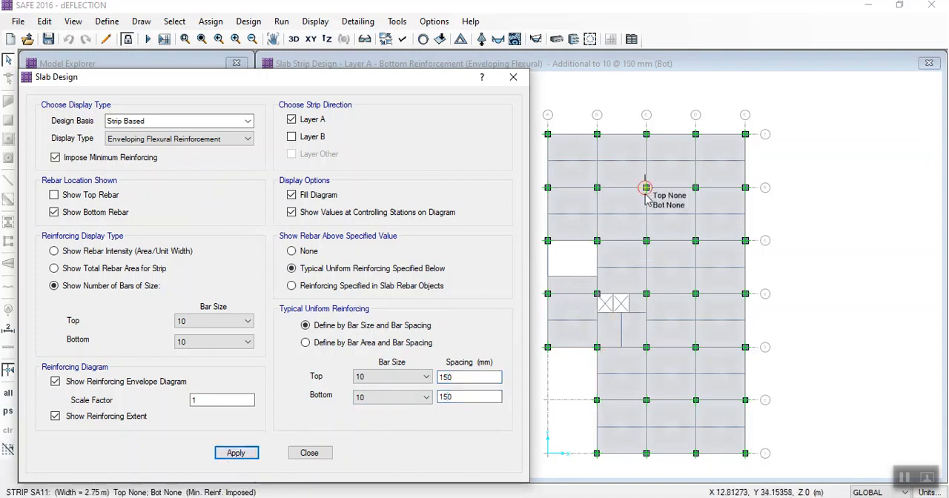
- Switch the bottom rebar display to the Layer B strips and inspect the area around the crossed openings near grid 4
click(291, 136)
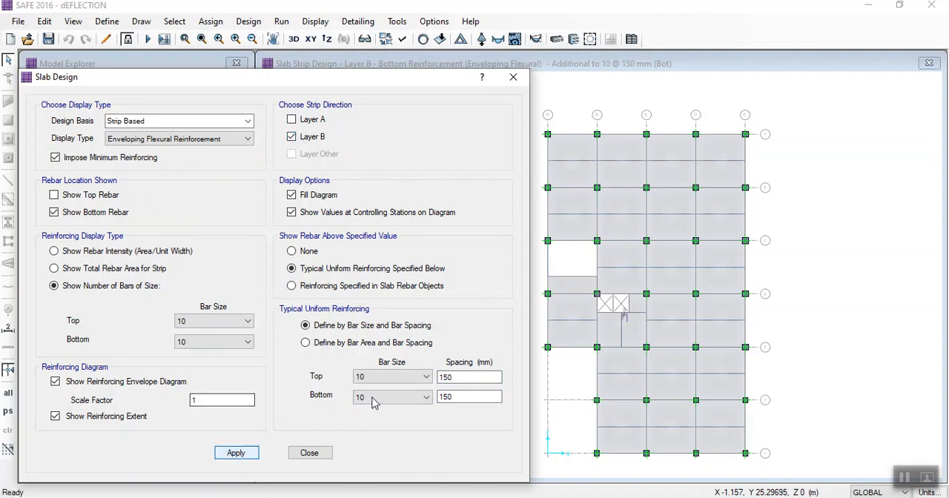
scroll(614, 301, up, 2)
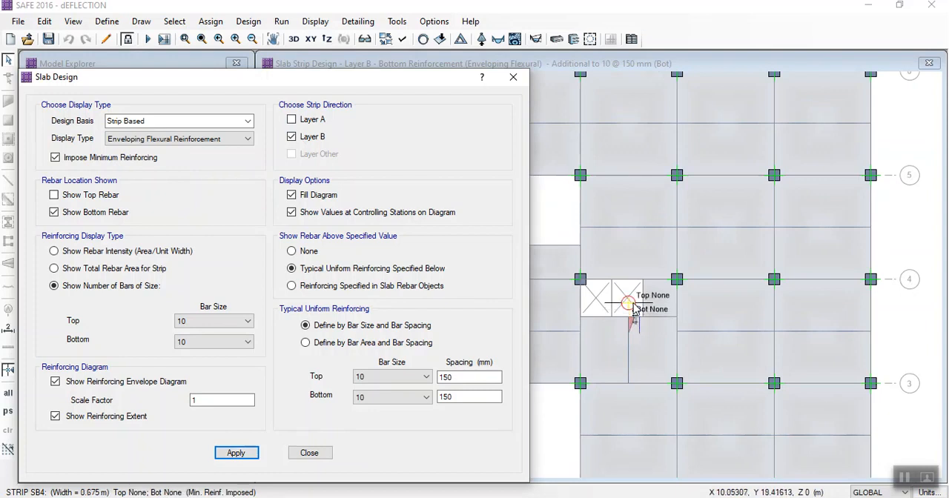
scroll(635, 305, down, 2)
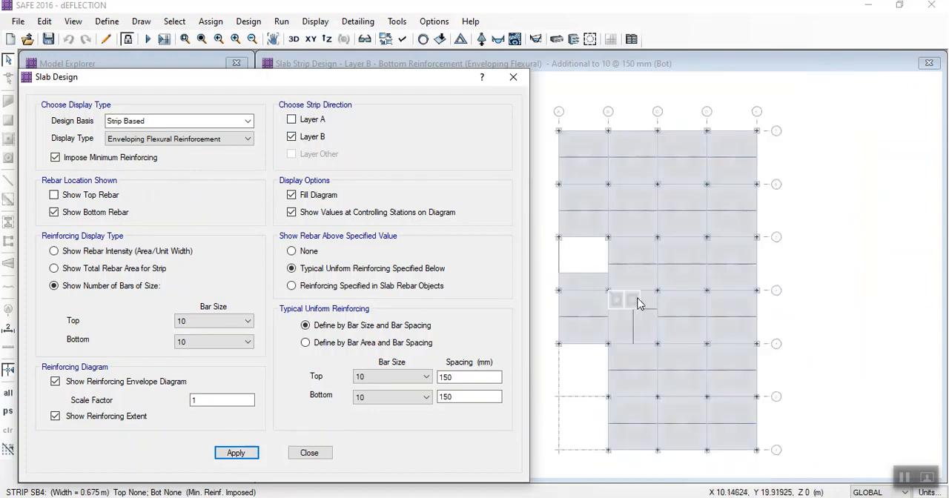
middle_drag(664, 296, 672, 261)
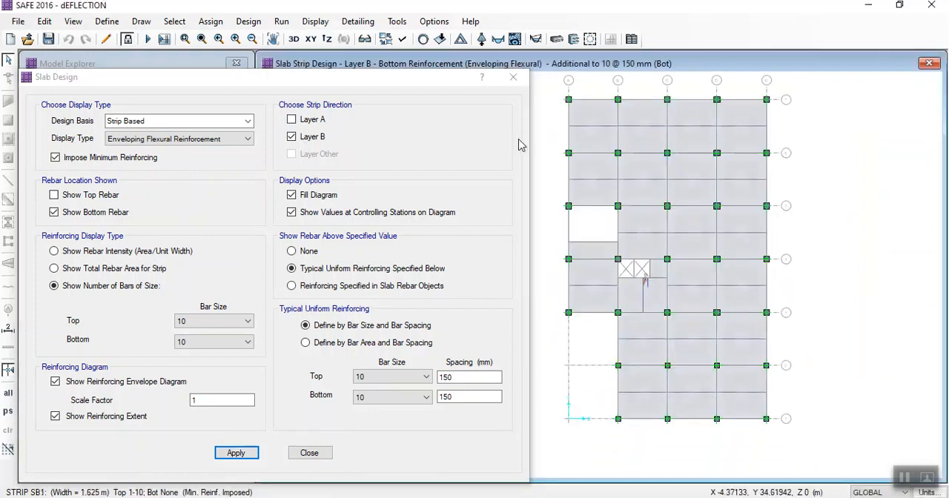
- Display the Layer B bottom rebar as intensity (area/unit width) with no typical uniform reinforcing deducted
drag(405, 85, 401, 58)
click(123, 225)
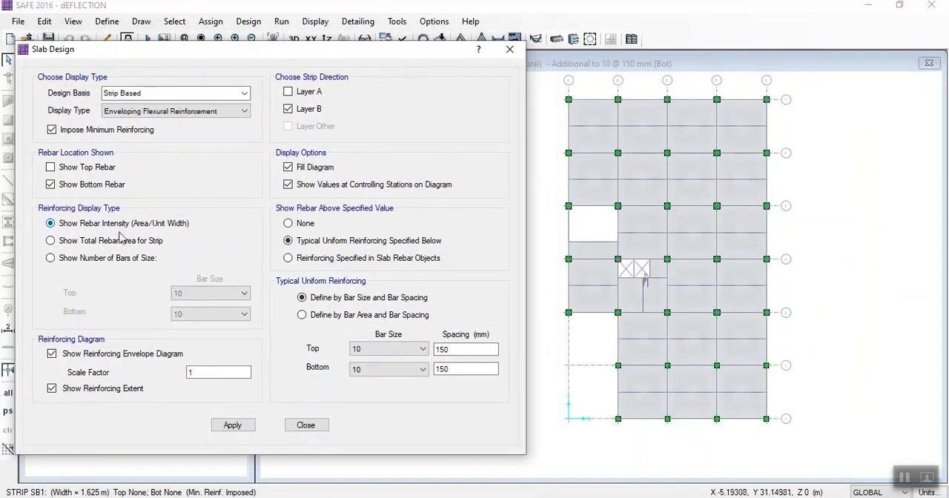
click(232, 425)
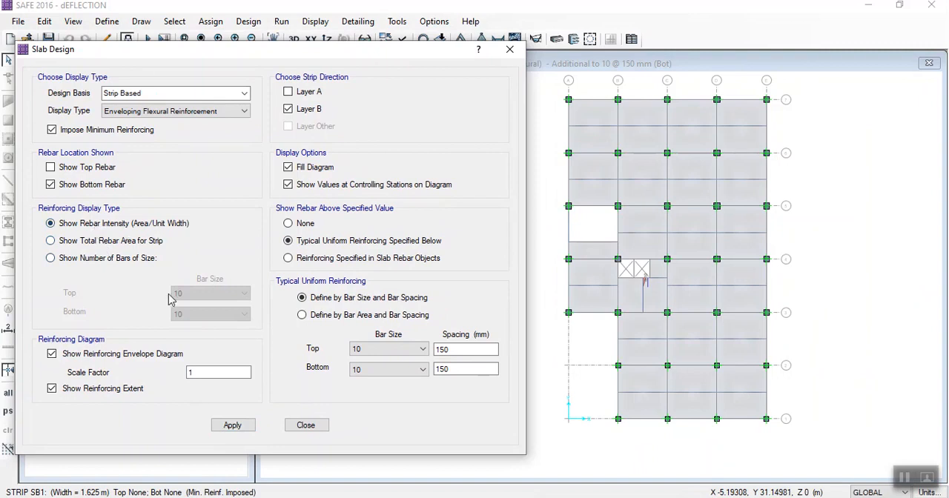
click(232, 424)
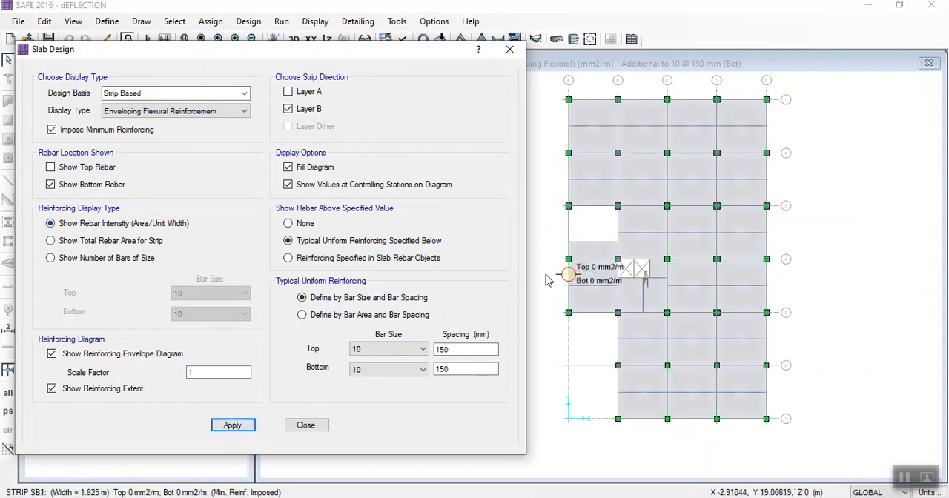
click(288, 223)
click(232, 425)
- Examine the required bottom rebar intensities along the Layer B strips, especially in the bays between grids 1 and 4
scroll(644, 196, up, 2)
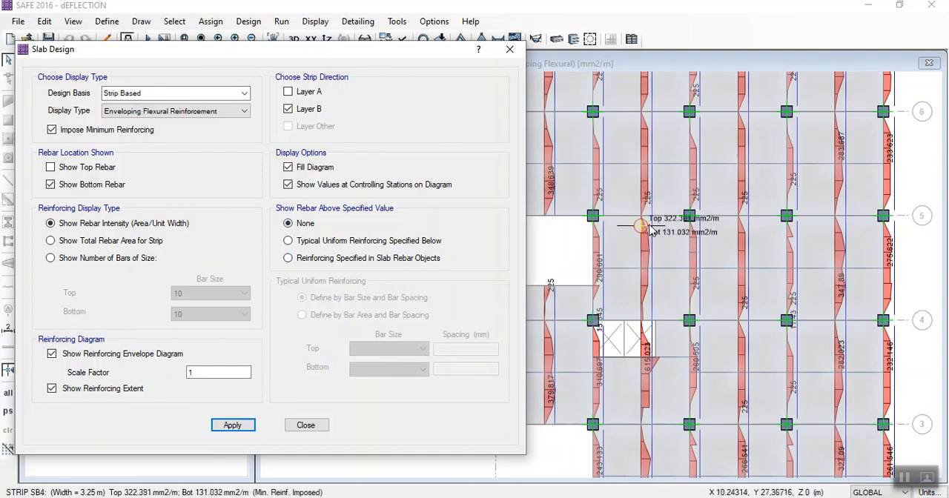
scroll(684, 226, down, 1)
middle_drag(730, 158, 732, 188)
middle_drag(678, 251, 674, 195)
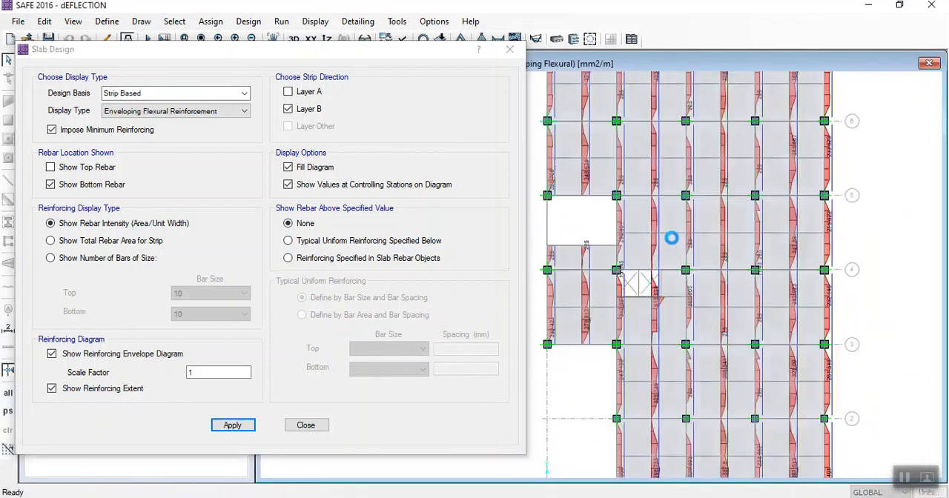
scroll(686, 347, up, 1)
middle_drag(688, 349, 682, 249)
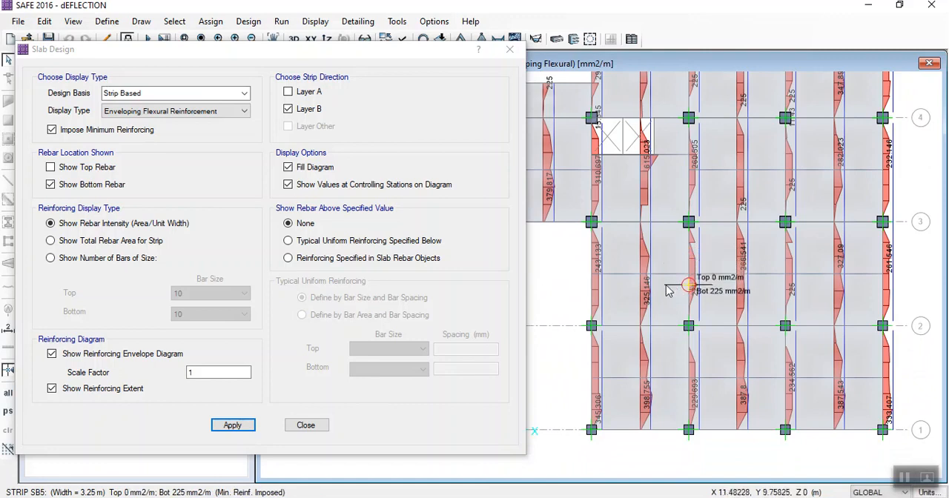
scroll(643, 295, up, 1)
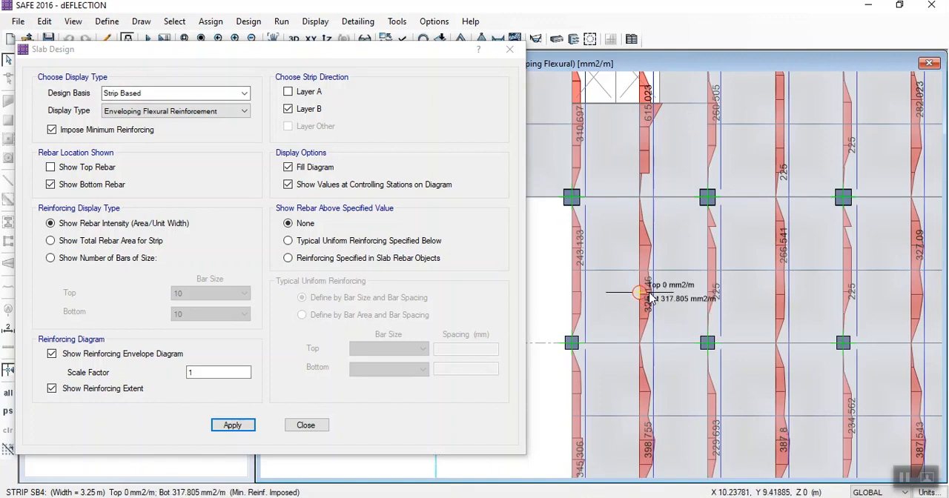
click(454, 302)
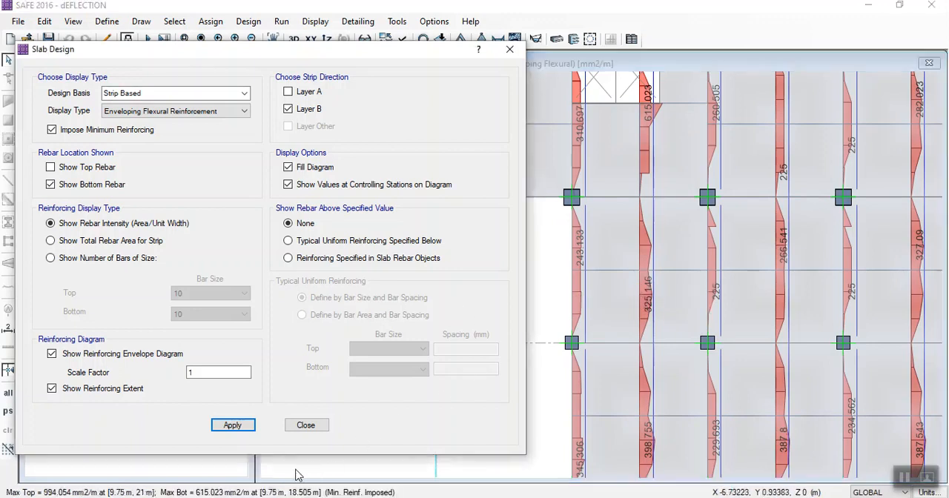
- Open the calculator, switch to Document1 in Word and add the line "Area of rebar A= 326" below the deflection formula
key(XF86Calculator)
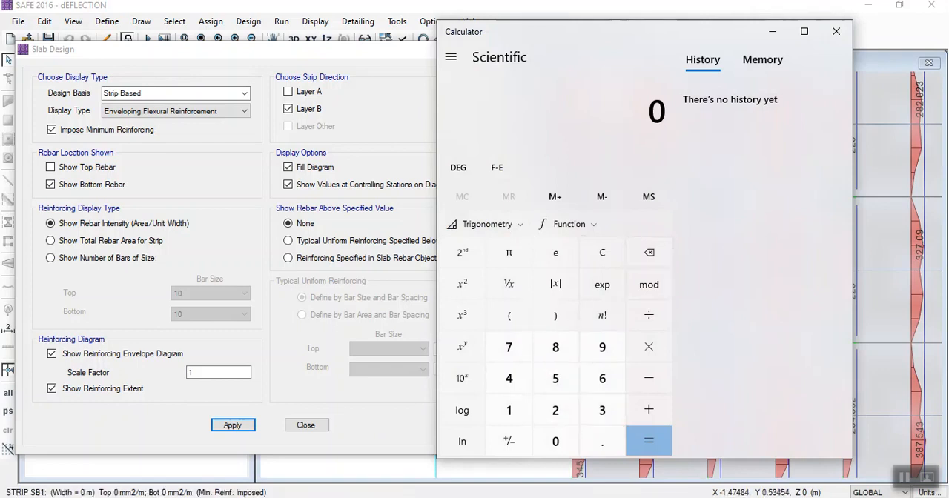
mouse_move(536, 474)
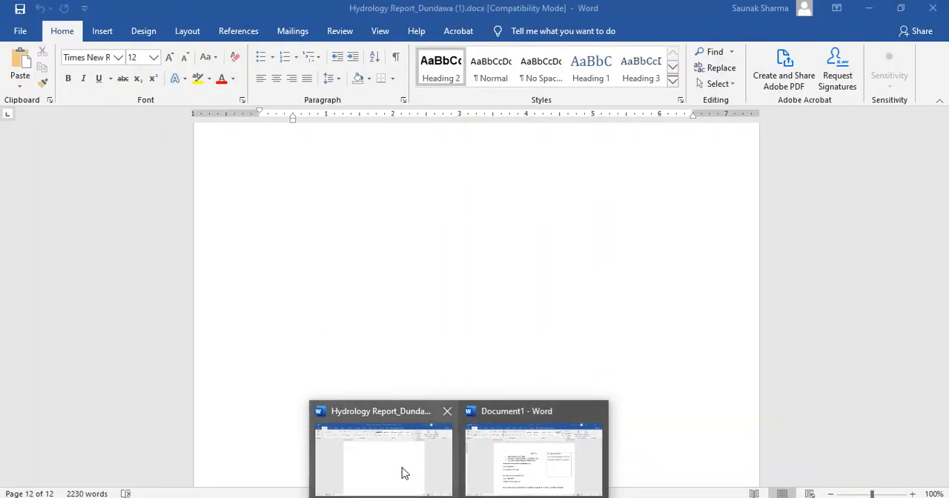
click(479, 466)
scroll(669, 195, down, 6)
click(695, 179)
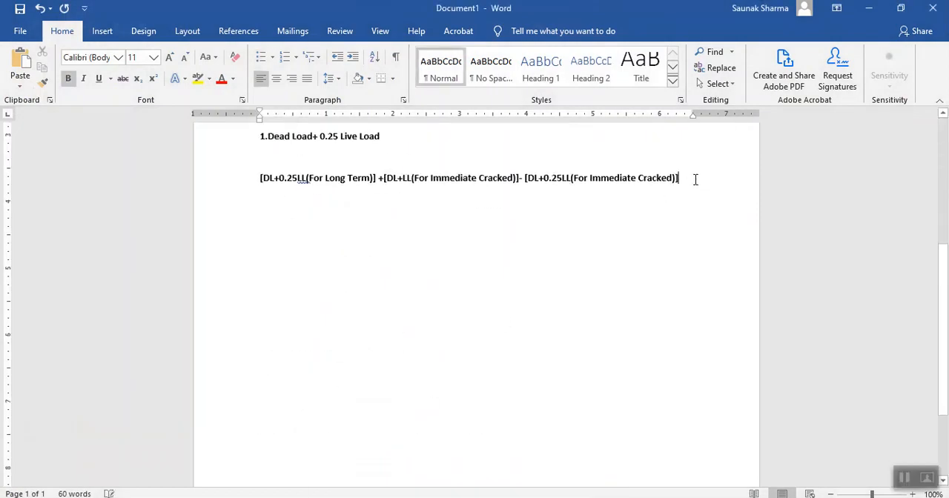
key(Return)
key(Return)
key(Return)
text(Area)
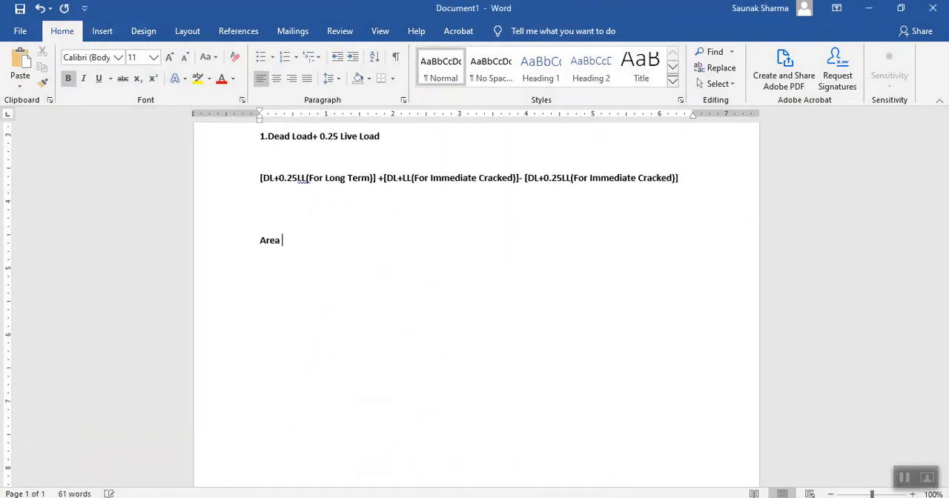
text( of repar)
key(BackSpace)
key(BackSpace)
key(BackSpace)
key(Return)
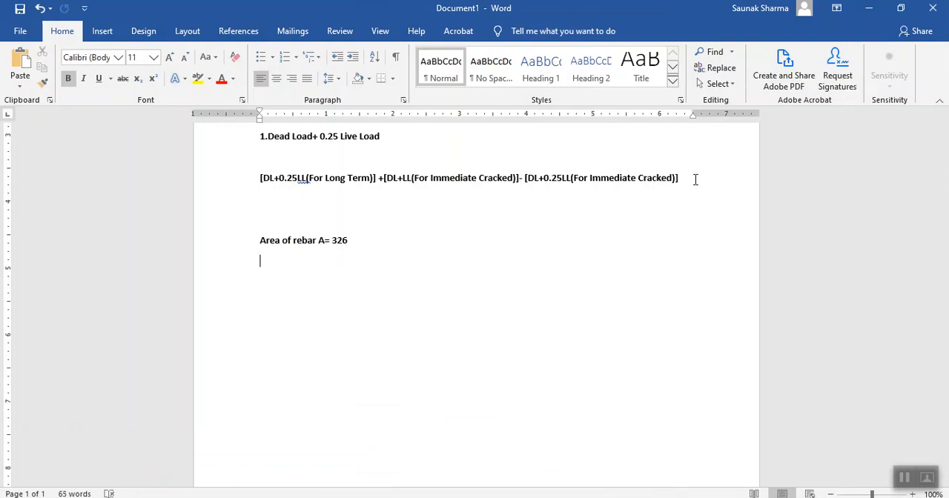
- Add the line "DIa of Bar 10mm" below the rebar area
text(DIa)
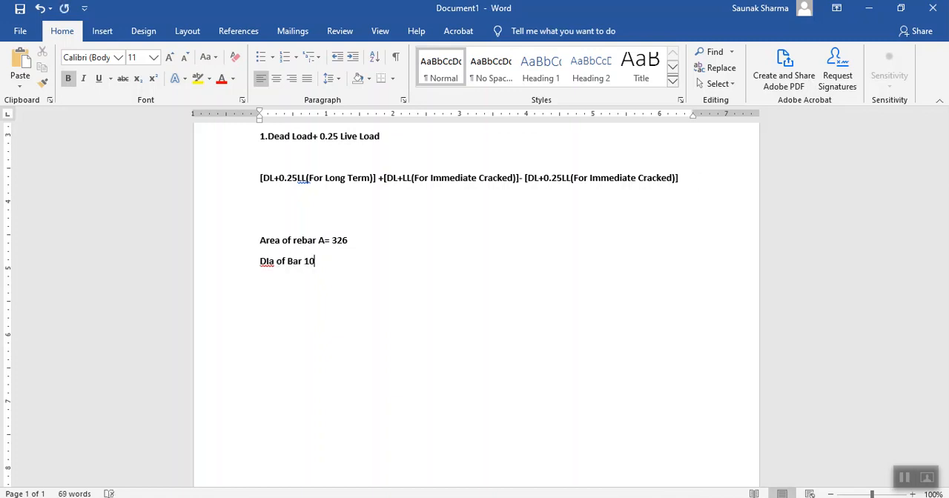
text(of Bar 10mm)
key(Return)
- Write the bar count formula "No. Bar Required Will be = 326/(pi*10^2/4)" below the bar diameter
text(No. Bar Require)
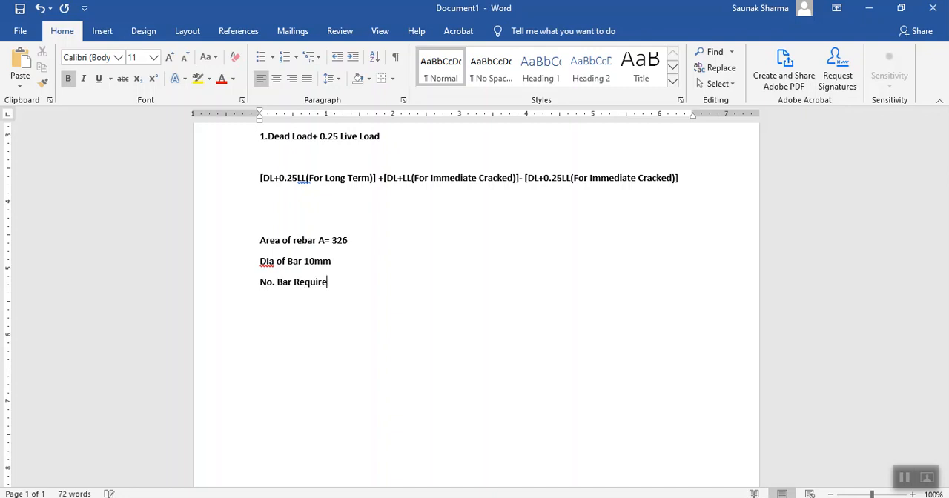
text(d Will be  = 326/()
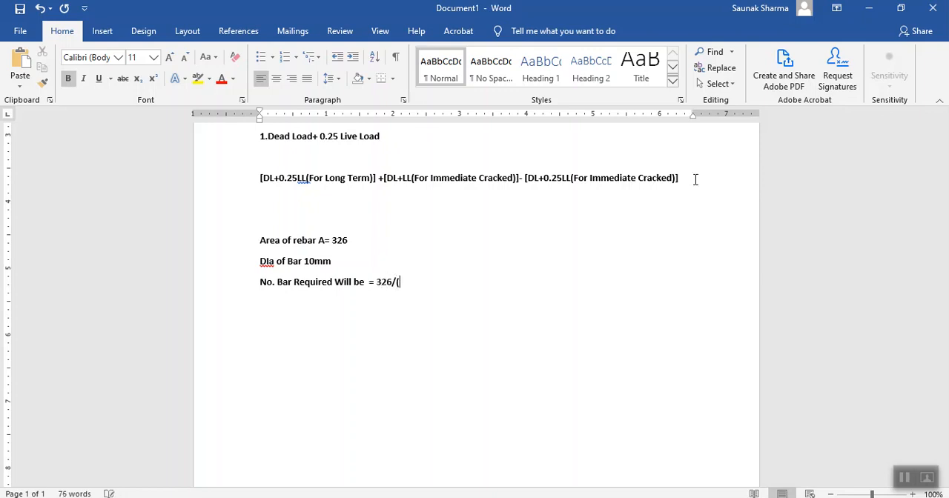
text(pi*10^2/4)
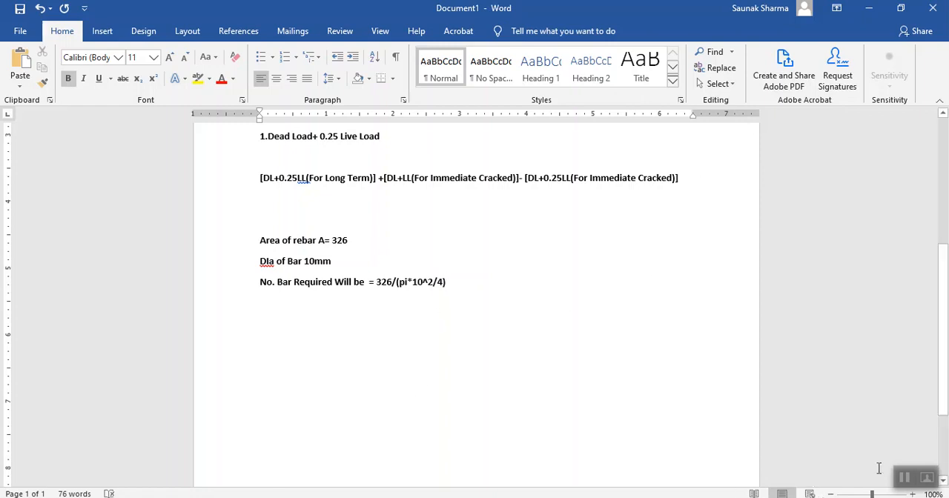
- Return to Document1 in Word and check the bar count rounding and the bar spacing calculation for a 1 m width
key(alt+Tab)
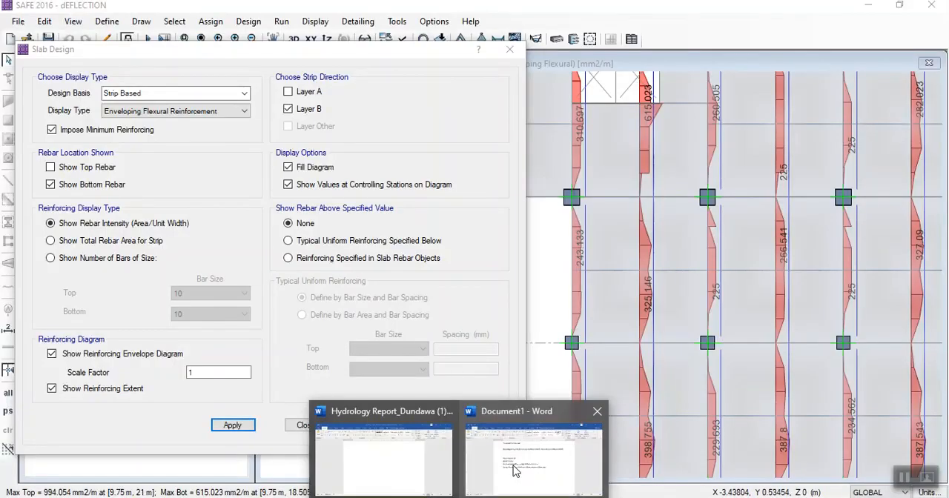
click(548, 452)
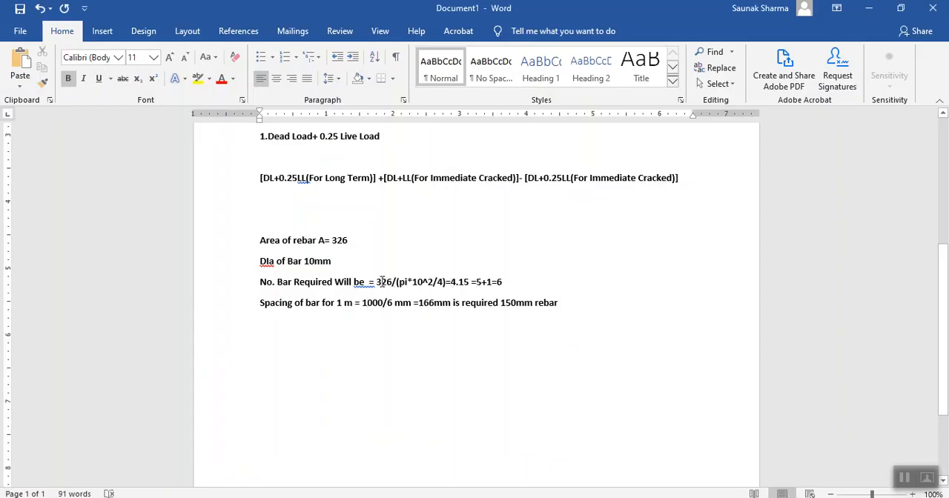
double_click(454, 282)
click(467, 282)
double_click(479, 282)
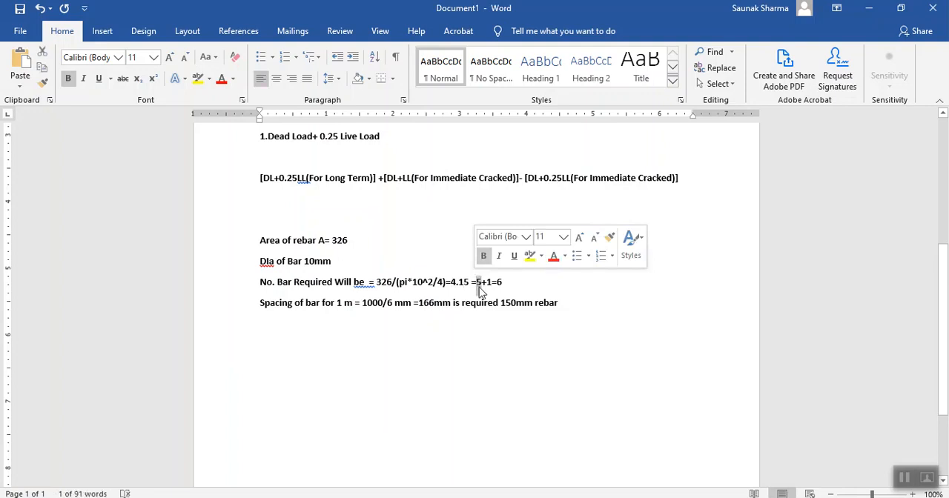
click(485, 284)
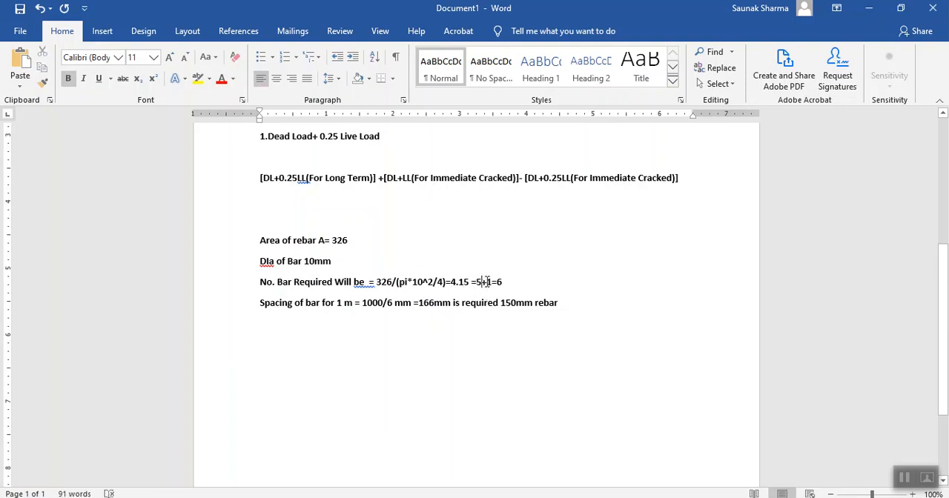
double_click(489, 282)
double_click(500, 283)
click(519, 288)
drag(361, 302, 433, 305)
click(390, 305)
- Replace "150mm rebar" at the end of the spacing line with "spacing 150mm"
drag(500, 304, 561, 304)
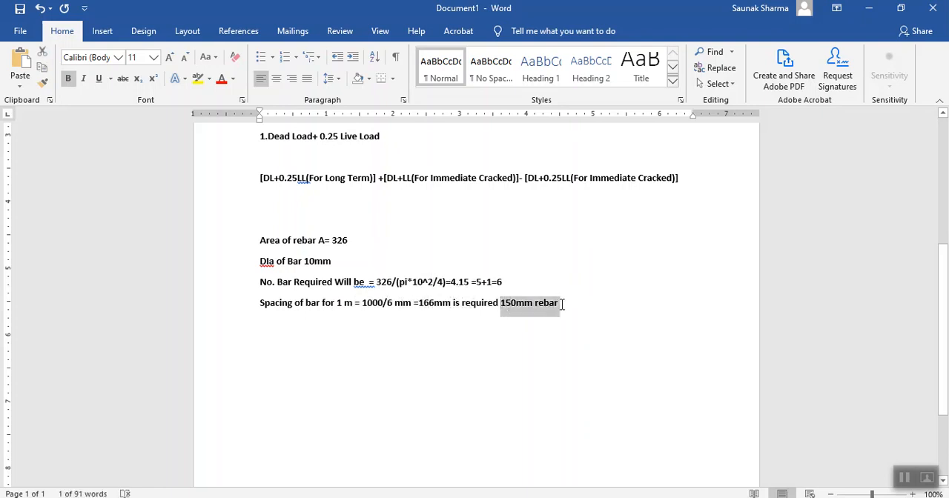
text(spacing)
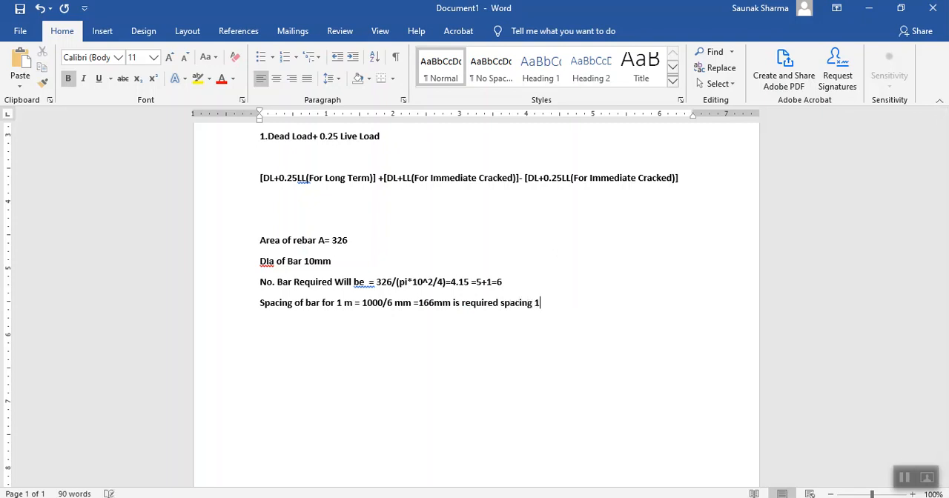
text(150mm)
- Switch back to SAFE and view the Layer B bottom rebar intensity diagram over the whole slab
click(477, 497)
click(494, 497)
click(572, 460)
click(483, 497)
click(447, 473)
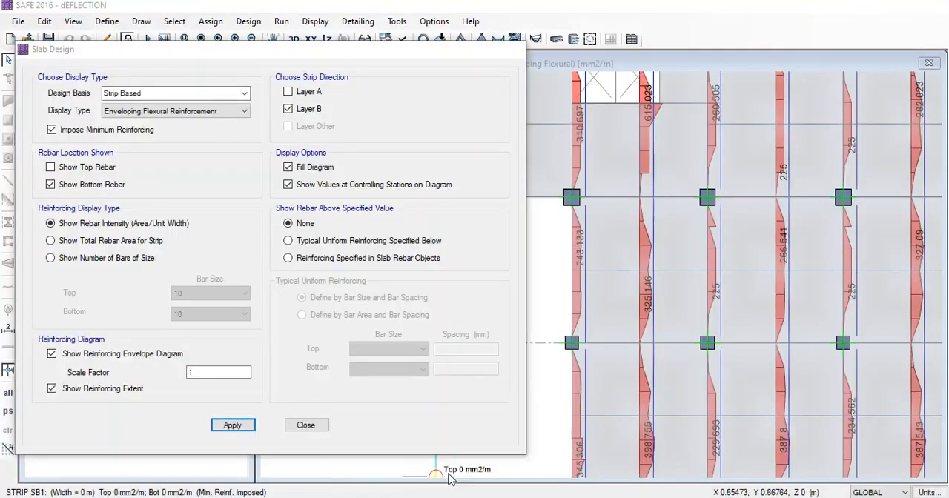
scroll(659, 323, down, 3)
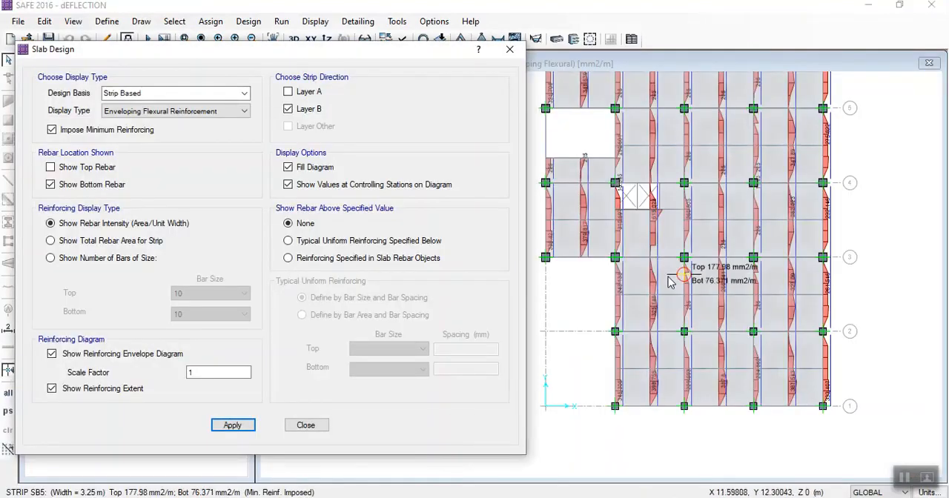
middle_drag(645, 345, 634, 373)
scroll(544, 303, down, 1)
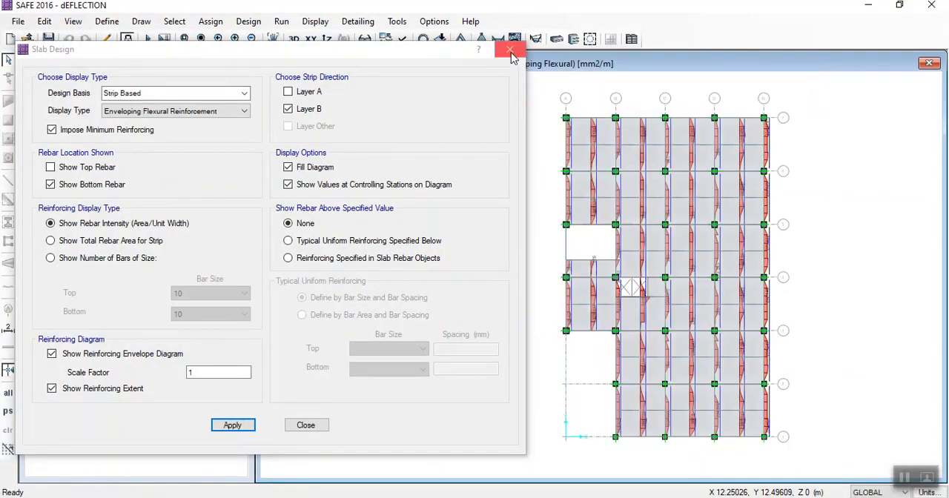
- Close the slab design display settings and show the Layer B bottom reinforcement intensity diagram in the default 3D view
click(509, 49)
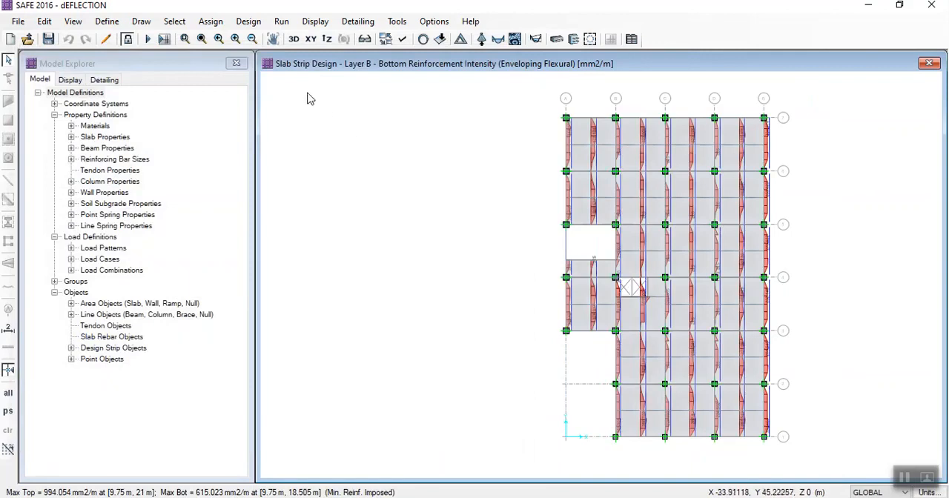
click(294, 38)
mouse_move(377, 214)
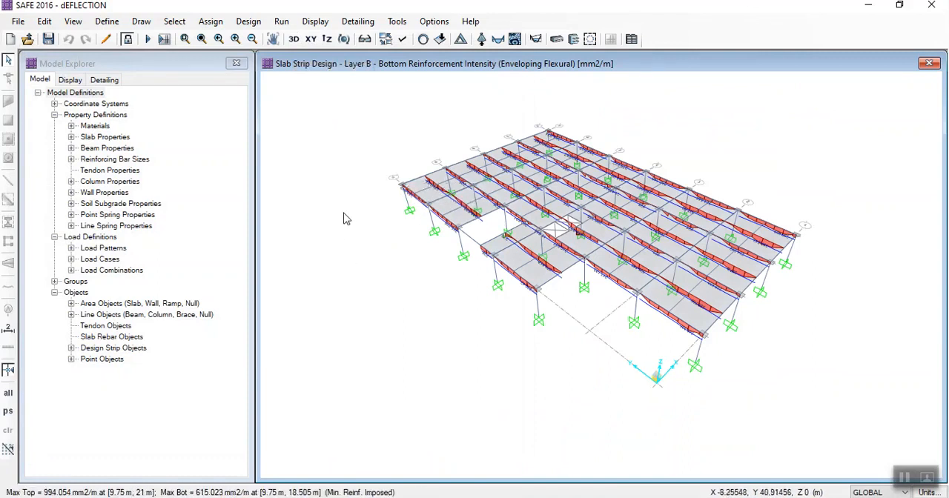
mouse_move(373, 233)
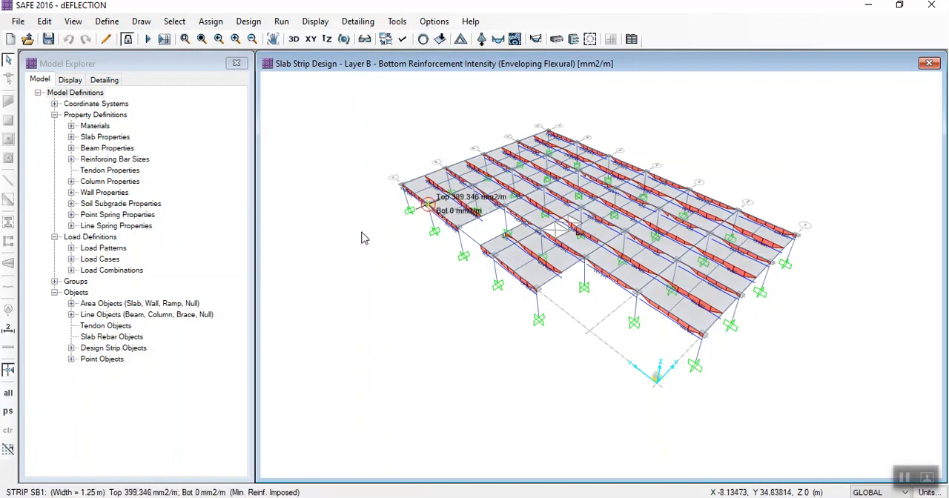
click(104, 23)
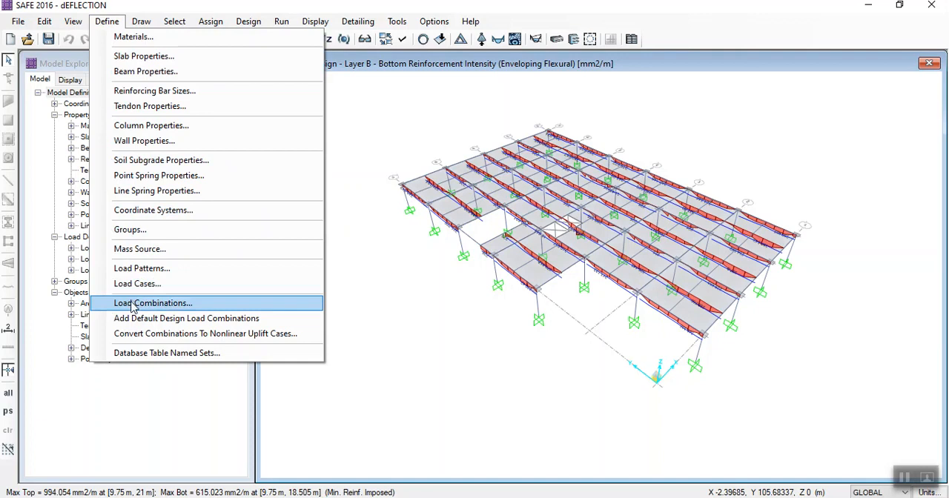
click(399, 293)
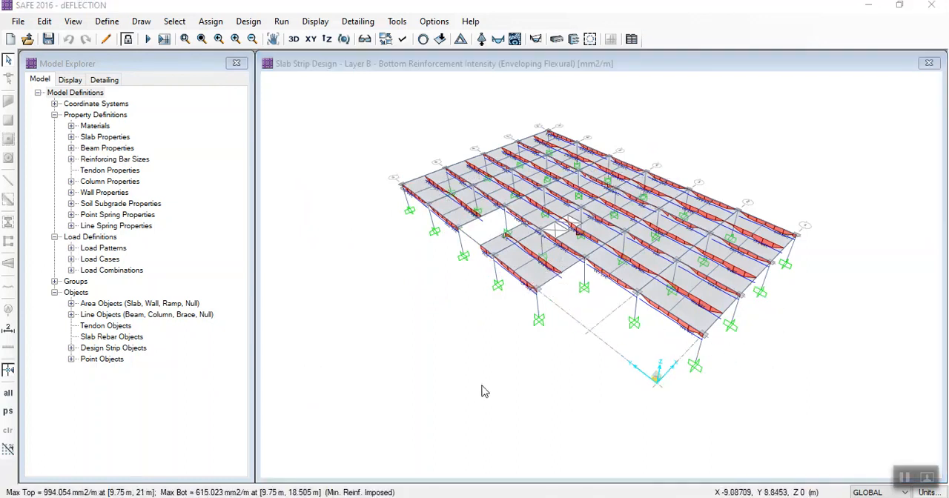
click(468, 385)
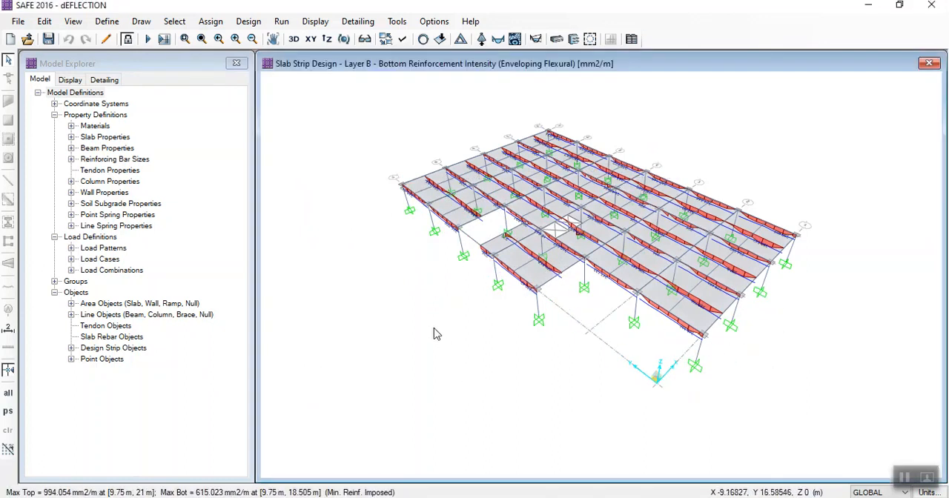